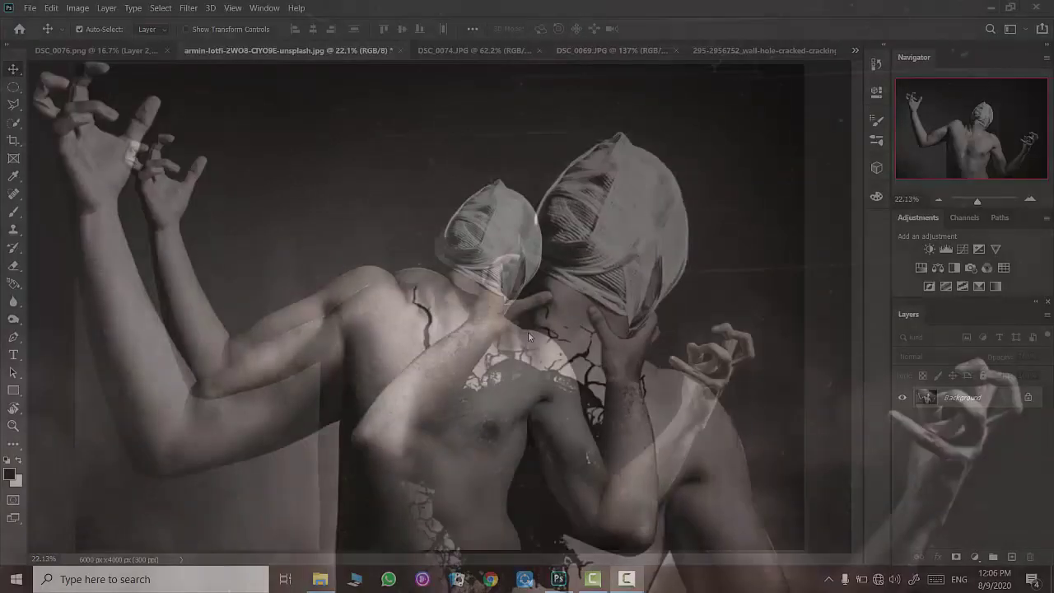
- Switch to the cracked wall-hole PNG document
{"action": "left_click", "coordinate": [759, 51]}
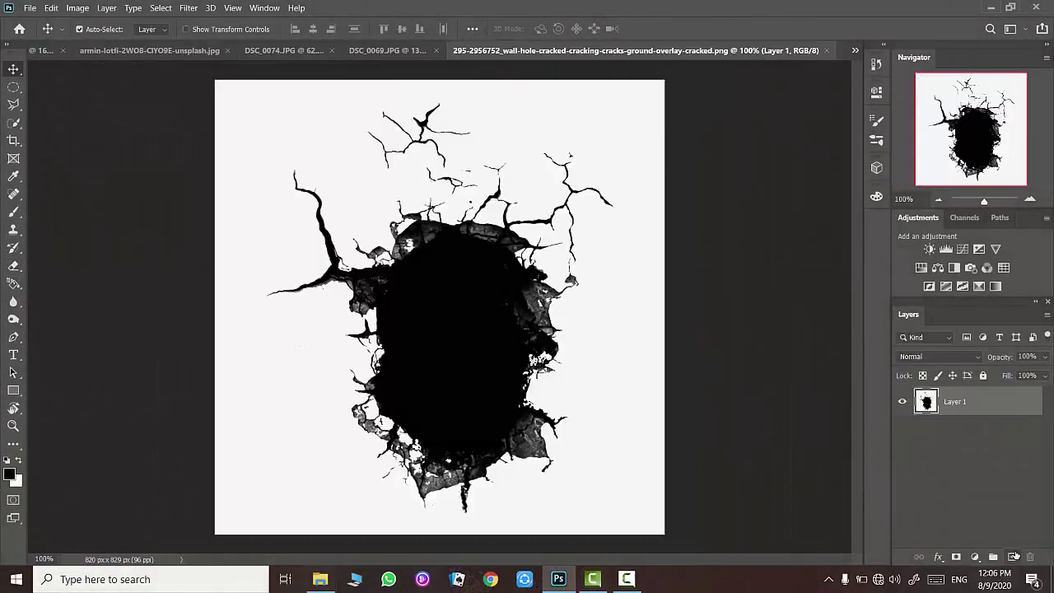
- Add a black-filled layer beneath the crack layer, then reselect Layer 1
{"action": "left_click", "coordinate": [1011, 556]}
{"action": "key", "text": "ctrl+BackSpace"}
{"action": "key", "text": "ctrl+bracketleft"}
{"action": "key", "text": "alt+BackSpace"}
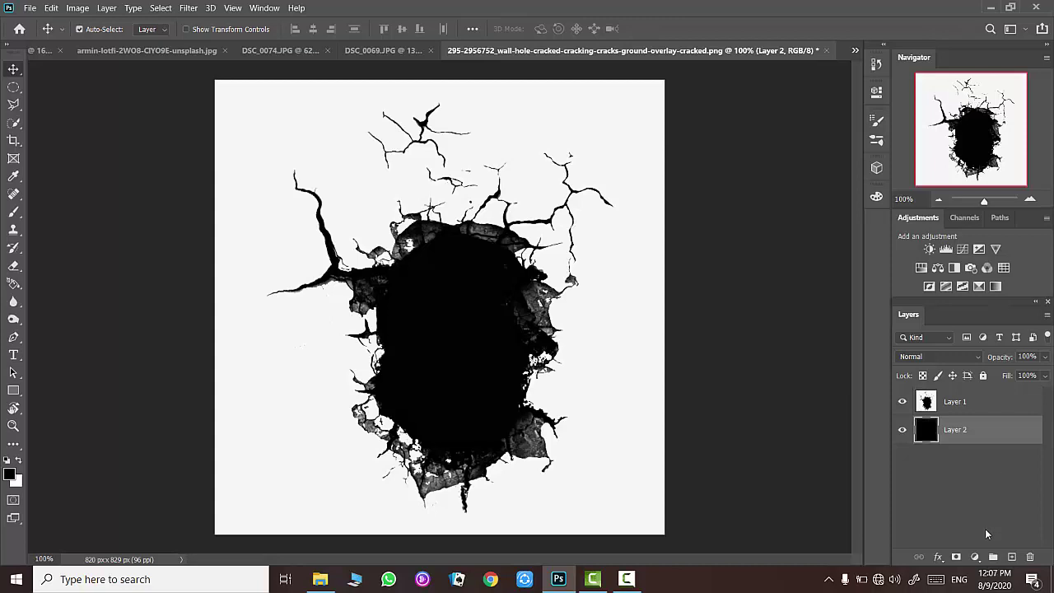
{"action": "left_click", "coordinate": [955, 401]}
- Magic-erase the white background and the white chips on the hole's upper rim
{"action": "left_click", "coordinate": [13, 265]}
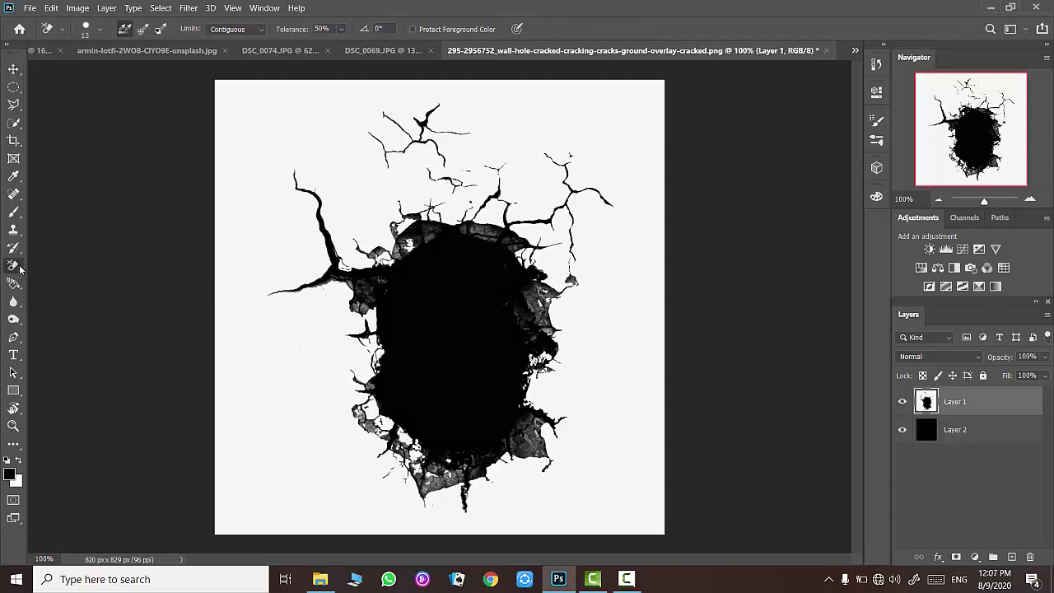
{"action": "right_click", "coordinate": [14, 266]}
{"action": "left_click", "coordinate": [66, 291]}
{"action": "left_click", "coordinate": [263, 217]}
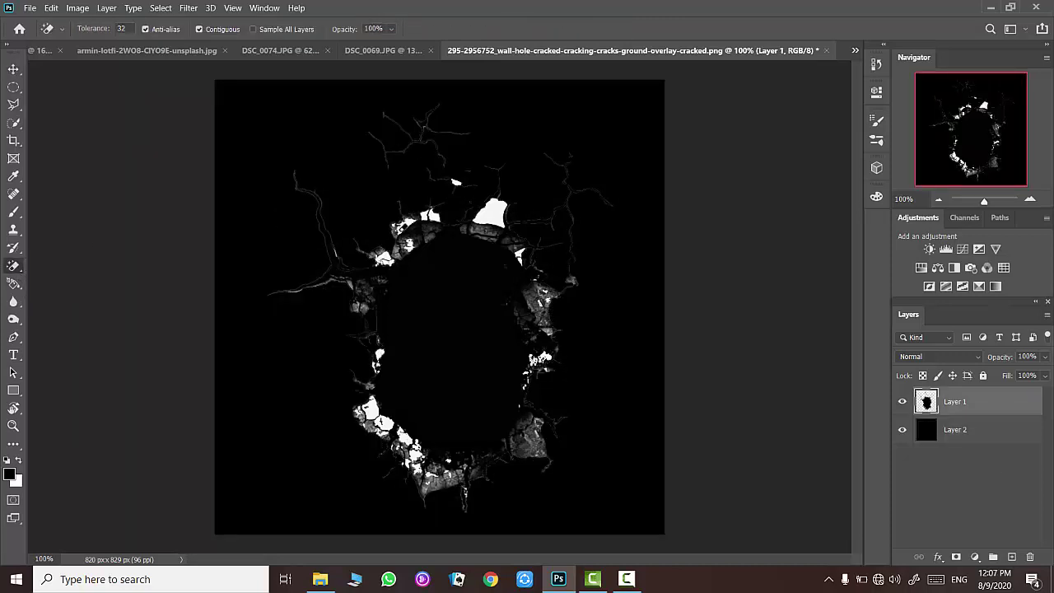
{"action": "left_click", "coordinate": [403, 224]}
{"action": "left_click", "coordinate": [456, 182]}
{"action": "left_click", "coordinate": [490, 212]}
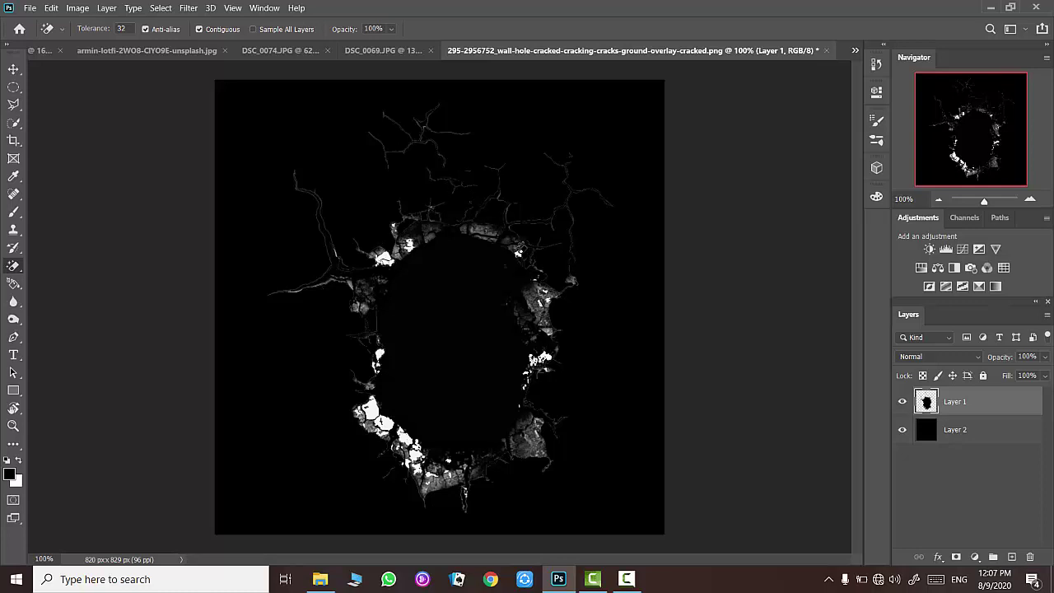
- Erase the remaining white chips on the left, lower-left and right rim
{"action": "left_click", "coordinate": [381, 352]}
{"action": "left_click", "coordinate": [383, 258]}
{"action": "left_click", "coordinate": [408, 246]}
{"action": "left_click", "coordinate": [370, 409]}
{"action": "left_click", "coordinate": [408, 440]}
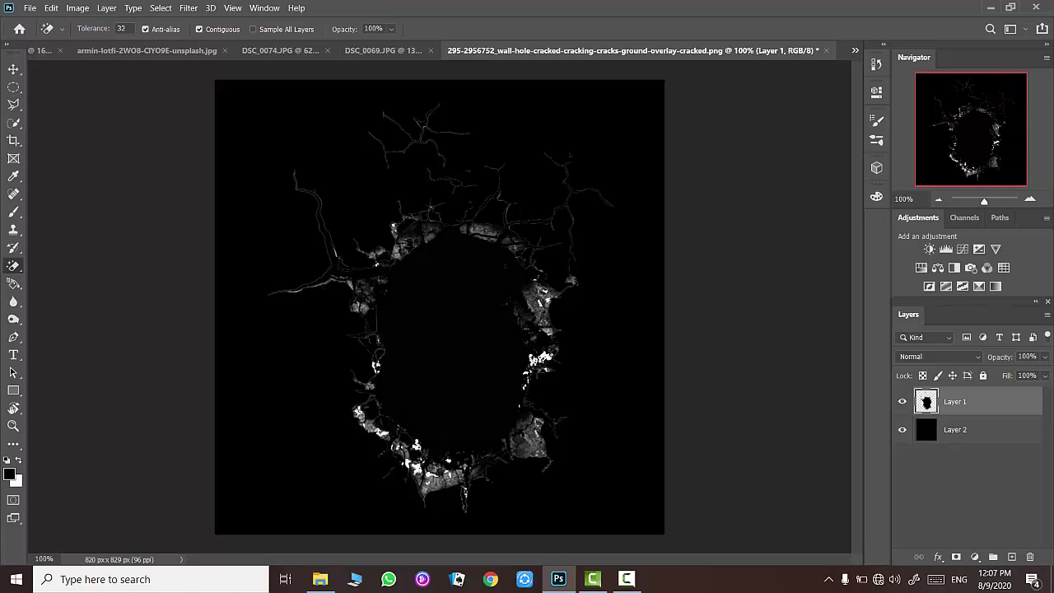
{"action": "left_click", "coordinate": [548, 354]}
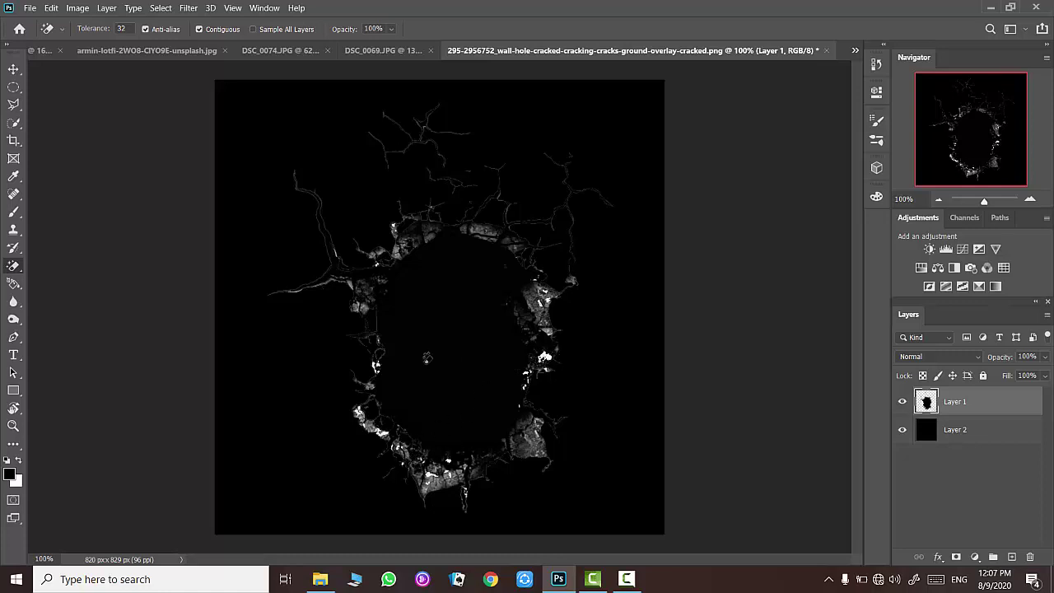
{"action": "right_click", "coordinate": [968, 412]}
- Blend out the crack layer's brightest tones with the This Layer white slider at 213
{"action": "left_click", "coordinate": [856, 8]}
{"action": "left_click_drag", "start_coordinate": [788, 73], "coordinate": [848, 33]}
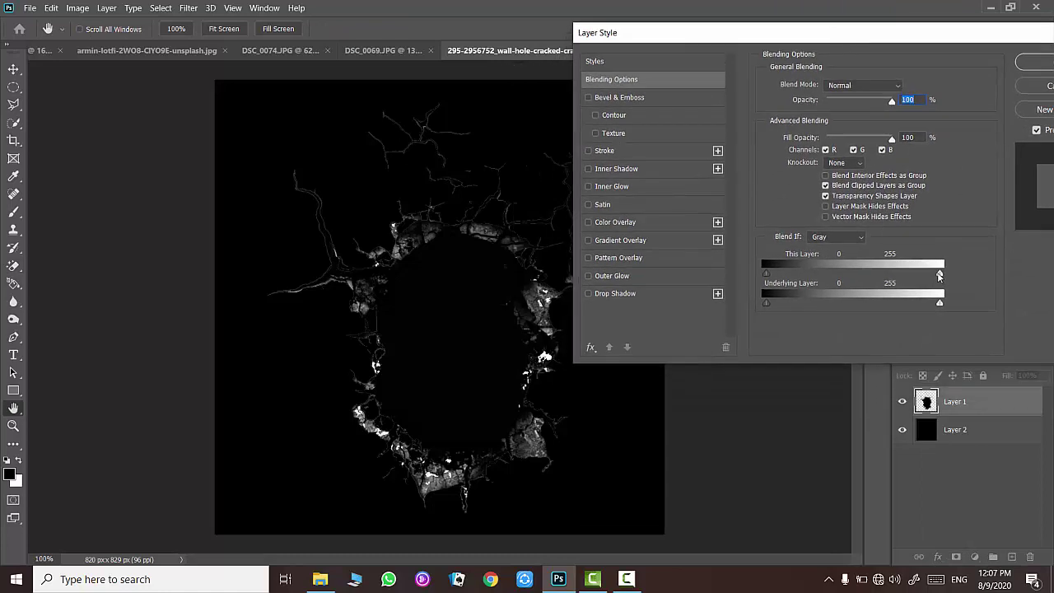
{"action": "mouse_move", "coordinate": [940, 275]}
{"action": "left_mouse_down"}
{"action": "mouse_move", "coordinate": [811, 275]}
{"action": "mouse_move", "coordinate": [922, 272]}
{"action": "mouse_move", "coordinate": [886, 265]}
{"action": "mouse_move", "coordinate": [916, 264]}
{"action": "left_mouse_up"}
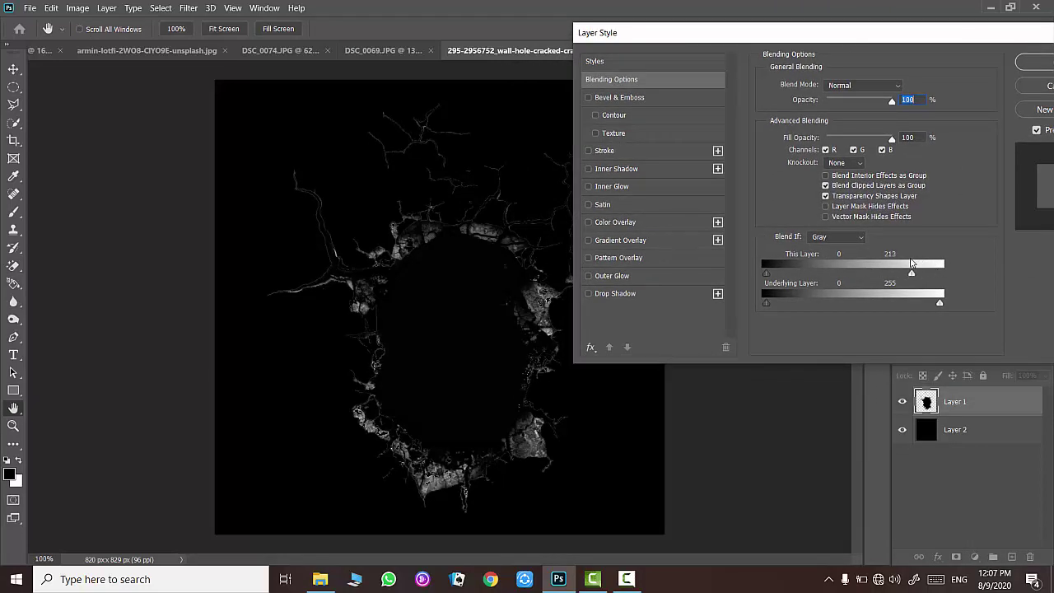
{"action": "left_click", "coordinate": [1019, 64]}
- Add a 1 px dark grey Stroke effect to the crack layer
{"action": "right_click", "coordinate": [980, 403]}
{"action": "left_click", "coordinate": [833, 8]}
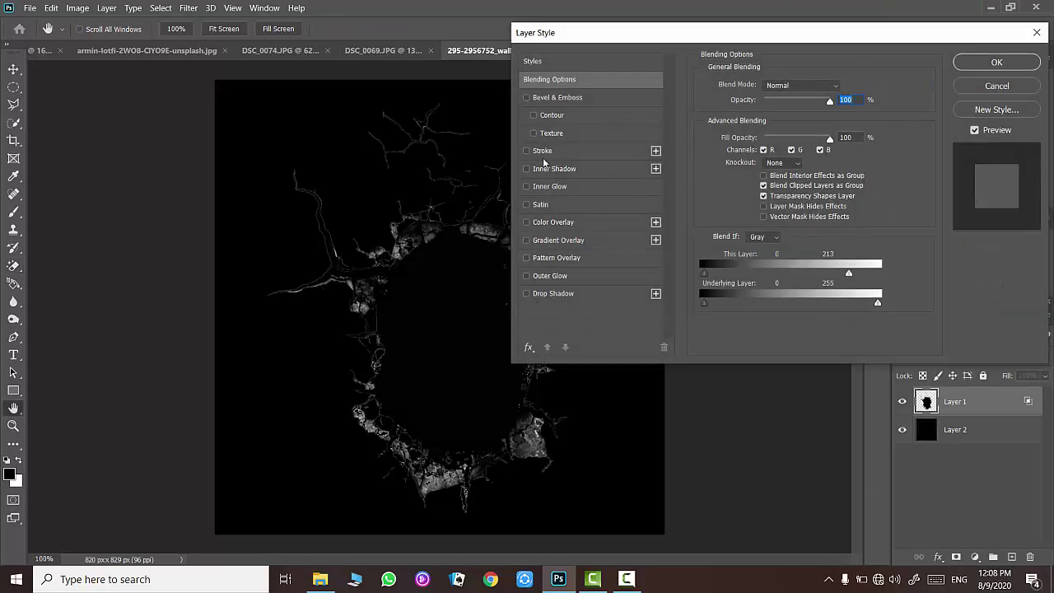
{"action": "left_click", "coordinate": [541, 152]}
{"action": "left_click", "coordinate": [735, 184]}
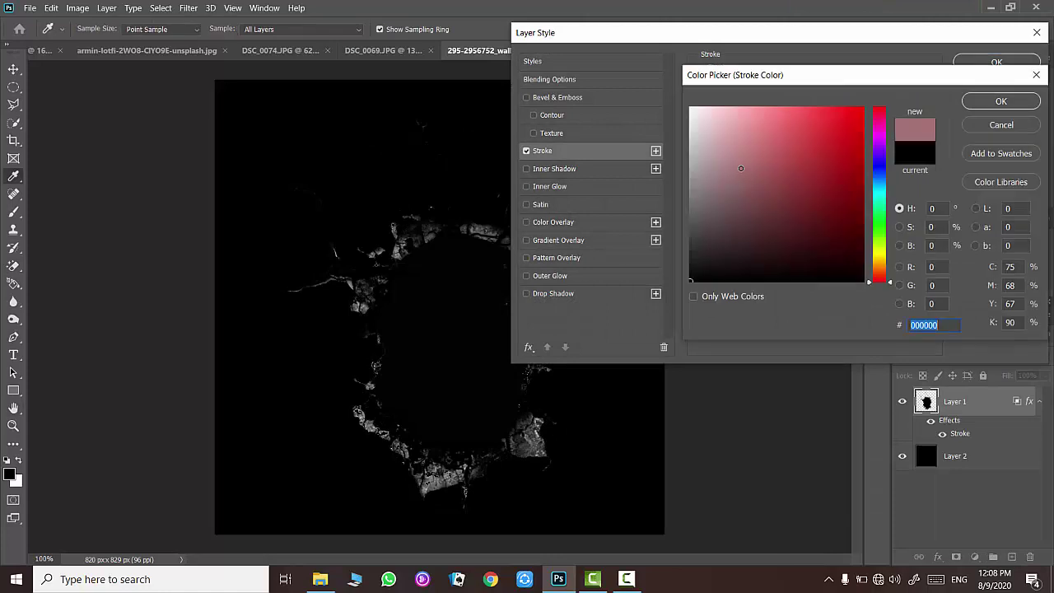
{"action": "mouse_move", "coordinate": [736, 167]}
{"action": "left_mouse_down"}
{"action": "mouse_move", "coordinate": [656, 167]}
{"action": "mouse_move", "coordinate": [506, 369]}
{"action": "left_mouse_up"}
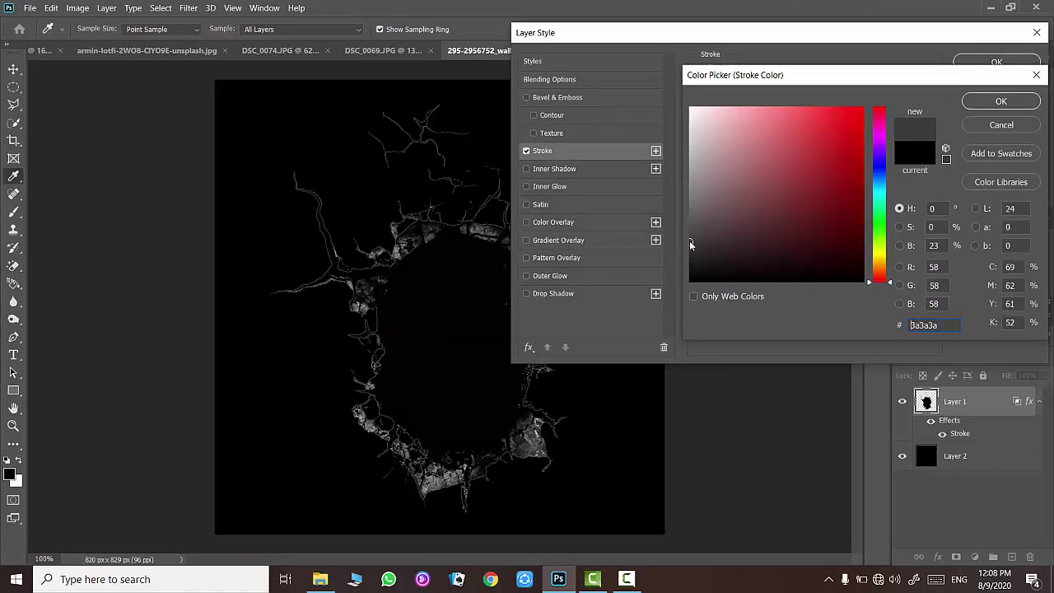
{"action": "left_click", "coordinate": [999, 99]}
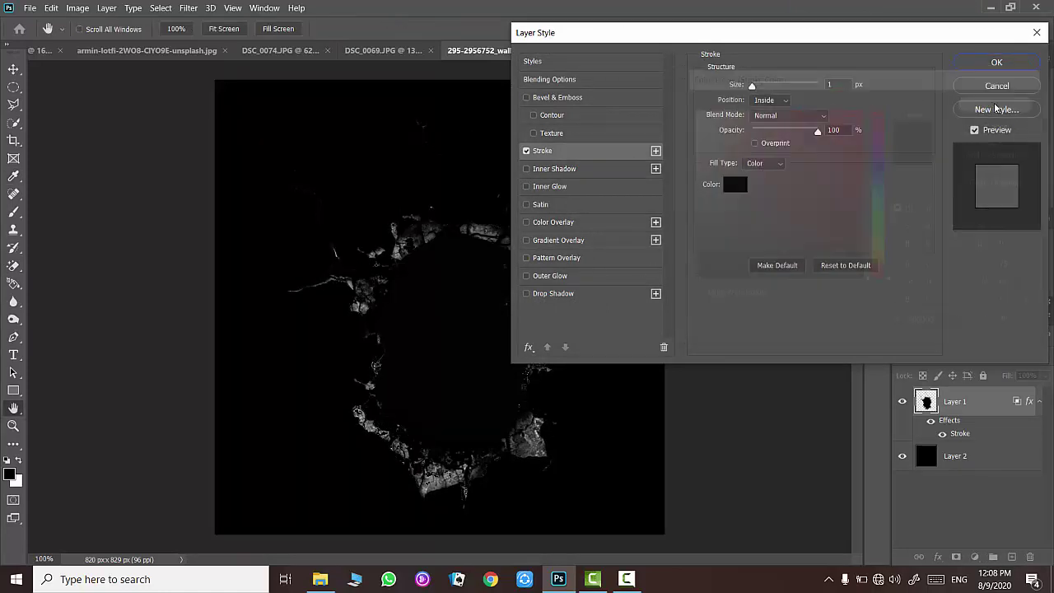
{"action": "left_click", "coordinate": [996, 63]}
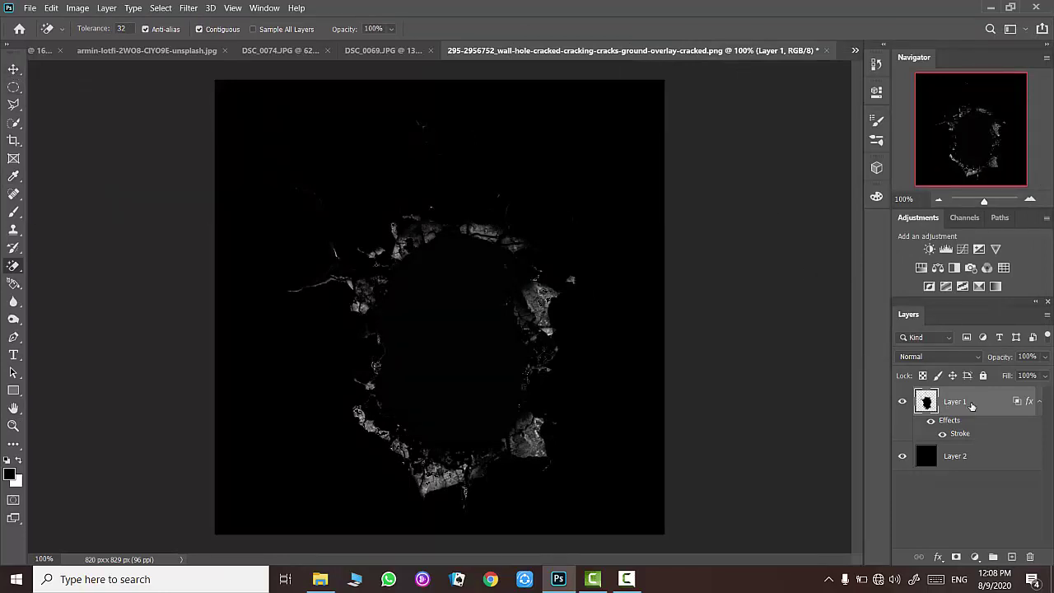
{"action": "right_click", "coordinate": [971, 405]}
- Move the crack overlay up and left, then zoom in on the neck and hands
{"action": "left_click", "coordinate": [13, 69]}
{"action": "mouse_move", "coordinate": [426, 263]}
{"action": "left_mouse_down"}
{"action": "mouse_move", "coordinate": [251, 62]}
{"action": "mouse_move", "coordinate": [452, 396]}
{"action": "mouse_move", "coordinate": [465, 395]}
{"action": "left_mouse_up"}
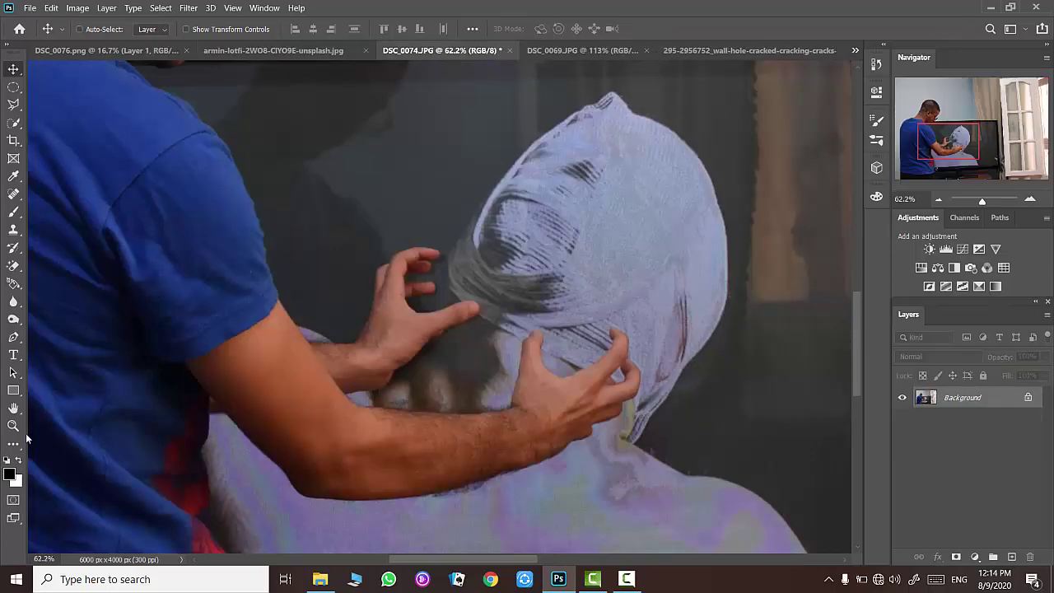
{"action": "left_click", "coordinate": [13, 425]}
{"action": "left_click_drag", "start_coordinate": [407, 354], "coordinate": [477, 354]}
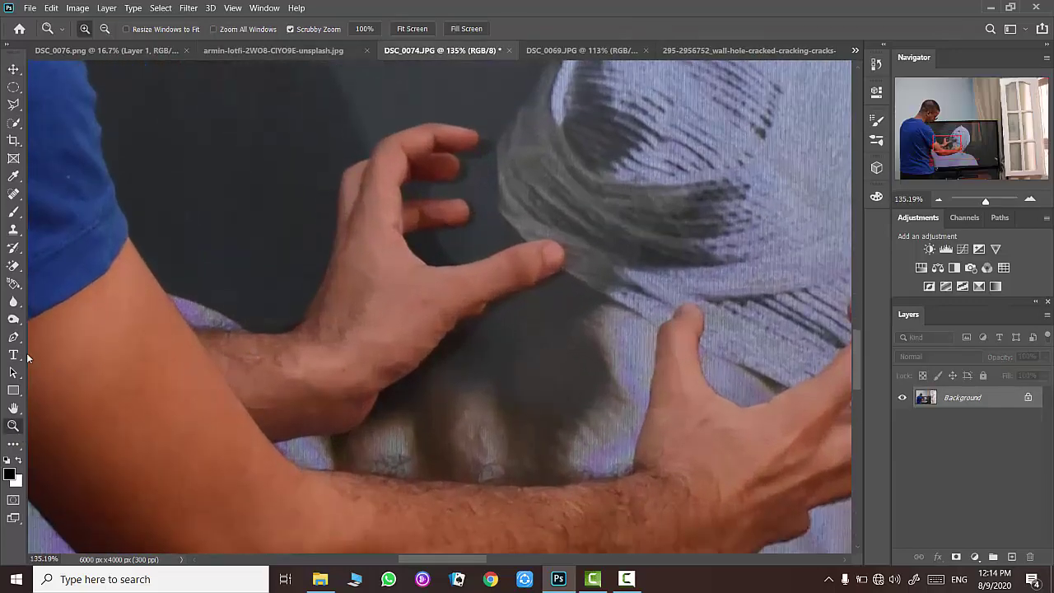
- Start a Pen path at the forearm's lower edge, undoing the first curved points
{"action": "left_click", "coordinate": [13, 337]}
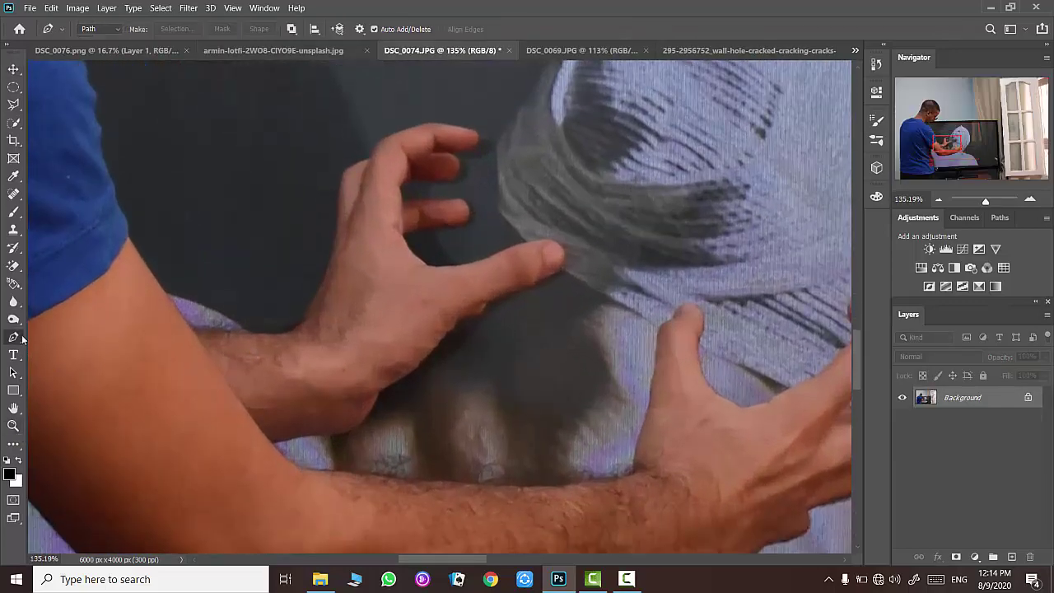
{"action": "left_click", "coordinate": [194, 333]}
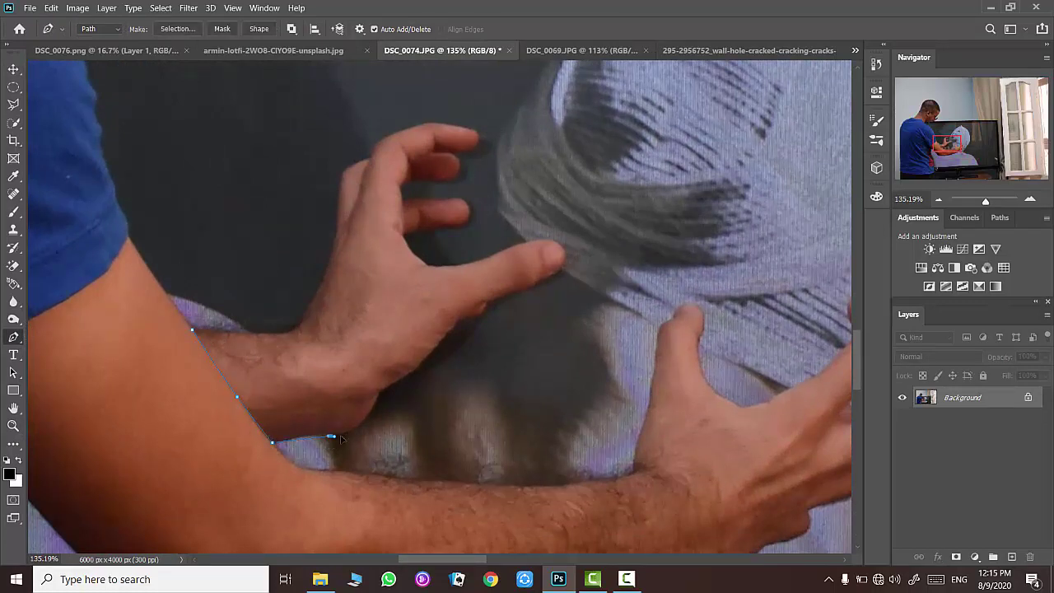
{"action": "scroll", "coordinate": [378, 410], "scroll_direction": "up", "scroll_amount": 1}
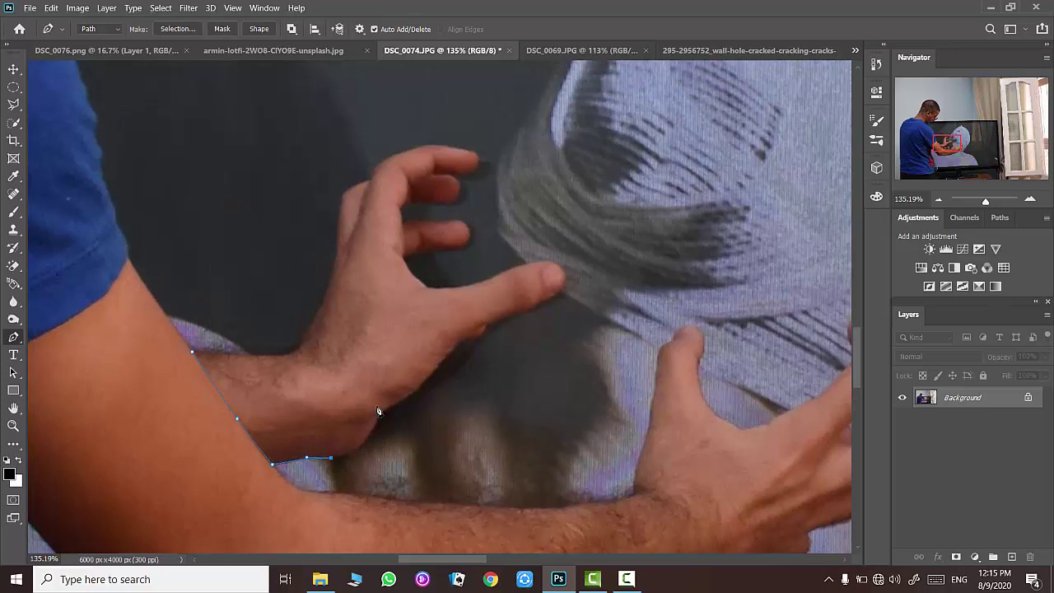
{"action": "scroll", "coordinate": [378, 411], "scroll_direction": "up", "scroll_amount": 2}
{"action": "scroll", "coordinate": [377, 411], "scroll_direction": "up", "scroll_amount": 2}
{"action": "left_click_drag", "start_coordinate": [365, 377], "coordinate": [382, 317]}
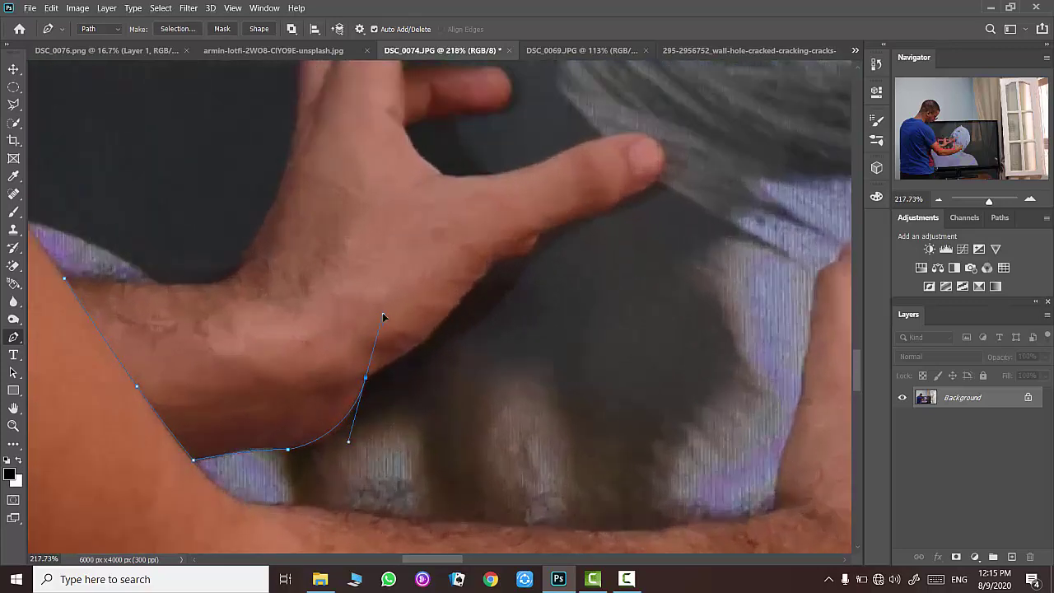
{"action": "left_click_drag", "start_coordinate": [446, 316], "coordinate": [466, 290]}
{"action": "left_click", "coordinate": [872, 64]}
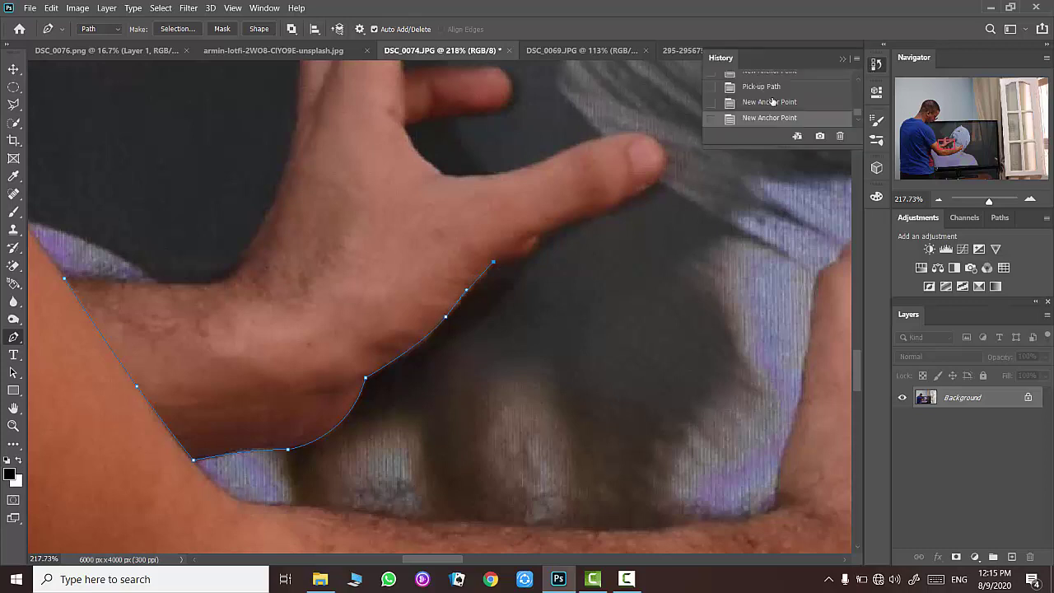
{"action": "key", "text": "ctrl+alt+z"}
{"action": "key", "text": "ctrl+alt+z"}
- Add anchors up the hand's lower edge toward the thumb, nudging them into place
{"action": "left_click", "coordinate": [421, 343]}
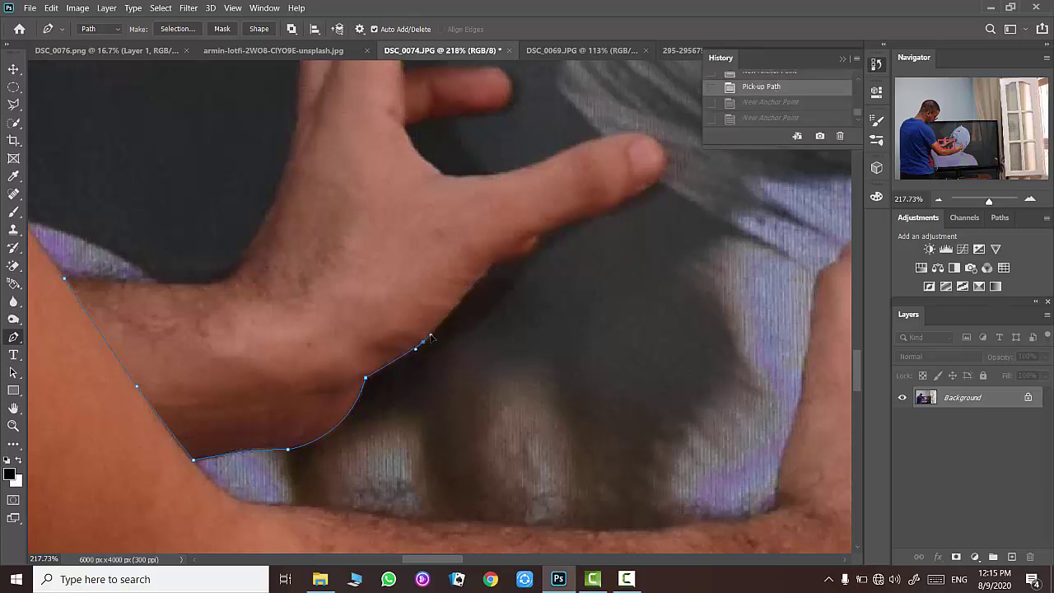
{"action": "left_click", "coordinate": [387, 363]}
{"action": "key", "text": "Up"}
{"action": "left_click", "coordinate": [468, 293]}
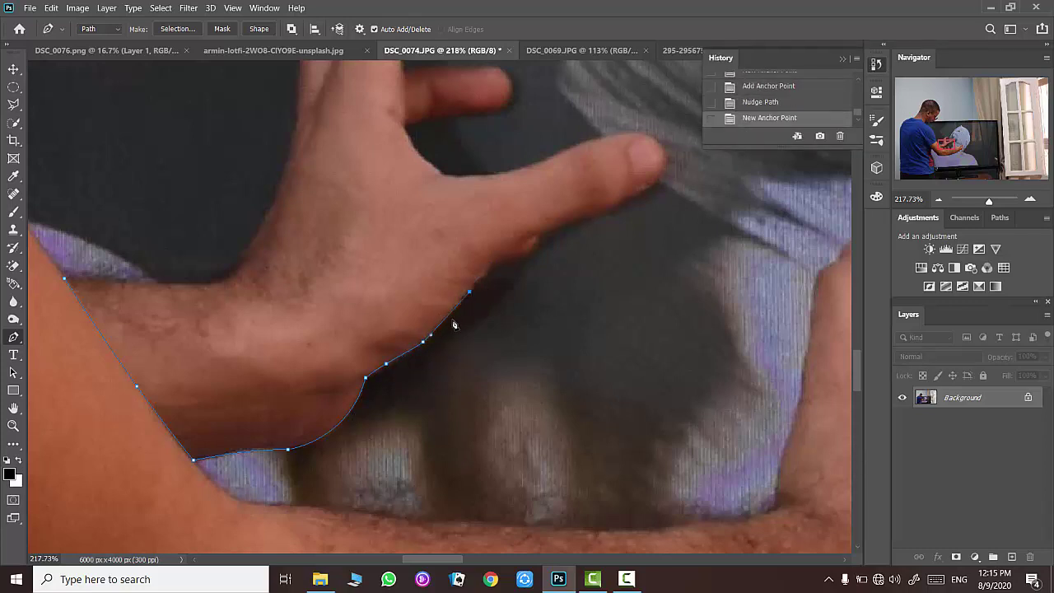
{"action": "key", "text": "Up"}
{"action": "left_click", "coordinate": [442, 323]}
{"action": "key", "text": "Up"}
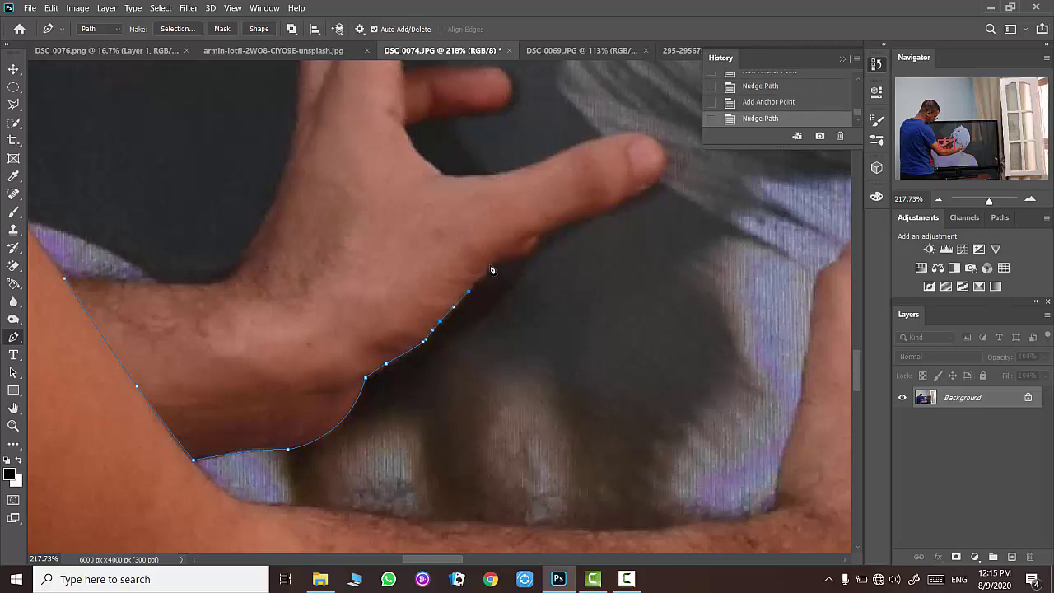
{"action": "left_click", "coordinate": [490, 265]}
- Try curved anchors along the thumb, undoing and redoing the attempts
{"action": "scroll", "coordinate": [507, 279], "scroll_direction": "up", "scroll_amount": 2}
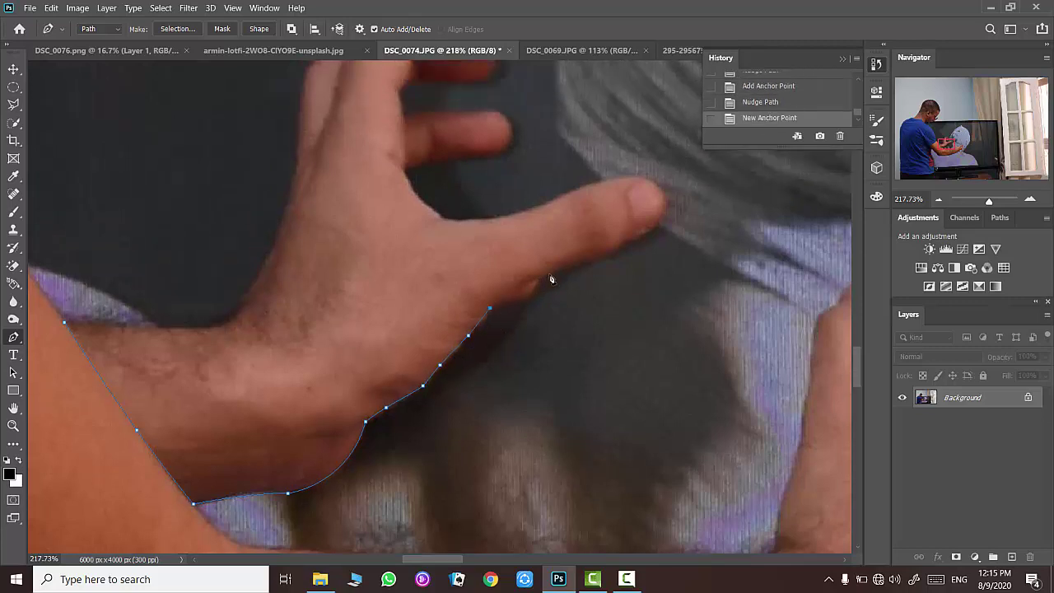
{"action": "left_click_drag", "start_coordinate": [549, 273], "coordinate": [588, 265]}
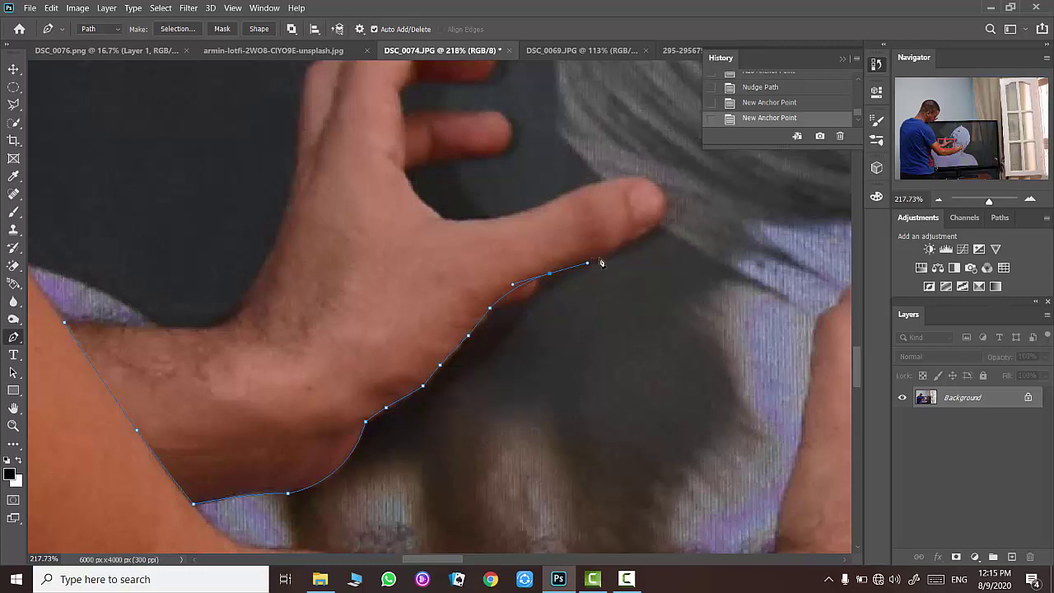
{"action": "key", "text": "ctrl+z"}
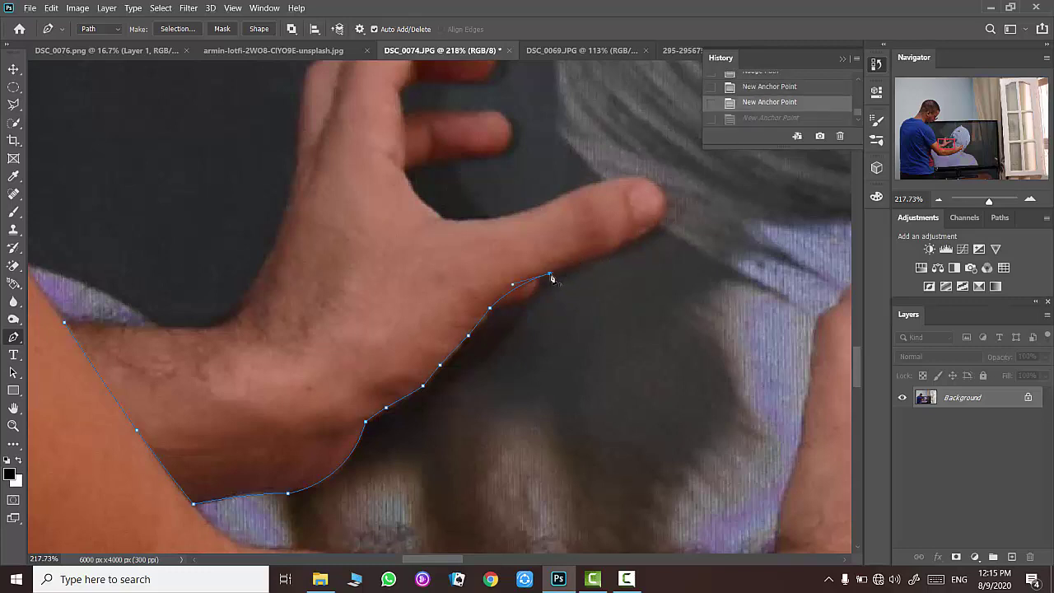
{"action": "left_click_drag", "start_coordinate": [550, 274], "coordinate": [600, 260]}
{"action": "key", "text": "ctrl+z"}
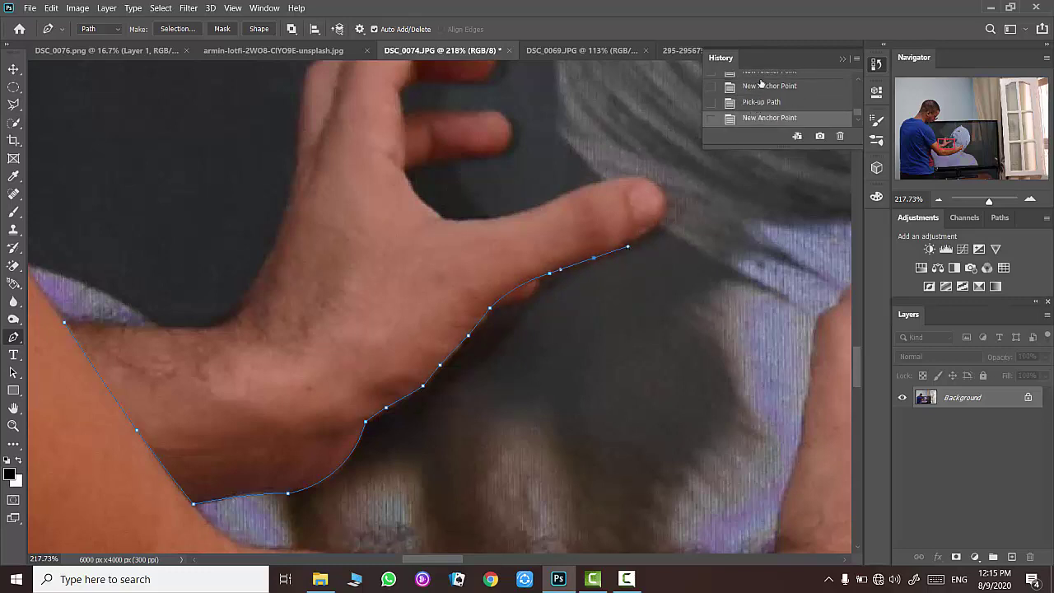
{"action": "key", "text": "Up"}
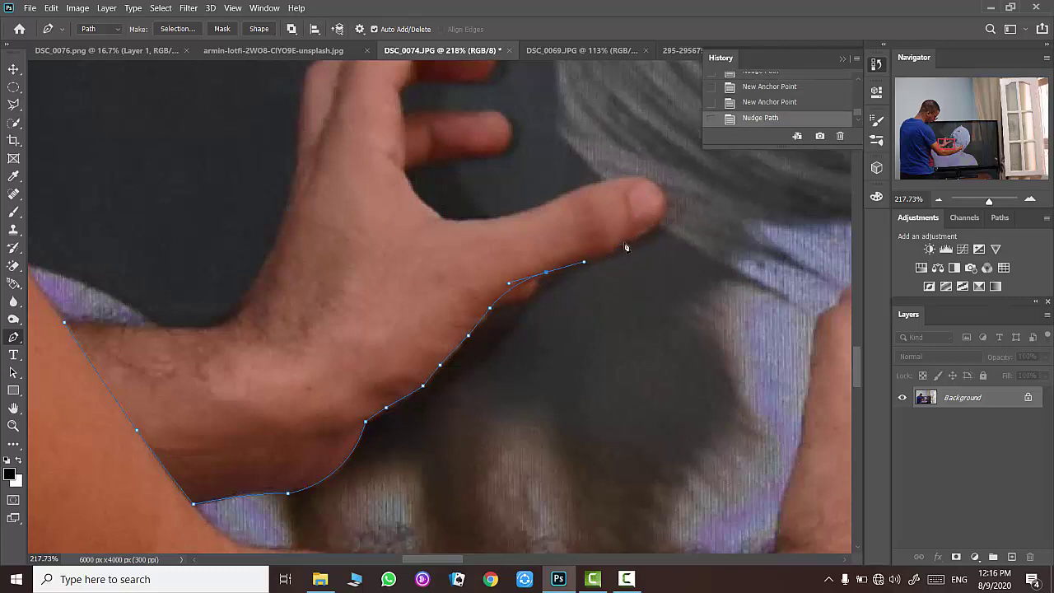
{"action": "key", "text": "ctrl+shift+z"}
{"action": "key", "text": "ctrl+shift+z"}
{"action": "key", "text": "ctrl+shift+z"}
{"action": "key", "text": "ctrl+shift+z"}
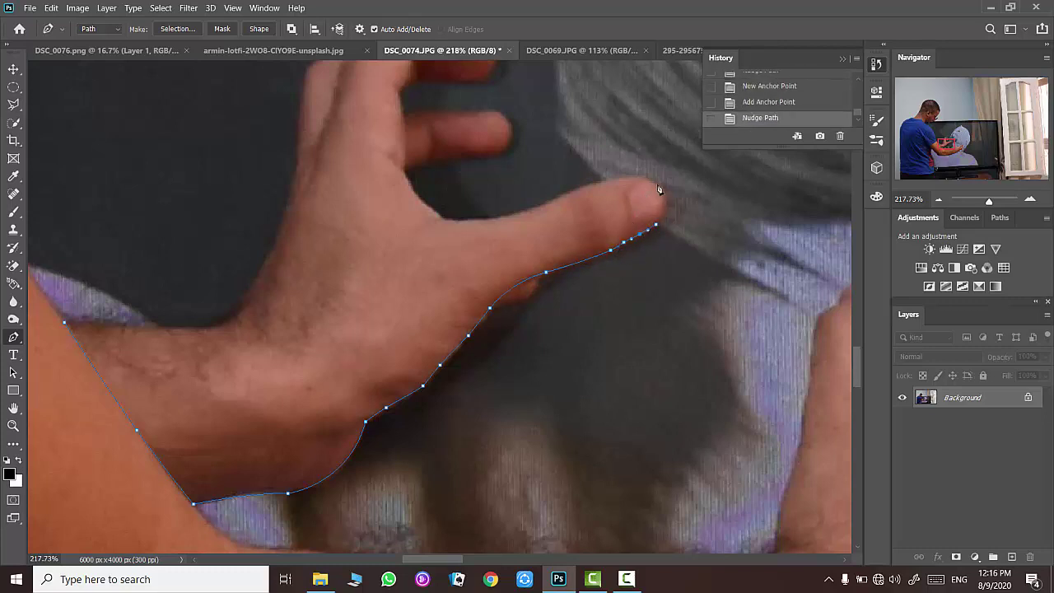
- Trace around the fingertip with corner anchors along its upper edge
{"action": "left_click", "coordinate": [638, 167]}
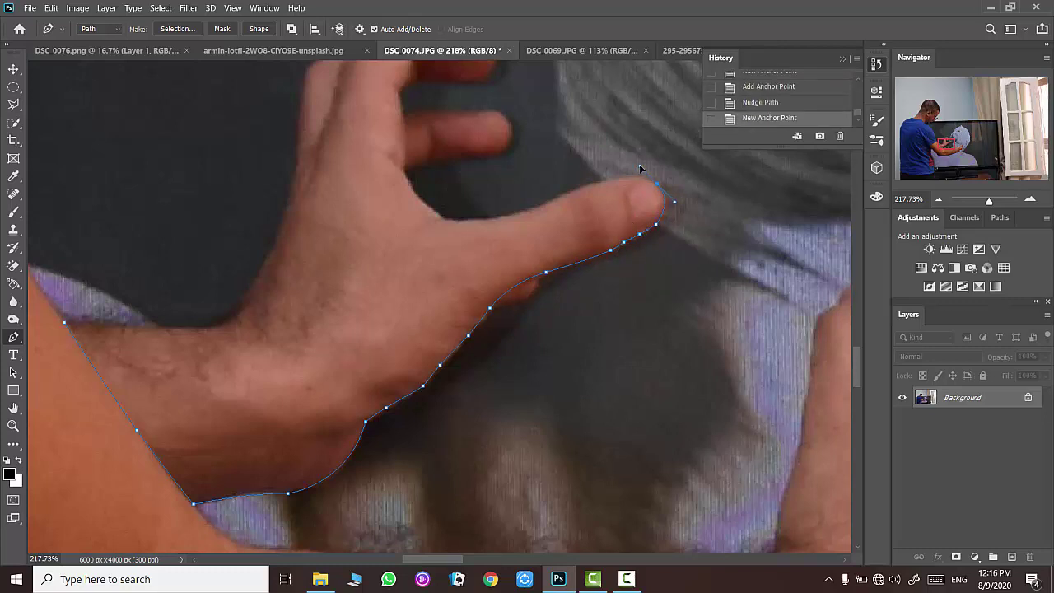
{"action": "key", "text": "Down"}
{"action": "left_click", "coordinate": [604, 181]}
{"action": "left_click", "coordinate": [521, 216]}
{"action": "key", "text": "Down"}
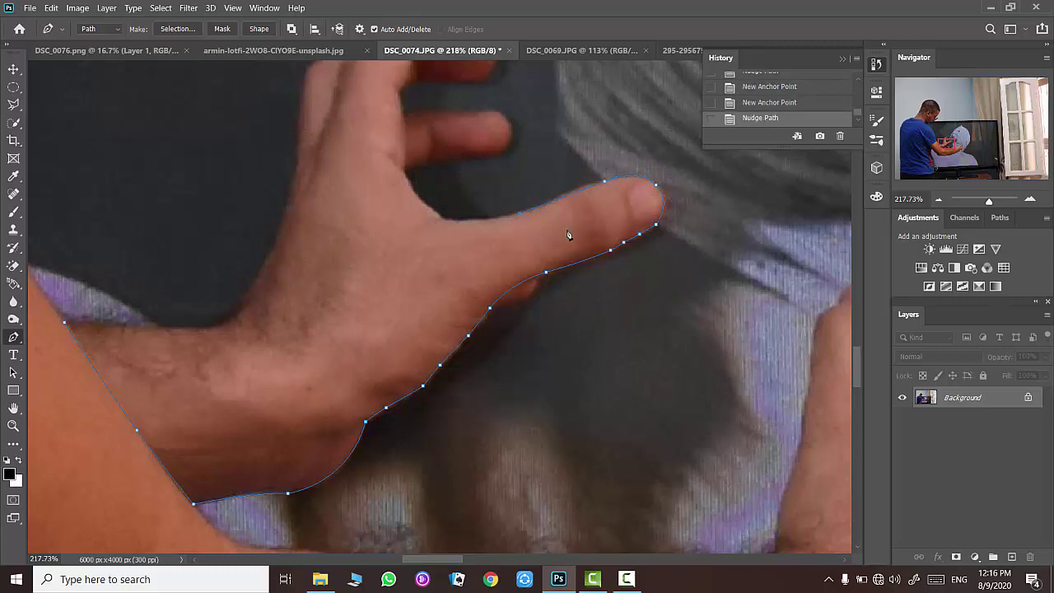
{"action": "left_click", "coordinate": [575, 191]}
- Continue the path left along the finger's upper edge to its base
{"action": "key", "text": "Down"}
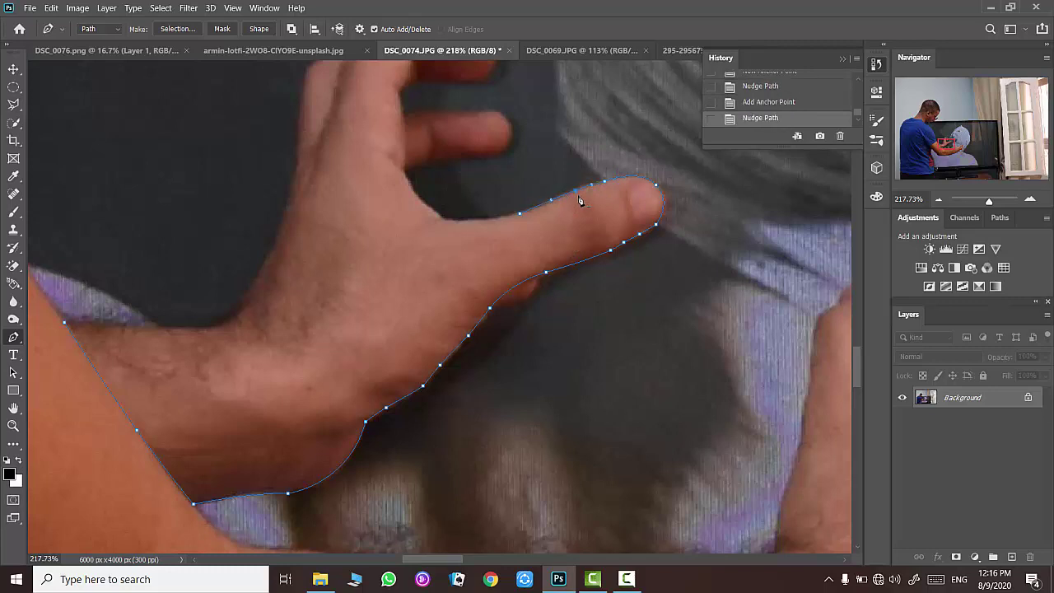
{"action": "left_click", "coordinate": [445, 220]}
{"action": "key", "text": "Down"}
{"action": "scroll", "coordinate": [469, 243], "scroll_direction": "up", "scroll_amount": 3}
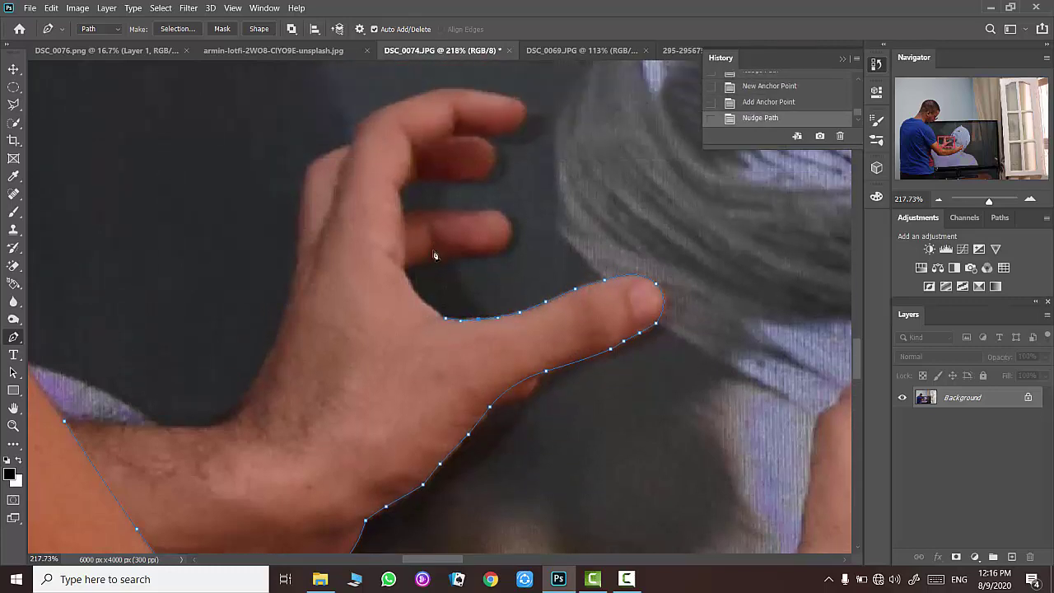
{"action": "left_click", "coordinate": [403, 269]}
{"action": "left_click", "coordinate": [426, 297]}
{"action": "key", "text": "Down"}
- Trace into the gap between fingers and around the next fingertip
{"action": "left_click", "coordinate": [468, 259]}
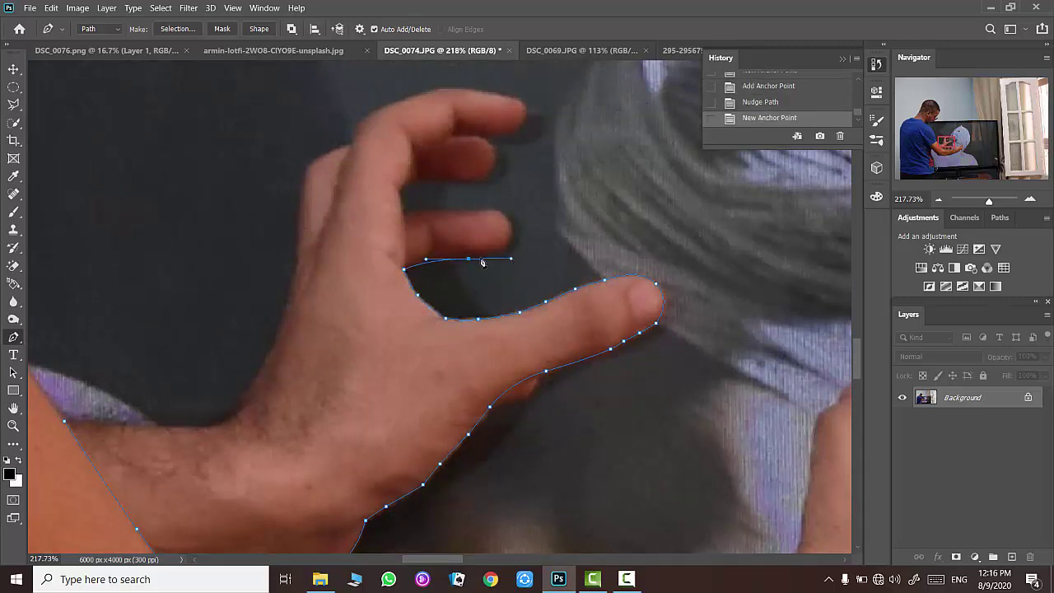
{"action": "left_click", "coordinate": [470, 260]}
{"action": "left_click", "coordinate": [499, 253]}
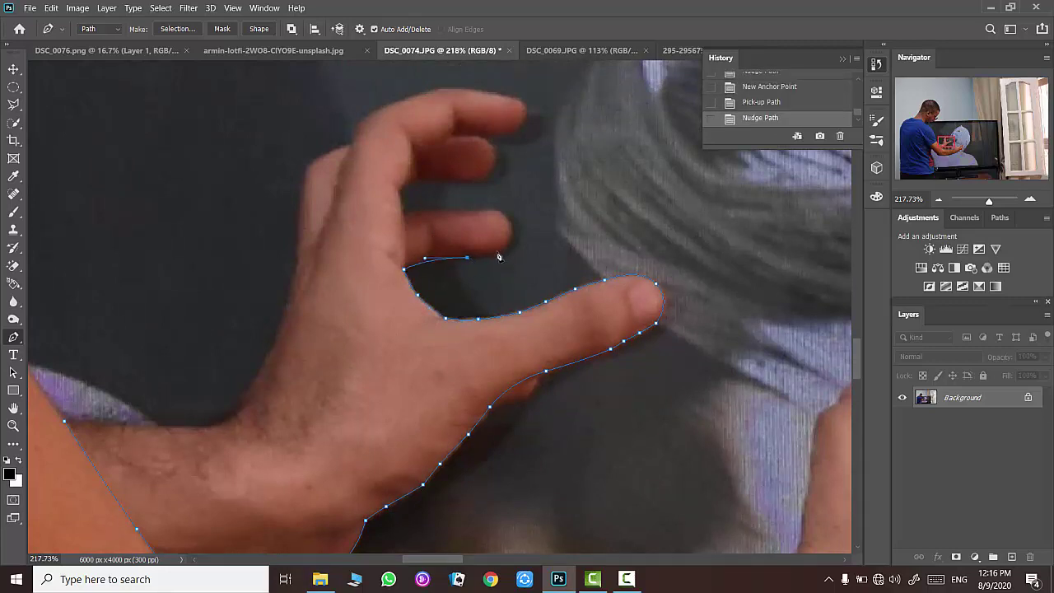
{"action": "left_click", "coordinate": [487, 260]}
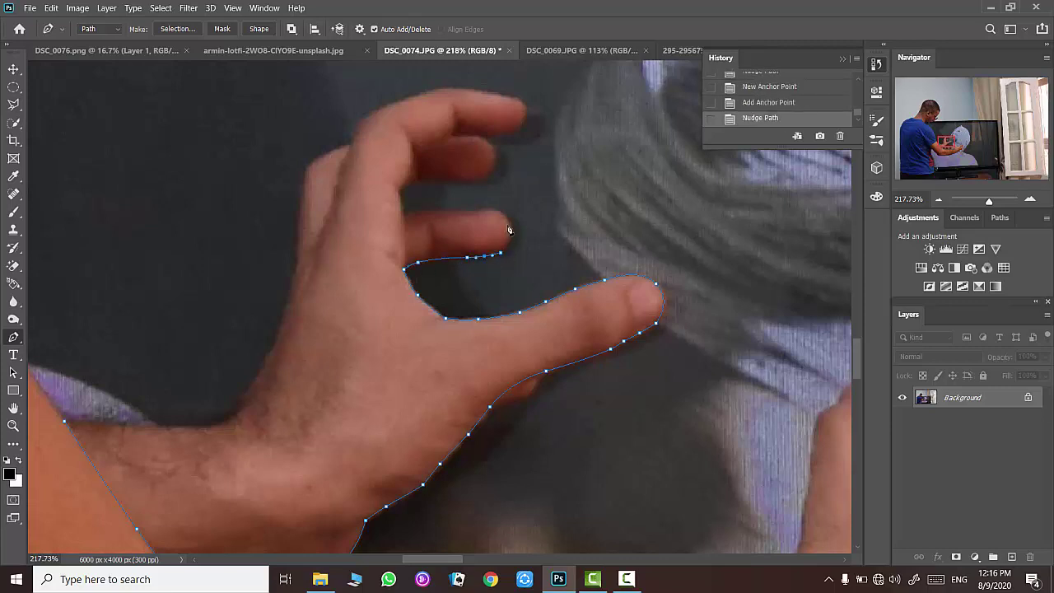
{"action": "left_click", "coordinate": [506, 218]}
{"action": "left_click", "coordinate": [470, 210]}
{"action": "left_click", "coordinate": [404, 216]}
{"action": "left_click_drag", "start_coordinate": [405, 216], "coordinate": [411, 215]}
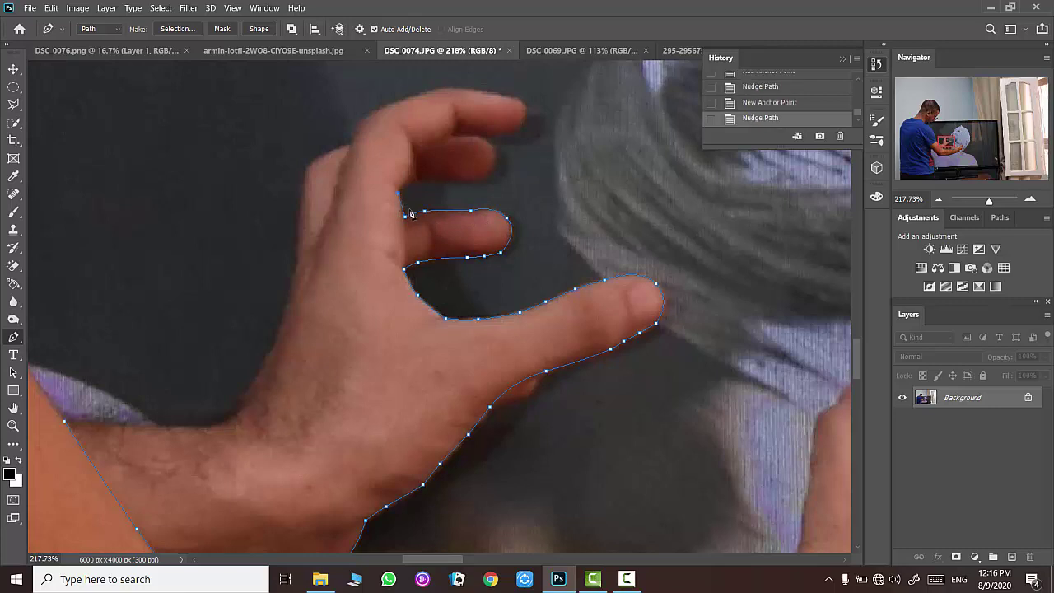
- Curve the path over the upper finger and around the top fingertip
{"action": "left_click", "coordinate": [475, 181]}
{"action": "left_click_drag", "start_coordinate": [490, 146], "coordinate": [506, 172]}
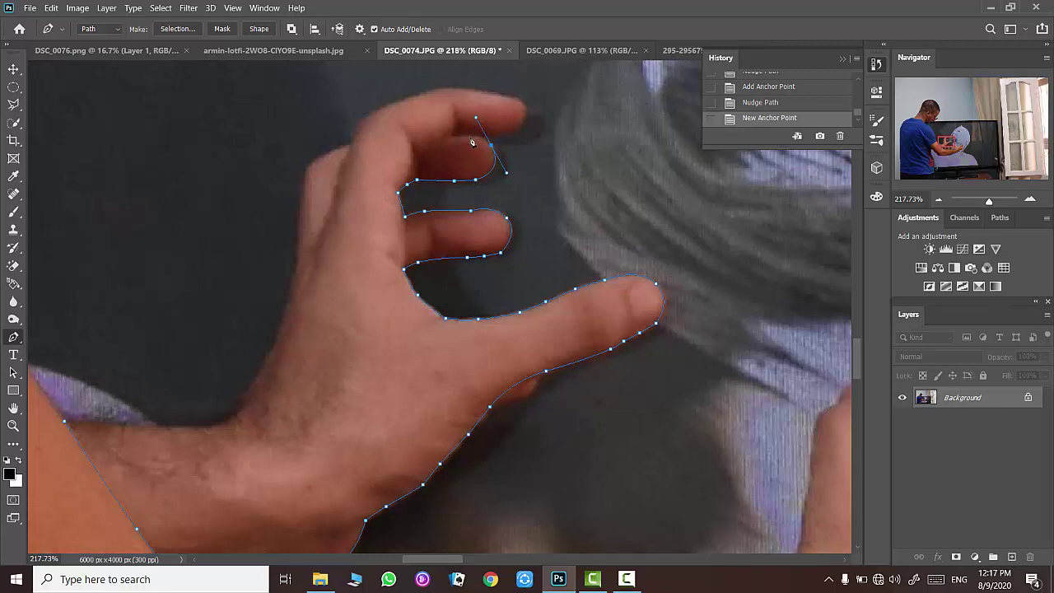
{"action": "scroll", "coordinate": [472, 142], "scroll_direction": "up", "scroll_amount": 2}
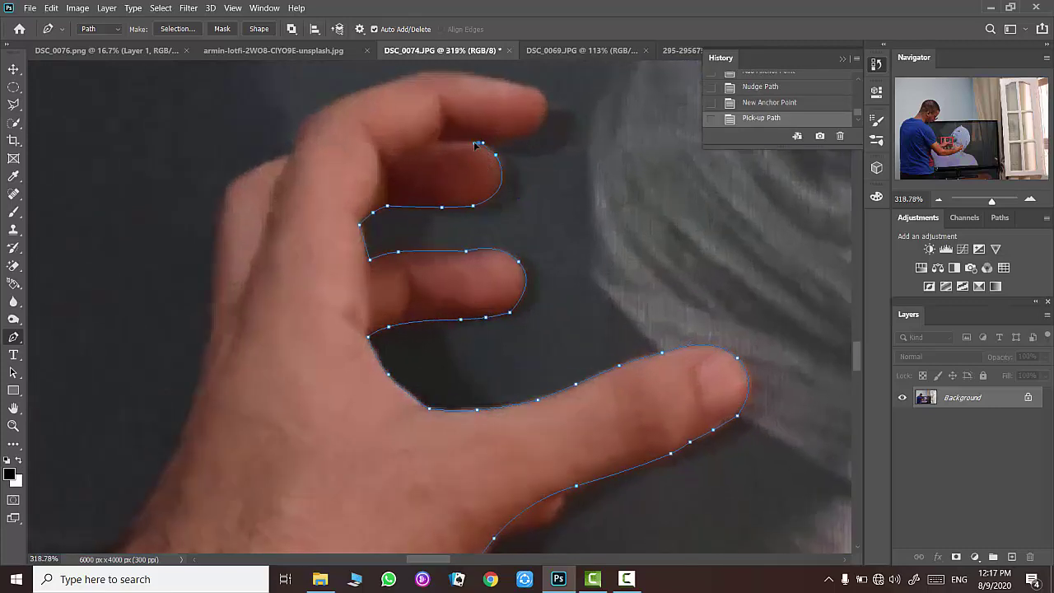
{"action": "left_click_drag", "start_coordinate": [478, 142], "coordinate": [537, 139]}
{"action": "left_click", "coordinate": [546, 104]}
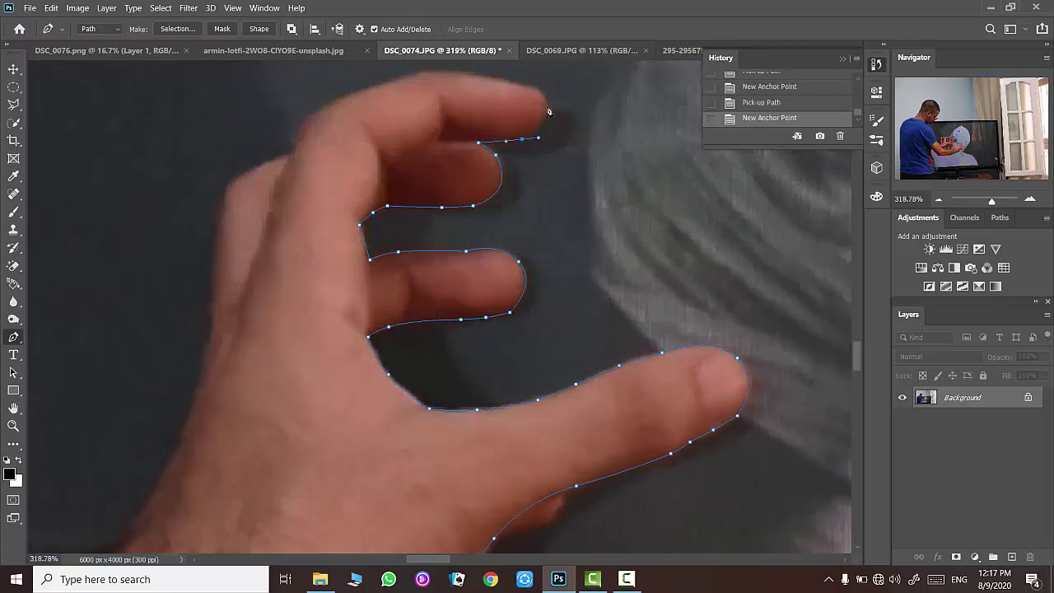
{"action": "left_click", "coordinate": [549, 86]}
{"action": "left_click", "coordinate": [501, 81]}
{"action": "scroll", "coordinate": [418, 84], "scroll_direction": "up", "scroll_amount": 1}
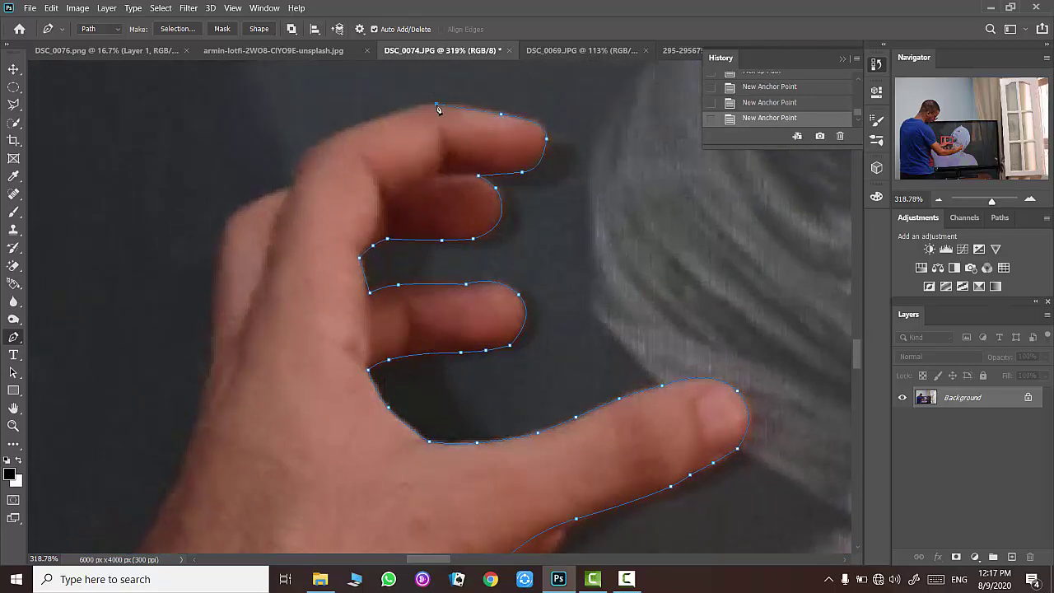
- Carry the path along the top finger and down the hand's left edge
{"action": "left_click", "coordinate": [321, 142]}
{"action": "left_click", "coordinate": [382, 118]}
{"action": "left_click", "coordinate": [294, 170]}
{"action": "left_click", "coordinate": [307, 151]}
{"action": "left_click", "coordinate": [293, 183]}
{"action": "scroll", "coordinate": [230, 195], "scroll_direction": "down", "scroll_amount": 1}
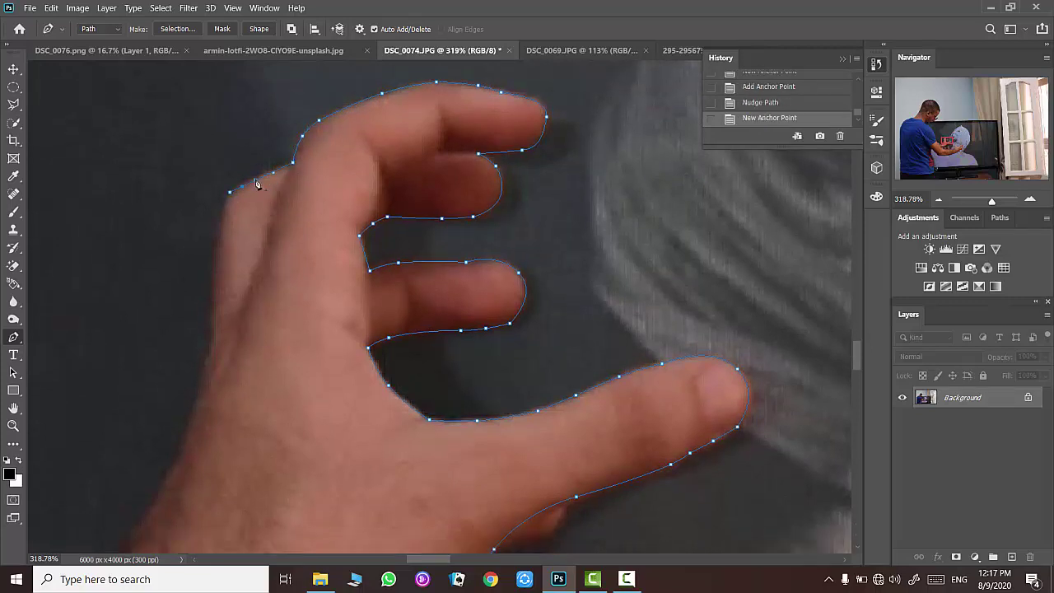
{"action": "left_click", "coordinate": [256, 184]}
{"action": "scroll", "coordinate": [202, 237], "scroll_direction": "down", "scroll_amount": 2}
{"action": "left_click_drag", "start_coordinate": [212, 281], "coordinate": [212, 397]}
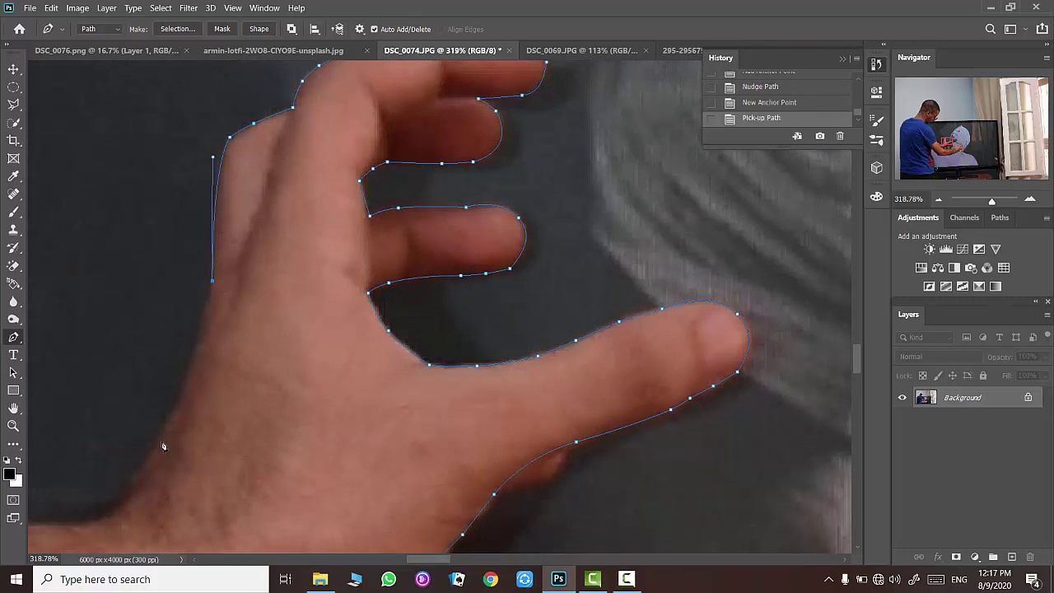
{"action": "left_click", "coordinate": [185, 375]}
- Trace the wrist's lower edge and close the path at the starting anchor
{"action": "scroll", "coordinate": [367, 317], "scroll_direction": "down", "scroll_amount": 1}
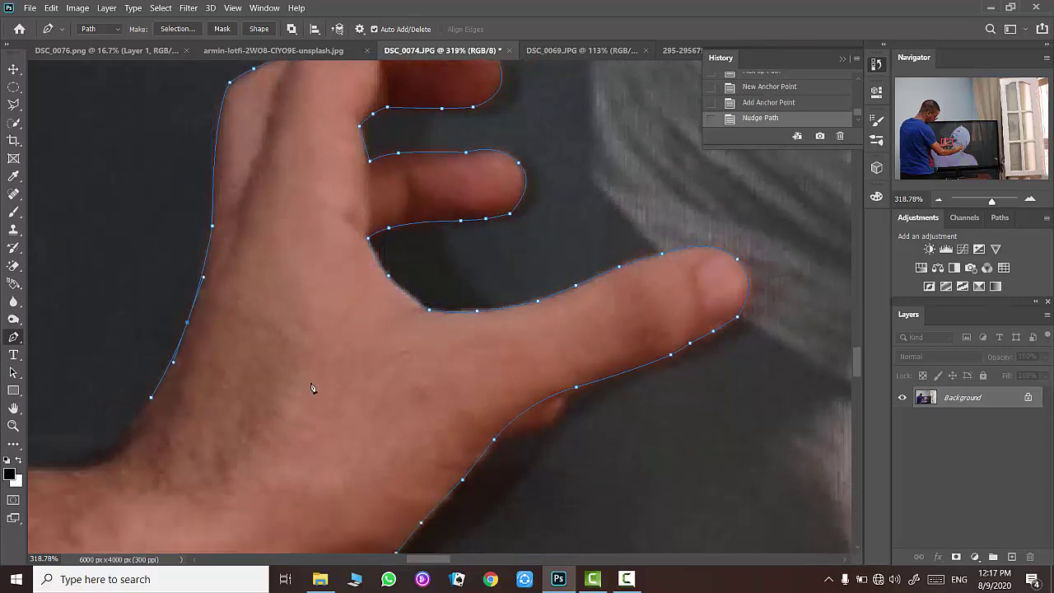
{"action": "scroll", "coordinate": [362, 338], "scroll_direction": "down", "scroll_amount": 1}
{"action": "scroll", "coordinate": [354, 354], "scroll_direction": "left", "scroll_amount": 3}
{"action": "left_click", "coordinate": [359, 403]}
{"action": "left_click", "coordinate": [385, 387]}
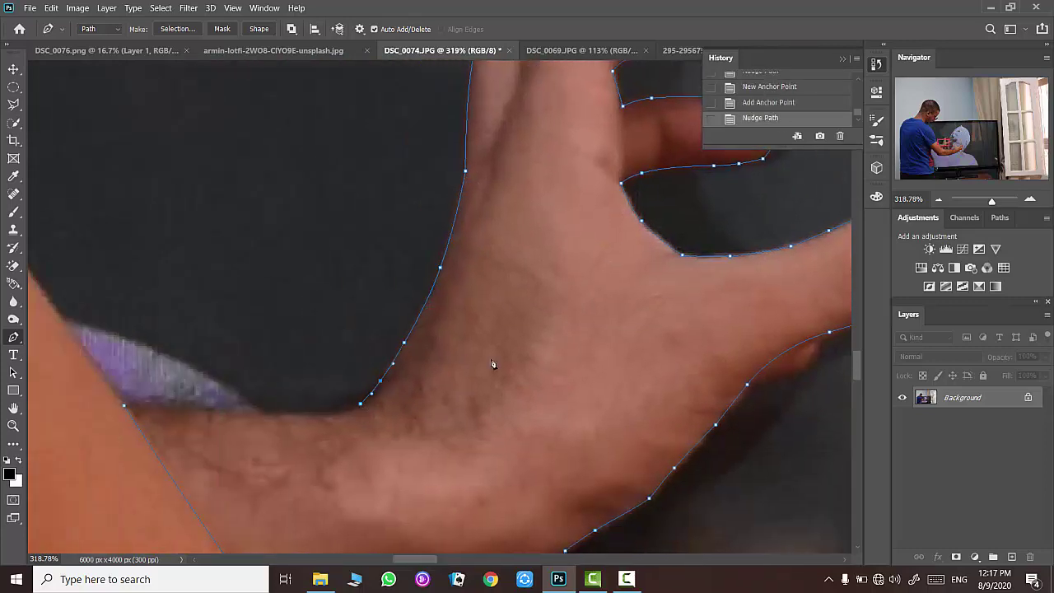
{"action": "key", "text": "Left"}
{"action": "key", "text": "Left"}
{"action": "key", "text": "Up"}
{"action": "left_click_drag", "start_coordinate": [280, 414], "coordinate": [219, 410]}
{"action": "key", "text": "Left"}
{"action": "left_click", "coordinate": [125, 407]}
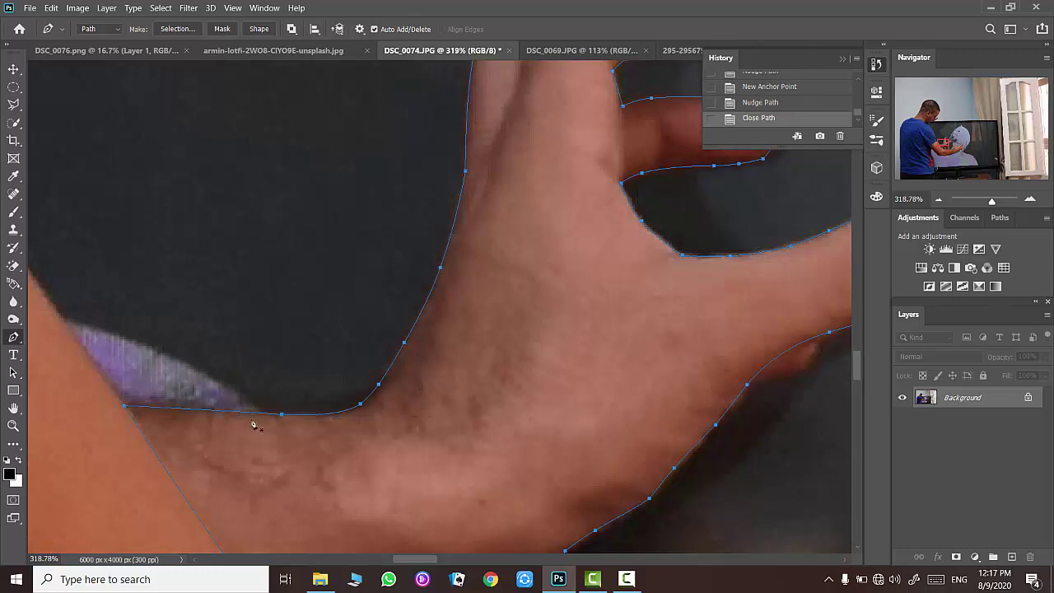
- Convert the closed path to a selection and feather it
{"action": "key", "text": "ctrl+Return"}
{"action": "left_click", "coordinate": [160, 8]}
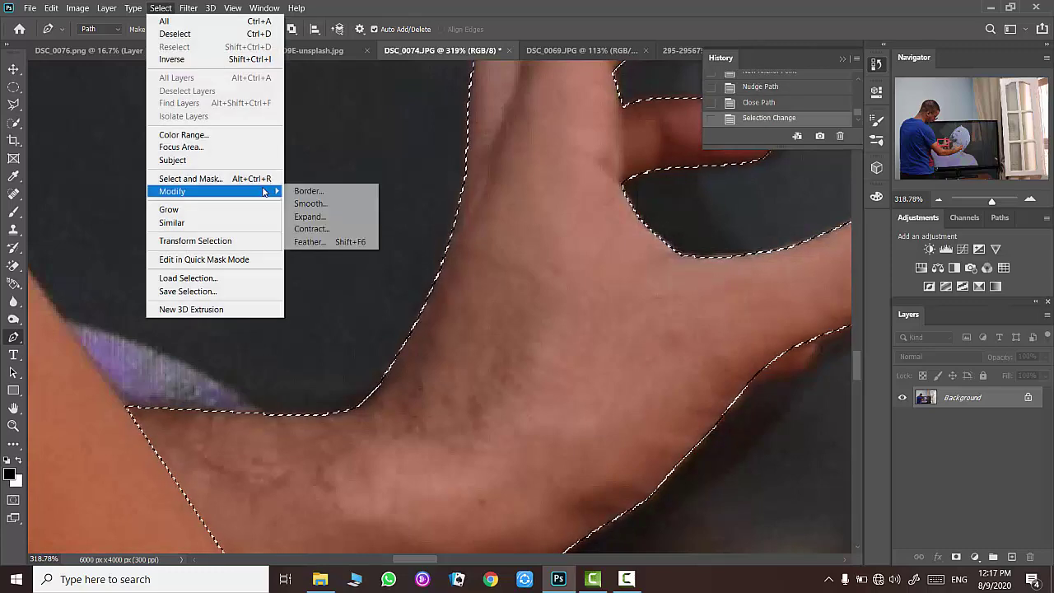
{"action": "left_click", "coordinate": [325, 241]}
{"action": "left_click", "coordinate": [593, 177]}
- Drag the cut-out hand into the bandaged-man composite with the Move tool
{"action": "key", "text": "v"}
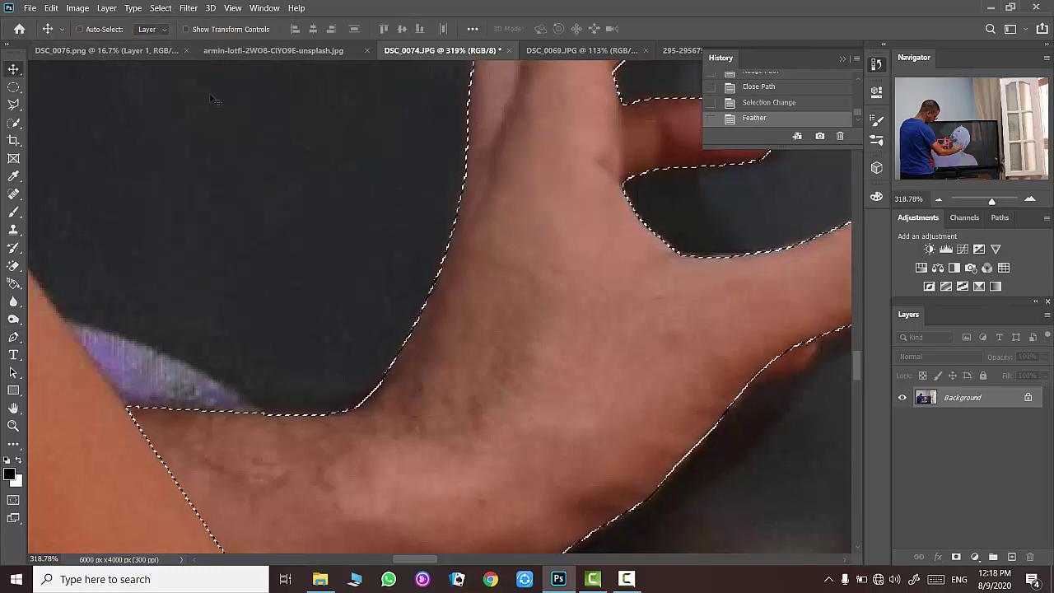
{"action": "mouse_move", "coordinate": [510, 131]}
{"action": "left_mouse_down"}
{"action": "mouse_move", "coordinate": [365, 96]}
{"action": "mouse_move", "coordinate": [336, 168]}
{"action": "mouse_move", "coordinate": [280, 219]}
{"action": "left_mouse_up"}
{"action": "scroll", "coordinate": [284, 224], "scroll_direction": "up", "scroll_amount": 2}
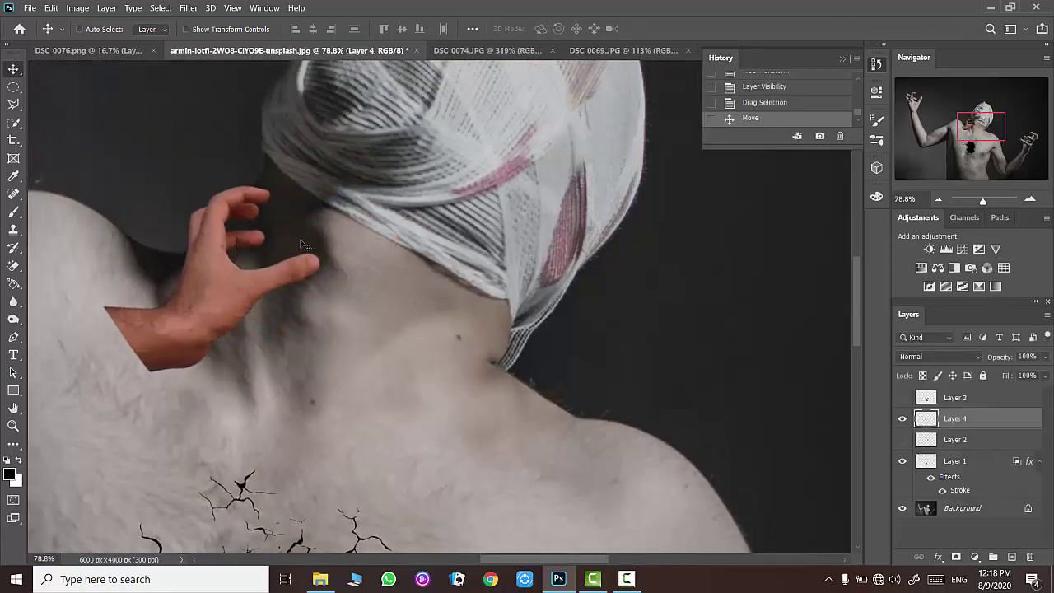
- Free-transform the hand to about 125% and move it down-left beside the neck
{"action": "key", "text": "ctrl+t"}
{"action": "left_click_drag", "start_coordinate": [326, 189], "coordinate": [407, 170]}
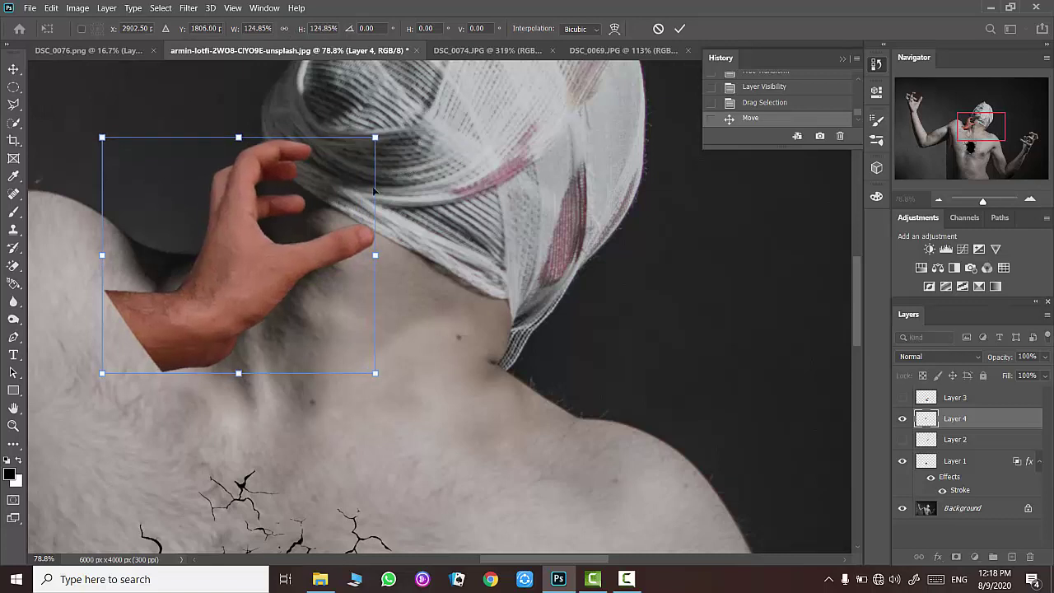
{"action": "mouse_move", "coordinate": [338, 217]}
{"action": "left_mouse_down"}
{"action": "mouse_move", "coordinate": [308, 233]}
{"action": "mouse_move", "coordinate": [260, 226]}
{"action": "mouse_move", "coordinate": [306, 238]}
{"action": "left_mouse_up"}
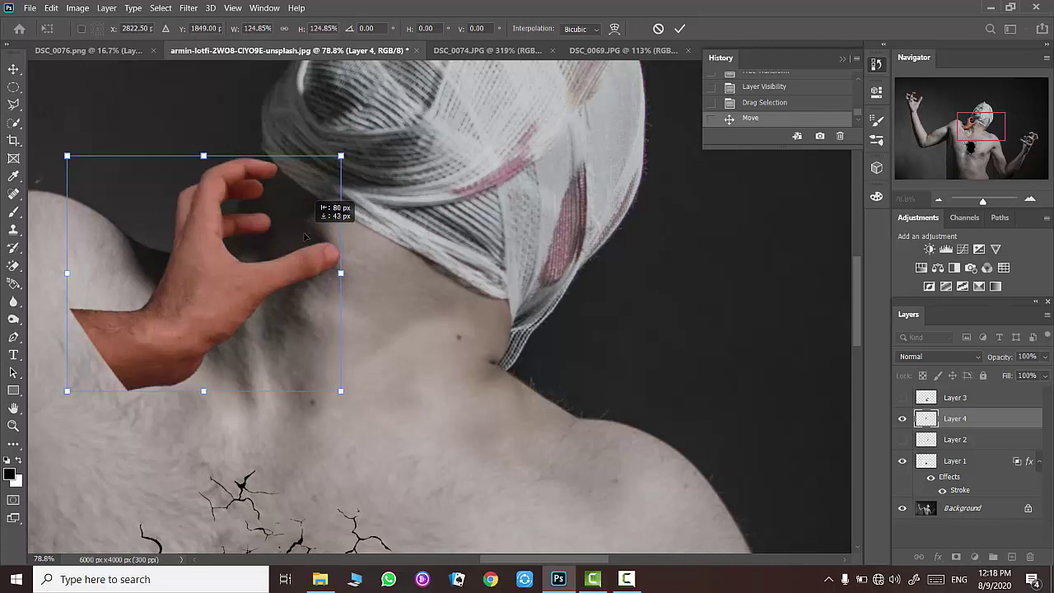
{"action": "left_click", "coordinate": [679, 29]}
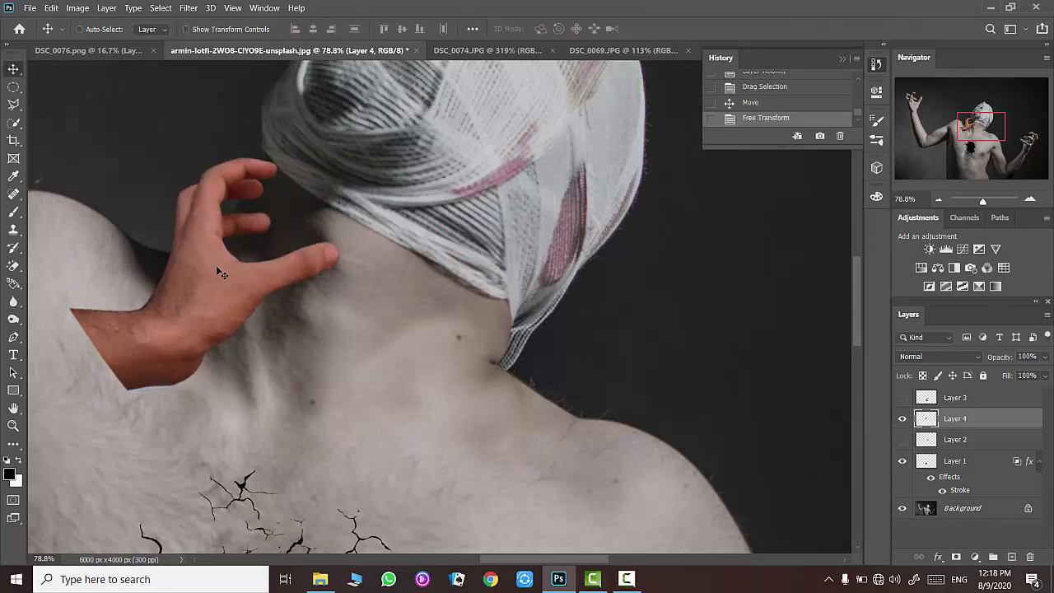
{"action": "scroll", "coordinate": [223, 267], "scroll_direction": "down", "scroll_amount": 3}
{"action": "scroll", "coordinate": [229, 273], "scroll_direction": "down", "scroll_amount": 3}
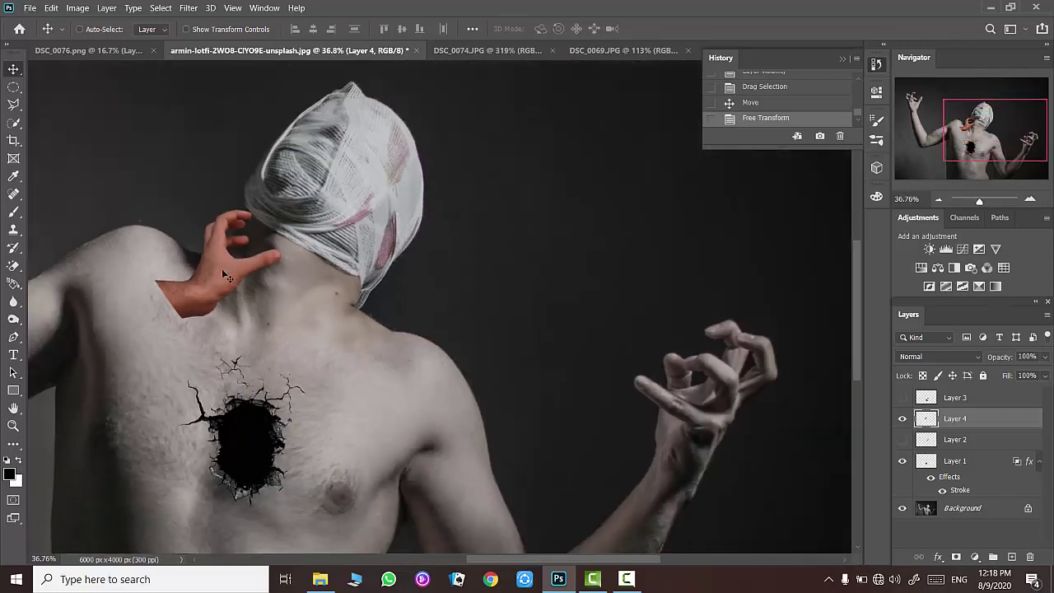
{"action": "scroll", "coordinate": [217, 262], "scroll_direction": "up", "scroll_amount": 1}
- Desaturate the hand with Hue/Saturation at Saturation -80
{"action": "key", "text": "ctrl+u"}
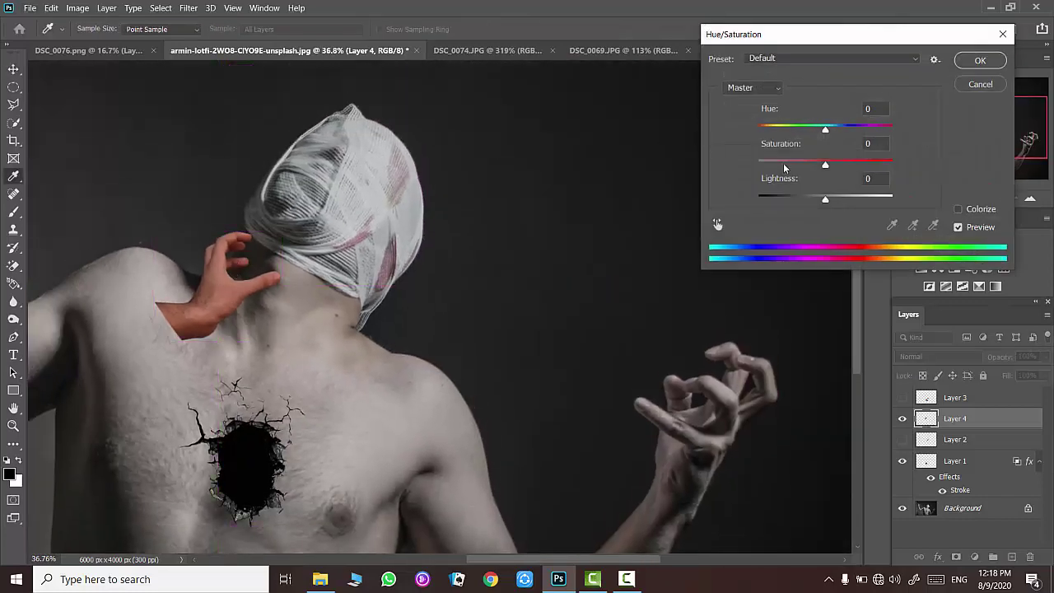
{"action": "left_click_drag", "start_coordinate": [784, 166], "coordinate": [775, 166]}
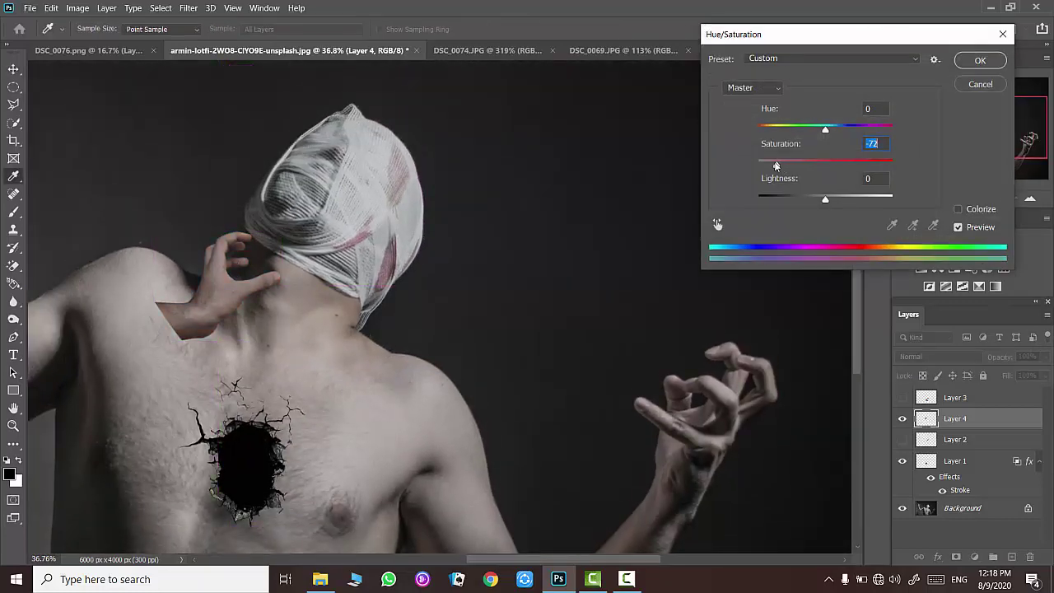
{"action": "left_click", "coordinate": [976, 62]}
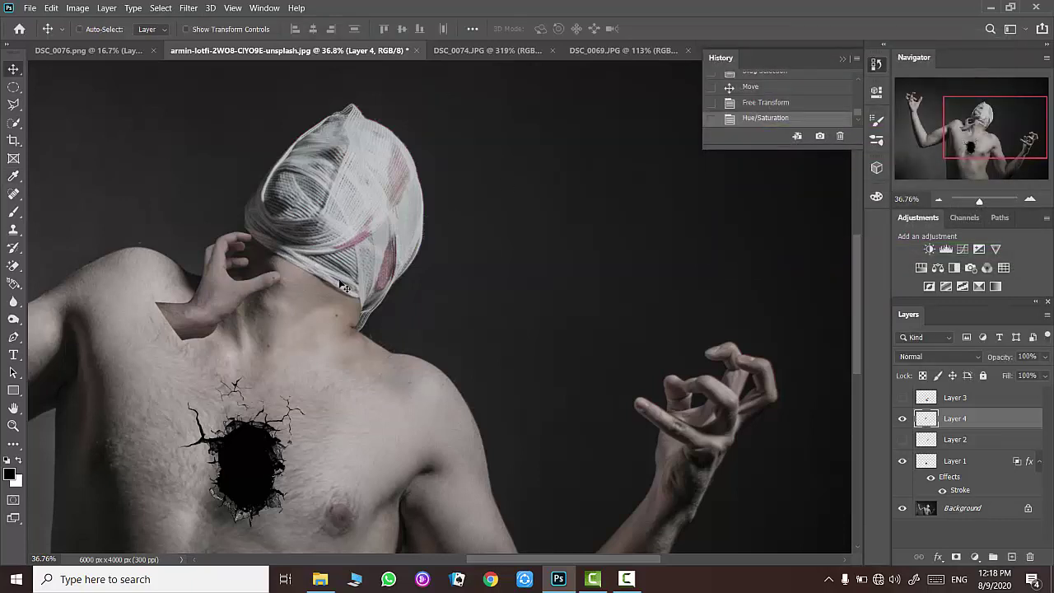
- Shift the hand's highlights to Yellow/Blue -11 with Color Balance, then zoom on the neck
{"action": "key", "text": "ctrl+b"}
{"action": "left_click", "coordinate": [803, 170]}
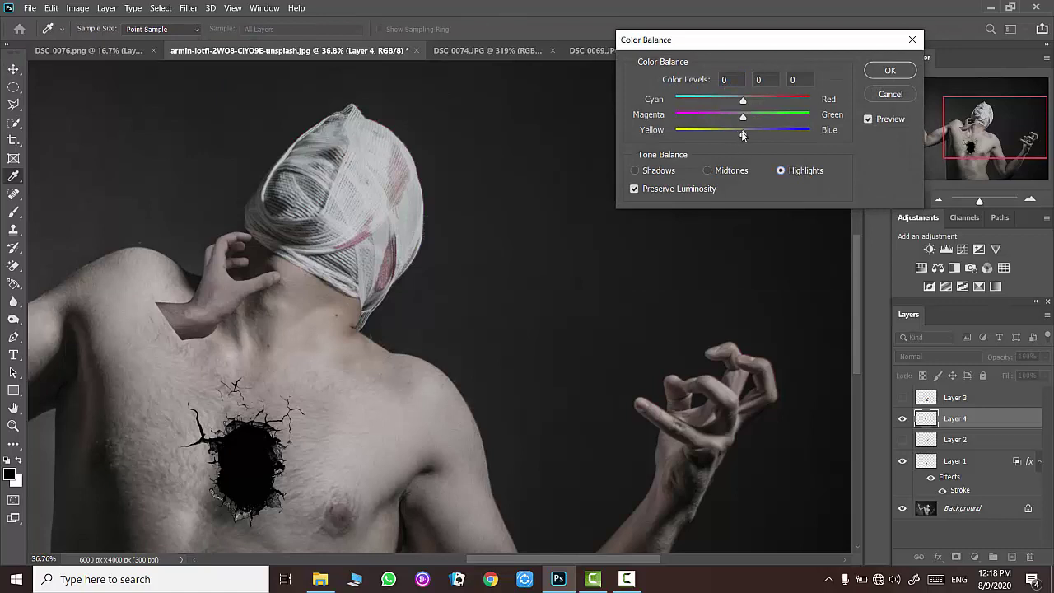
{"action": "left_click_drag", "start_coordinate": [743, 133], "coordinate": [735, 133]}
{"action": "left_click", "coordinate": [735, 133]}
{"action": "left_click", "coordinate": [884, 76]}
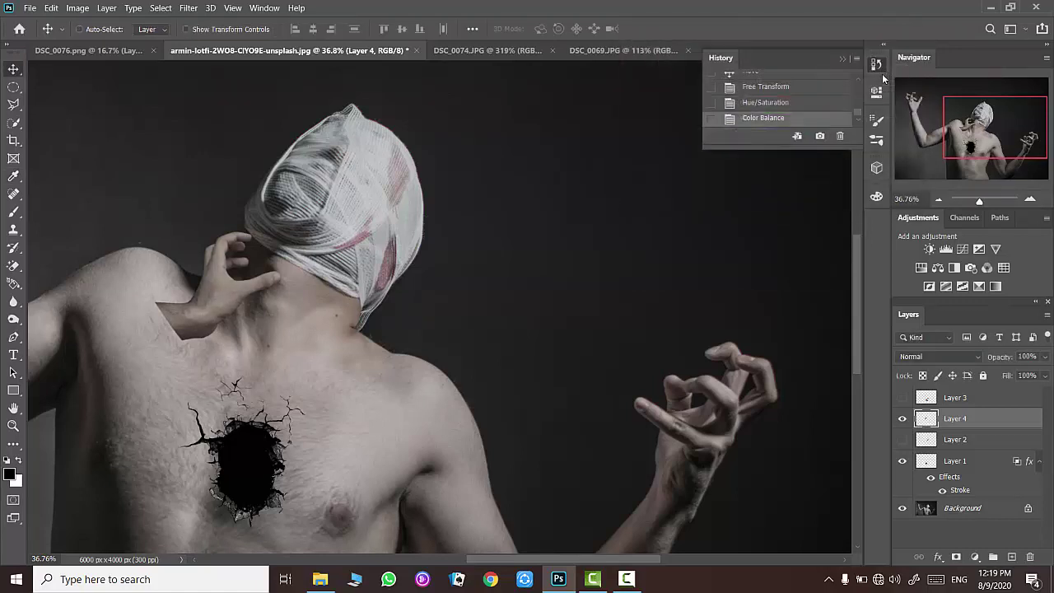
{"action": "left_click", "coordinate": [13, 425]}
{"action": "left_click_drag", "start_coordinate": [221, 264], "coordinate": [274, 288]}
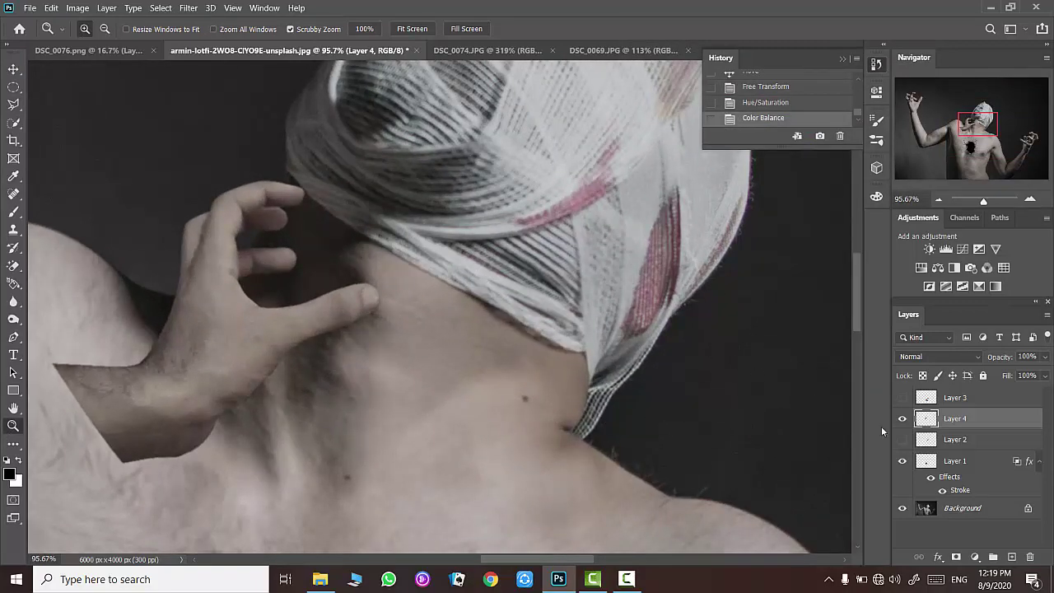
- Add a layer mask to the gripping-hand Layer 4 and set the brush hardness to 54%
{"action": "left_click", "coordinate": [955, 556]}
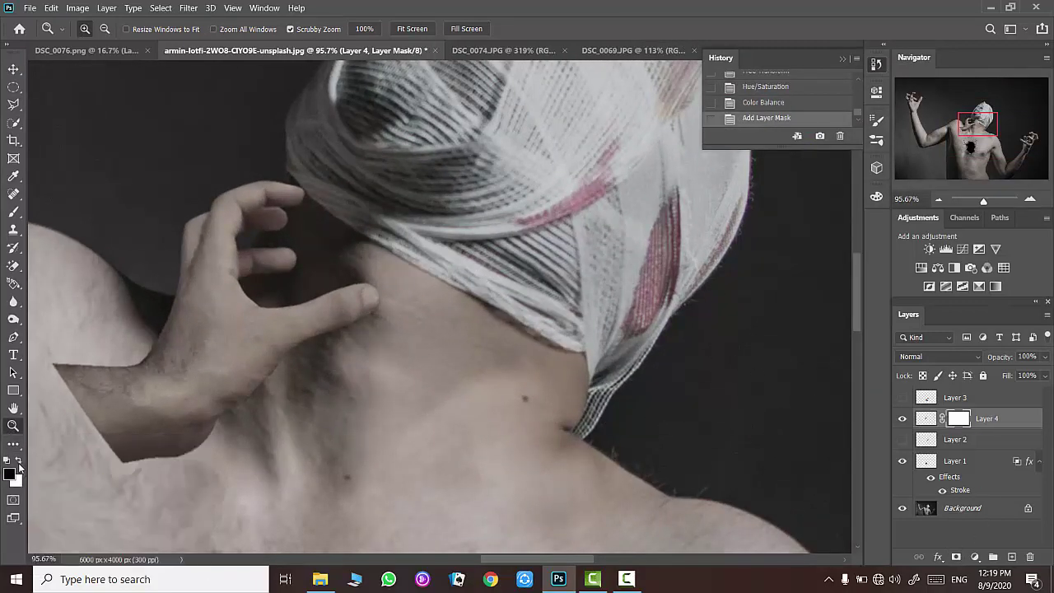
{"action": "left_click", "coordinate": [14, 338]}
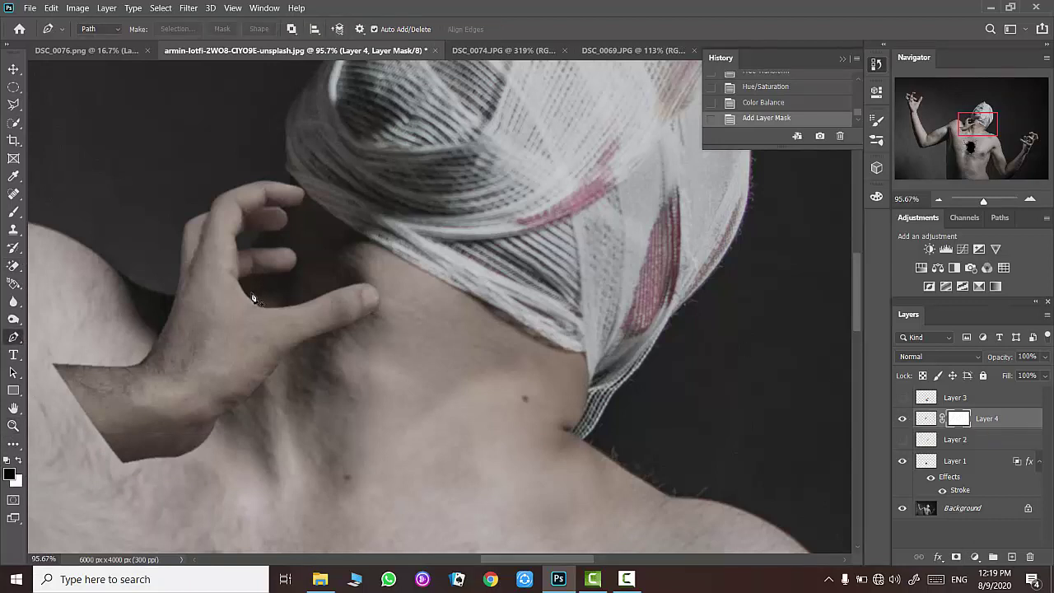
{"action": "left_click", "coordinate": [14, 211]}
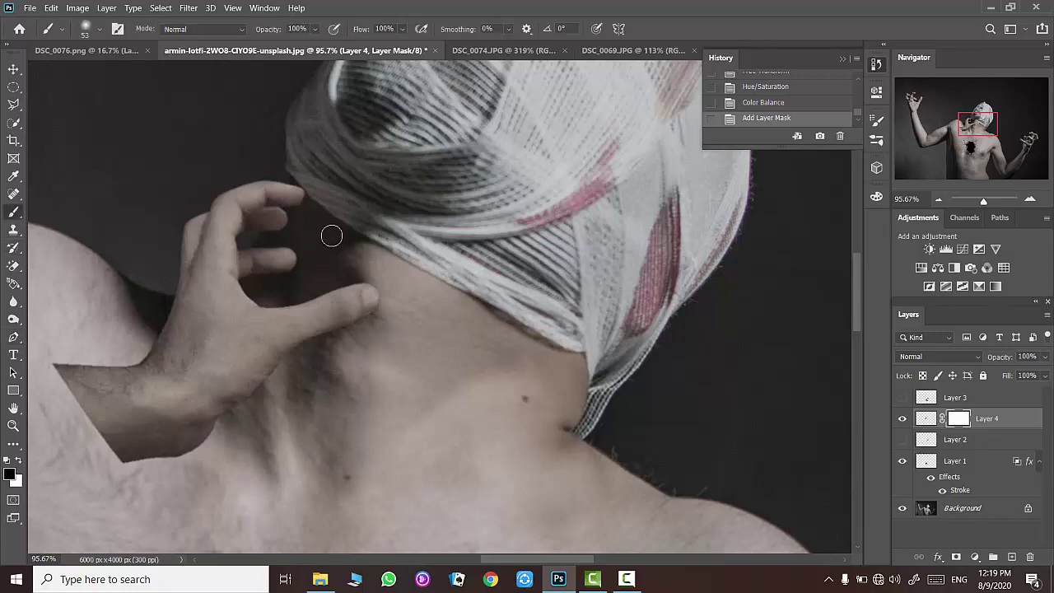
{"action": "right_click", "coordinate": [333, 233]}
{"action": "left_click", "coordinate": [295, 192]}
{"action": "right_click", "coordinate": [475, 221]}
{"action": "left_click_drag", "start_coordinate": [544, 288], "coordinate": [591, 286]}
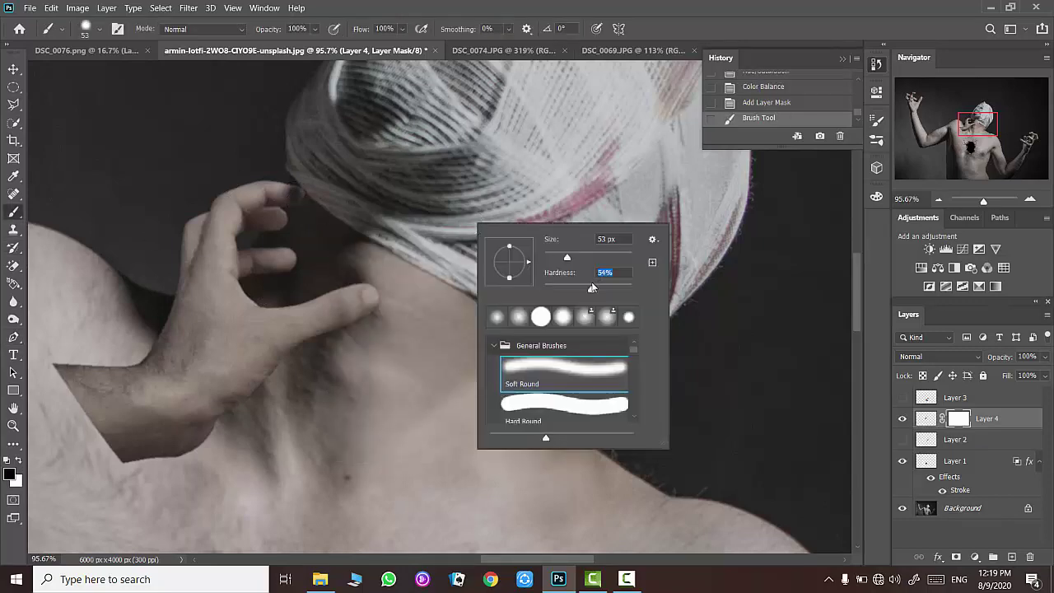
{"action": "key", "text": "Return"}
{"action": "scroll", "coordinate": [321, 218], "scroll_direction": "up", "scroll_amount": 4, "text": "alt"}
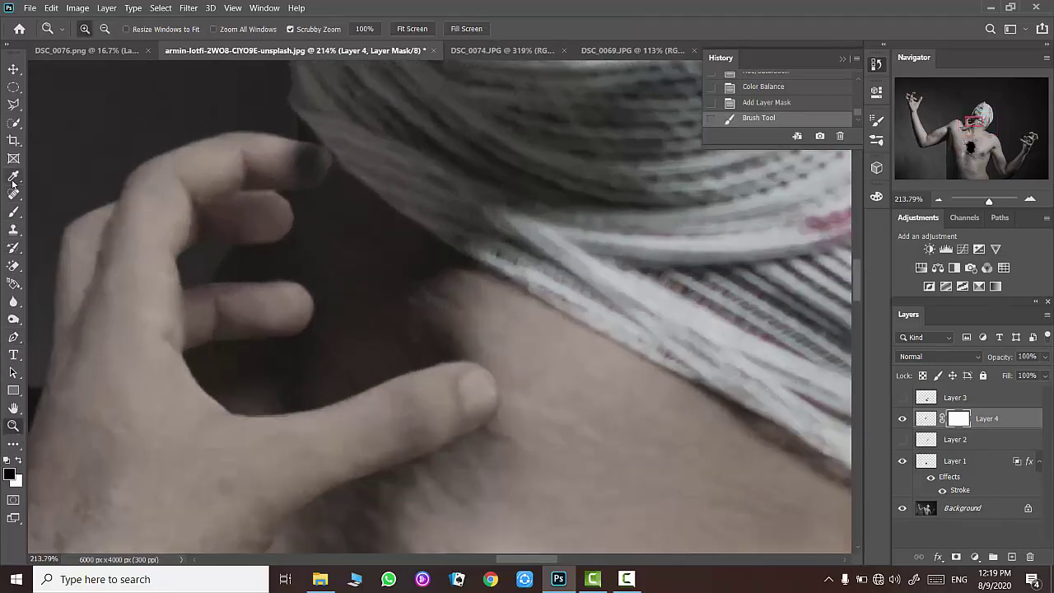
- Paint black on the mask at 70% hardness to hide the skin between fingers and neck
{"action": "left_click_drag", "start_coordinate": [330, 160], "coordinate": [348, 184]}
{"action": "right_click", "coordinate": [347, 186]}
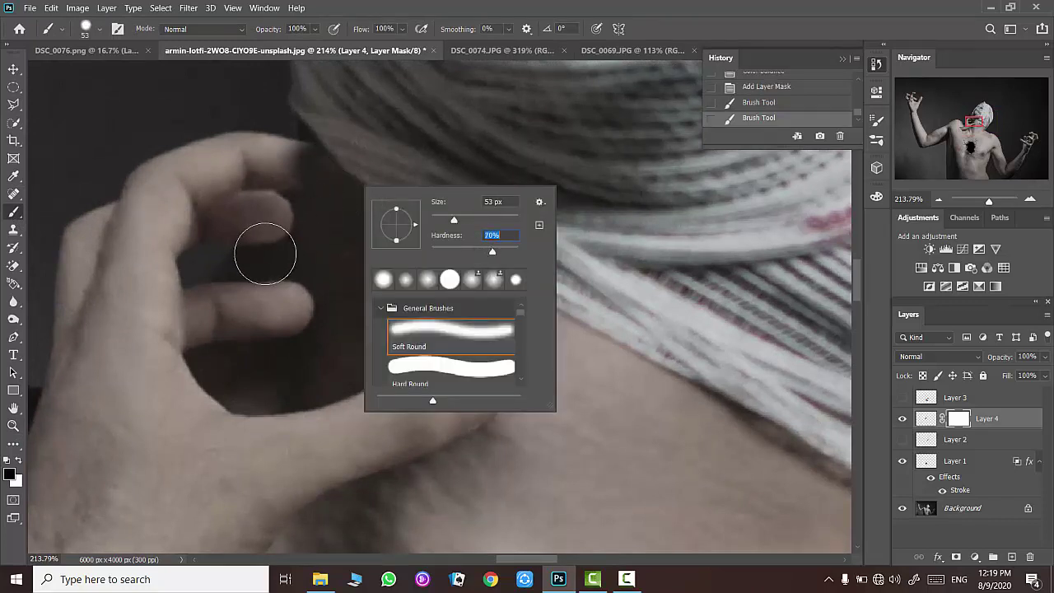
{"action": "key", "text": "Return"}
{"action": "mouse_move", "coordinate": [350, 130]}
{"action": "left_mouse_down"}
{"action": "mouse_move", "coordinate": [212, 301]}
{"action": "mouse_move", "coordinate": [324, 192]}
{"action": "mouse_move", "coordinate": [217, 339]}
{"action": "left_mouse_up"}
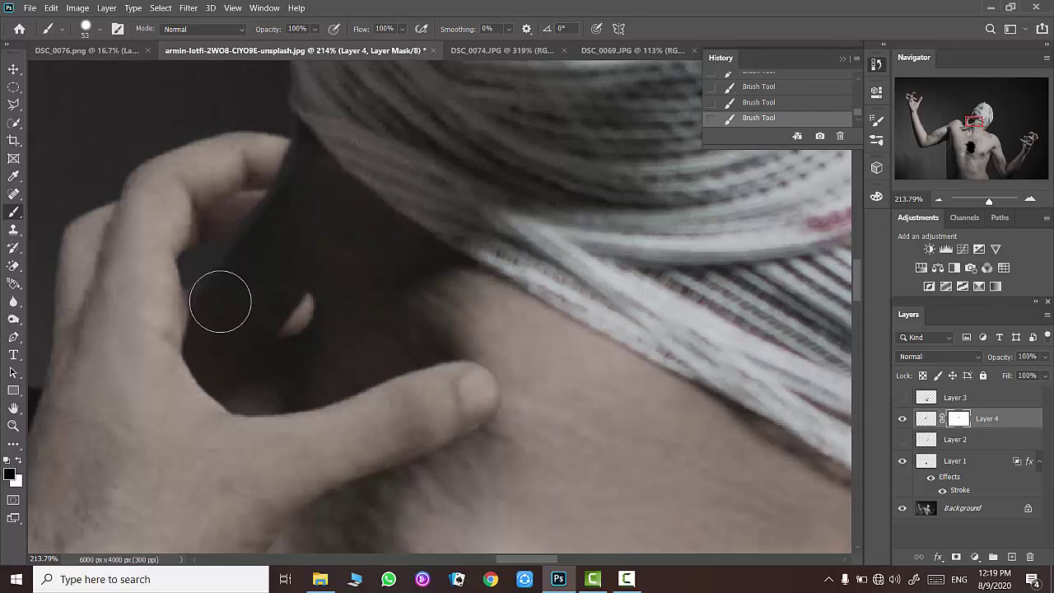
{"action": "left_click_drag", "start_coordinate": [214, 285], "coordinate": [296, 307]}
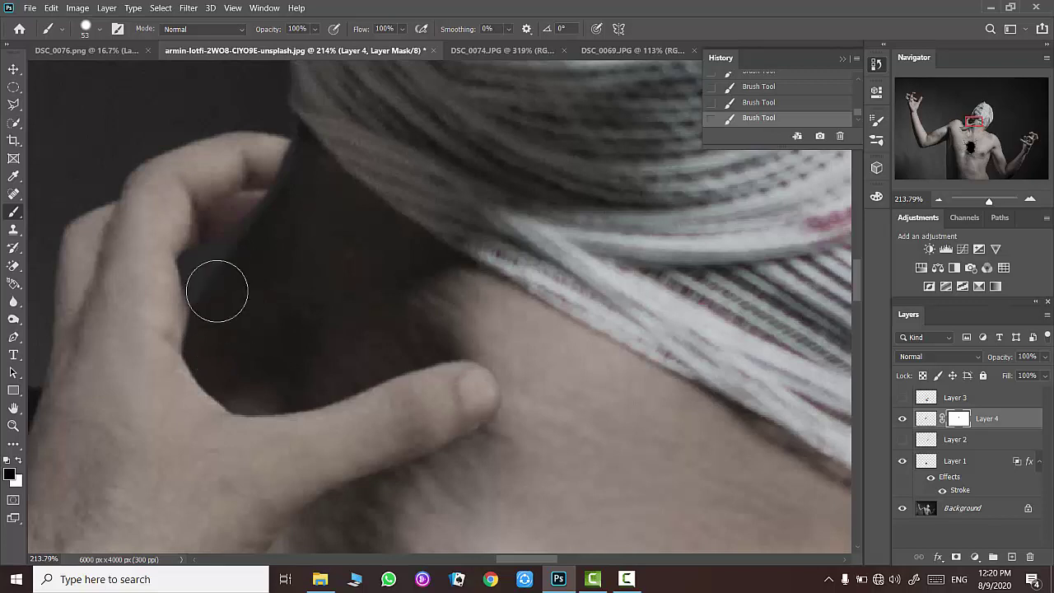
{"action": "right_click", "coordinate": [344, 285]}
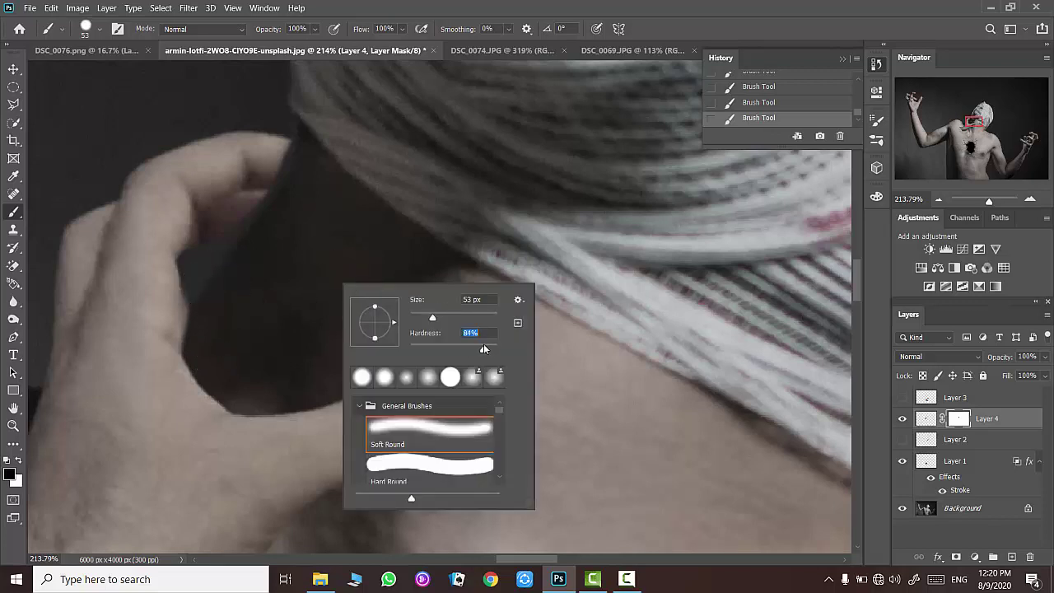
{"action": "key", "text": "Return"}
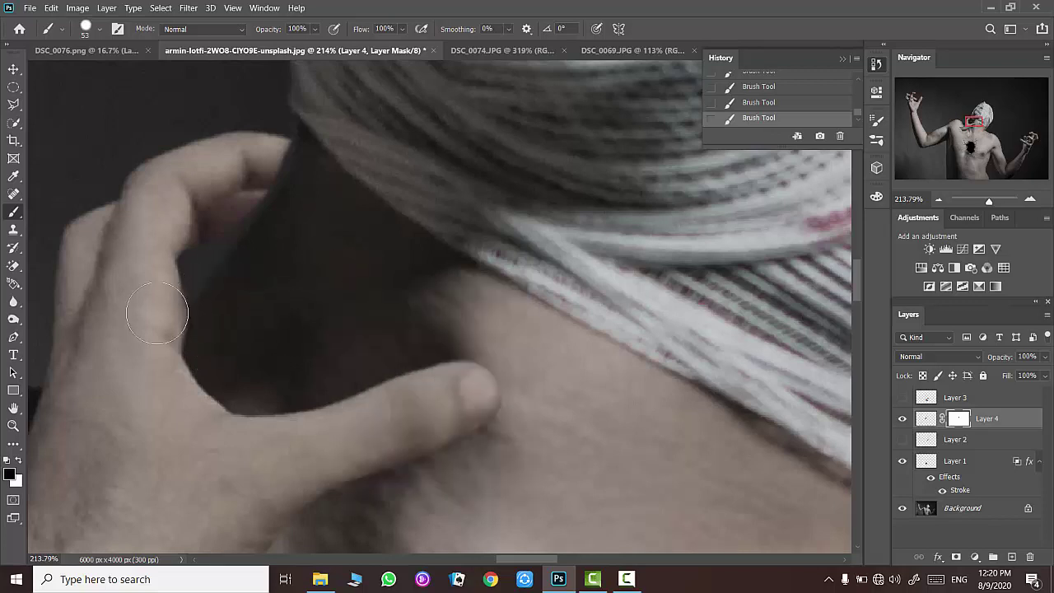
- Paint white on the mask to restore the hidden fingertip
{"action": "left_click", "coordinate": [19, 461]}
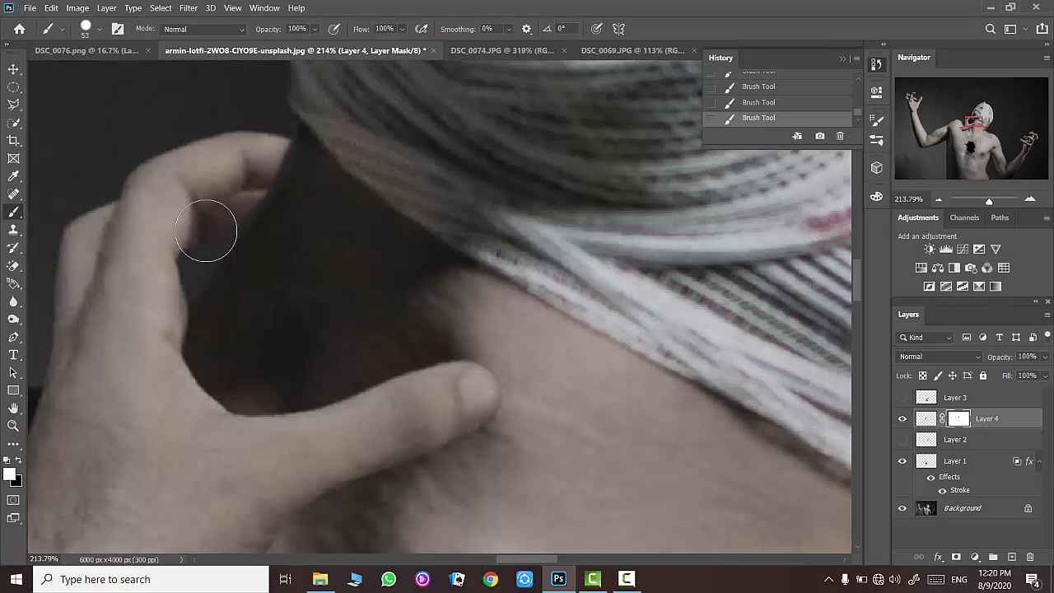
{"action": "mouse_move", "coordinate": [182, 222]}
{"action": "left_mouse_down"}
{"action": "mouse_move", "coordinate": [216, 223]}
{"action": "mouse_move", "coordinate": [258, 163]}
{"action": "left_mouse_up"}
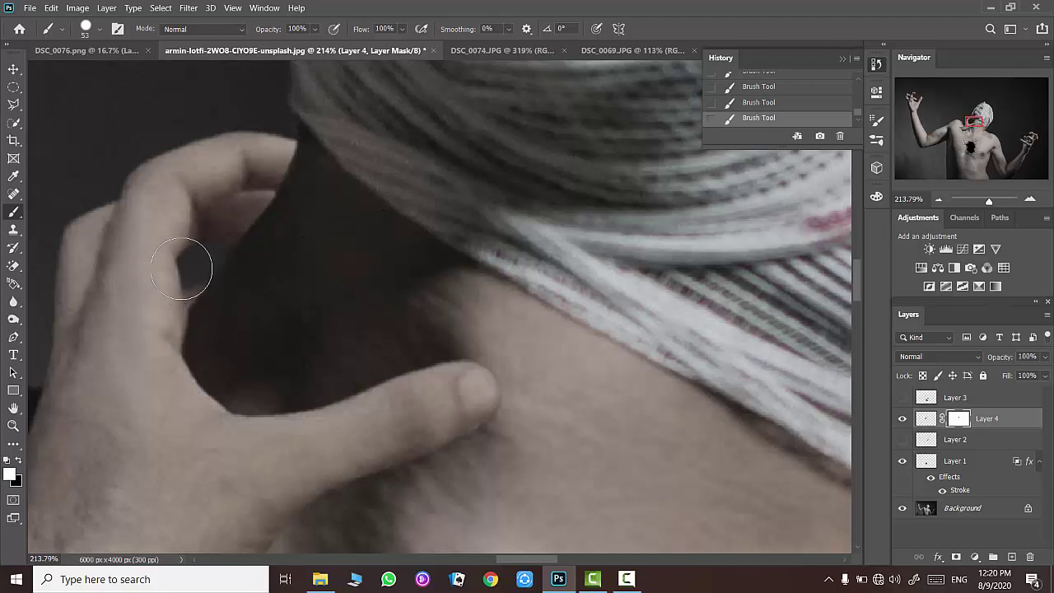
{"action": "scroll", "coordinate": [56, 222], "scroll_direction": "down", "scroll_amount": 5}
{"action": "scroll", "coordinate": [74, 247], "scroll_direction": "down", "scroll_amount": 4}
{"action": "scroll", "coordinate": [95, 284], "scroll_direction": "down", "scroll_amount": 2}
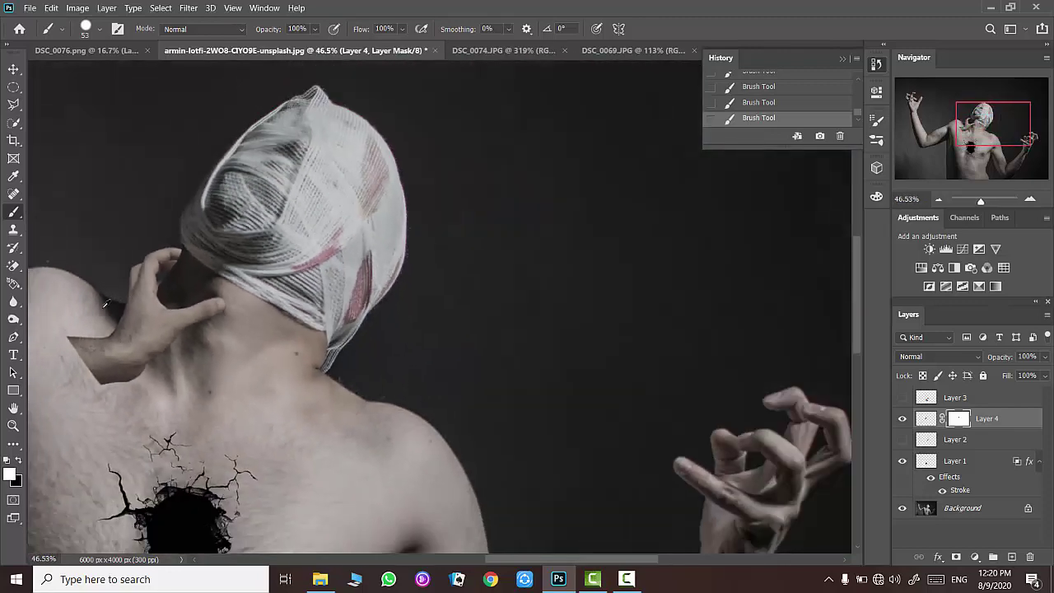
{"action": "scroll", "coordinate": [106, 299], "scroll_direction": "up", "scroll_amount": 1}
{"action": "scroll", "coordinate": [119, 324], "scroll_direction": "down", "scroll_amount": 1}
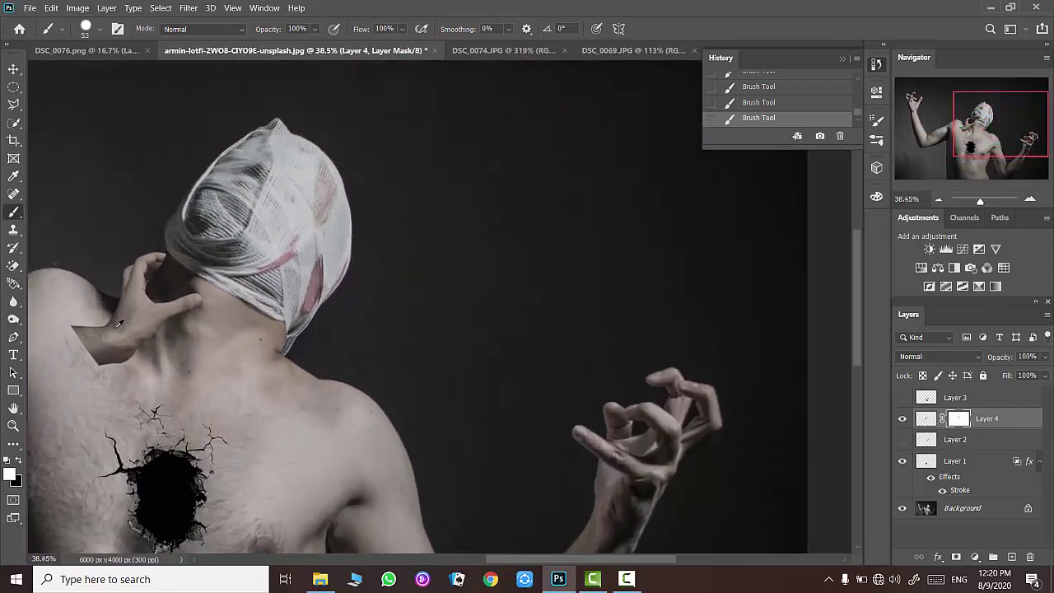
- Show and select the punching-arm Layer 3, then move the arm up-left toward the neck
{"action": "left_click", "coordinate": [901, 397]}
{"action": "left_click", "coordinate": [924, 399]}
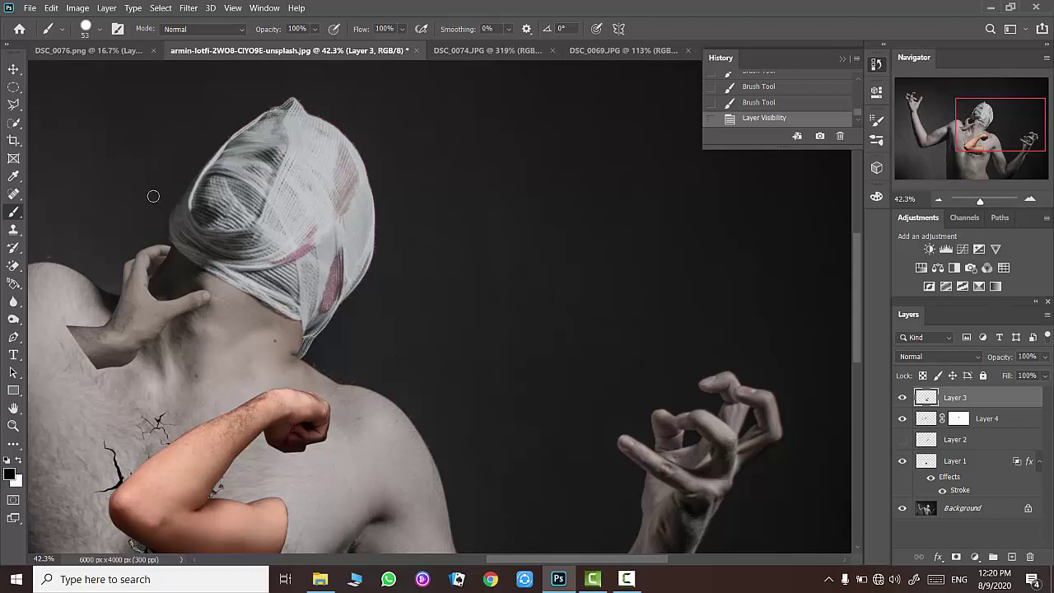
{"action": "scroll", "coordinate": [153, 195], "scroll_direction": "down", "scroll_amount": 2}
{"action": "scroll", "coordinate": [153, 196], "scroll_direction": "down", "scroll_amount": 2}
{"action": "key", "text": "v"}
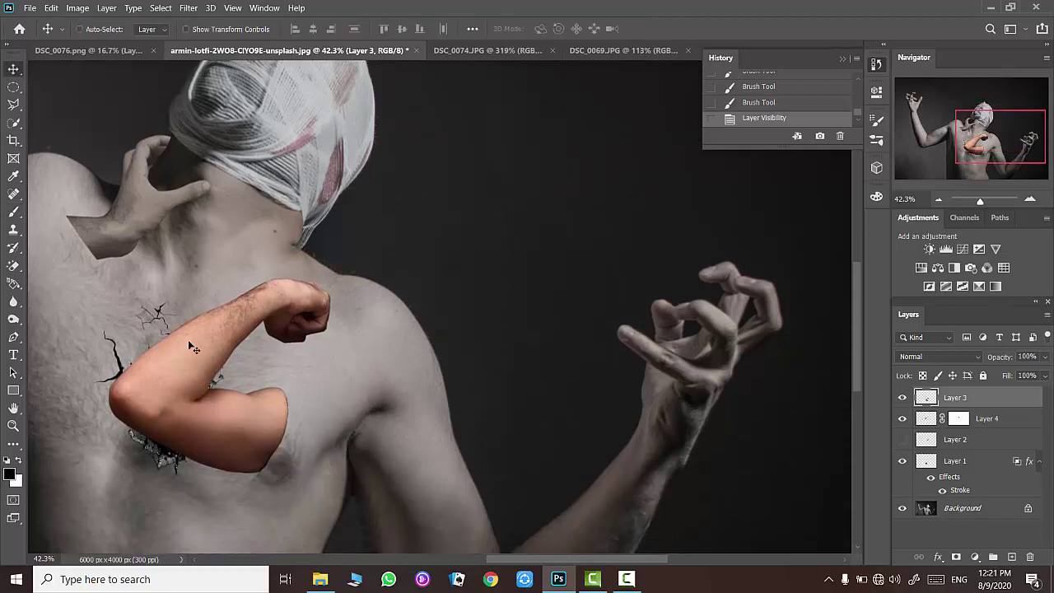
{"action": "left_click_drag", "start_coordinate": [188, 339], "coordinate": [83, 243]}
- Free Transform the arm to 123% and lower it into the chest hole
{"action": "scroll", "coordinate": [356, 340], "scroll_direction": "down", "scroll_amount": 3}
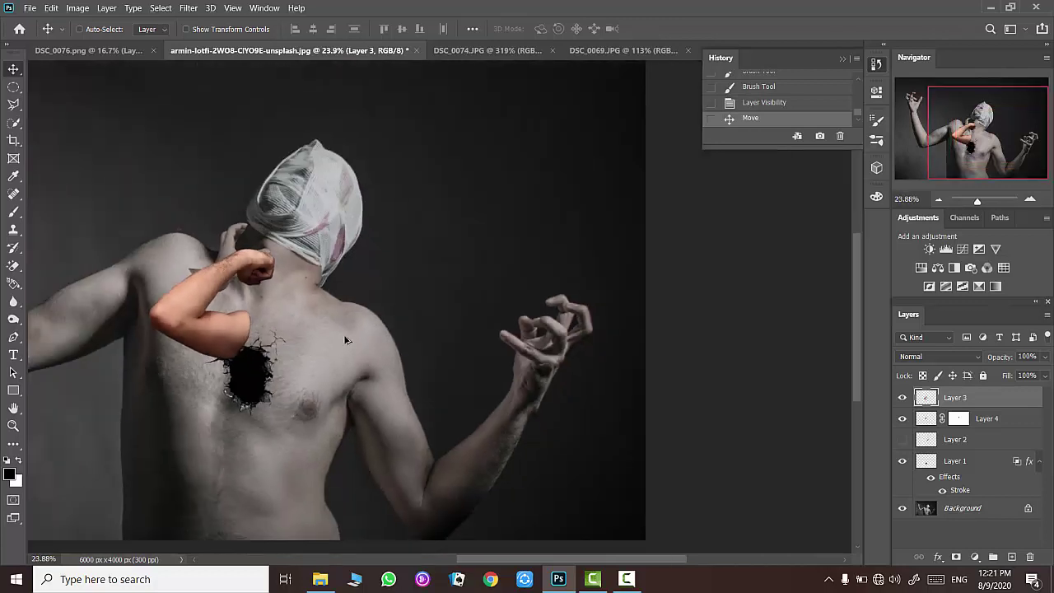
{"action": "key", "text": "ctrl+t"}
{"action": "type", "text": "123"}
{"action": "key", "text": "Tab"}
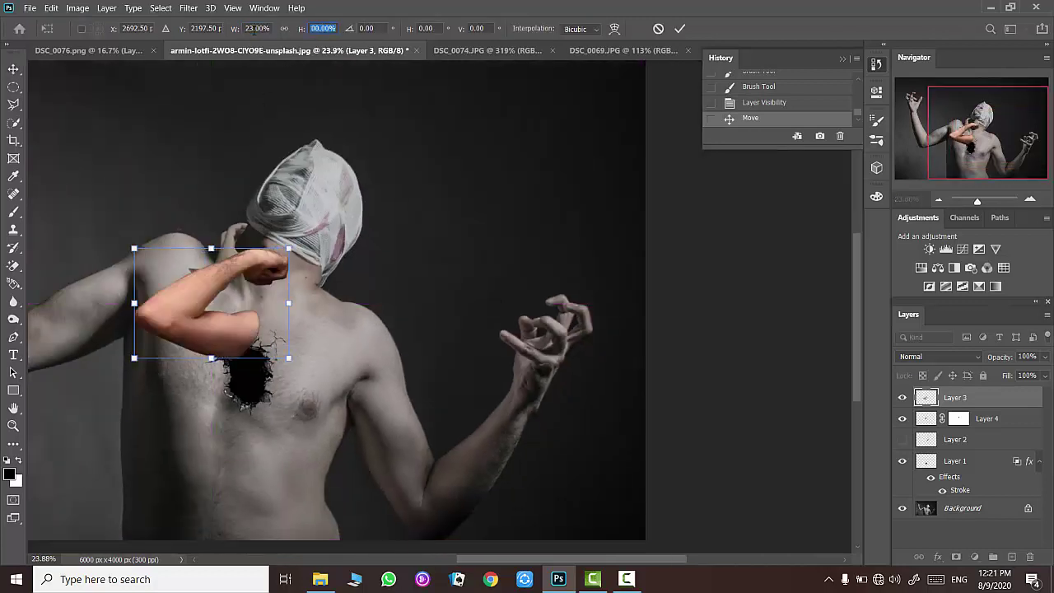
{"action": "left_click", "coordinate": [679, 28]}
{"action": "left_click_drag", "start_coordinate": [219, 268], "coordinate": [219, 289]}
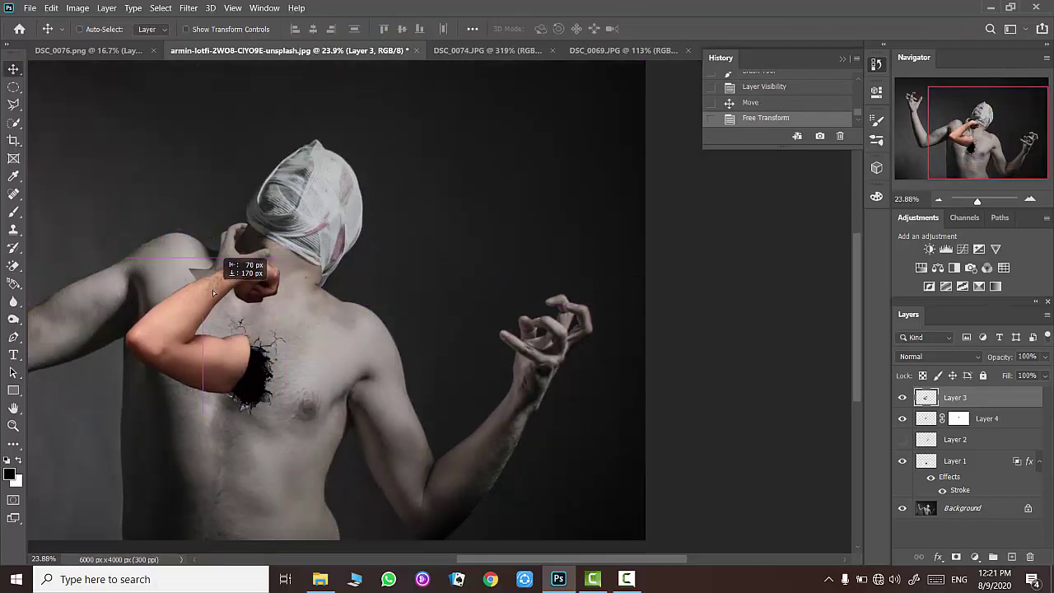
{"action": "scroll", "coordinate": [206, 280], "scroll_direction": "up", "scroll_amount": 5}
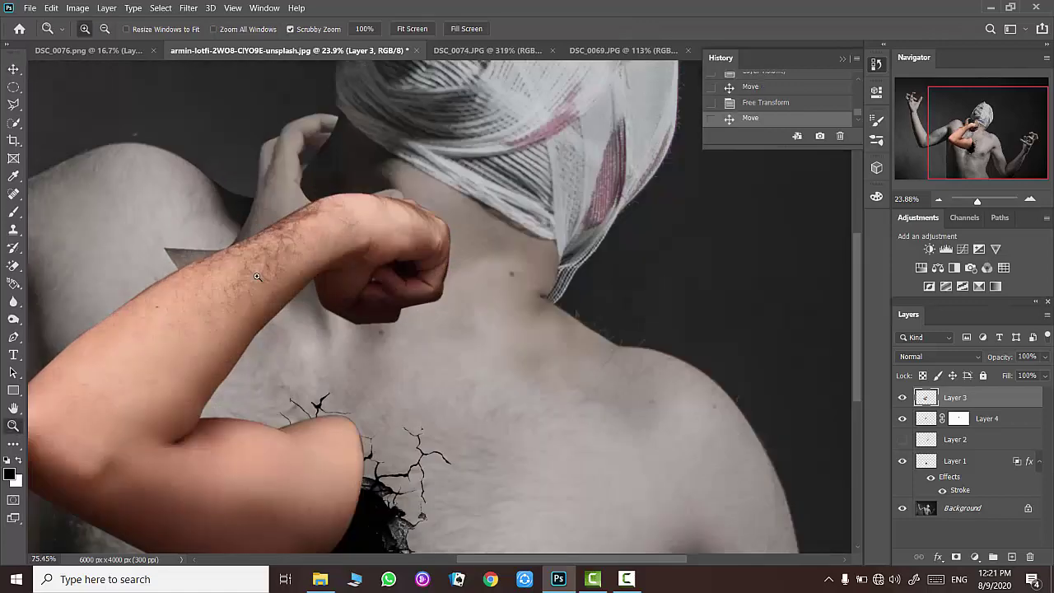
{"action": "left_click_drag", "start_coordinate": [283, 276], "coordinate": [311, 314]}
- Desaturate the punching arm with Hue/Saturation toward grey skin
{"action": "key", "text": "ctrl+u"}
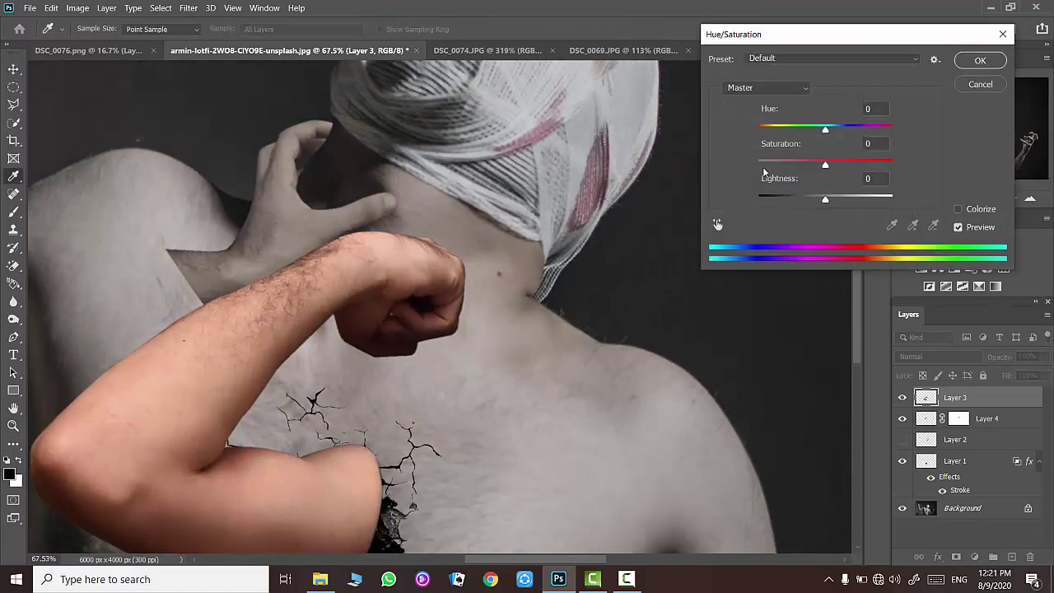
{"action": "left_click_drag", "start_coordinate": [825, 161], "coordinate": [772, 162]}
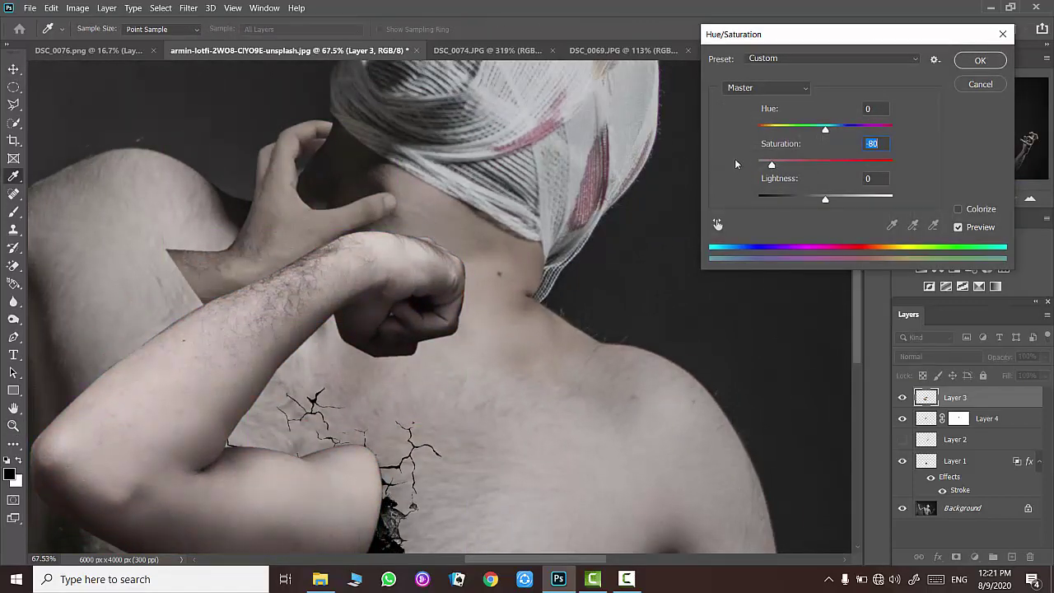
{"action": "left_click", "coordinate": [979, 60]}
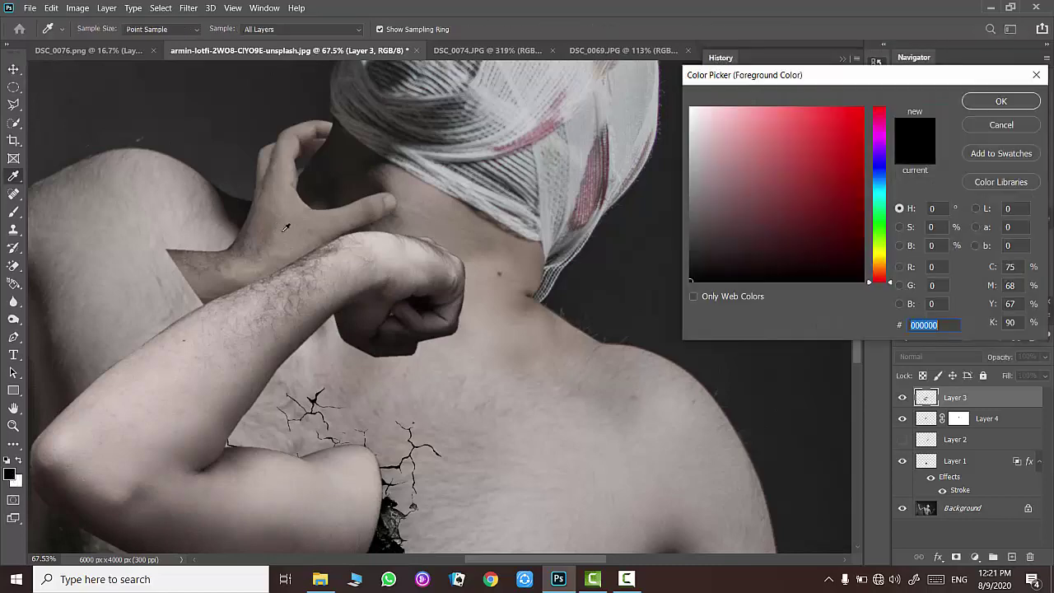
{"action": "key", "text": "v"}
- Sample the body's and the arm's skin colours with the colour picker to compare them
{"action": "left_click", "coordinate": [902, 397]}
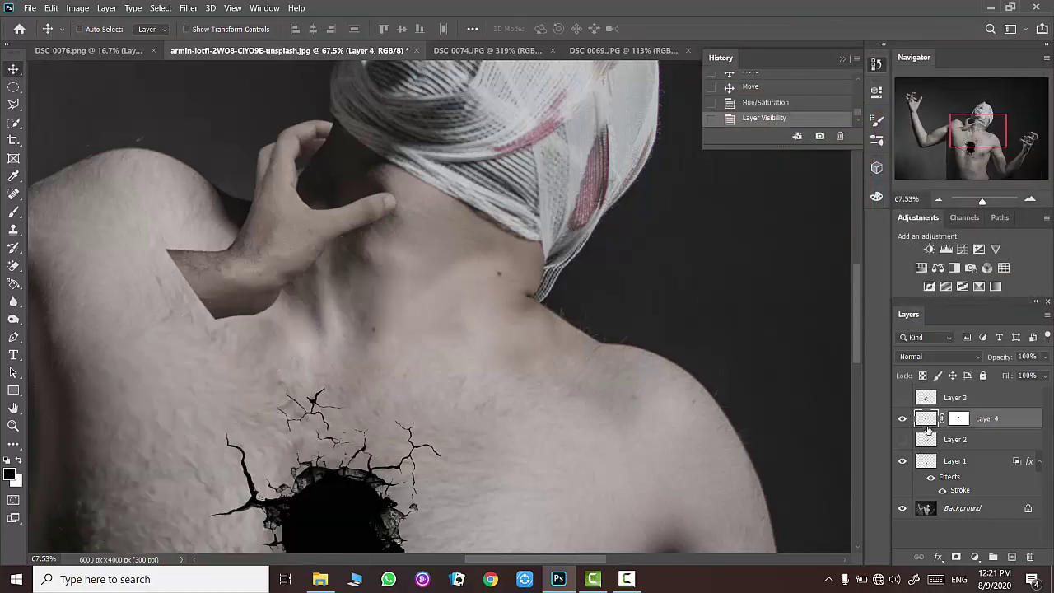
{"action": "left_click", "coordinate": [987, 419]}
{"action": "left_click", "coordinate": [10, 474]}
{"action": "left_click", "coordinate": [298, 239]}
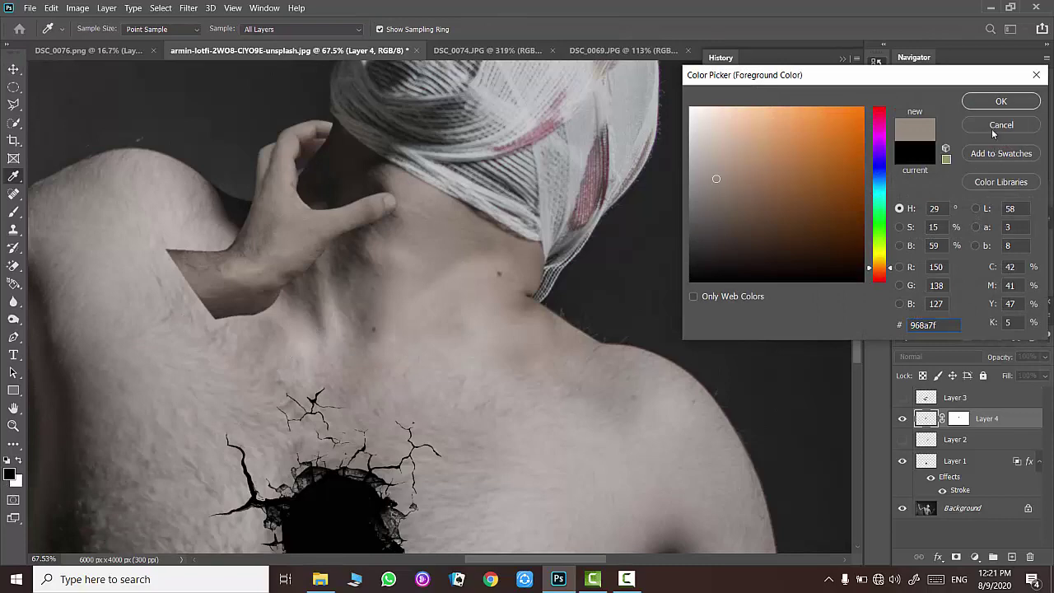
{"action": "left_click", "coordinate": [1000, 124]}
{"action": "left_click", "coordinate": [903, 398]}
{"action": "left_click", "coordinate": [920, 399]}
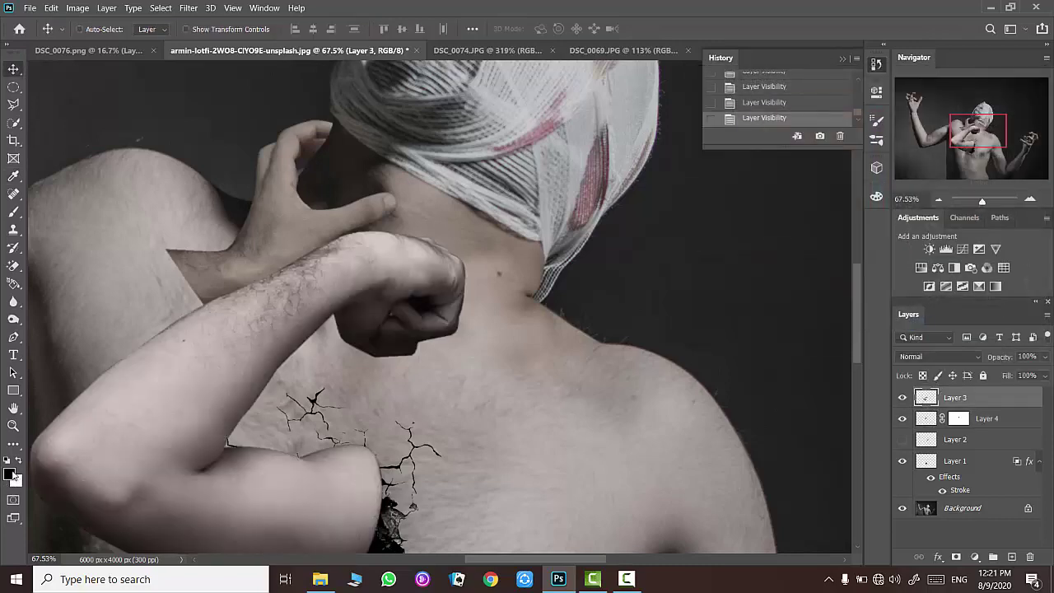
{"action": "left_click", "coordinate": [10, 473]}
{"action": "left_click", "coordinate": [240, 374]}
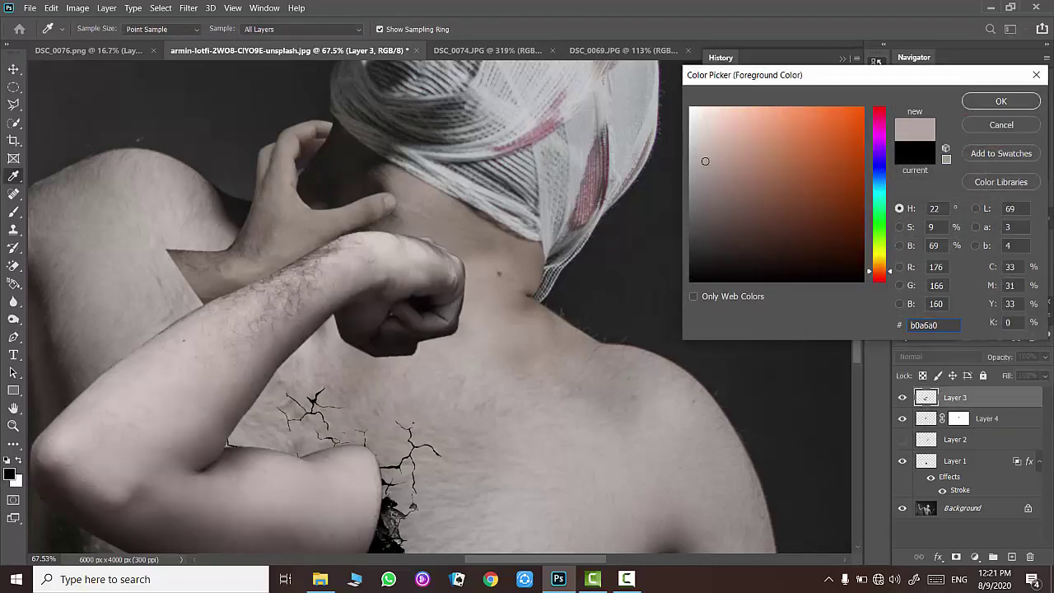
{"action": "left_click", "coordinate": [1001, 124]}
- Apply a Color Balance tweak to the arm, lowering blue one step
{"action": "key", "text": "ctrl+b"}
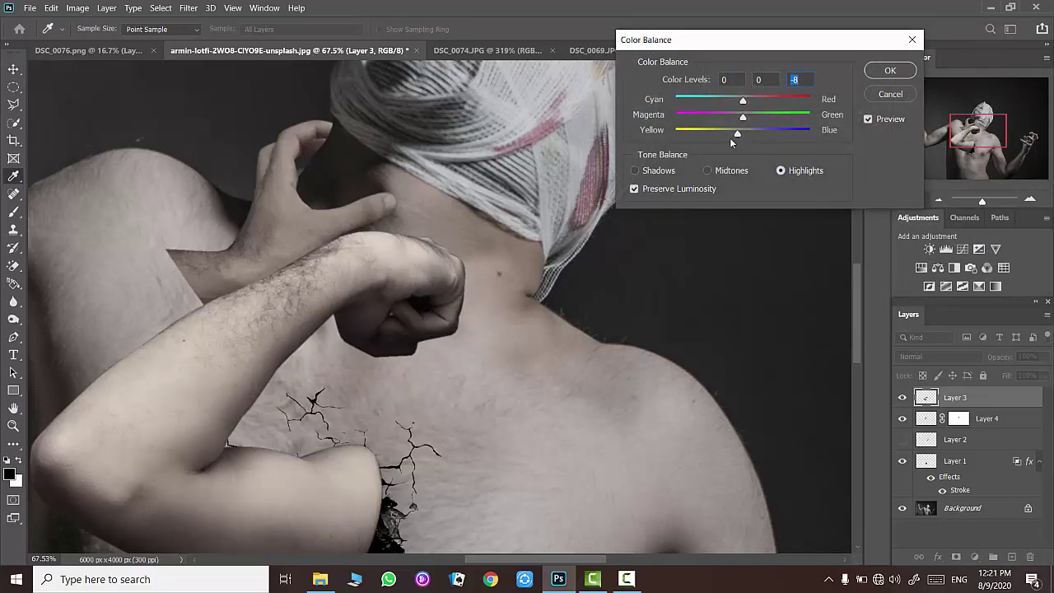
{"action": "key", "text": "Down"}
{"action": "left_click", "coordinate": [659, 170]}
{"action": "left_click", "coordinate": [889, 93]}
- Apply a Camera Raw Filter lowering the arm's Highlights to -58 and warming it slightly
{"action": "left_click", "coordinate": [188, 8]}
{"action": "left_click", "coordinate": [247, 87]}
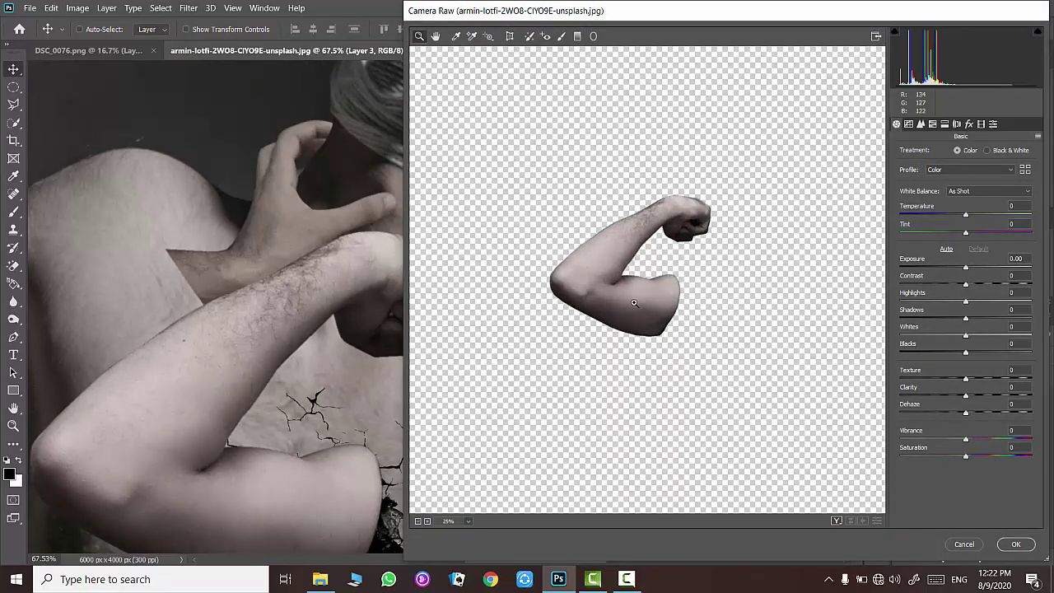
{"action": "left_click", "coordinate": [939, 301]}
{"action": "left_click_drag", "start_coordinate": [936, 305], "coordinate": [929, 310]}
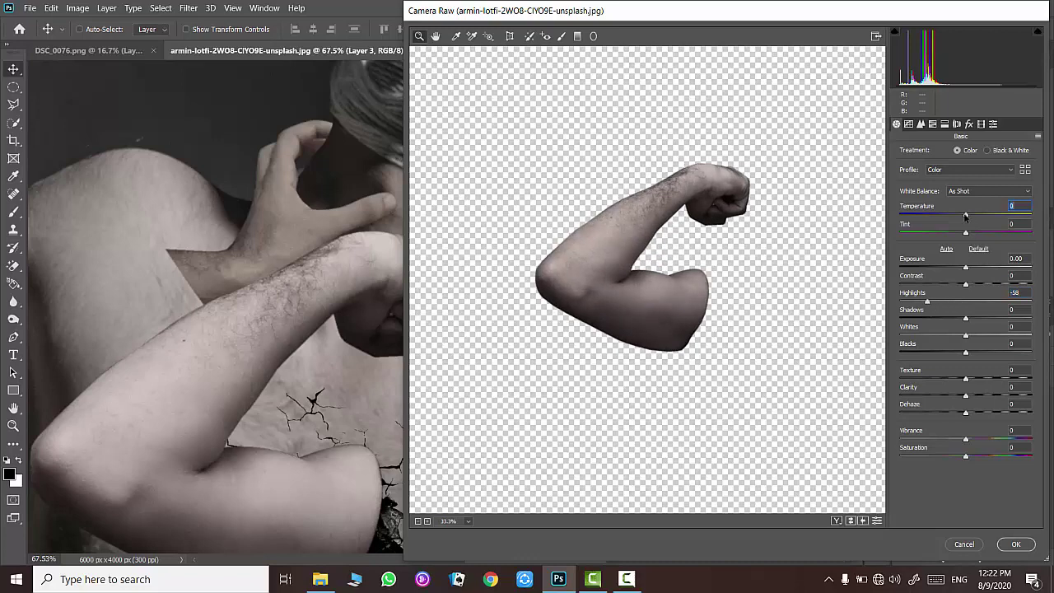
{"action": "left_click_drag", "start_coordinate": [966, 216], "coordinate": [968, 216]}
{"action": "left_click", "coordinate": [1017, 544]}
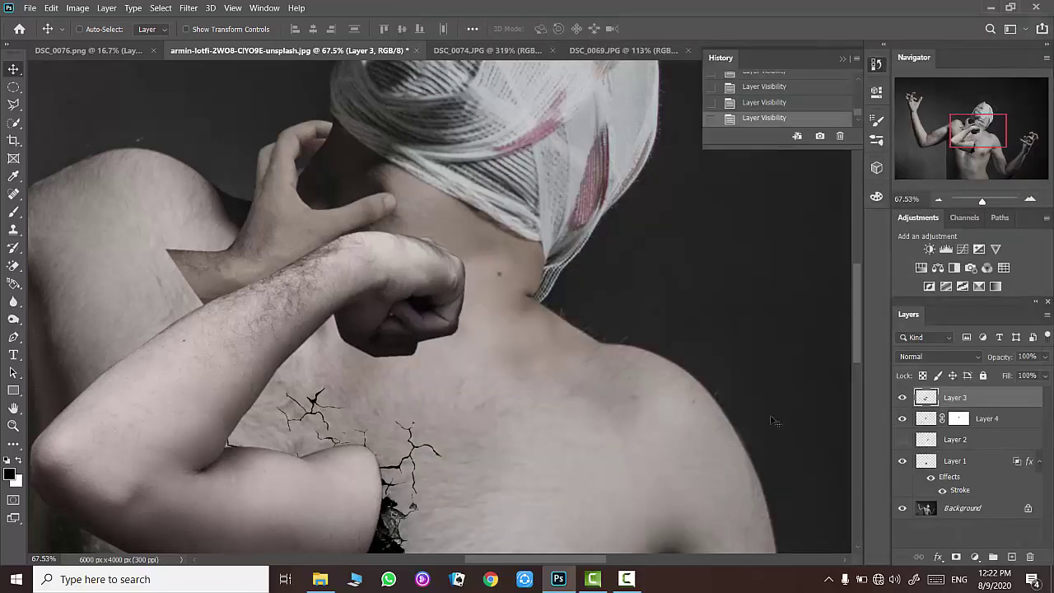
- Shift the fist arm up-left at 50% fill, nudge it left, and restore fill to 100%
{"action": "scroll", "coordinate": [280, 247], "scroll_direction": "down", "scroll_amount": 3}
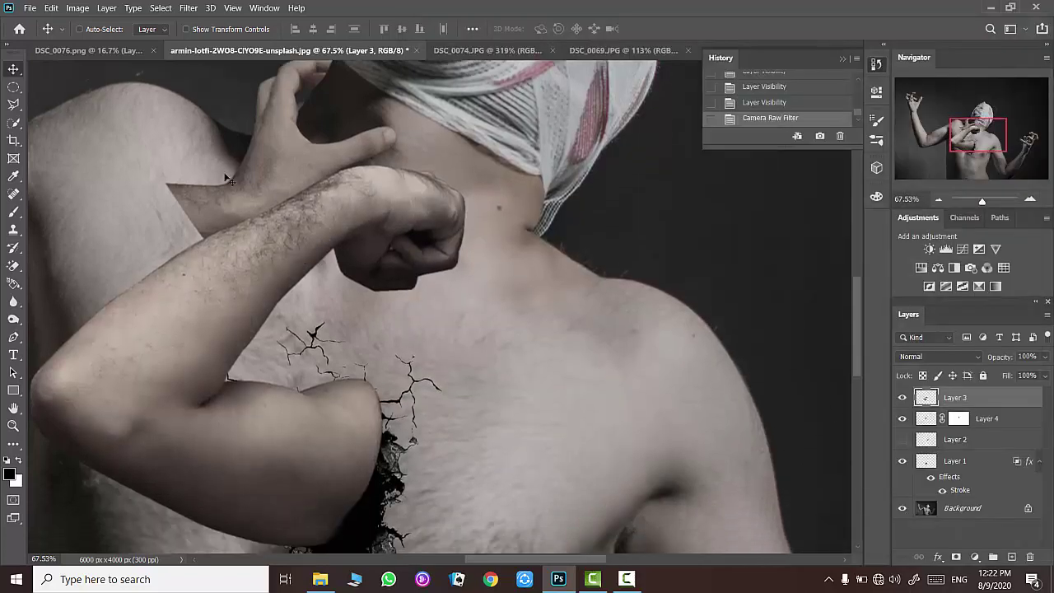
{"action": "left_click_drag", "start_coordinate": [344, 226], "coordinate": [311, 202]}
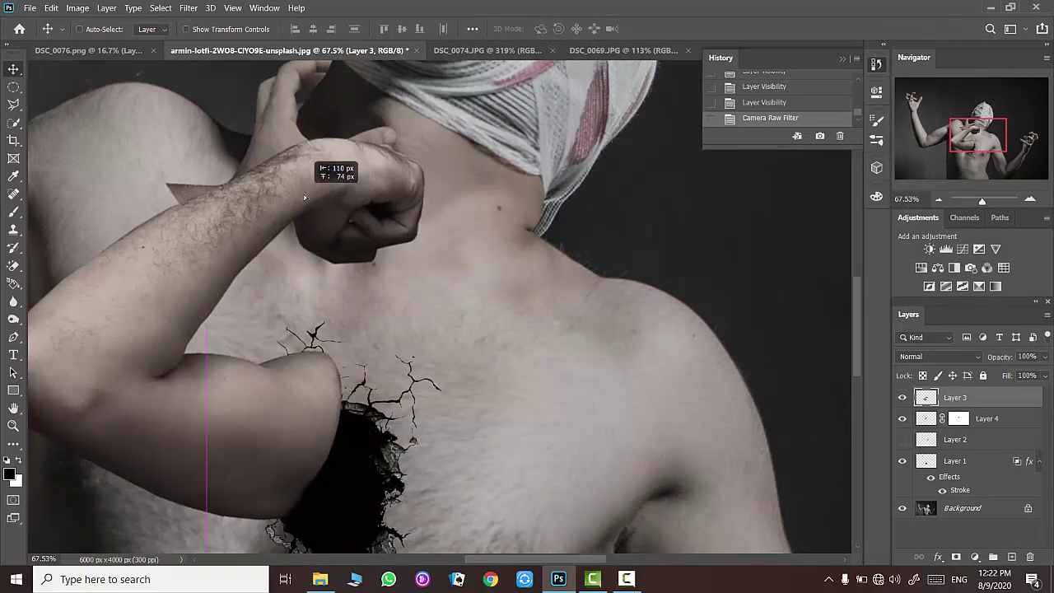
{"action": "left_click", "coordinate": [901, 397]}
{"action": "left_click_drag", "start_coordinate": [1006, 375], "coordinate": [967, 377]}
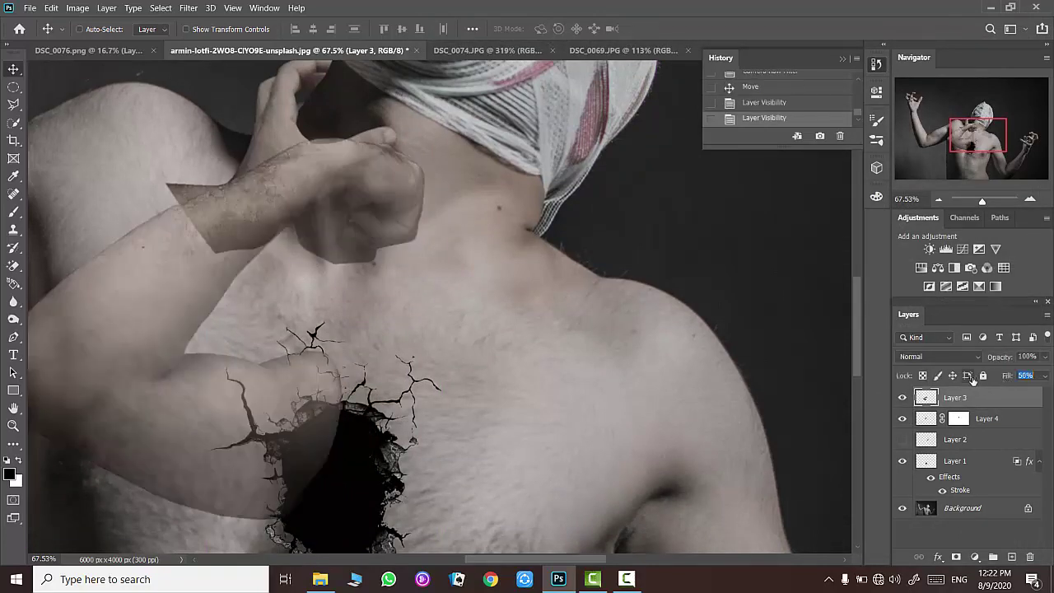
{"action": "scroll", "coordinate": [279, 217], "scroll_direction": "up", "scroll_amount": 1}
{"action": "scroll", "coordinate": [278, 217], "scroll_direction": "up", "scroll_amount": 2}
{"action": "scroll", "coordinate": [269, 217], "scroll_direction": "up", "scroll_amount": 2}
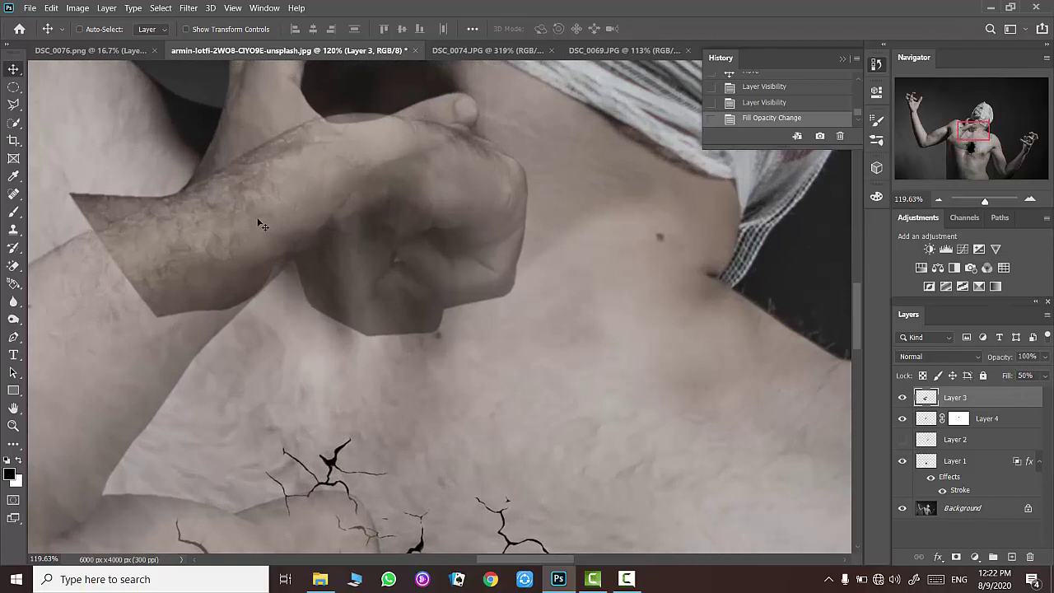
{"action": "left_click_drag", "start_coordinate": [258, 217], "coordinate": [258, 219]}
{"action": "key", "text": "Left"}
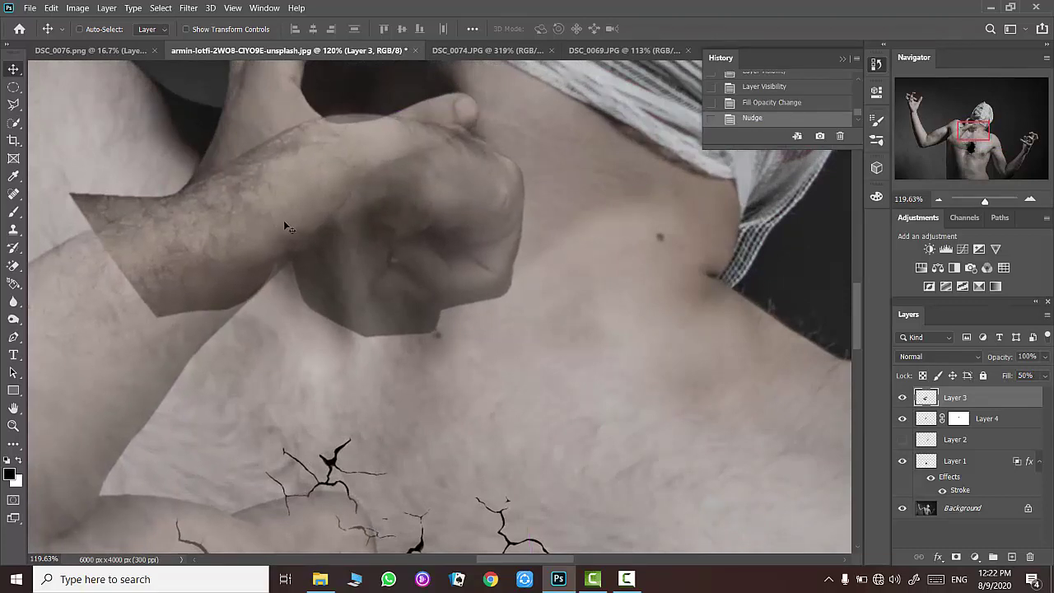
{"action": "scroll", "coordinate": [316, 225], "scroll_direction": "down", "scroll_amount": 1}
{"action": "left_click_drag", "start_coordinate": [1011, 379], "coordinate": [1048, 362]}
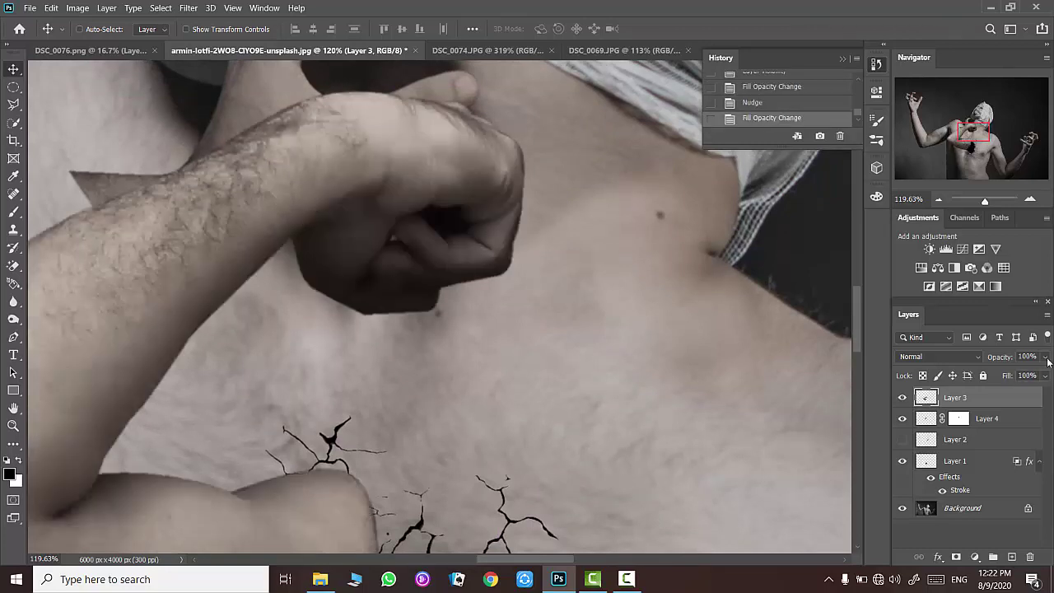
- Target the gripping hand's layer mask and toggle the layer to check the blend
{"action": "left_click", "coordinate": [902, 421]}
{"action": "left_click", "coordinate": [902, 420]}
{"action": "left_click", "coordinate": [959, 418]}
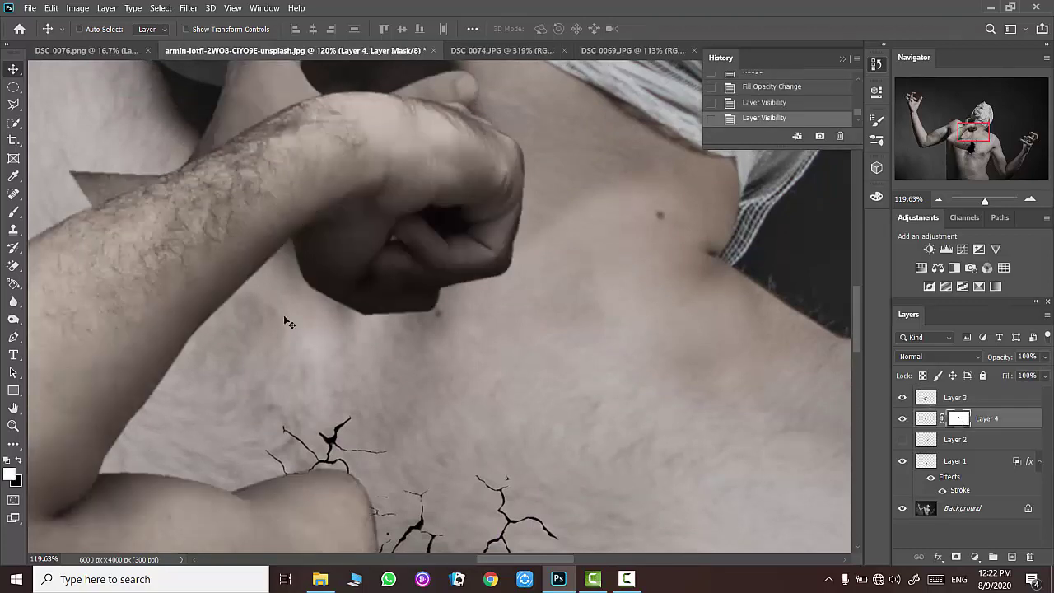
{"action": "scroll", "coordinate": [823, 441], "scroll_direction": "up", "scroll_amount": 3}
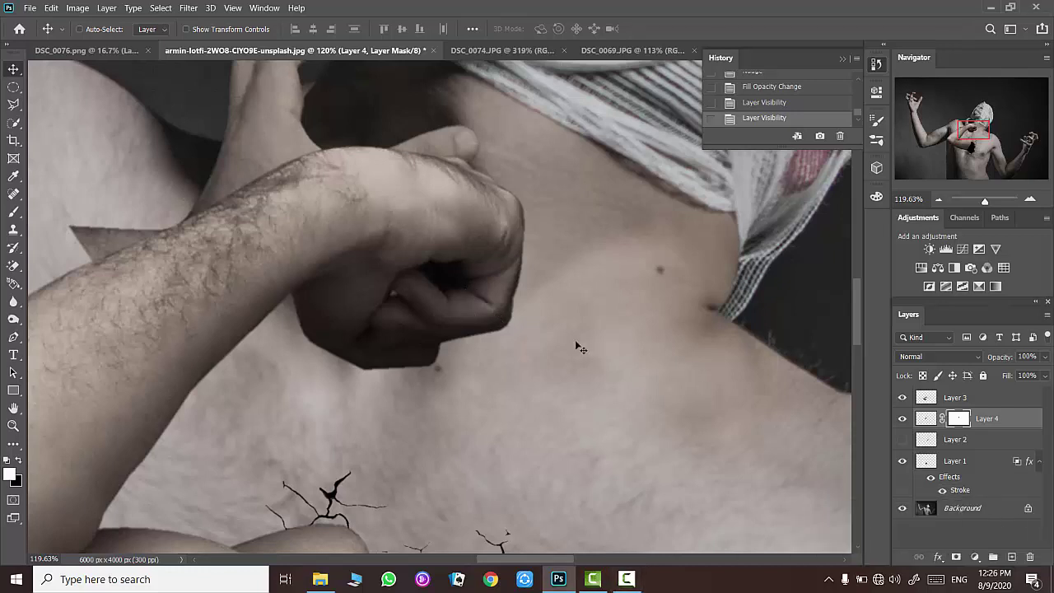
{"action": "left_click", "coordinate": [901, 418]}
{"action": "left_click_drag", "start_coordinate": [490, 560], "coordinate": [473, 560]}
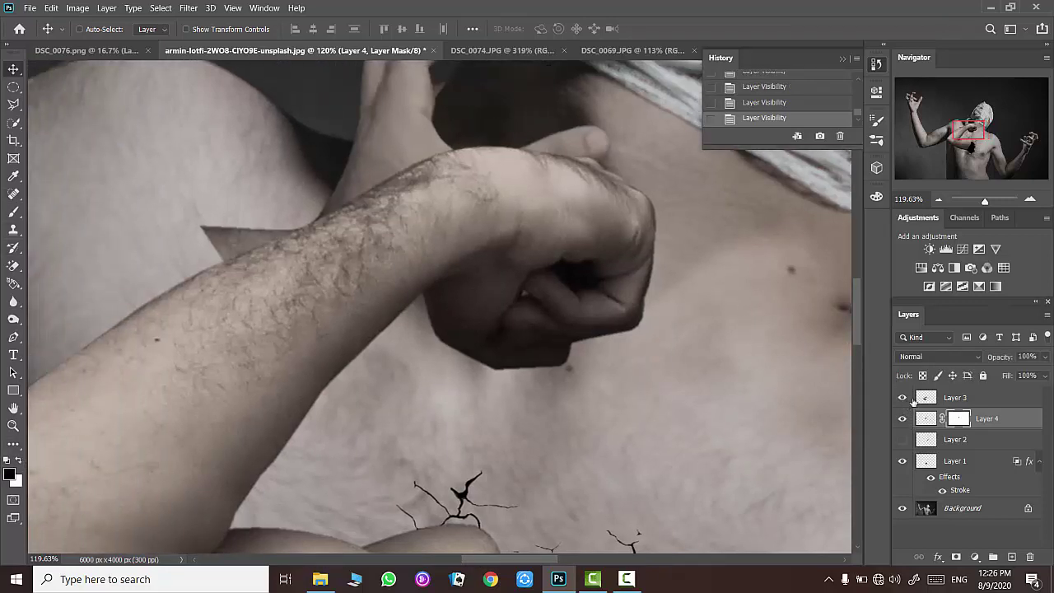
- Move Layer 3 below Layer 4, target Layer 4's mask, and enlarge the brush to about 124 px
{"action": "left_click_drag", "start_coordinate": [975, 398], "coordinate": [979, 422]}
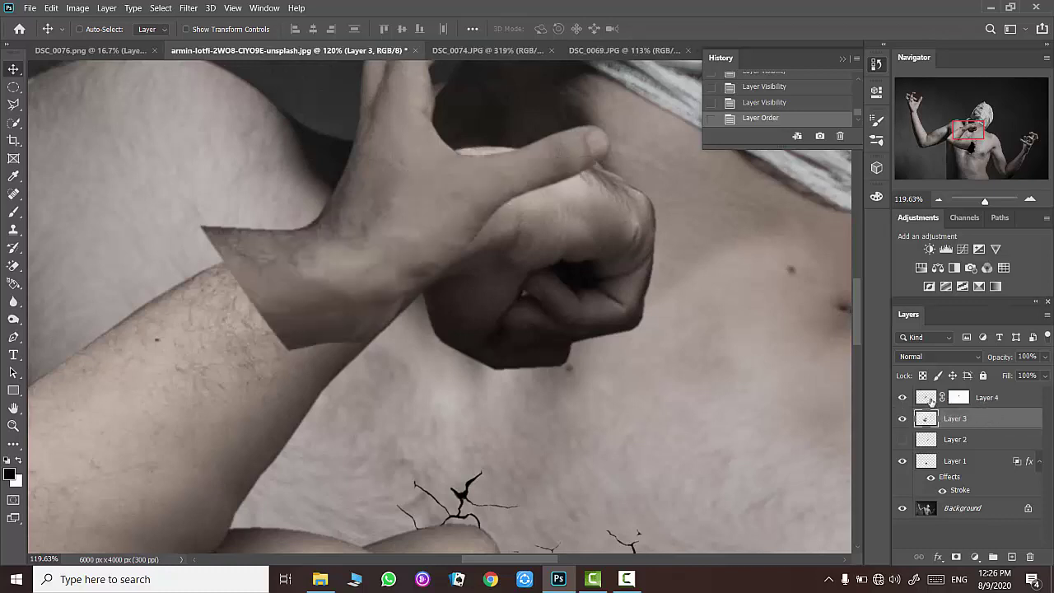
{"action": "left_click", "coordinate": [901, 397]}
{"action": "left_click", "coordinate": [958, 397]}
{"action": "key", "text": "b"}
{"action": "right_click", "coordinate": [346, 284]}
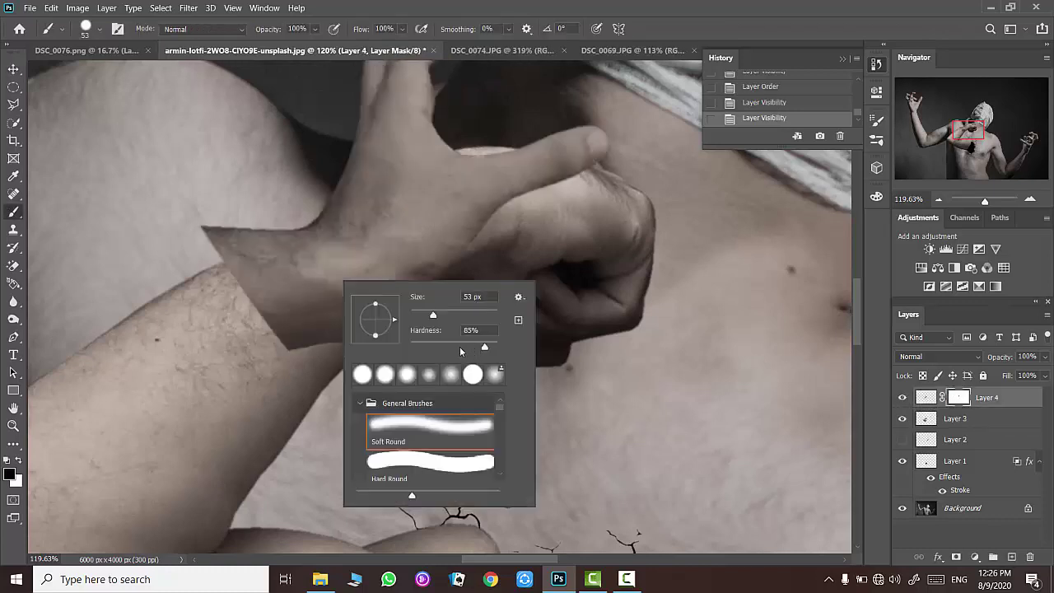
{"action": "key", "text": "Return"}
{"action": "left_click_drag", "start_coordinate": [219, 264], "coordinate": [247, 262]}
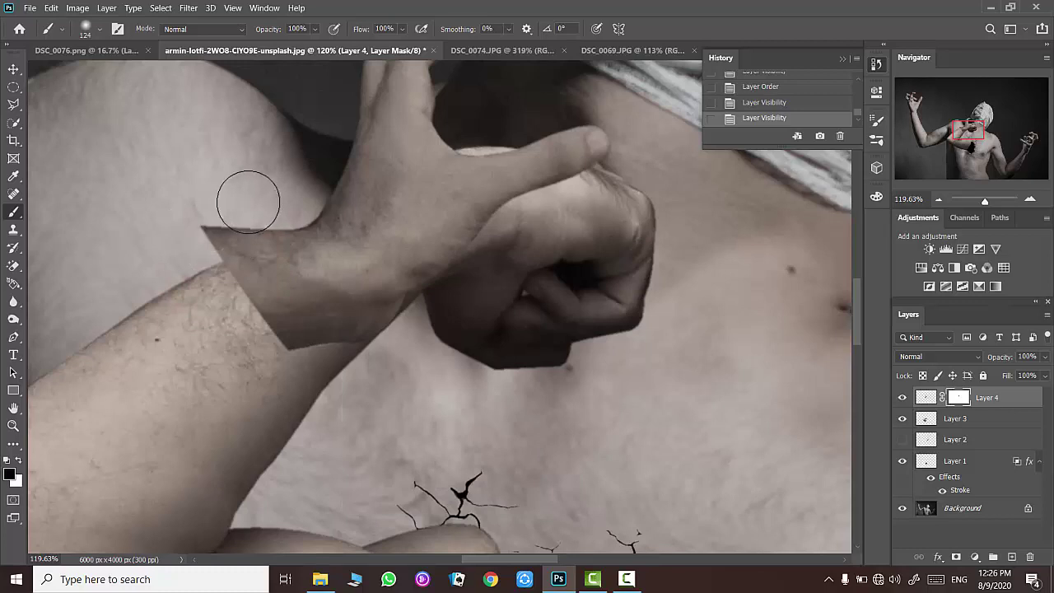
- Paint out the pointed wrist tip and dark wrist band to blend the hand into the forearm
{"action": "mouse_move", "coordinate": [200, 222]}
{"action": "left_mouse_down"}
{"action": "mouse_move", "coordinate": [233, 234]}
{"action": "mouse_move", "coordinate": [244, 186]}
{"action": "left_mouse_up"}
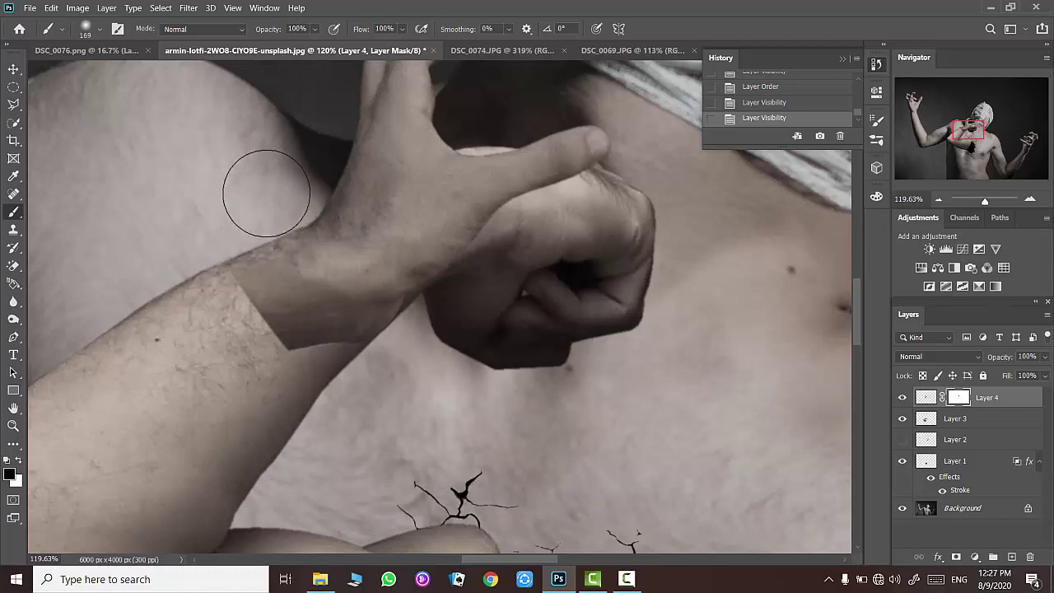
{"action": "left_click_drag", "start_coordinate": [197, 255], "coordinate": [247, 312]}
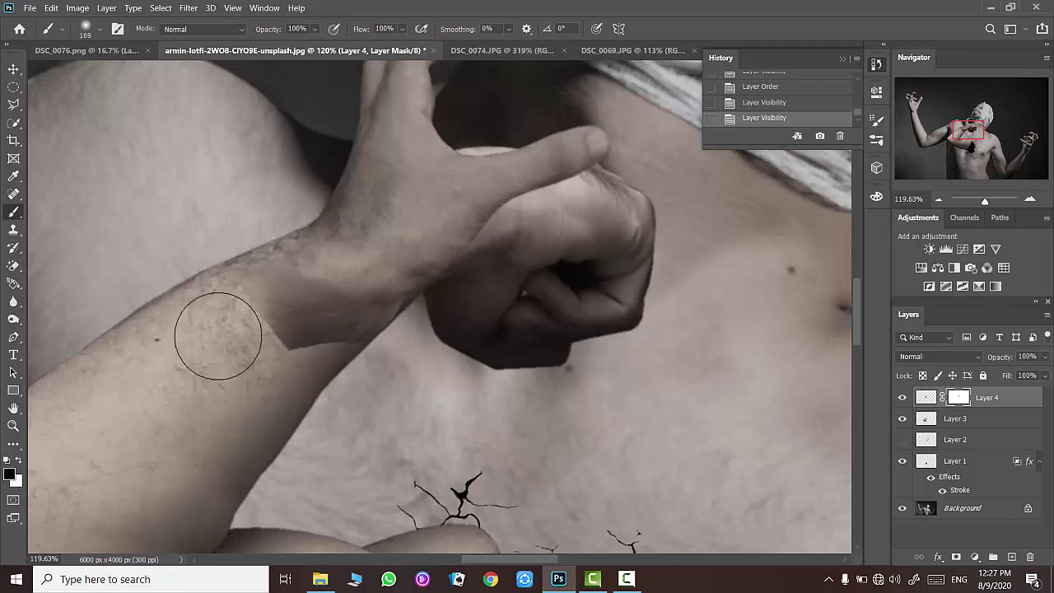
{"action": "mouse_move", "coordinate": [336, 388]}
{"action": "left_mouse_down"}
{"action": "mouse_move", "coordinate": [170, 294]}
{"action": "mouse_move", "coordinate": [264, 365]}
{"action": "left_mouse_up"}
{"action": "left_click_drag", "start_coordinate": [176, 282], "coordinate": [329, 309]}
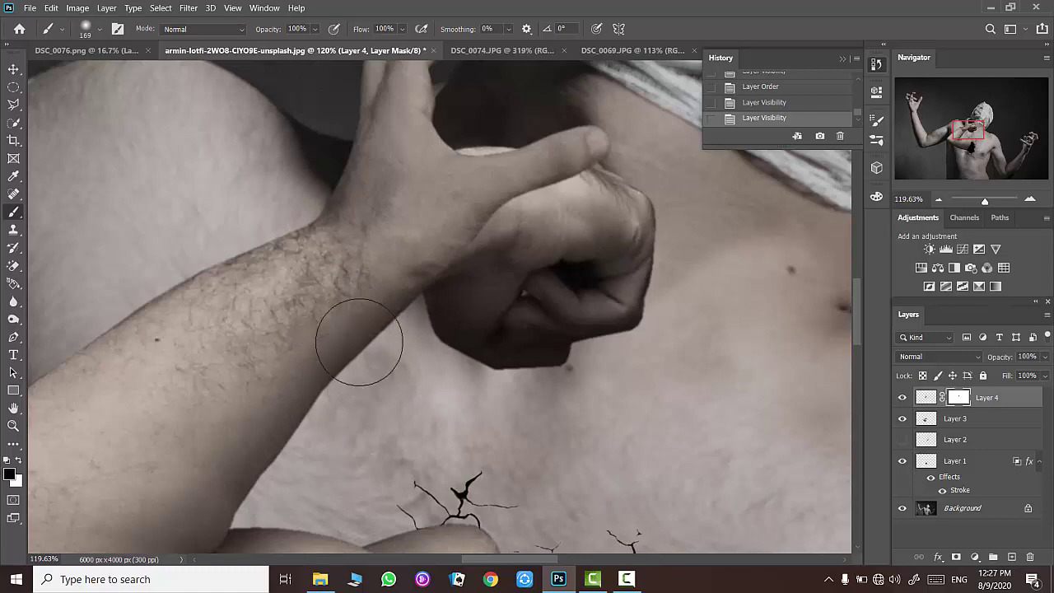
{"action": "left_click", "coordinate": [384, 416]}
{"action": "scroll", "coordinate": [772, 371], "scroll_direction": "down", "scroll_amount": 3}
{"action": "scroll", "coordinate": [772, 371], "scroll_direction": "up", "scroll_amount": 2}
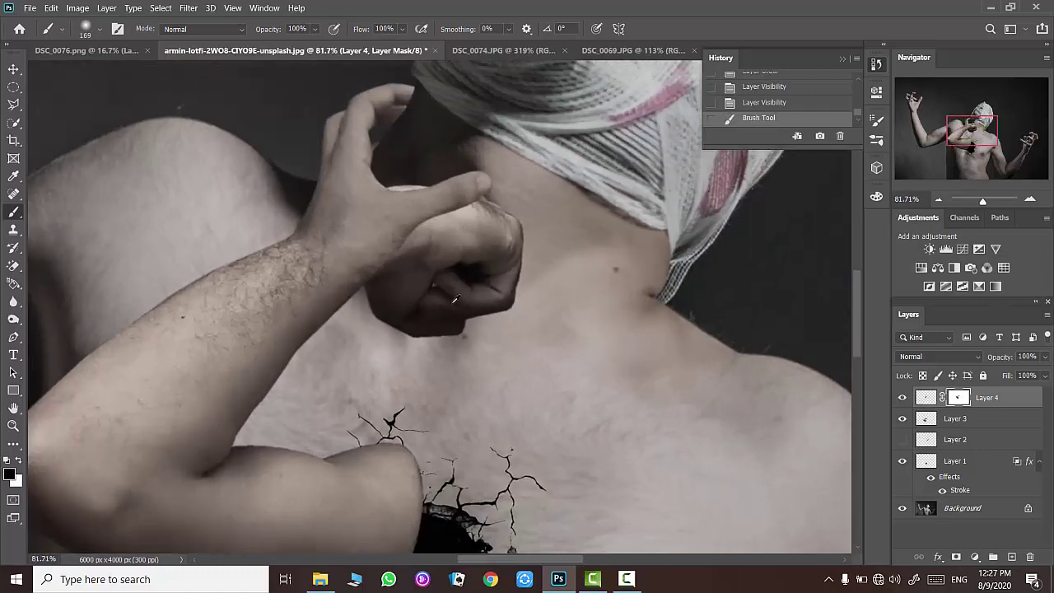
{"action": "left_click", "coordinate": [902, 418]}
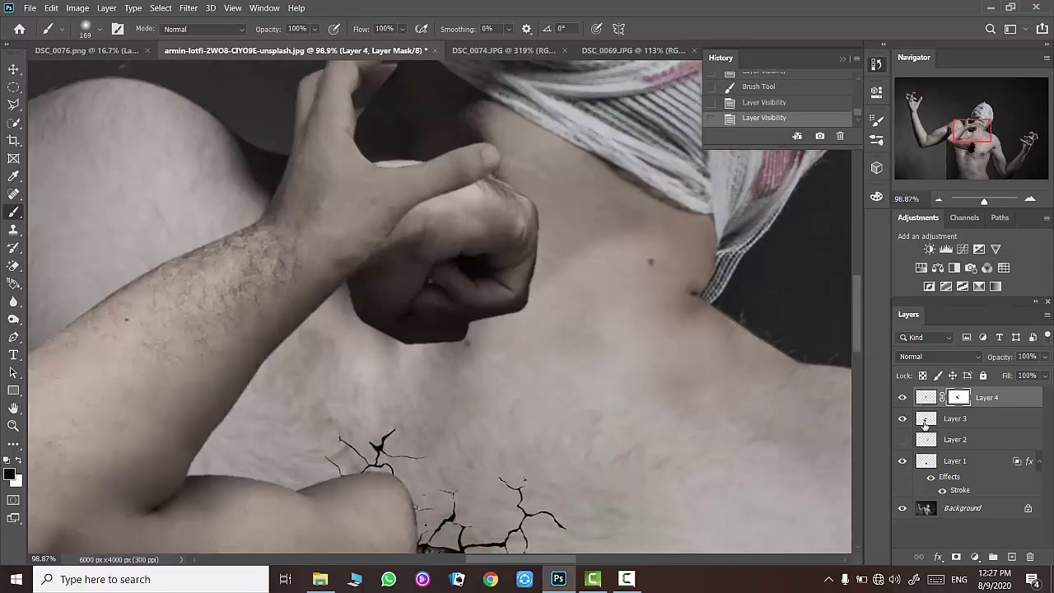
{"action": "left_click", "coordinate": [971, 418]}
- Add a mask to the fist-arm Layer 3 and hide the fist in front of the neck
{"action": "left_click", "coordinate": [960, 558]}
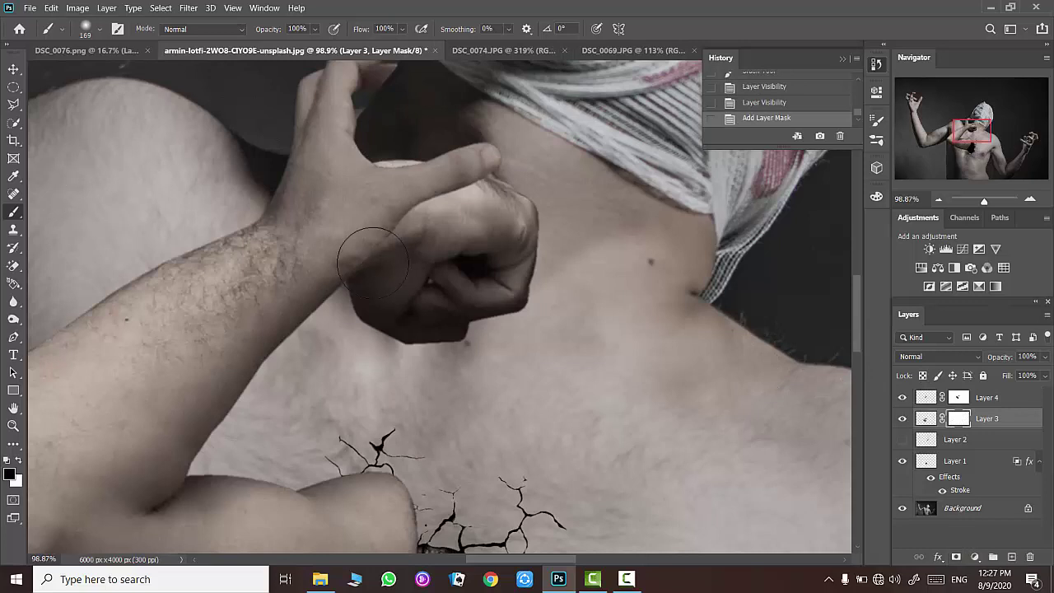
{"action": "mouse_move", "coordinate": [382, 283]}
{"action": "left_mouse_down"}
{"action": "mouse_move", "coordinate": [403, 316]}
{"action": "mouse_move", "coordinate": [430, 323]}
{"action": "mouse_move", "coordinate": [495, 306]}
{"action": "left_mouse_up"}
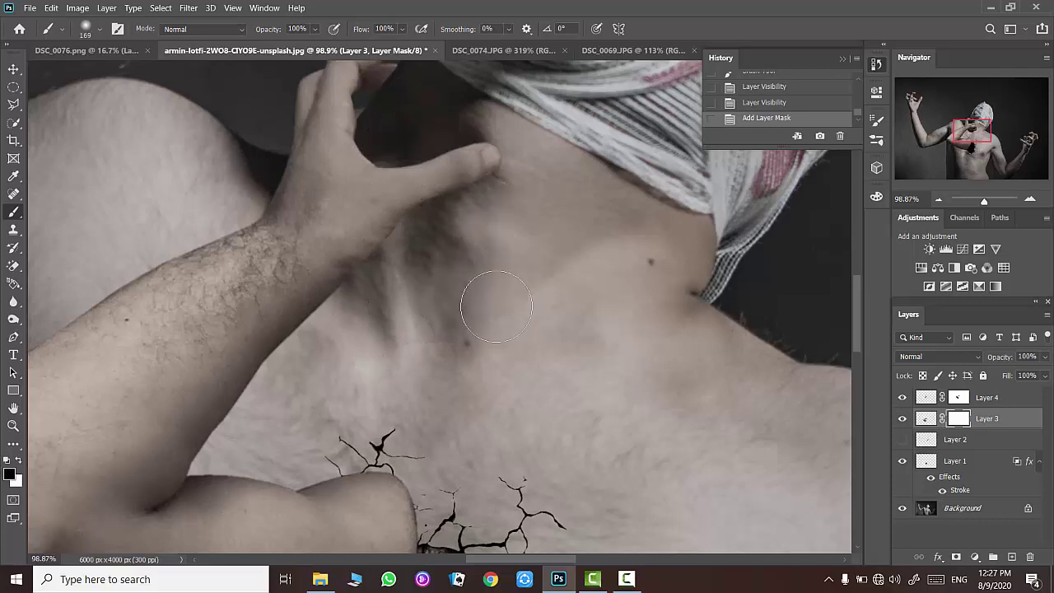
{"action": "left_click_drag", "start_coordinate": [545, 219], "coordinate": [493, 326]}
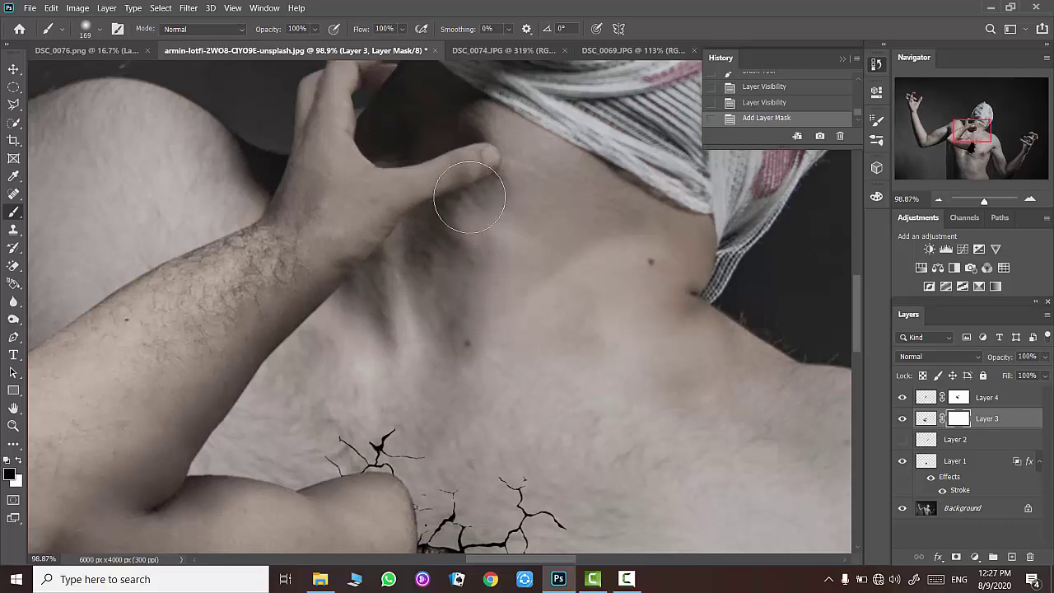
- Paint white on the mask to restore the forearm edge along the neck
{"action": "left_click", "coordinate": [18, 462]}
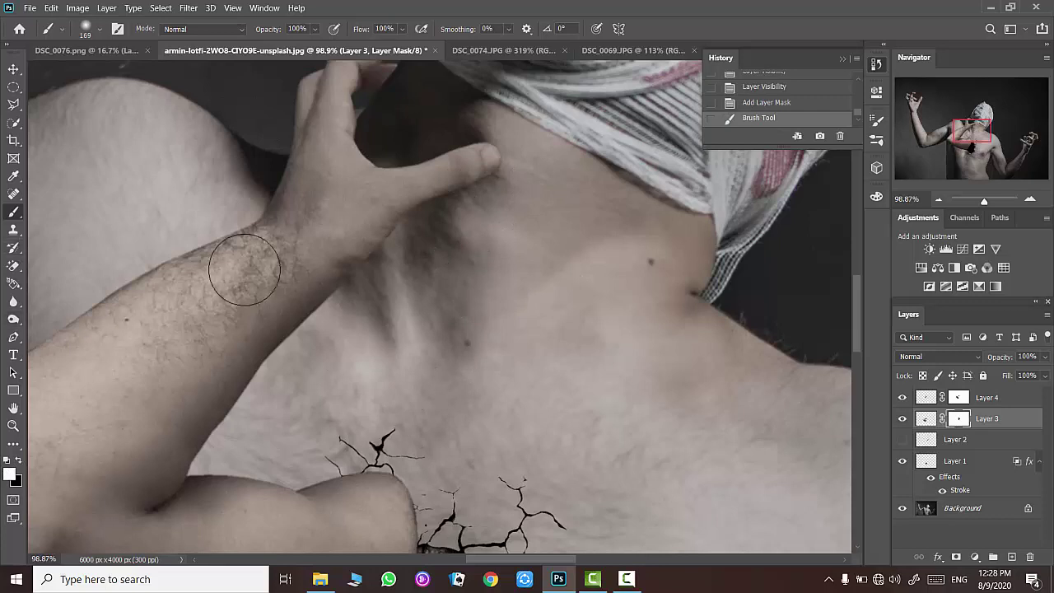
{"action": "left_click_drag", "start_coordinate": [374, 247], "coordinate": [494, 247]}
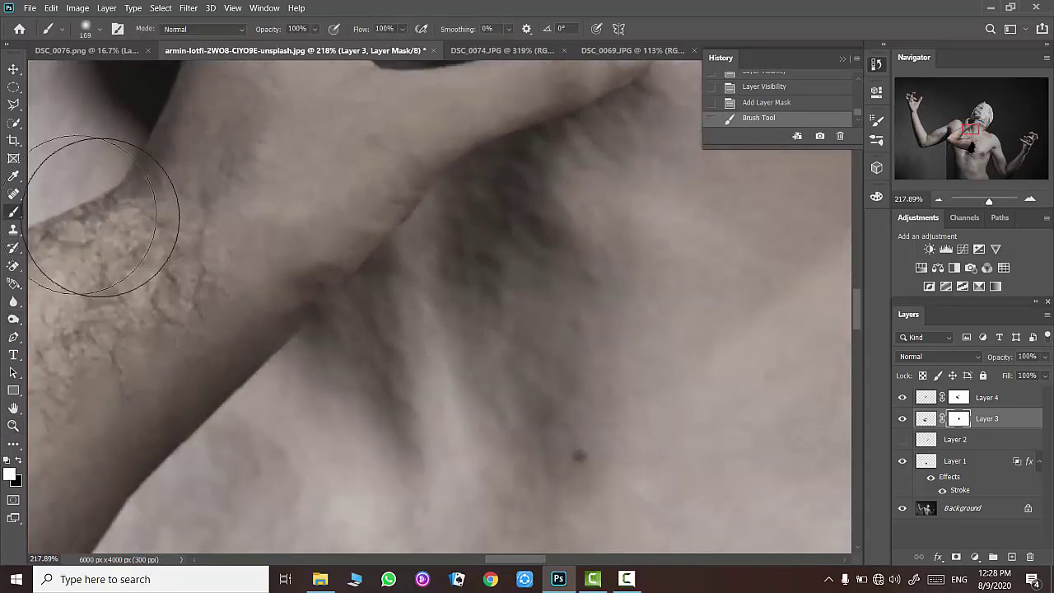
{"action": "right_click", "coordinate": [290, 251]}
{"action": "key", "text": "Return"}
{"action": "left_click_drag", "start_coordinate": [271, 266], "coordinate": [305, 278]}
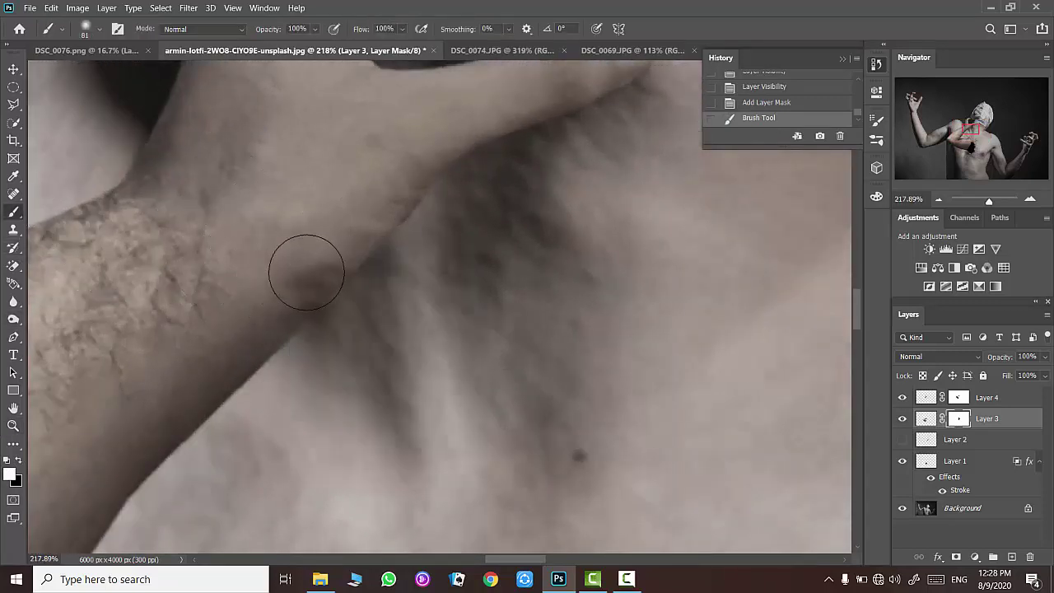
{"action": "right_click", "coordinate": [610, 248]}
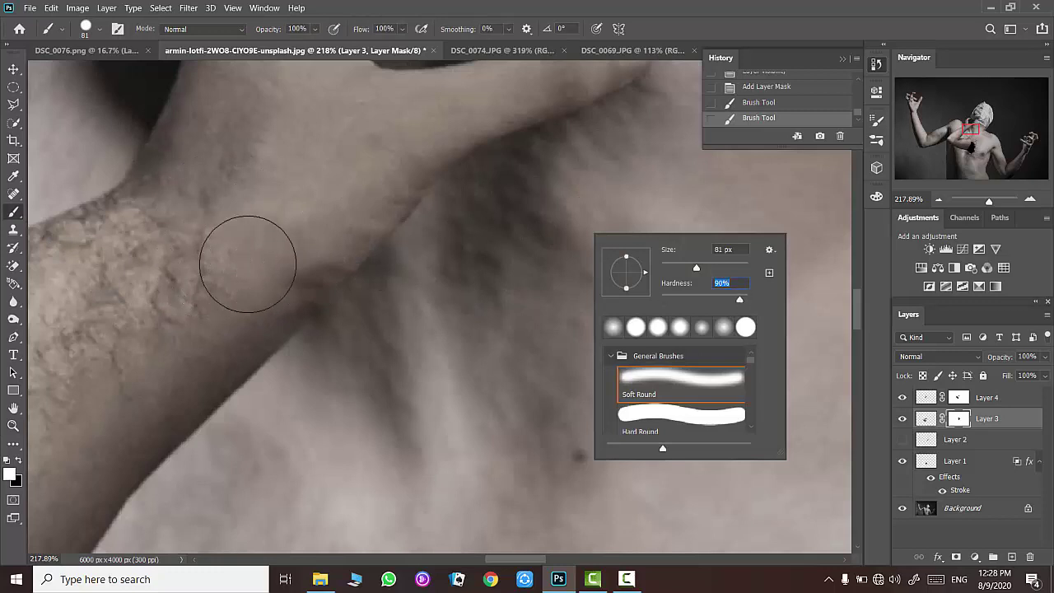
{"action": "key", "text": "Return"}
{"action": "left_click_drag", "start_coordinate": [247, 259], "coordinate": [282, 278]}
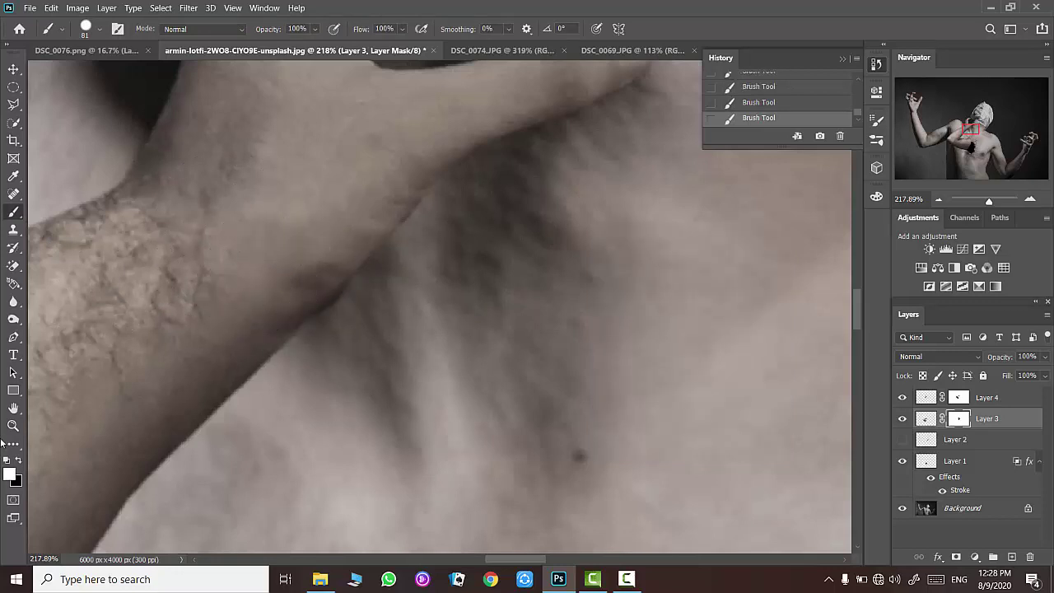
{"action": "right_click", "coordinate": [470, 324]}
{"action": "key", "text": "Return"}
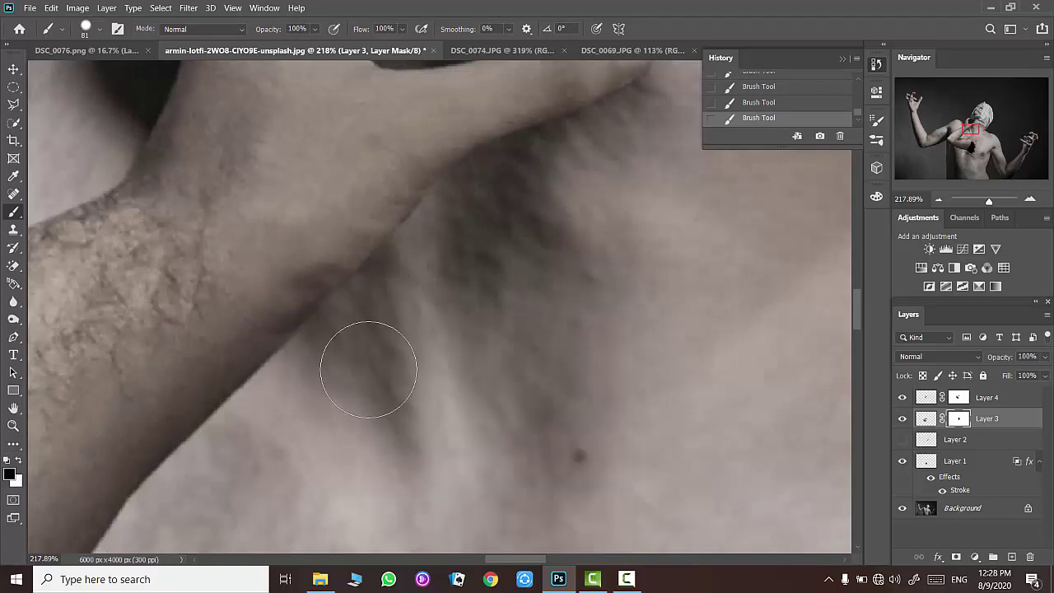
- Touch up the arm mask around the neck hollow and soften the brush to 0% hardness
{"action": "left_click", "coordinate": [902, 418]}
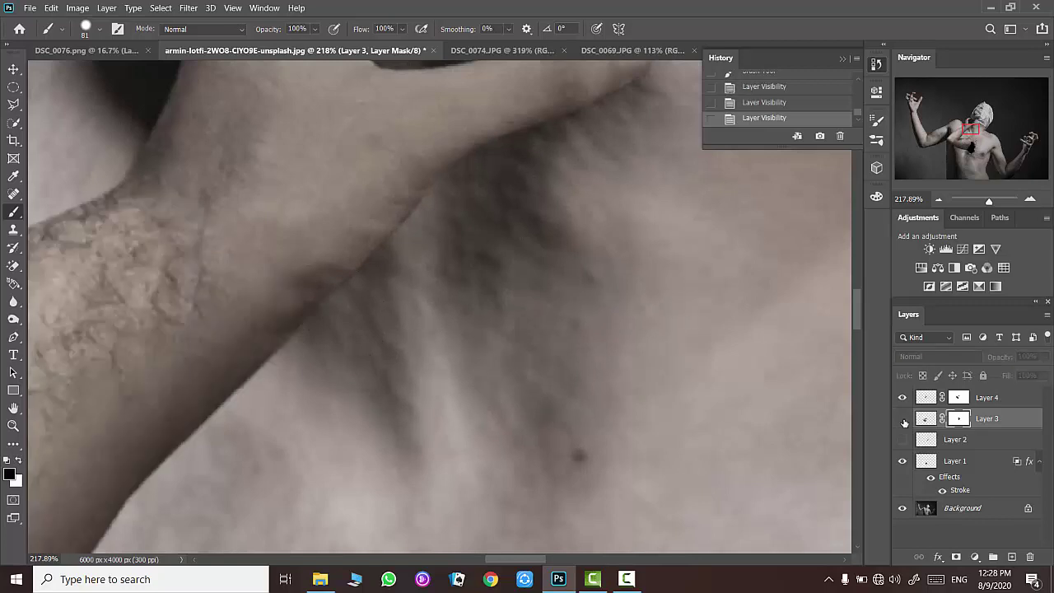
{"action": "left_click", "coordinate": [903, 418]}
{"action": "left_click", "coordinate": [902, 418]}
{"action": "left_click", "coordinate": [486, 305]}
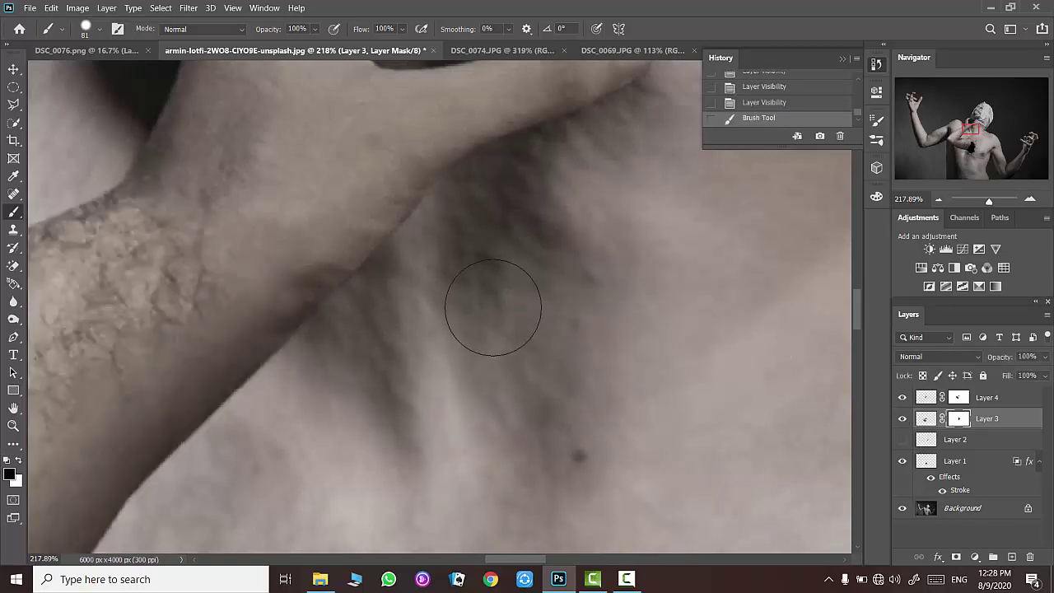
{"action": "left_click_drag", "start_coordinate": [463, 258], "coordinate": [487, 247]}
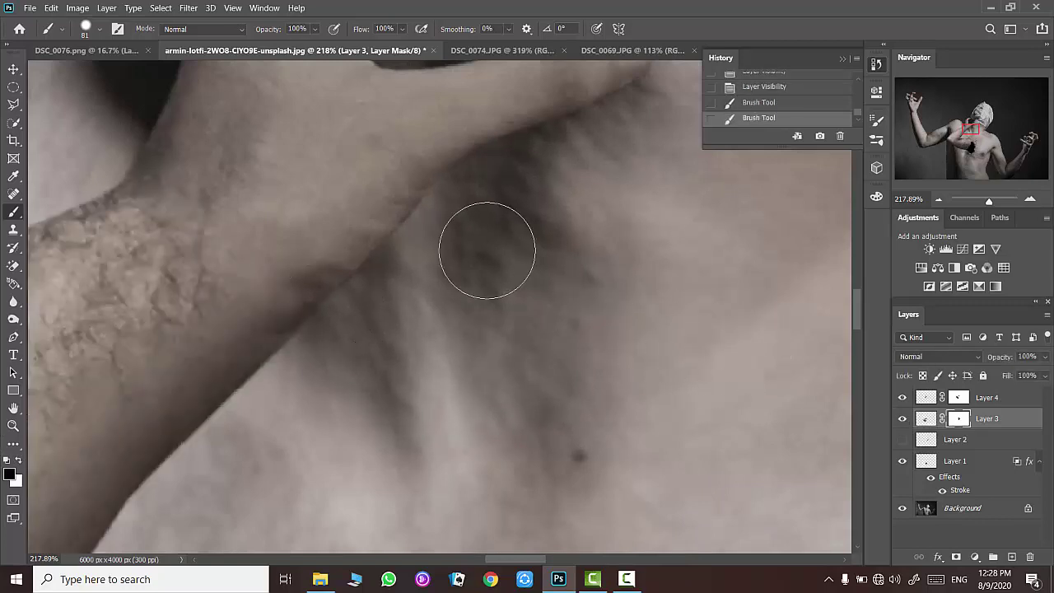
{"action": "left_click", "coordinate": [624, 230]}
{"action": "right_click", "coordinate": [297, 389]}
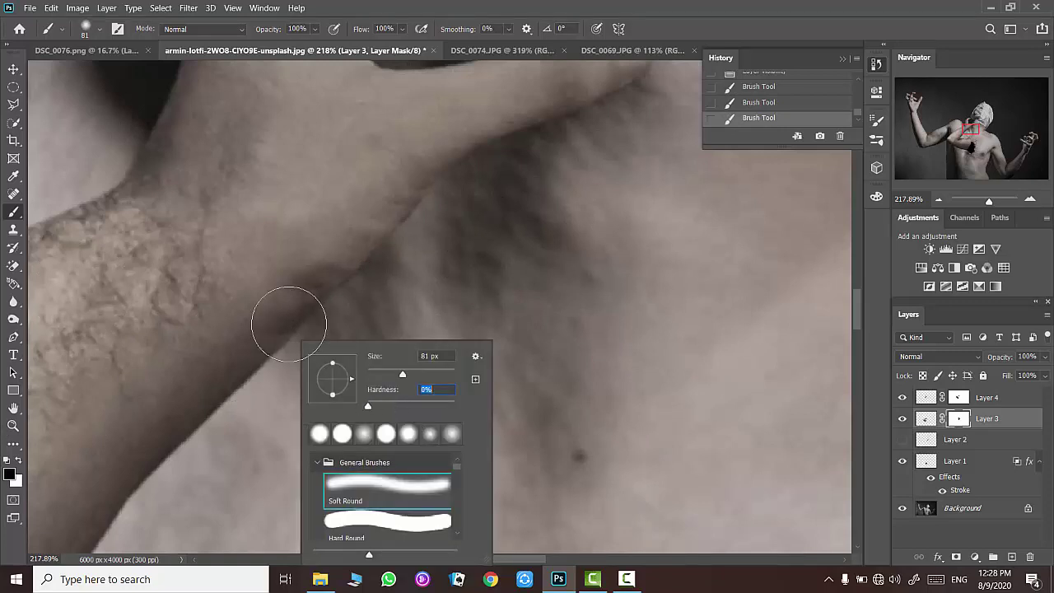
{"action": "left_click", "coordinate": [259, 360]}
- Soft-brush the arm edge into the skin on the Layer 3 and Layer 4 masks, undoing bad strokes
{"action": "left_click", "coordinate": [753, 102]}
{"action": "left_click_drag", "start_coordinate": [207, 388], "coordinate": [359, 358]}
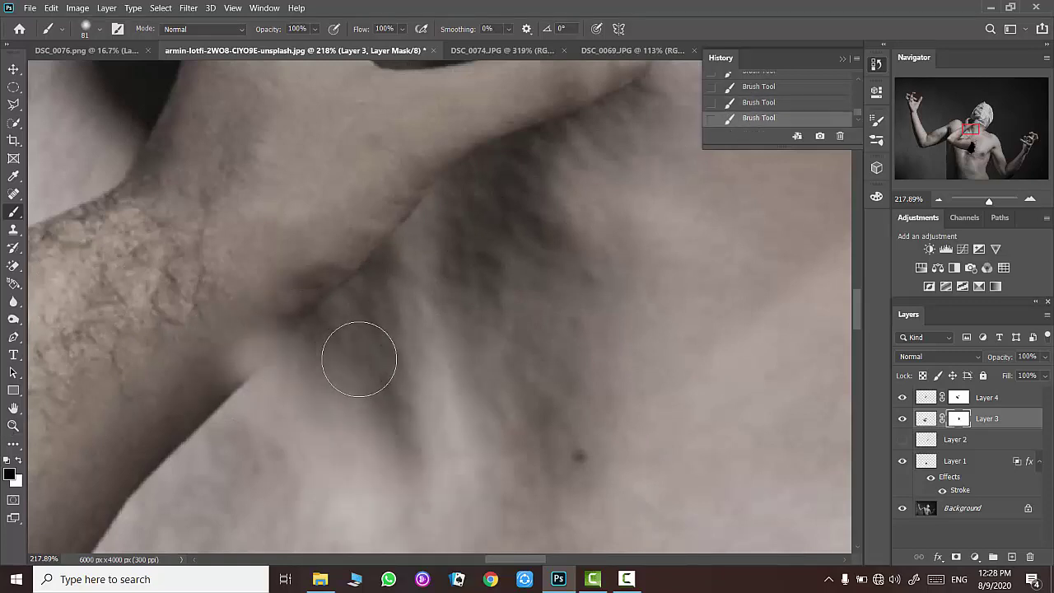
{"action": "left_click", "coordinate": [741, 104]}
{"action": "left_click", "coordinate": [957, 400]}
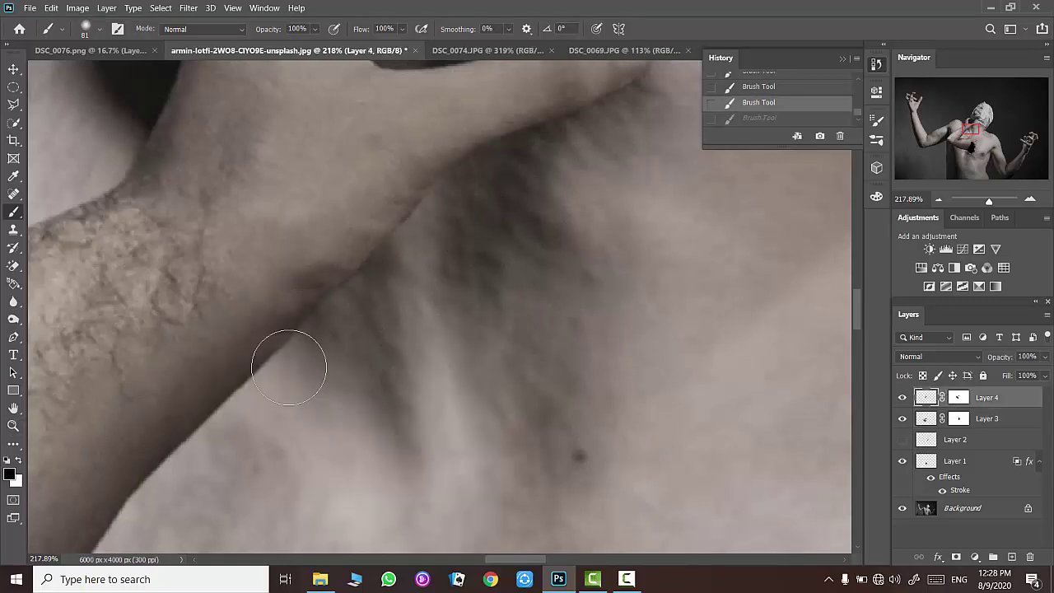
{"action": "left_click_drag", "start_coordinate": [287, 364], "coordinate": [323, 350]}
{"action": "left_click", "coordinate": [797, 104]}
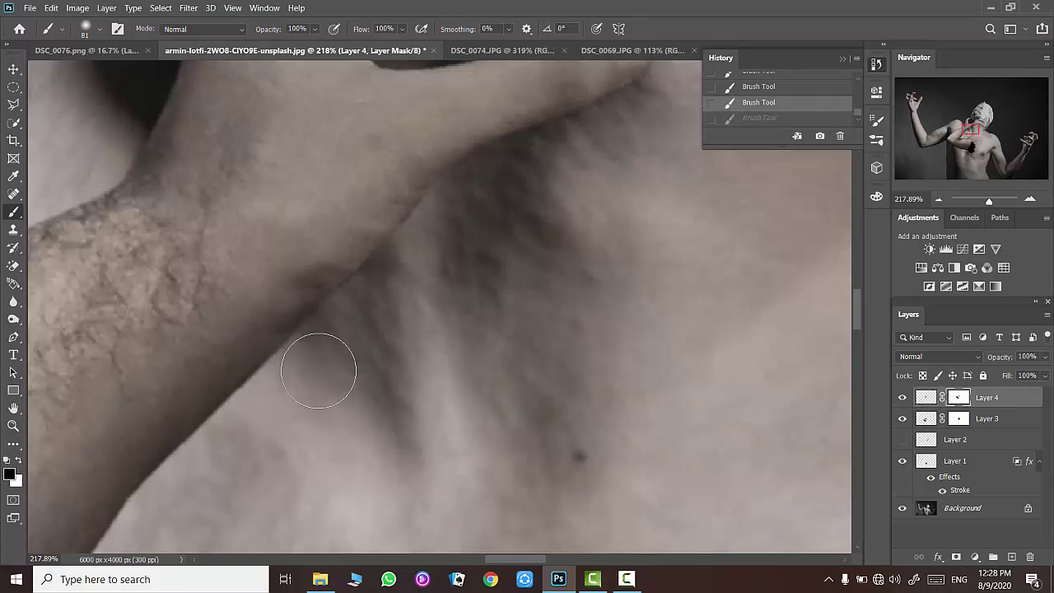
{"action": "left_click_drag", "start_coordinate": [235, 365], "coordinate": [317, 360]}
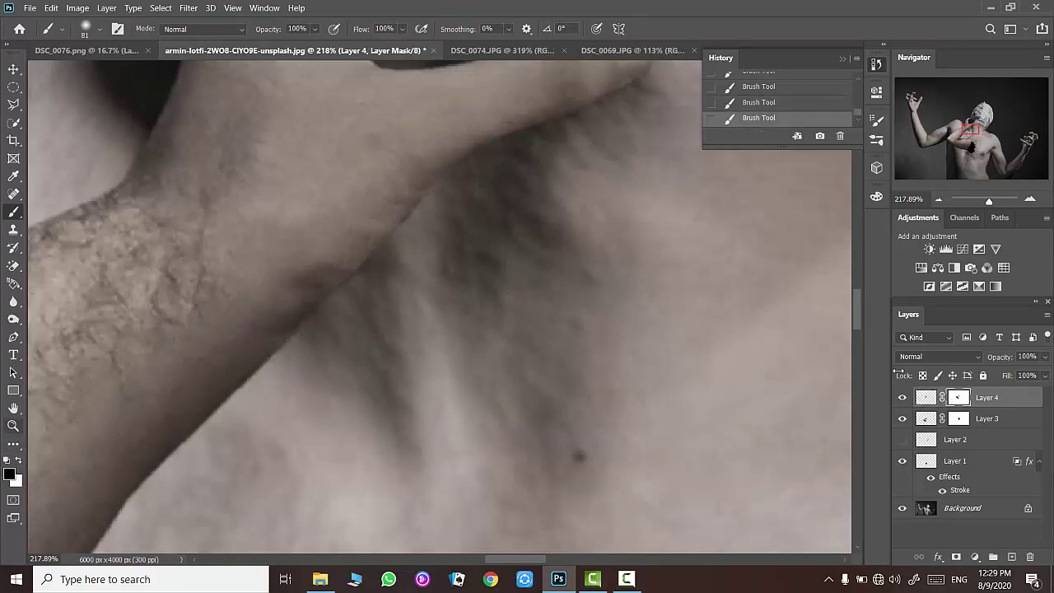
{"action": "left_click", "coordinate": [901, 398]}
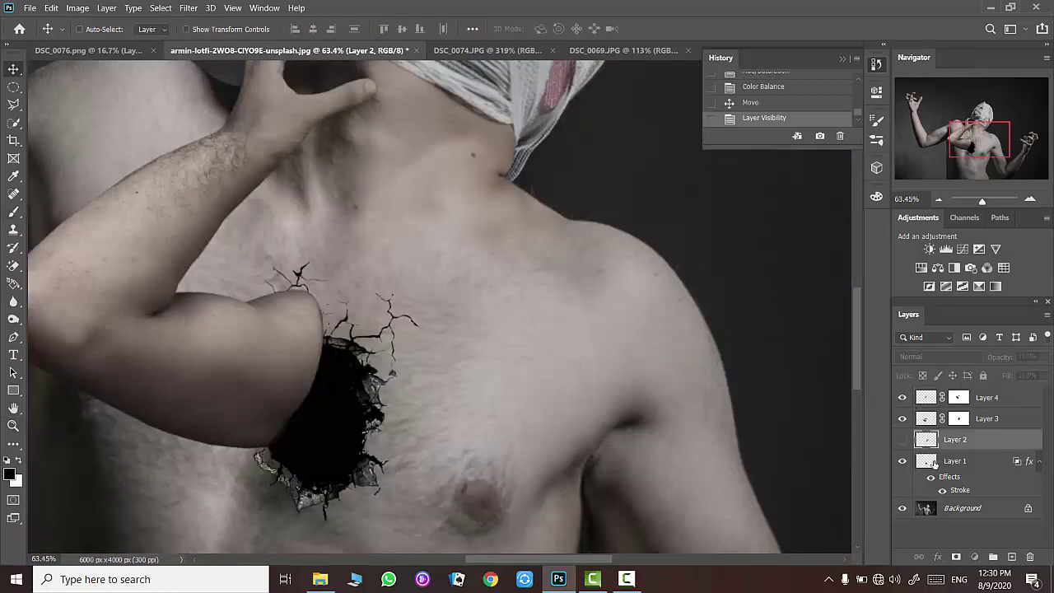
- Free Transform the Layer 1 crack hole to about 257%, rotated 15°, centred around the arm
{"action": "left_click", "coordinate": [934, 463]}
{"action": "key", "text": "z"}
{"action": "left_click_drag", "start_coordinate": [549, 342], "coordinate": [518, 353]}
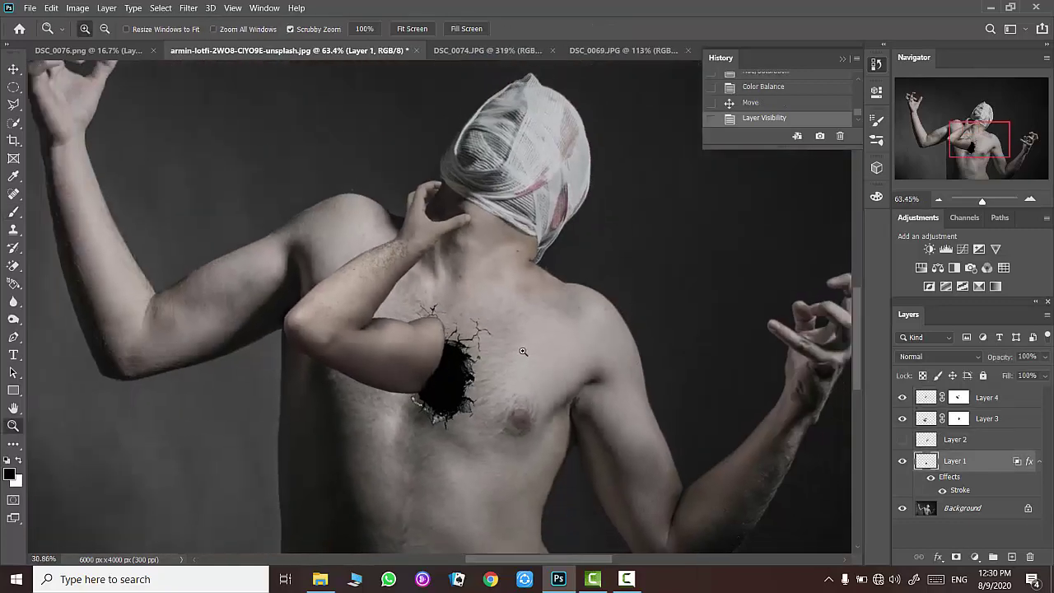
{"action": "key", "text": "ctrl+t"}
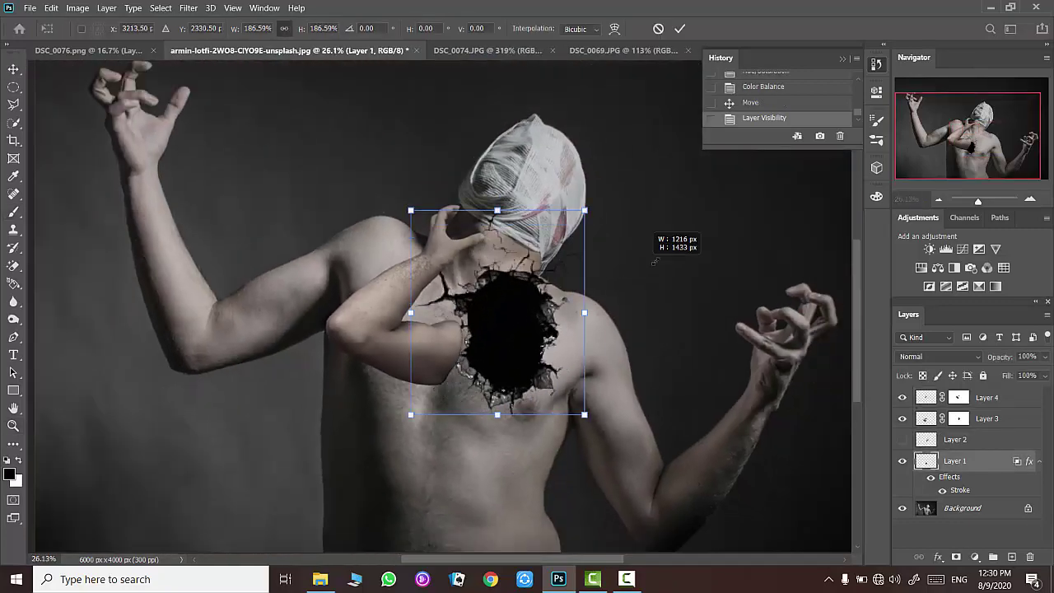
{"action": "left_click_drag", "start_coordinate": [498, 311], "coordinate": [550, 228]}
{"action": "left_click_drag", "start_coordinate": [535, 301], "coordinate": [489, 352]}
{"action": "left_click_drag", "start_coordinate": [527, 297], "coordinate": [528, 302]}
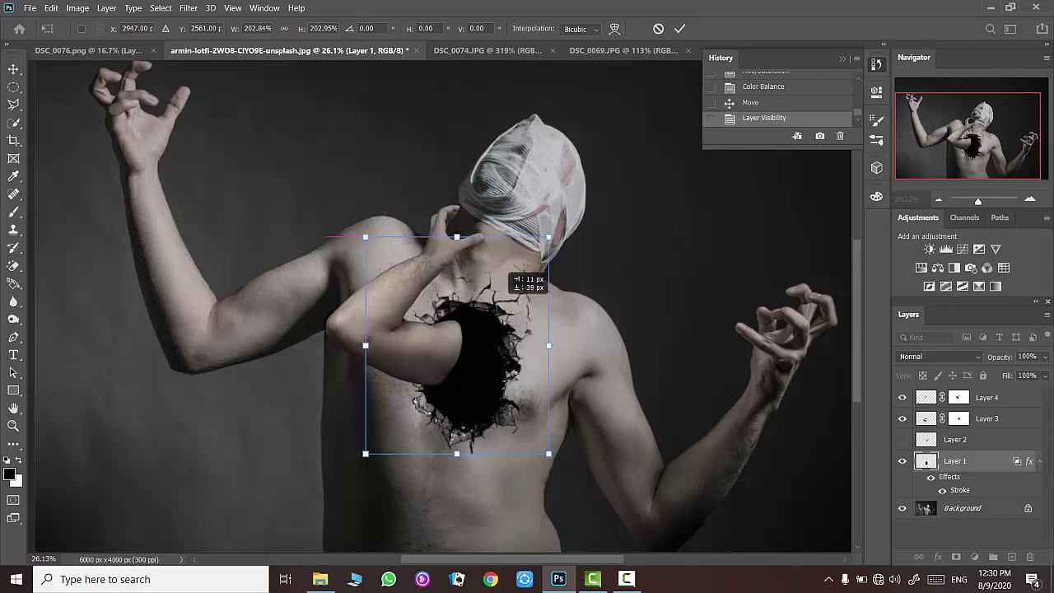
{"action": "left_click_drag", "start_coordinate": [554, 238], "coordinate": [601, 181]}
{"action": "left_click_drag", "start_coordinate": [538, 296], "coordinate": [508, 323]}
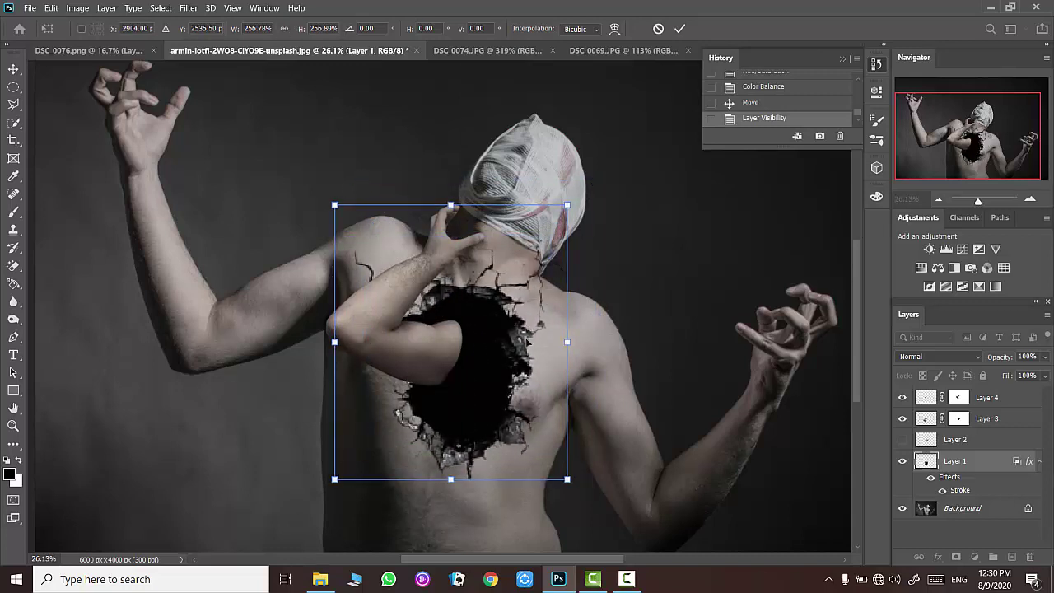
{"action": "left_click_drag", "start_coordinate": [581, 387], "coordinate": [639, 477]}
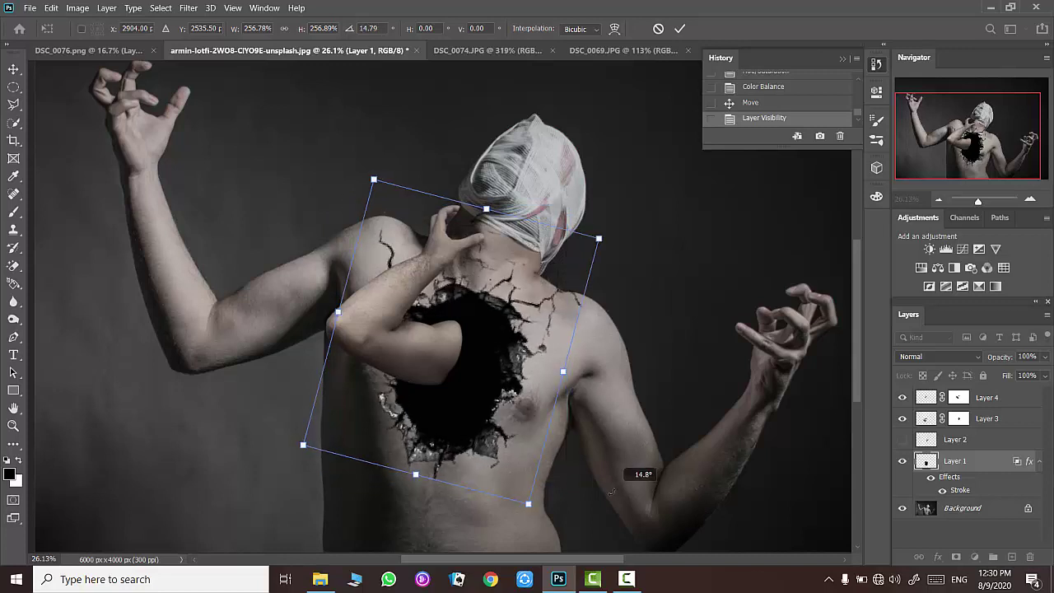
{"action": "left_click_drag", "start_coordinate": [500, 462], "coordinate": [508, 452]}
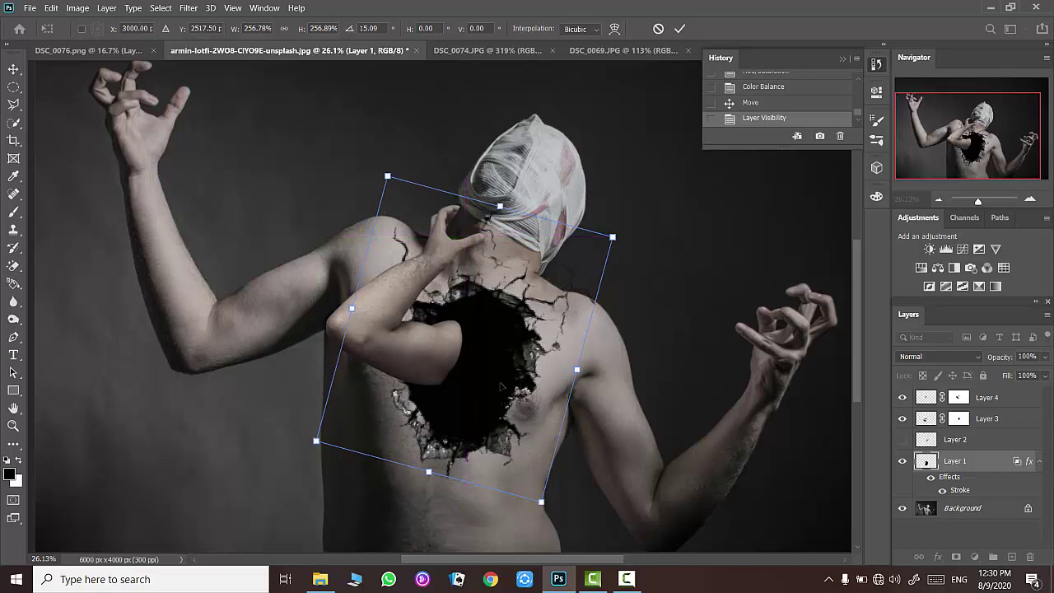
{"action": "left_click", "coordinate": [679, 29]}
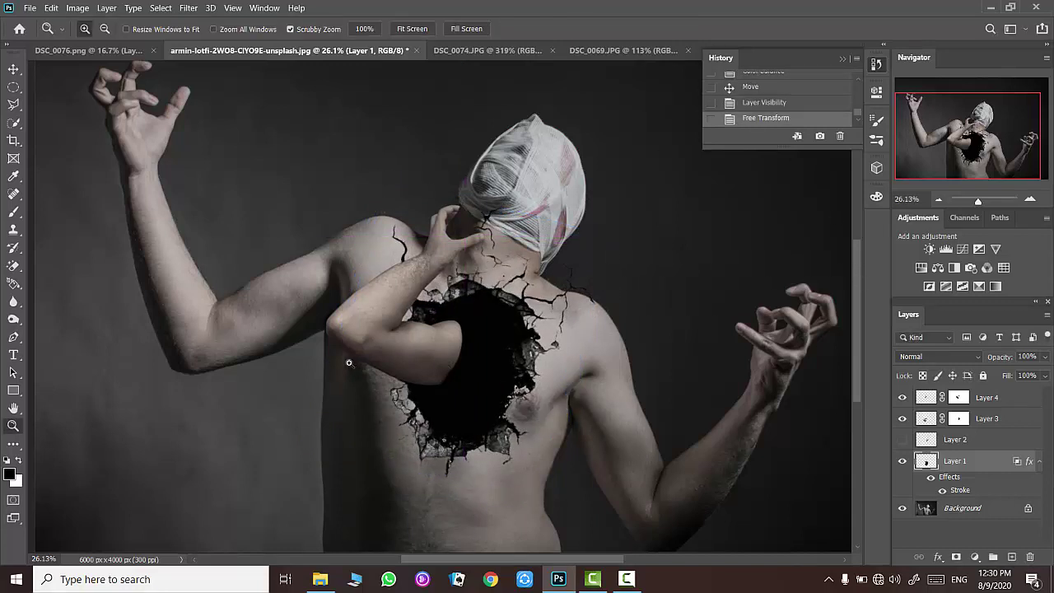
- Drag Layer 1's Blend If This Layer white slider to 97 to drop out bright crack tones
{"action": "left_click_drag", "start_coordinate": [350, 403], "coordinate": [807, 419]}
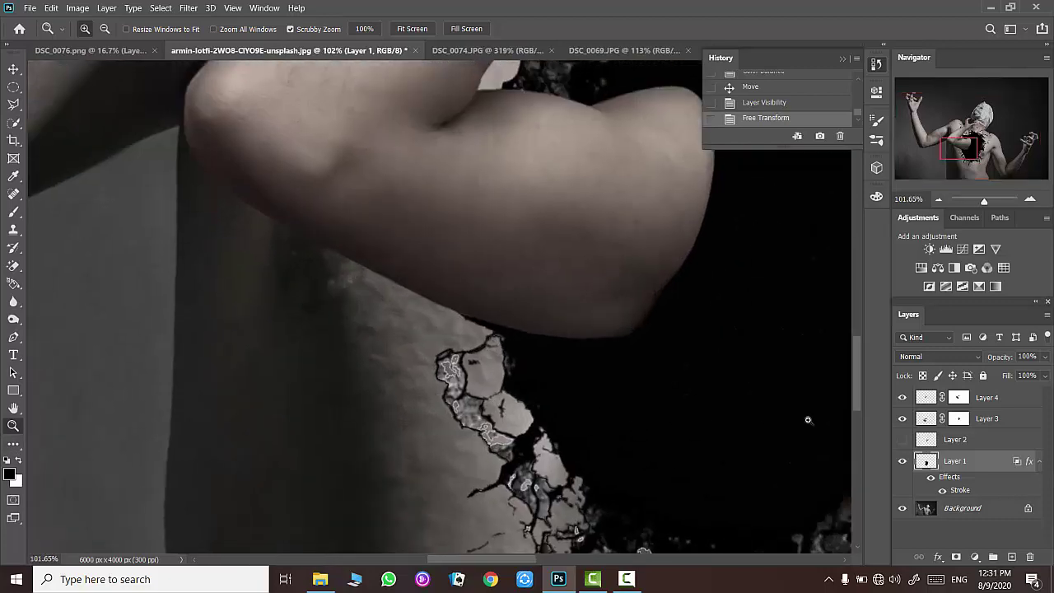
{"action": "left_click", "coordinate": [903, 461]}
{"action": "left_click", "coordinate": [903, 461]}
{"action": "double_click", "coordinate": [955, 463]}
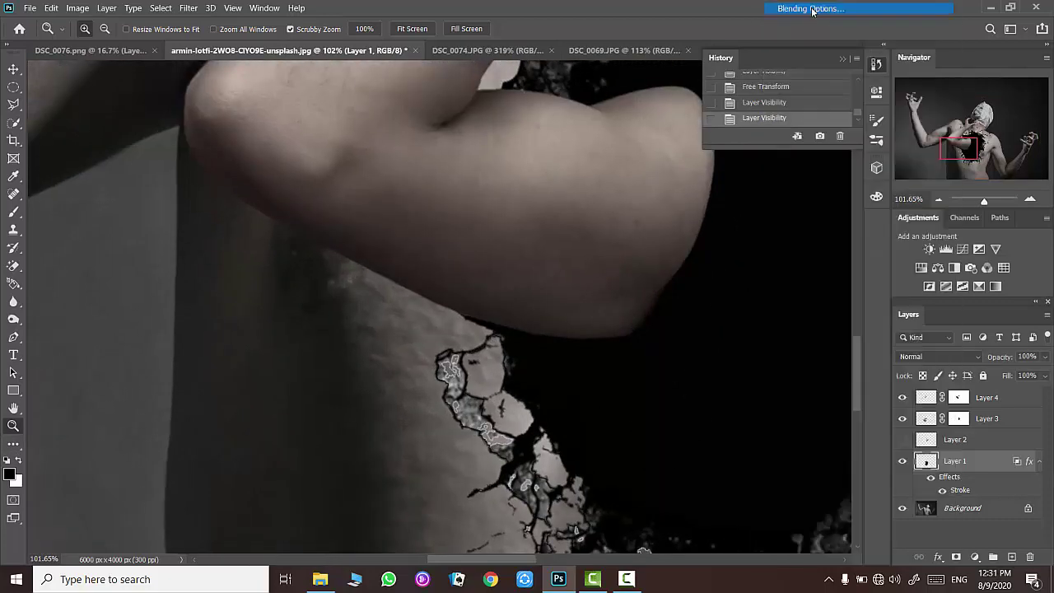
{"action": "left_click_drag", "start_coordinate": [848, 276], "coordinate": [771, 278]}
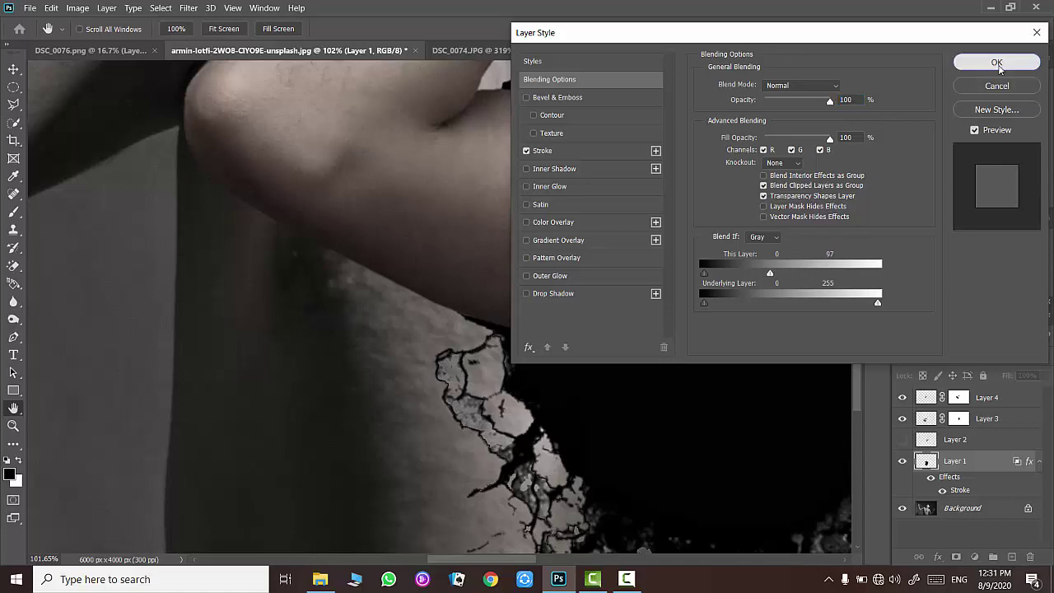
{"action": "left_click", "coordinate": [996, 62]}
{"action": "key", "text": "z"}
{"action": "mouse_move", "coordinate": [626, 184]}
{"action": "left_mouse_down"}
{"action": "mouse_move", "coordinate": [560, 184]}
{"action": "mouse_move", "coordinate": [695, 256]}
{"action": "left_mouse_up"}
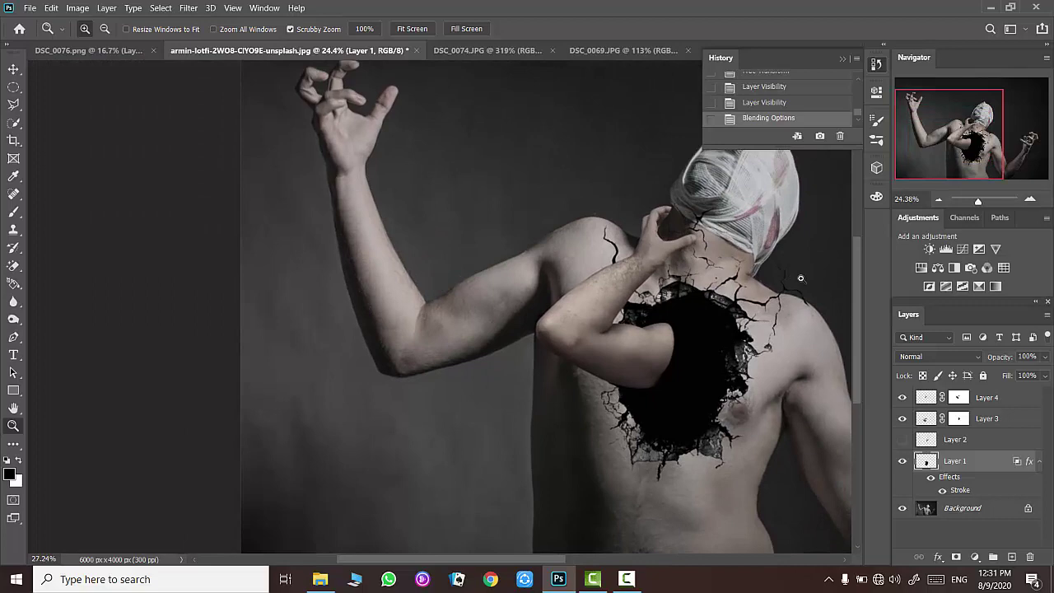
{"action": "left_click_drag", "start_coordinate": [774, 283], "coordinate": [857, 311]}
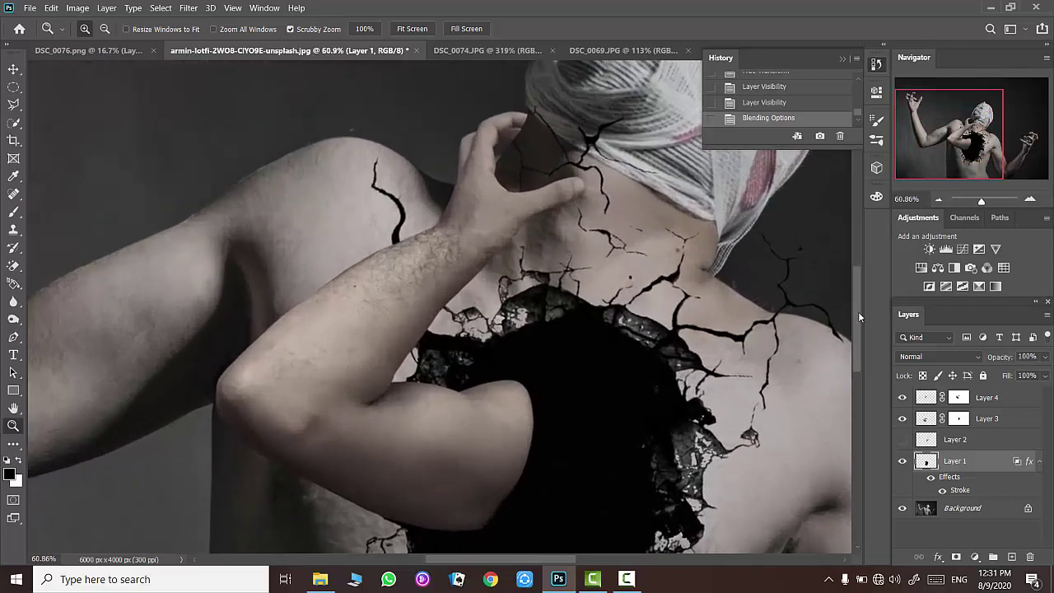
- Add a mask to Layer 1 and paint out stray cracks over the right shoulder and bandage edge
{"action": "left_click", "coordinate": [956, 557]}
{"action": "left_click_drag", "start_coordinate": [982, 141], "coordinate": [997, 142]}
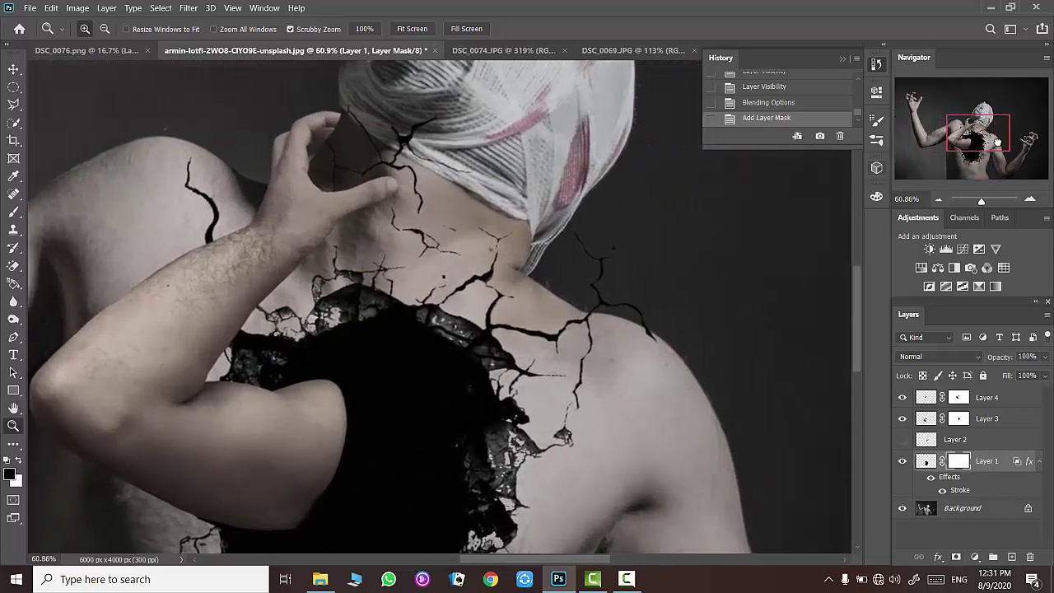
{"action": "left_click", "coordinate": [13, 211]}
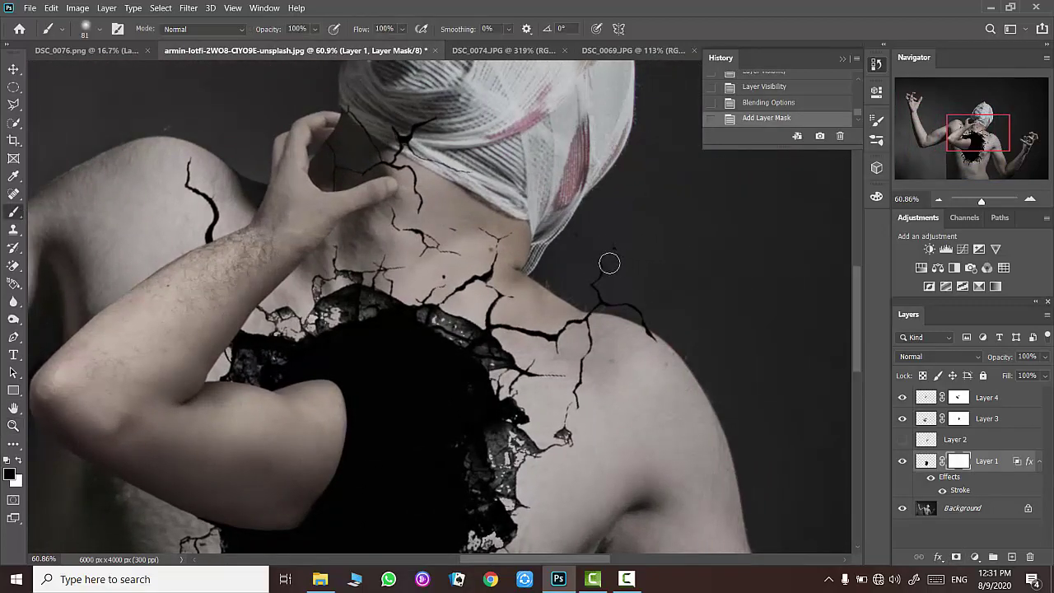
{"action": "left_click", "coordinate": [609, 262]}
{"action": "right_click", "coordinate": [659, 251]}
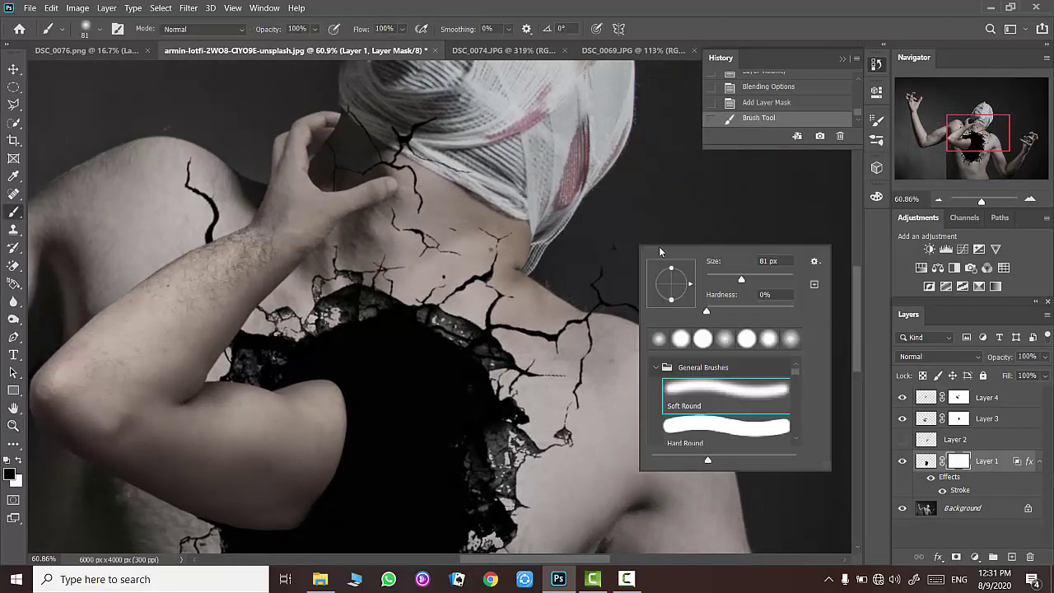
{"action": "left_click", "coordinate": [607, 275]}
{"action": "mouse_move", "coordinate": [595, 275]}
{"action": "left_mouse_down"}
{"action": "mouse_move", "coordinate": [594, 301]}
{"action": "mouse_move", "coordinate": [676, 350]}
{"action": "left_mouse_up"}
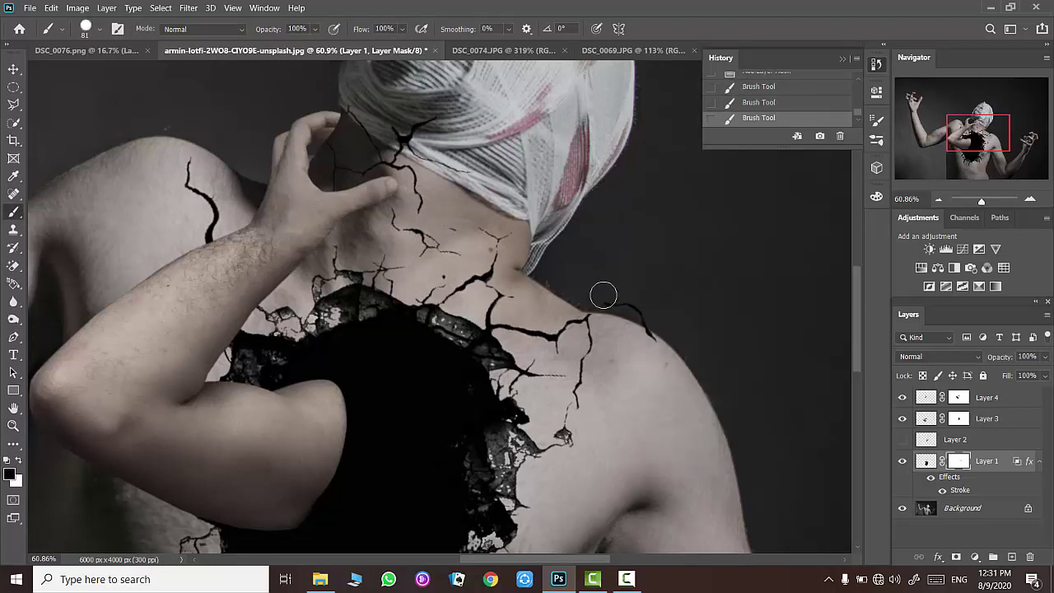
{"action": "scroll", "coordinate": [575, 255], "scroll_direction": "up", "scroll_amount": 2}
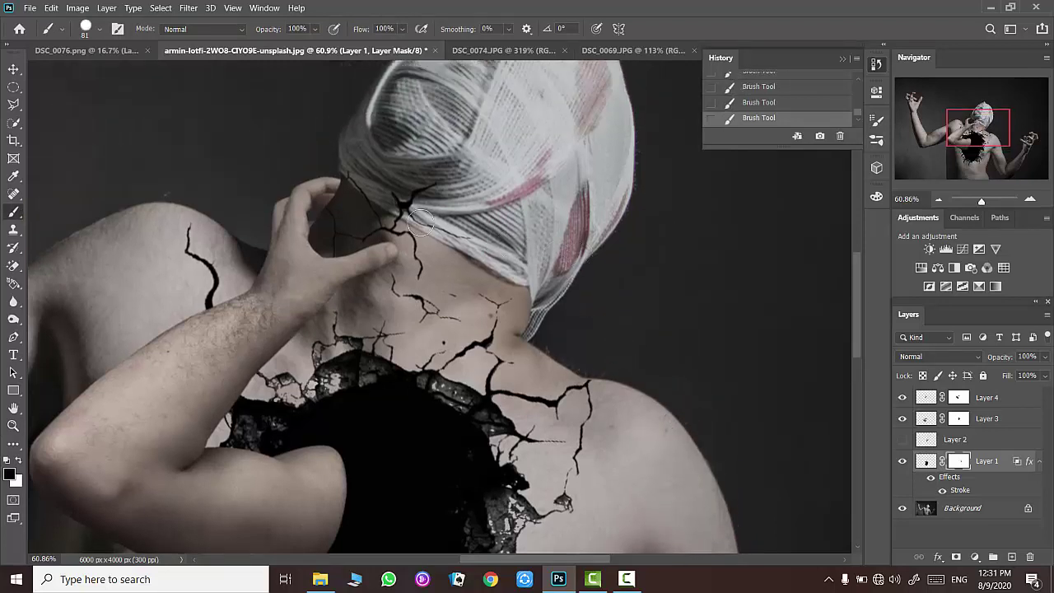
{"action": "left_click_drag", "start_coordinate": [427, 218], "coordinate": [393, 188]}
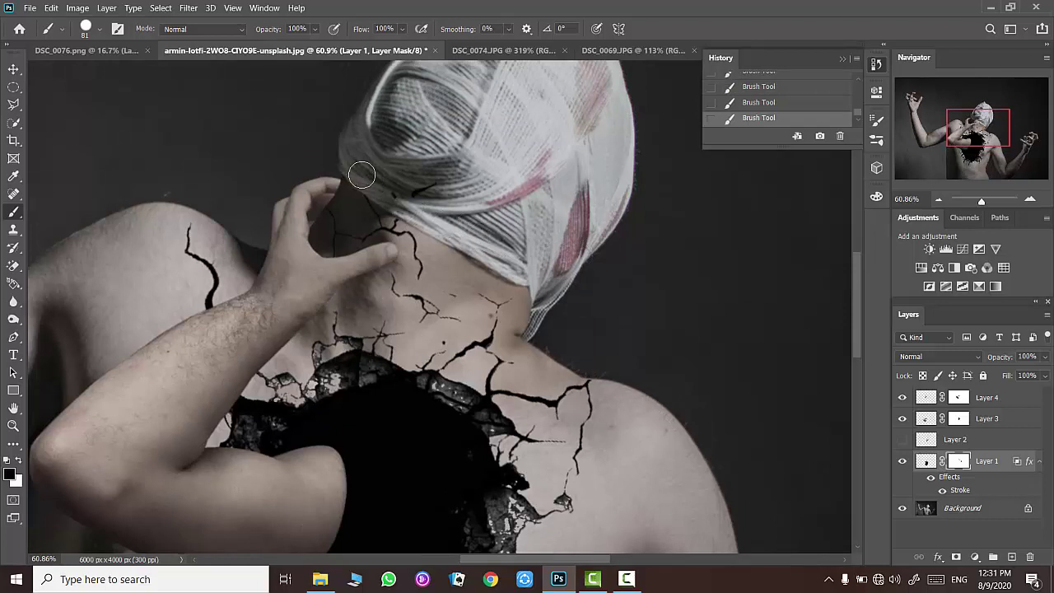
{"action": "left_click_drag", "start_coordinate": [362, 175], "coordinate": [383, 183]}
- Set the mask brush to 37 px with 60% hardness
{"action": "key", "text": "z"}
{"action": "scroll", "coordinate": [72, 230], "scroll_direction": "up", "scroll_amount": 5}
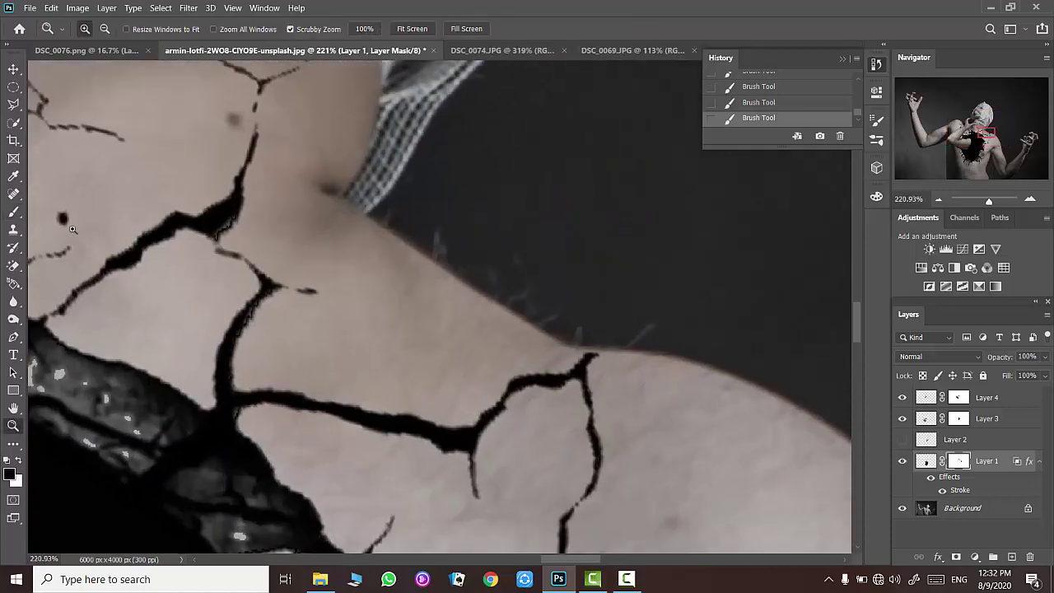
{"action": "left_click", "coordinate": [14, 212]}
{"action": "right_click", "coordinate": [766, 409]}
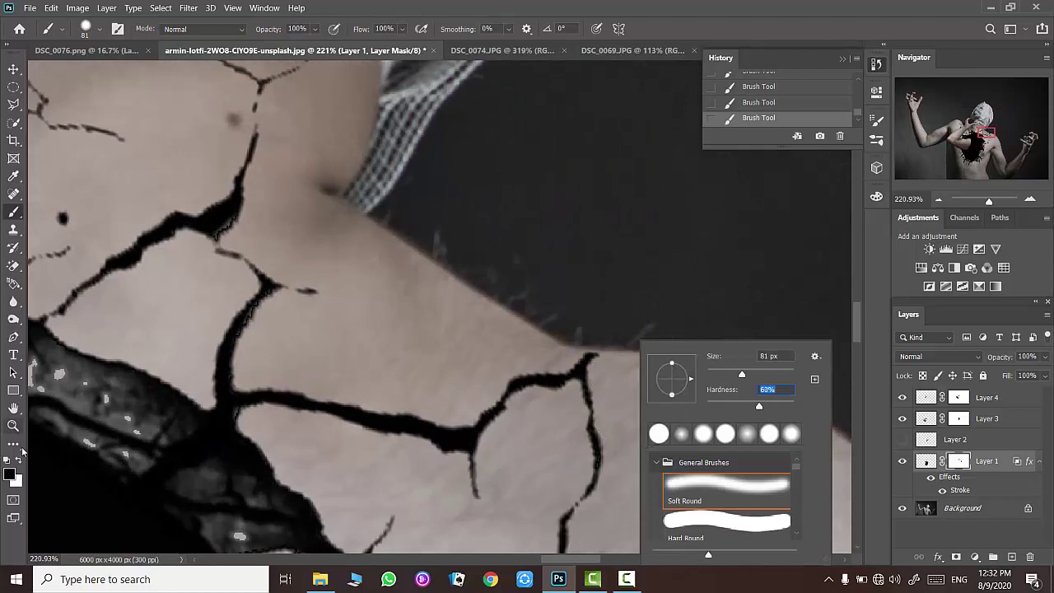
{"action": "key", "text": "Return"}
{"action": "right_click", "coordinate": [725, 409]}
{"action": "left_click_drag", "start_coordinate": [698, 374], "coordinate": [679, 377]}
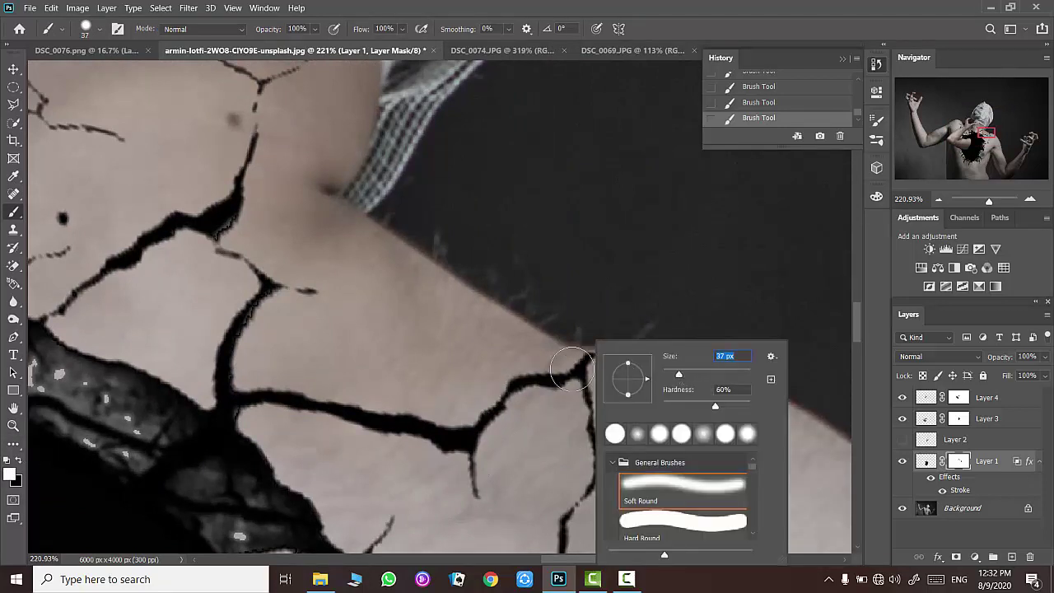
{"action": "key", "text": "Return"}
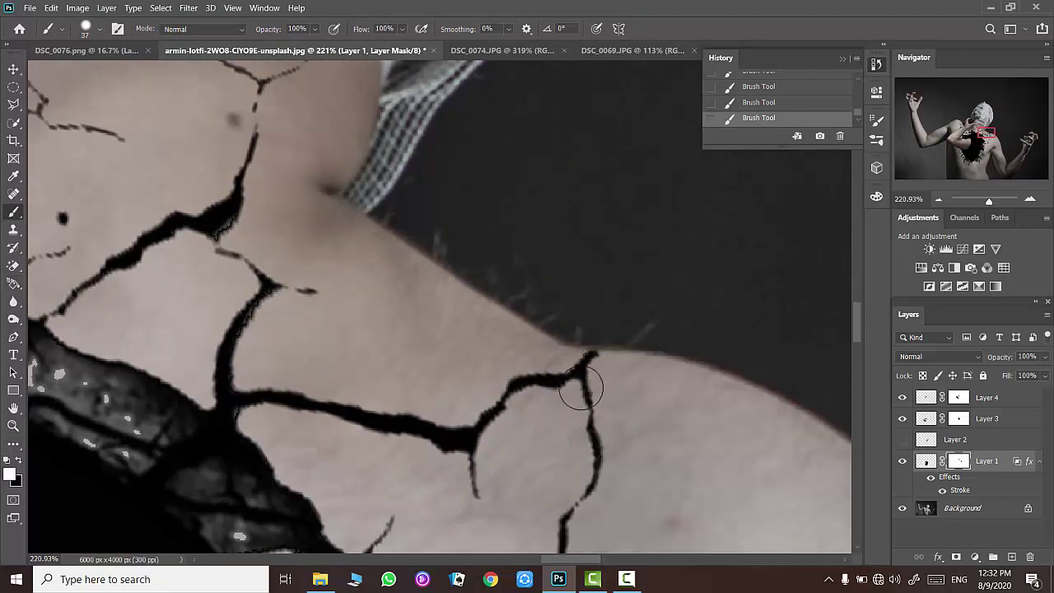
- Target Layer 1's pixels instead of its mask
{"action": "scroll", "coordinate": [402, 271], "scroll_direction": "down", "scroll_amount": 4}
{"action": "scroll", "coordinate": [401, 271], "scroll_direction": "down", "scroll_amount": 4}
{"action": "scroll", "coordinate": [402, 271], "scroll_direction": "down", "scroll_amount": 1}
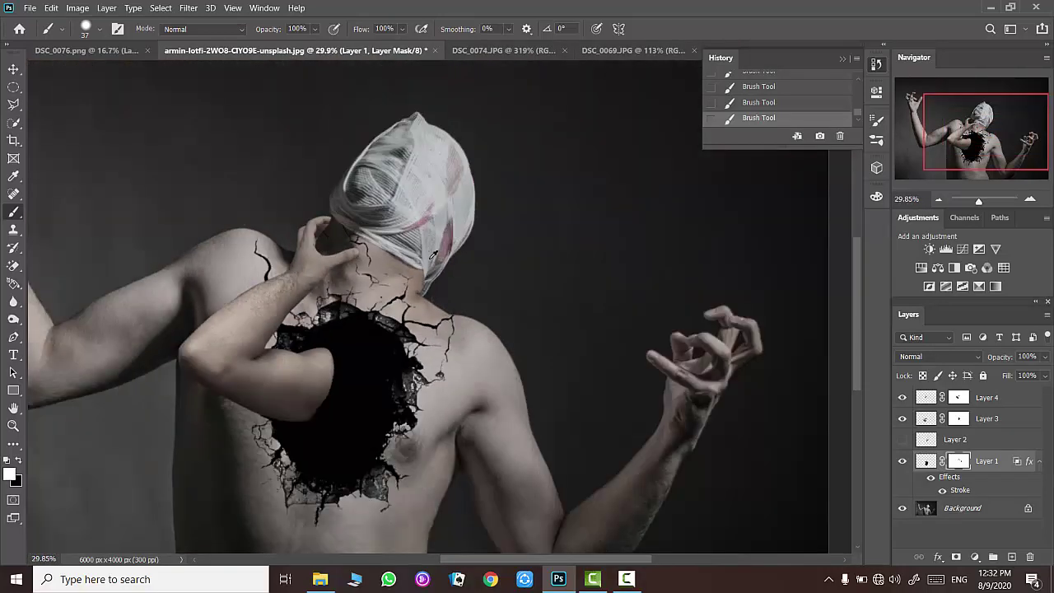
{"action": "scroll", "coordinate": [431, 256], "scroll_direction": "down", "scroll_amount": 1}
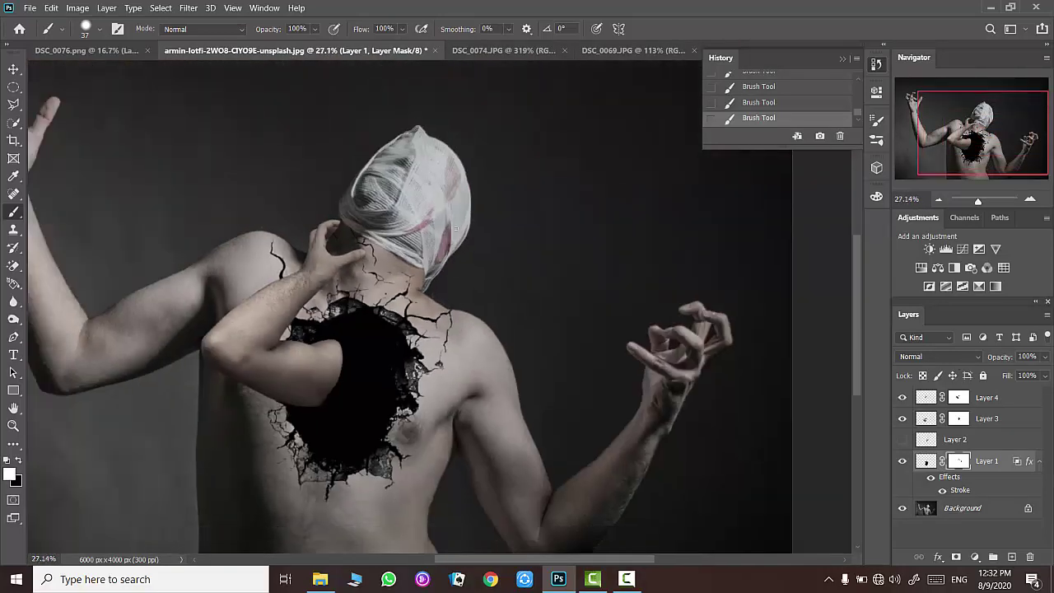
{"action": "left_click", "coordinate": [926, 461]}
- Open and close Layer 1's blending options, then zoom in on the neck cracks
{"action": "right_click", "coordinate": [1004, 461]}
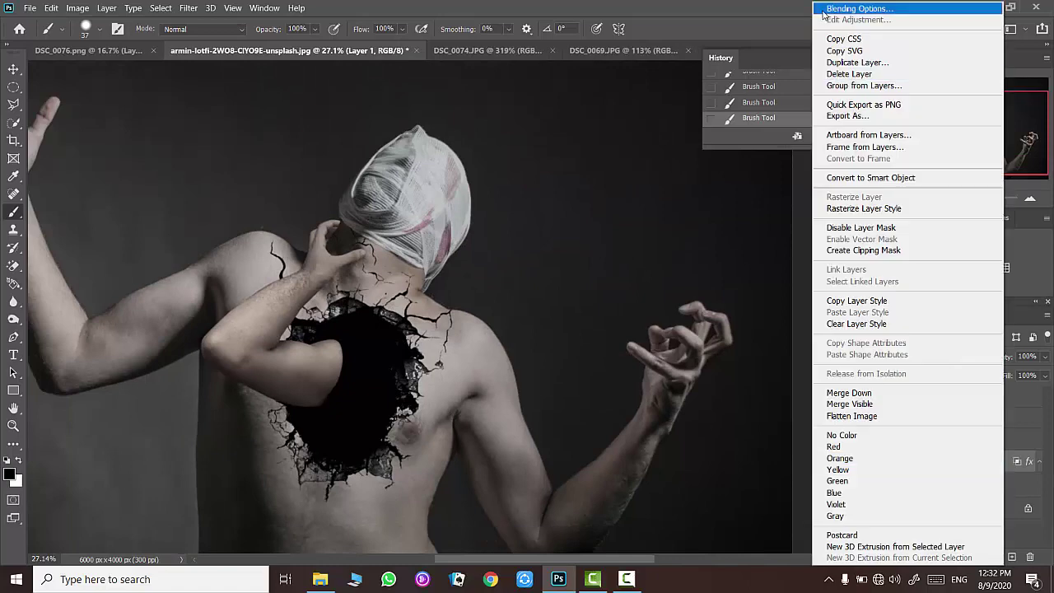
{"action": "left_click", "coordinate": [856, 8]}
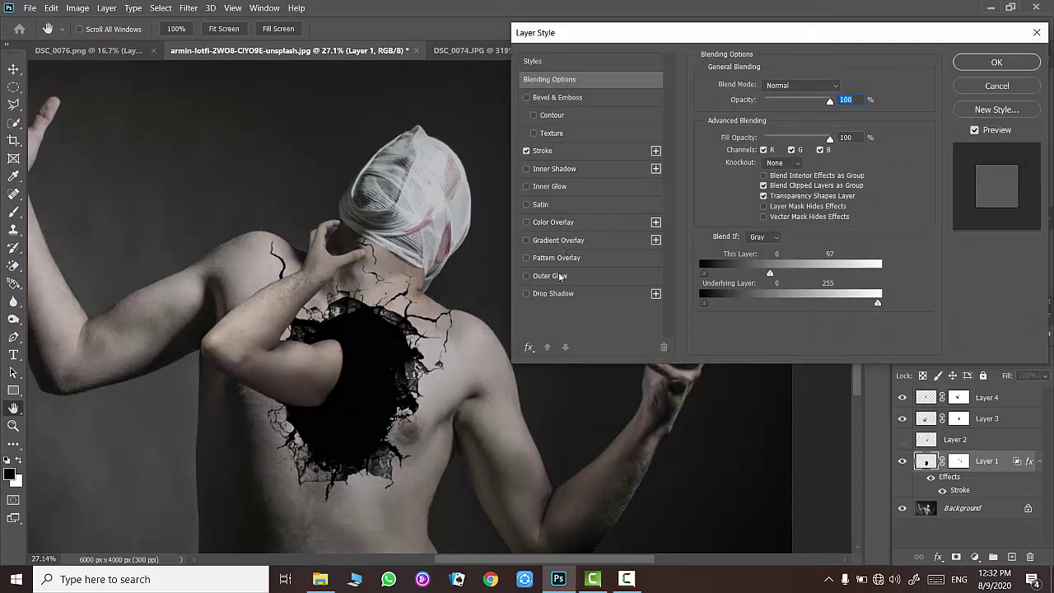
{"action": "left_click", "coordinate": [961, 86]}
{"action": "key", "text": "z"}
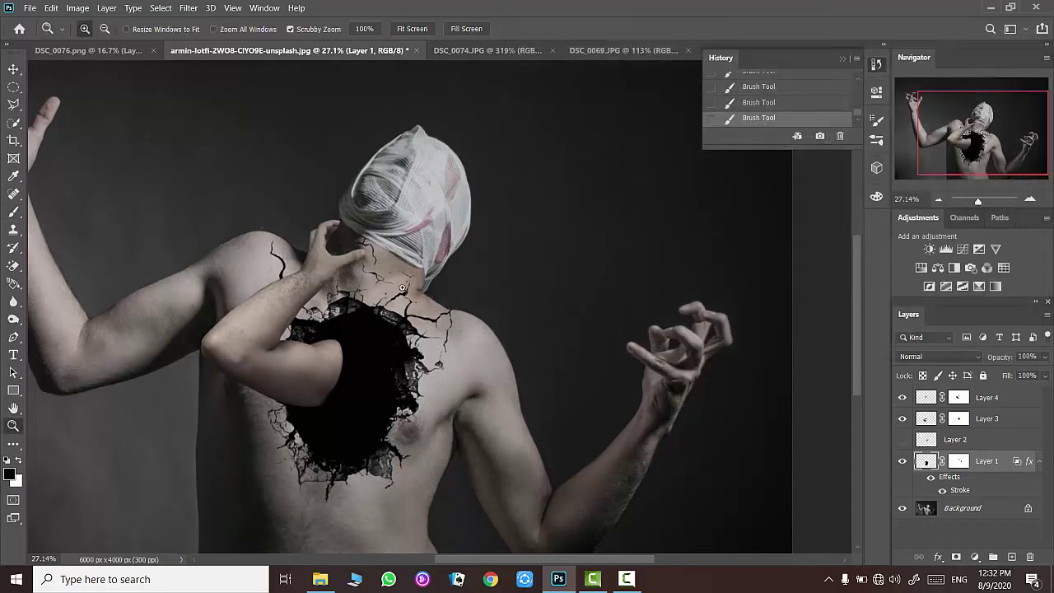
{"action": "left_click_drag", "start_coordinate": [355, 291], "coordinate": [436, 285]}
{"action": "scroll", "coordinate": [437, 285], "scroll_direction": "down", "scroll_amount": 2}
- Add a Drop Shadow to Layer 1 with 35% opacity, 8% spread and a reduced size
{"action": "right_click", "coordinate": [1004, 461]}
{"action": "left_click", "coordinate": [914, 202]}
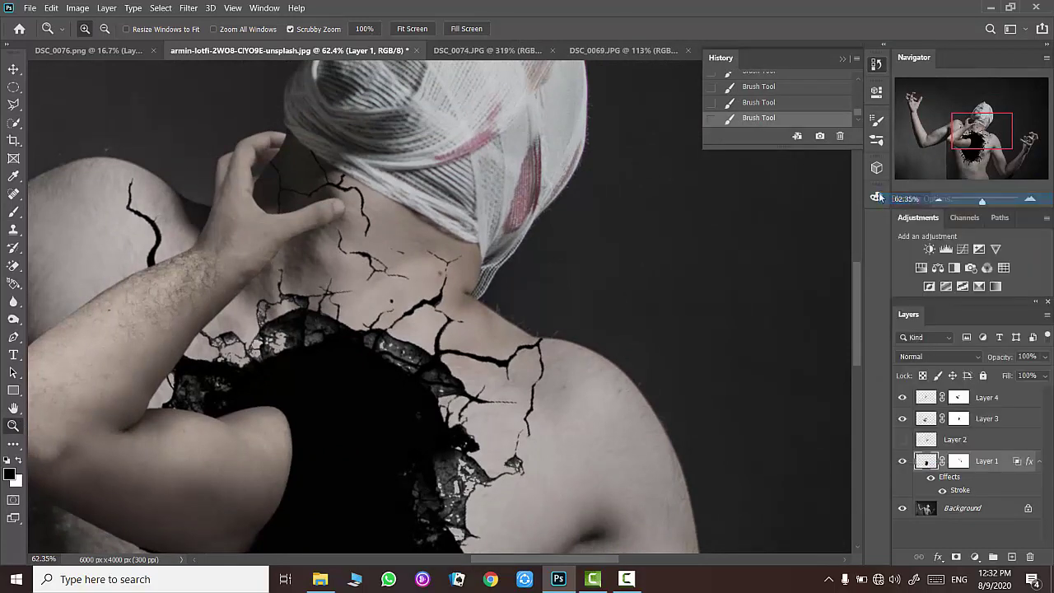
{"action": "left_click", "coordinate": [553, 293]}
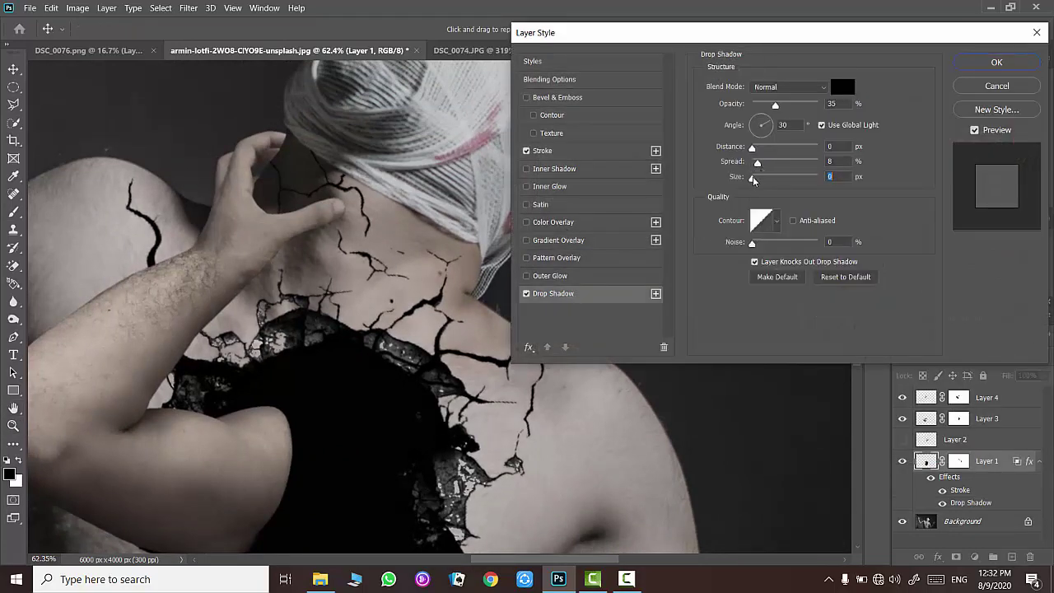
{"action": "left_click_drag", "start_coordinate": [758, 181], "coordinate": [757, 181]}
{"action": "left_click_drag", "start_coordinate": [758, 180], "coordinate": [760, 180]}
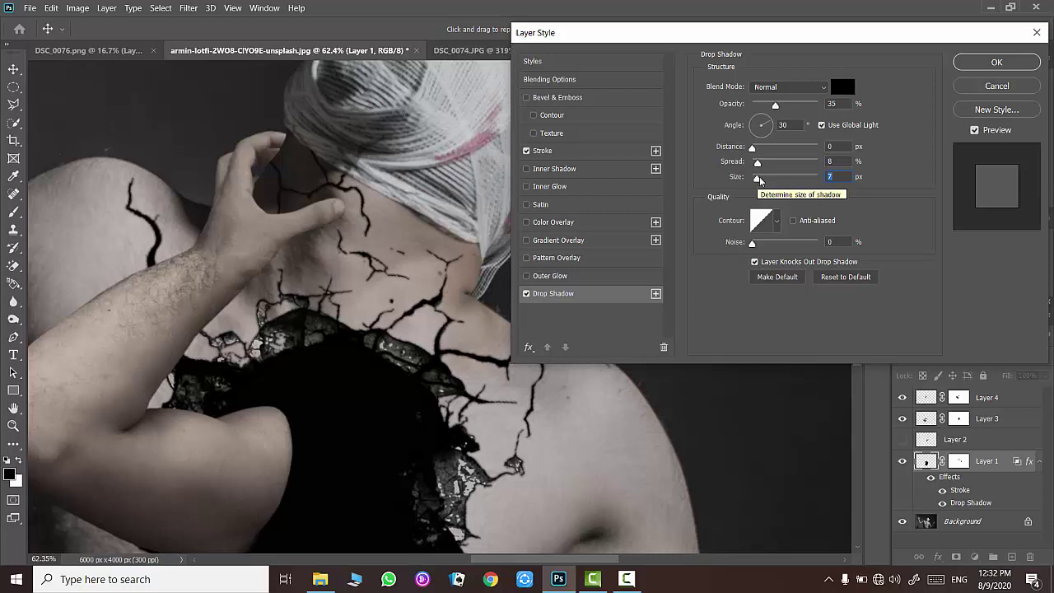
{"action": "left_click", "coordinate": [996, 63]}
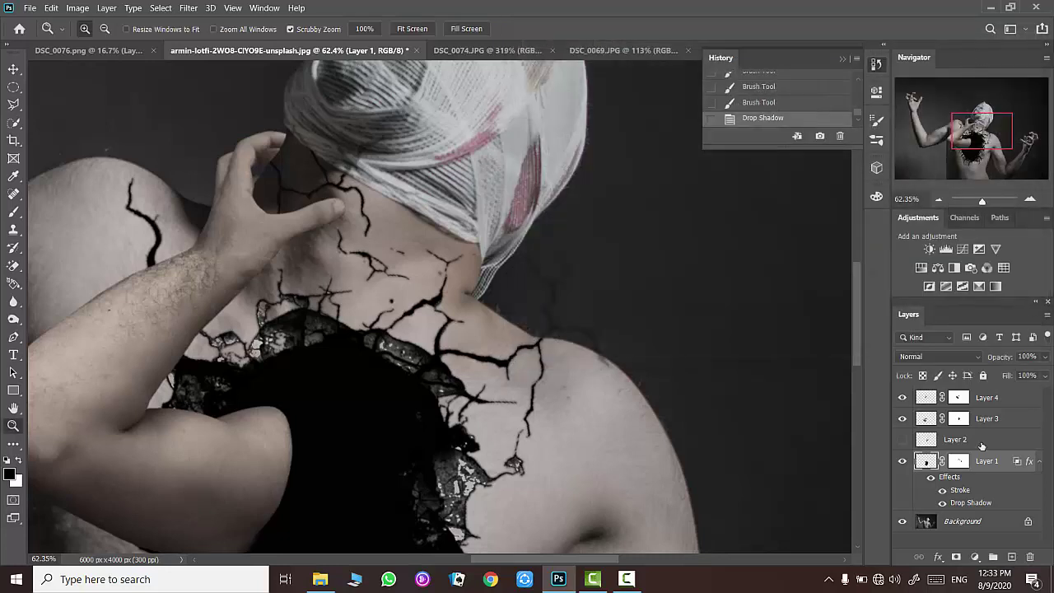
- Erase faint crack marks beside the neck on Layer 1
{"action": "left_click", "coordinate": [14, 210]}
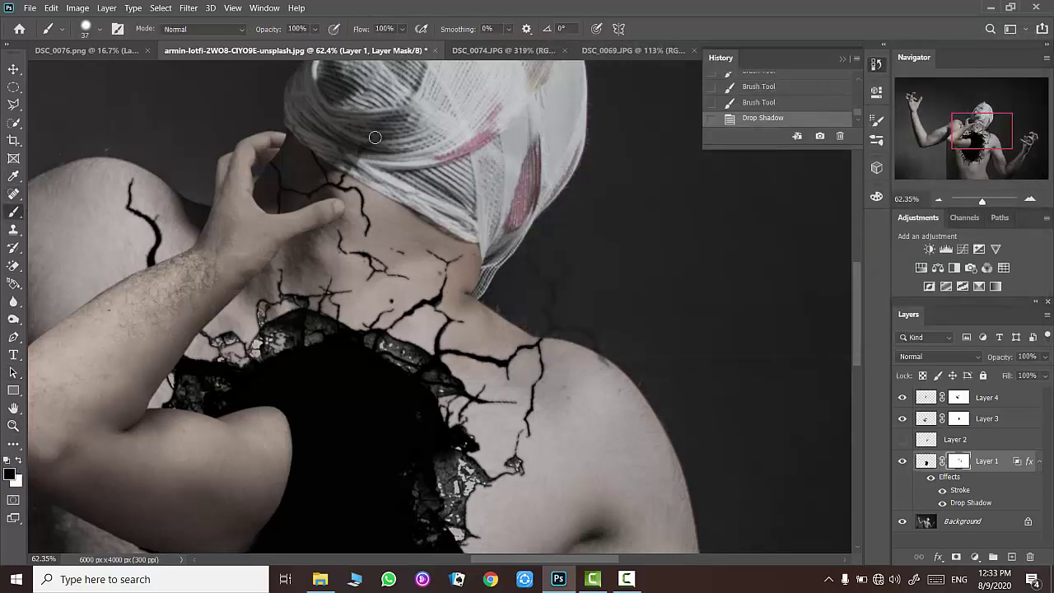
{"action": "left_click_drag", "start_coordinate": [363, 141], "coordinate": [516, 190]}
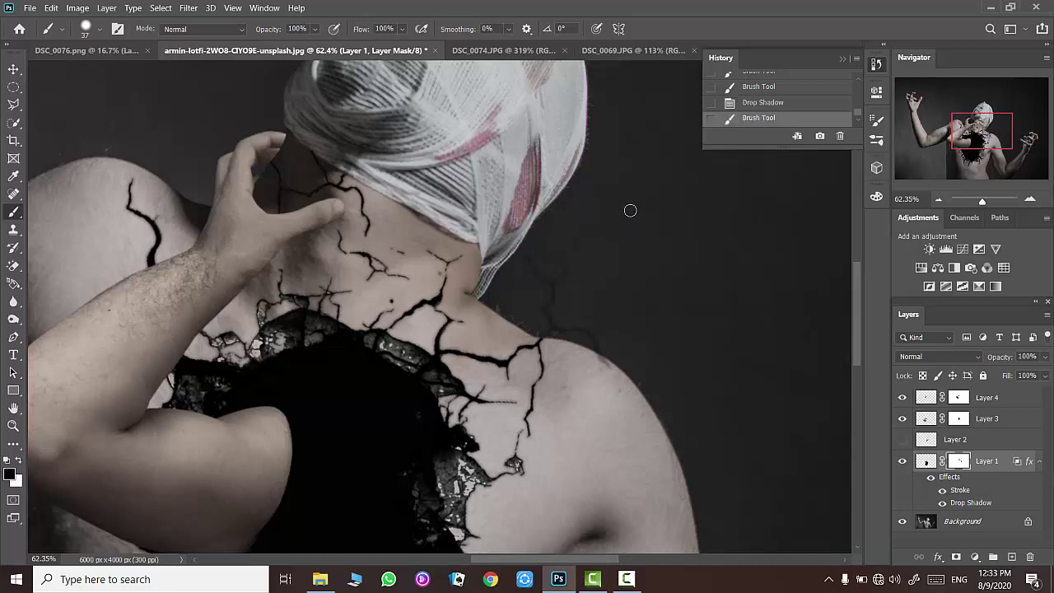
{"action": "left_click", "coordinate": [14, 265]}
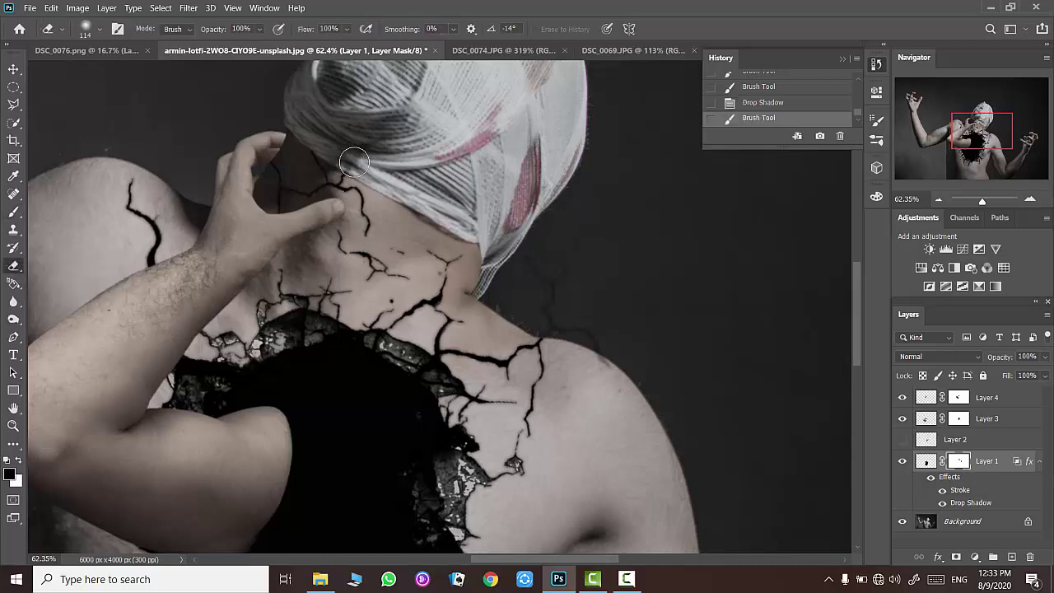
{"action": "left_click_drag", "start_coordinate": [540, 265], "coordinate": [543, 288]}
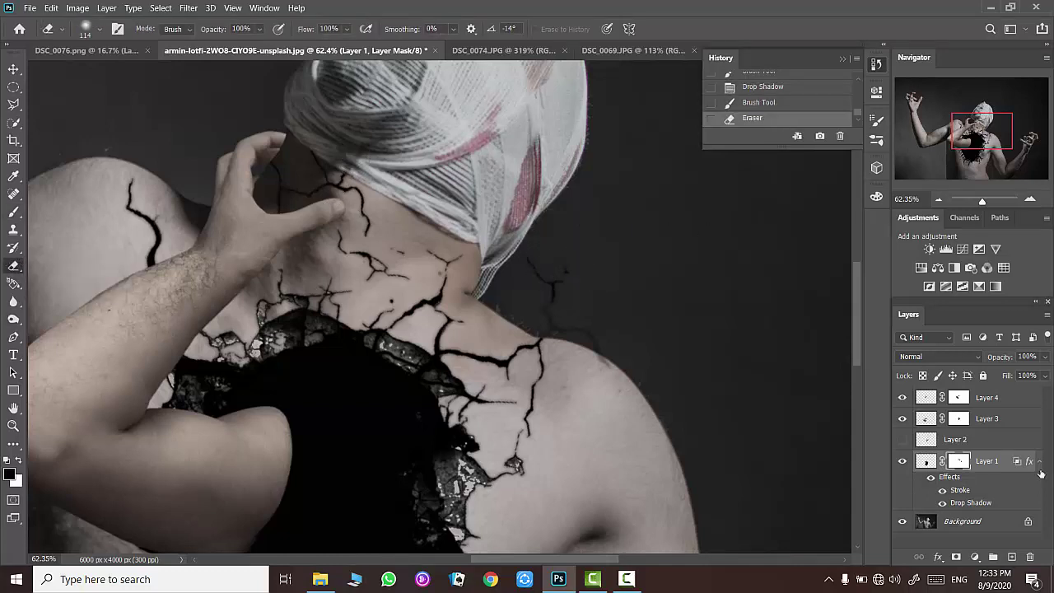
{"action": "left_click", "coordinate": [773, 107]}
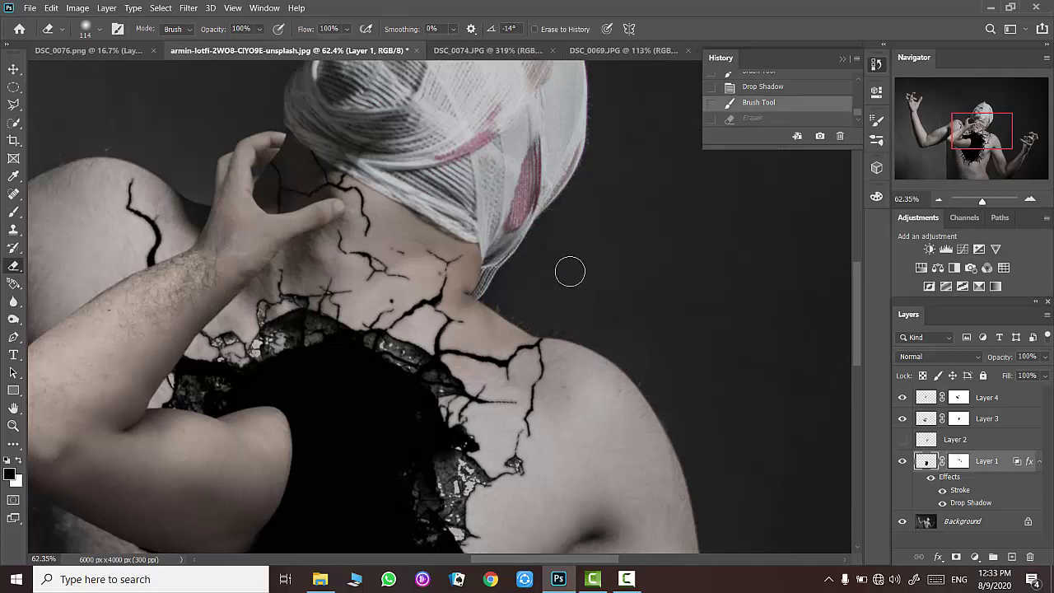
{"action": "key", "text": "ctrl+shift+z"}
- Zoom into the head and neck, undo a stray mask stroke, and retarget Layer 1's pixels
{"action": "left_click", "coordinate": [13, 426]}
{"action": "left_click", "coordinate": [370, 83]}
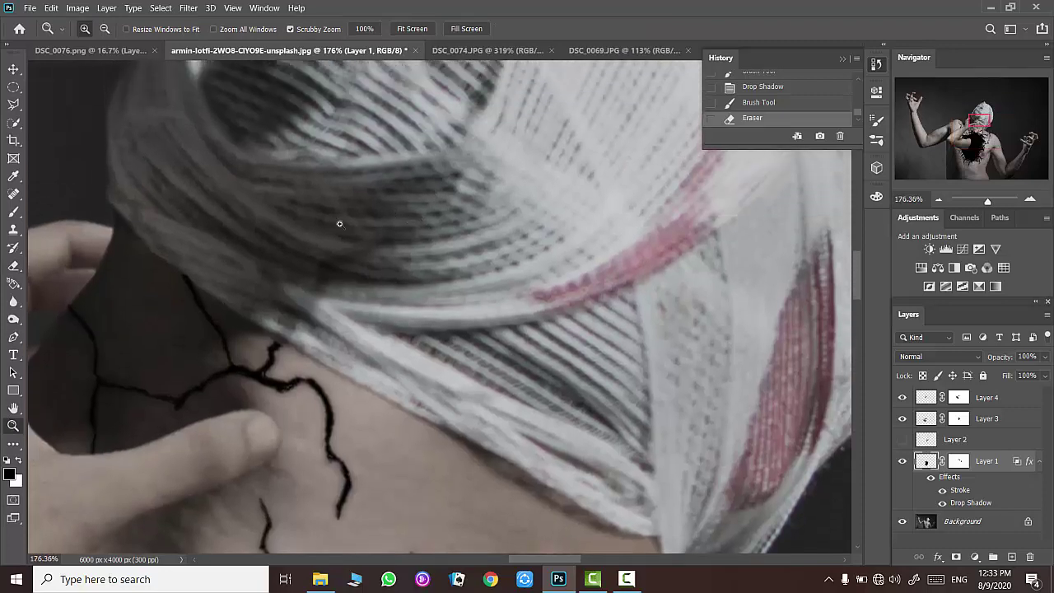
{"action": "left_click", "coordinate": [14, 265]}
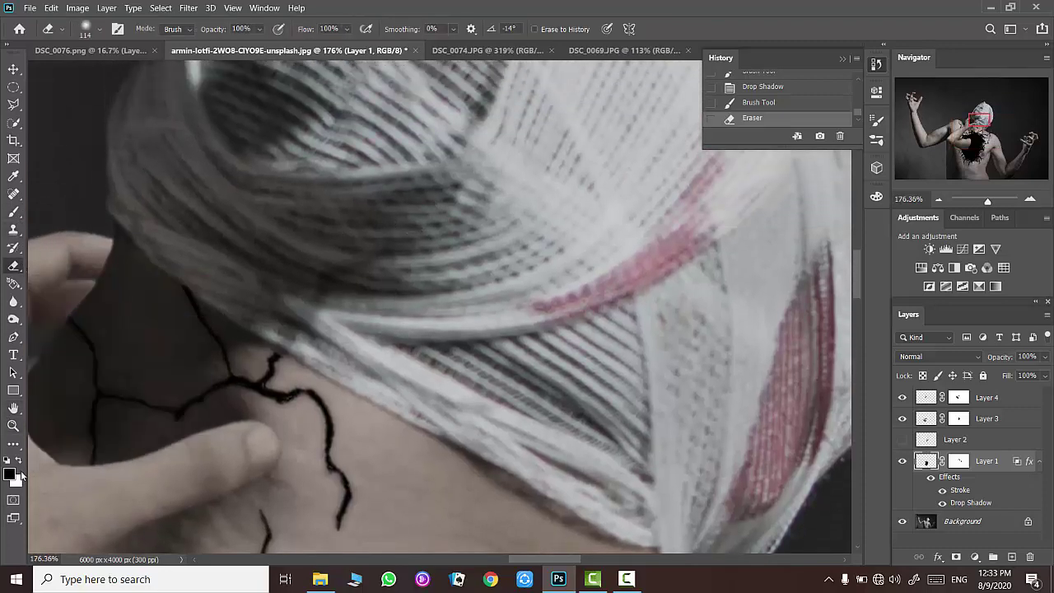
{"action": "left_click", "coordinate": [13, 213]}
{"action": "mouse_move", "coordinate": [247, 383]}
{"action": "left_mouse_down"}
{"action": "mouse_move", "coordinate": [266, 365]}
{"action": "mouse_move", "coordinate": [188, 395]}
{"action": "left_mouse_up"}
{"action": "left_click", "coordinate": [752, 102]}
{"action": "left_click", "coordinate": [958, 461]}
{"action": "left_click", "coordinate": [18, 461]}
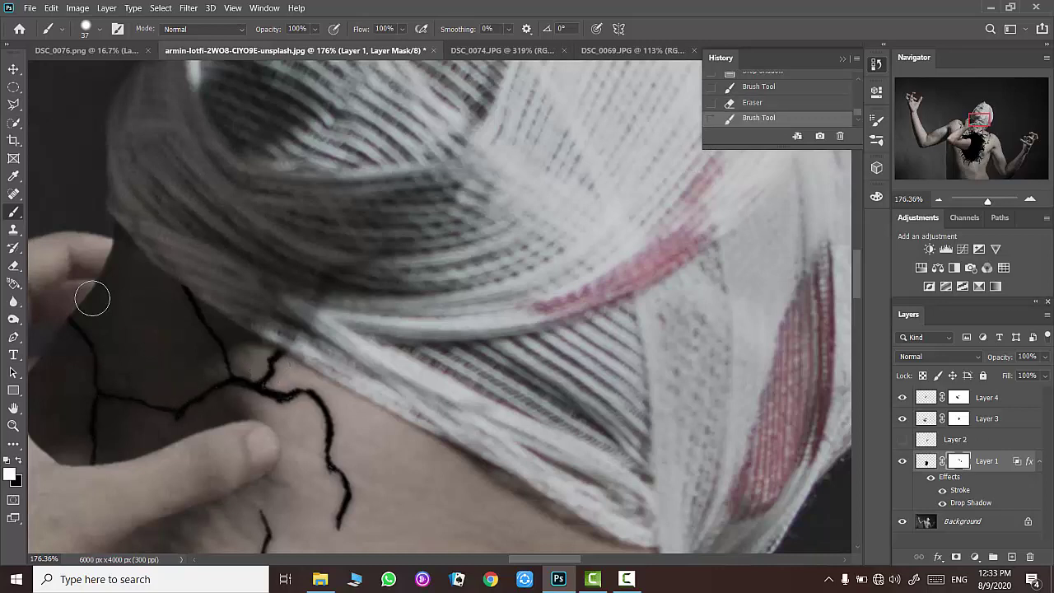
{"action": "left_click", "coordinate": [925, 461]}
- Erase crack fragments overlapping the bandage's lower edge
{"action": "scroll", "coordinate": [57, 262], "scroll_direction": "up", "scroll_amount": 1}
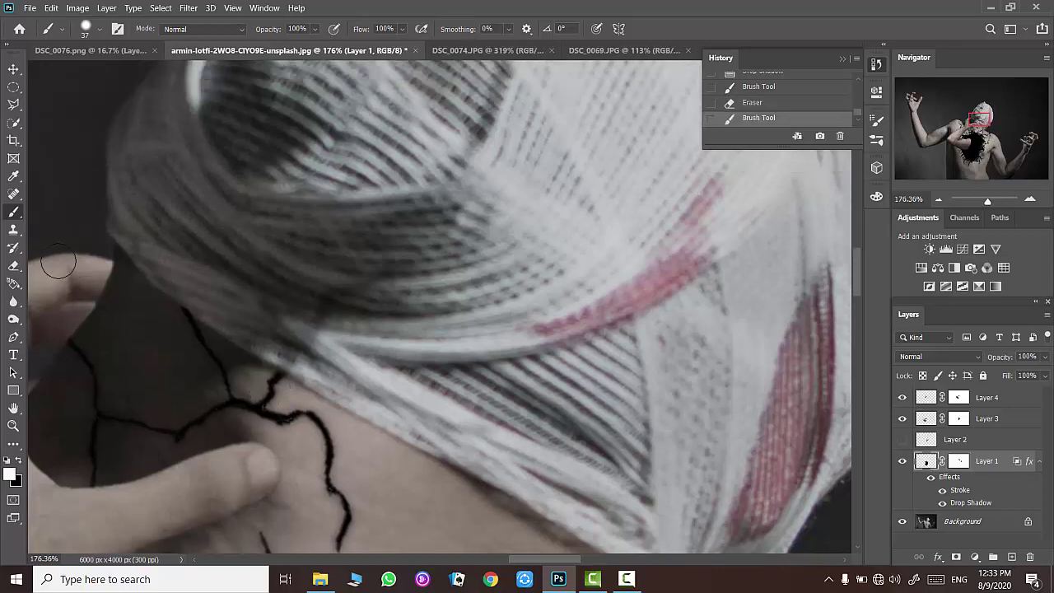
{"action": "left_click", "coordinate": [13, 266]}
{"action": "mouse_move", "coordinate": [365, 305]}
{"action": "left_mouse_down"}
{"action": "mouse_move", "coordinate": [299, 326]}
{"action": "mouse_move", "coordinate": [271, 305]}
{"action": "mouse_move", "coordinate": [307, 333]}
{"action": "left_mouse_up"}
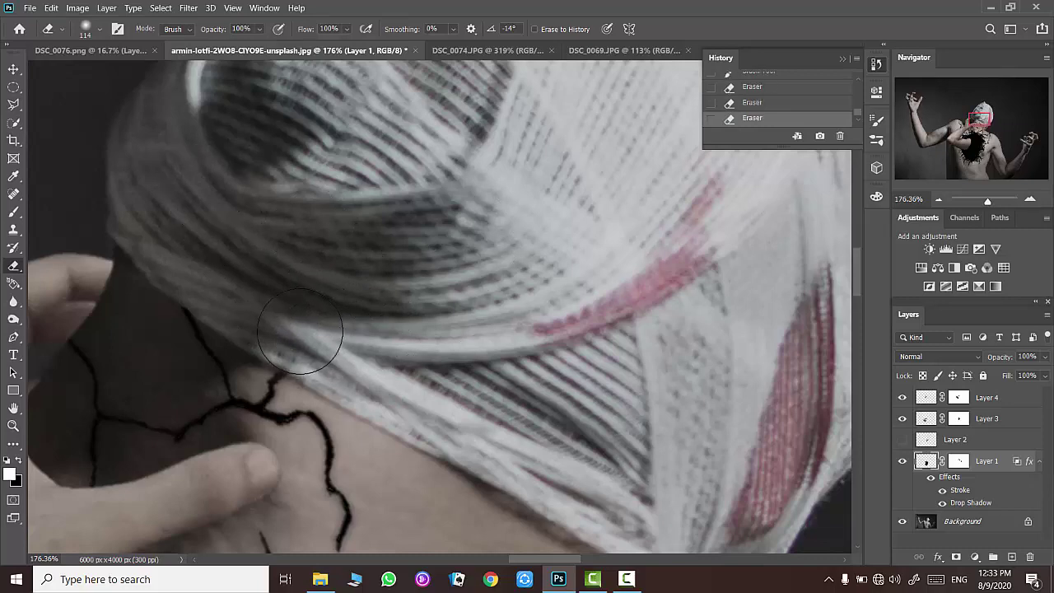
{"action": "scroll", "coordinate": [419, 196], "scroll_direction": "up", "scroll_amount": 3}
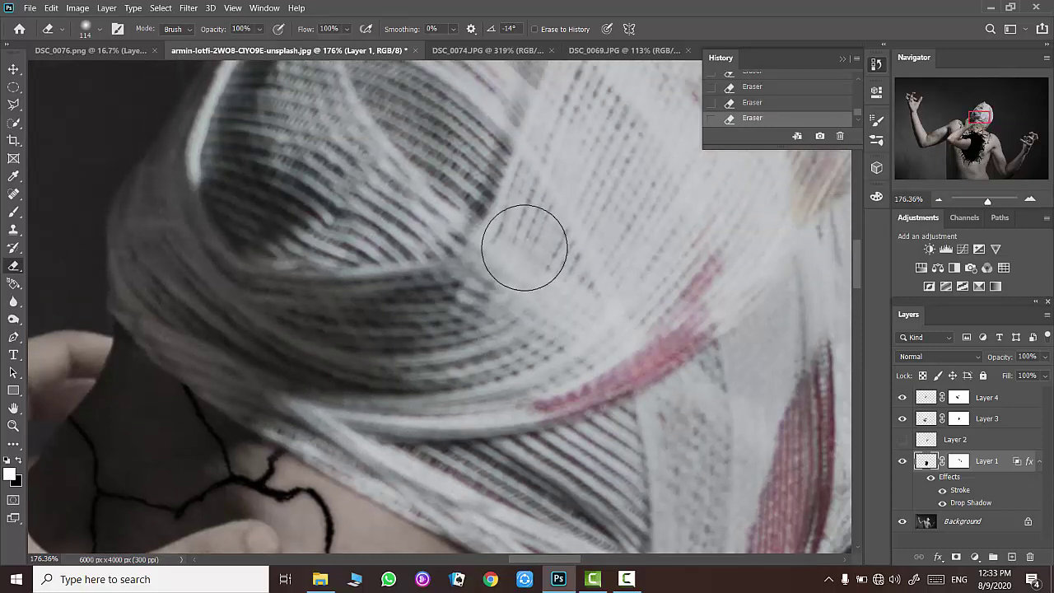
{"action": "scroll", "coordinate": [522, 238], "scroll_direction": "down", "scroll_amount": 4}
{"action": "scroll", "coordinate": [519, 242], "scroll_direction": "down", "scroll_amount": 2}
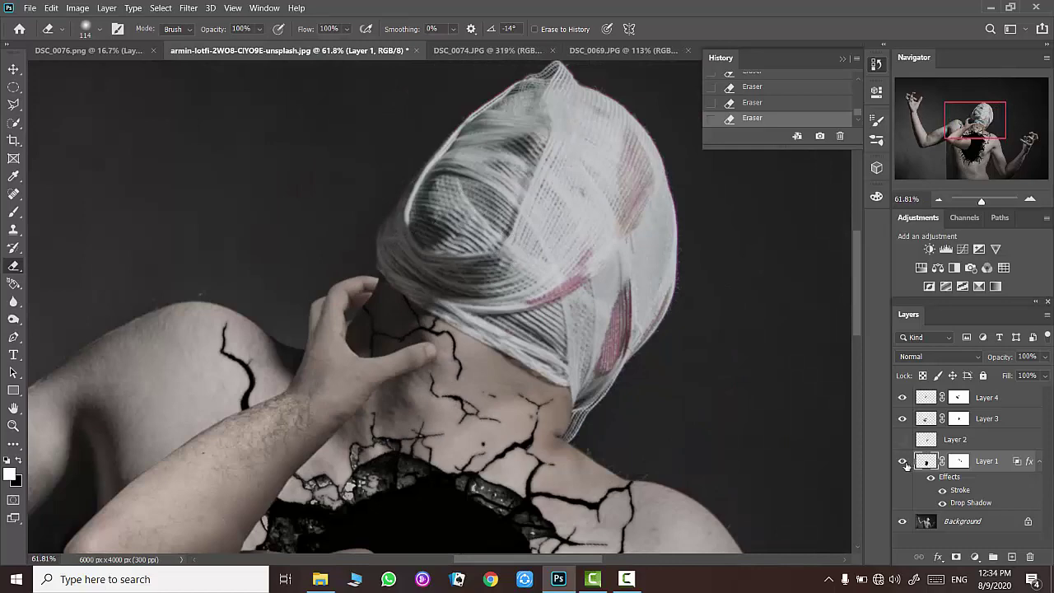
- Hide the arm layers, Layer 3 and Layer 4
{"action": "scroll", "coordinate": [666, 358], "scroll_direction": "up", "scroll_amount": 1}
{"action": "scroll", "coordinate": [665, 357], "scroll_direction": "up", "scroll_amount": 1}
{"action": "scroll", "coordinate": [668, 354], "scroll_direction": "up", "scroll_amount": 2}
{"action": "scroll", "coordinate": [672, 349], "scroll_direction": "down", "scroll_amount": 1}
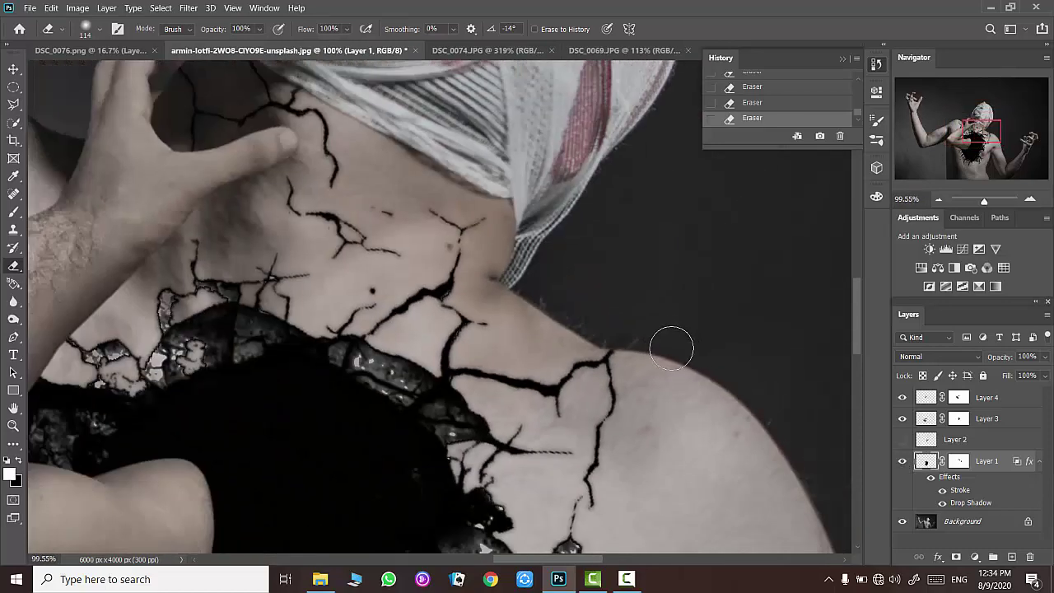
{"action": "scroll", "coordinate": [671, 346], "scroll_direction": "down", "scroll_amount": 8}
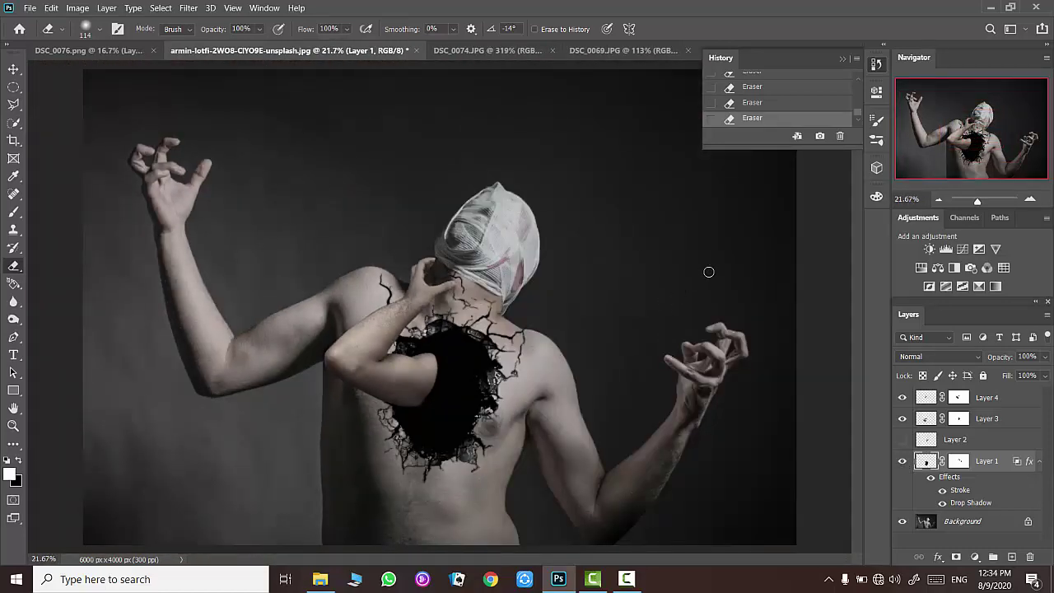
{"action": "left_click", "coordinate": [13, 425]}
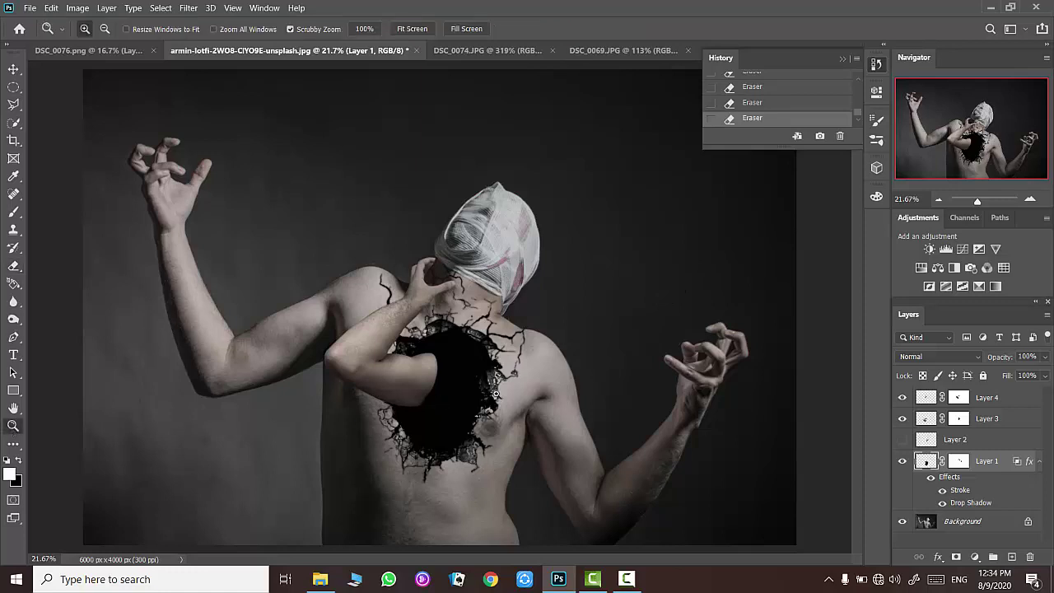
{"action": "left_click_drag", "start_coordinate": [901, 420], "coordinate": [901, 399]}
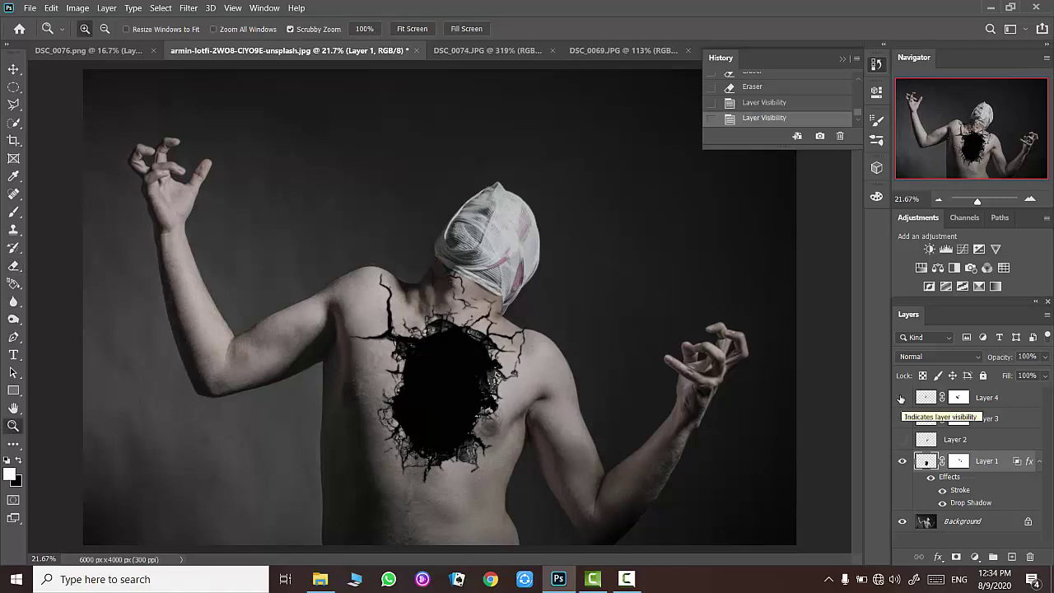
- Move the crack hole down and left on the back
{"action": "left_click", "coordinate": [13, 68]}
{"action": "left_click_drag", "start_coordinate": [444, 378], "coordinate": [429, 391]}
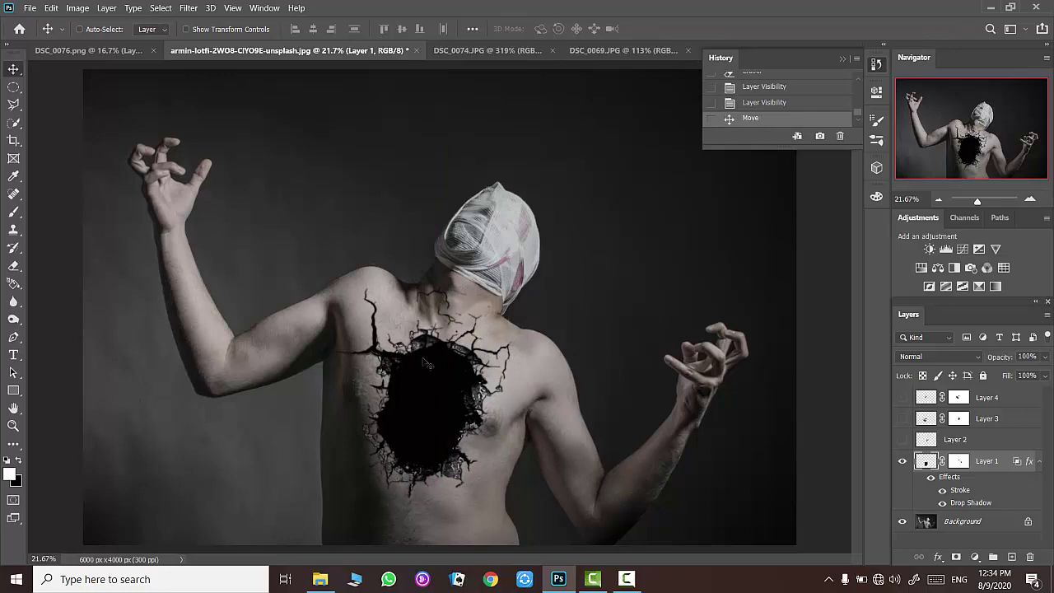
{"action": "key", "text": "z"}
{"action": "left_click_drag", "start_coordinate": [394, 264], "coordinate": [565, 251]}
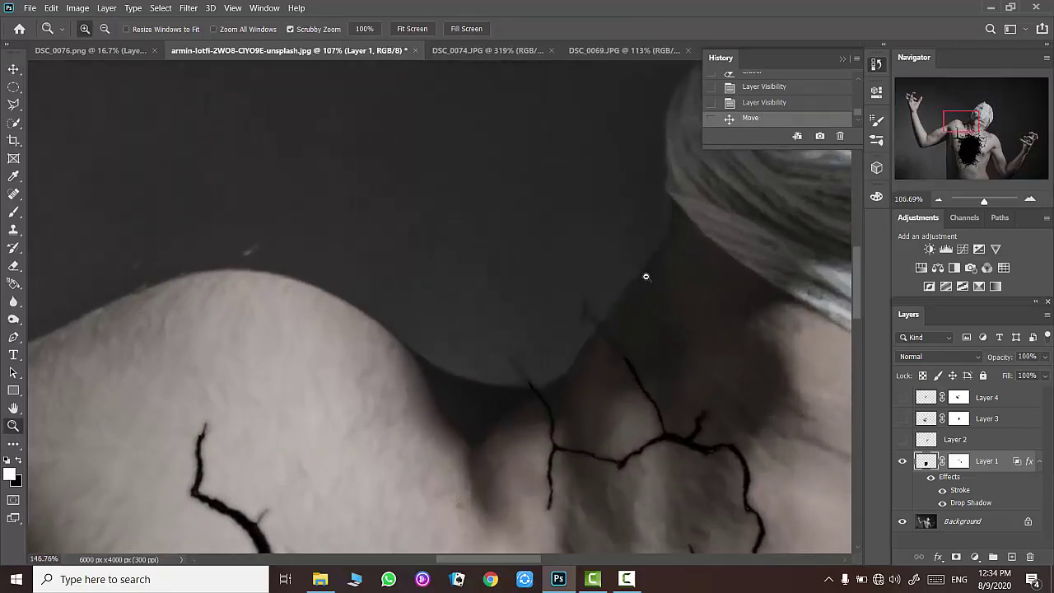
- Erase stray dark pixels along the shoulder edge on Layer 1
{"action": "left_click", "coordinate": [959, 460]}
{"action": "key", "text": "b"}
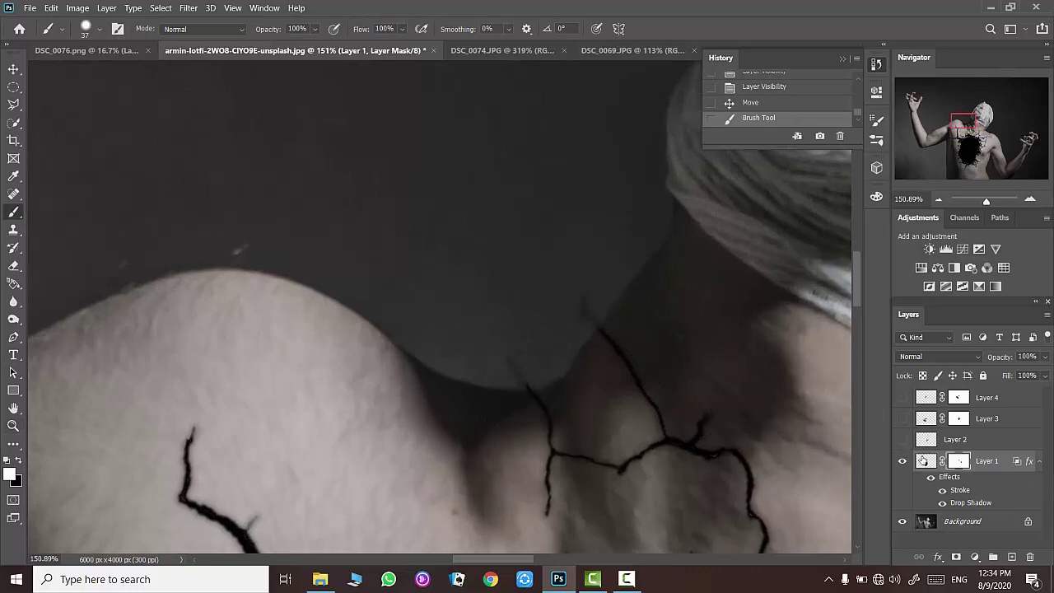
{"action": "left_click", "coordinate": [922, 461]}
{"action": "left_click", "coordinate": [13, 265]}
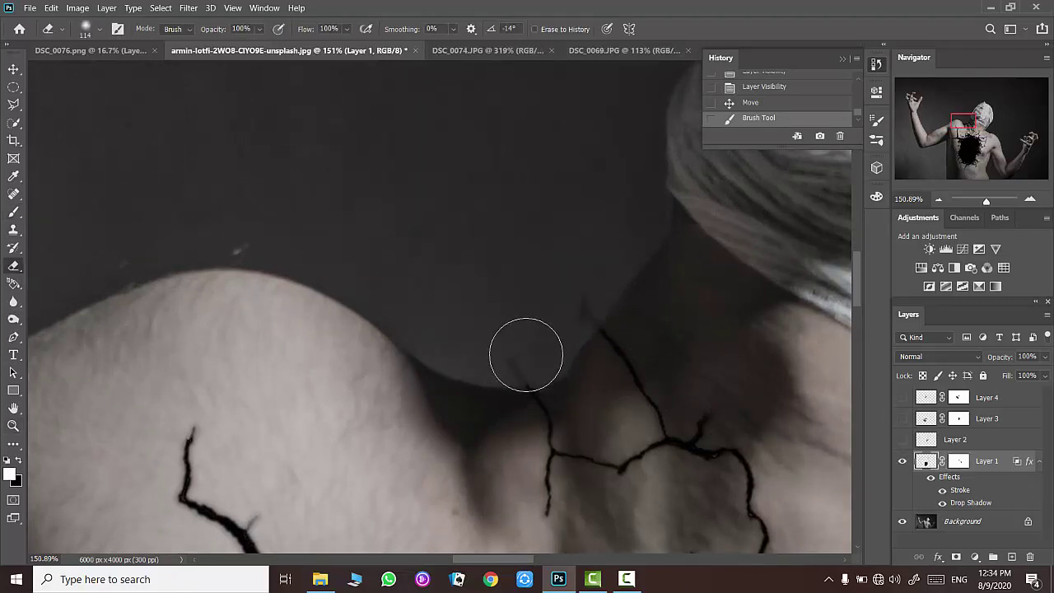
{"action": "mouse_move", "coordinate": [526, 355]}
{"action": "left_mouse_down"}
{"action": "mouse_move", "coordinate": [519, 288]}
{"action": "mouse_move", "coordinate": [574, 304]}
{"action": "mouse_move", "coordinate": [493, 331]}
{"action": "left_mouse_up"}
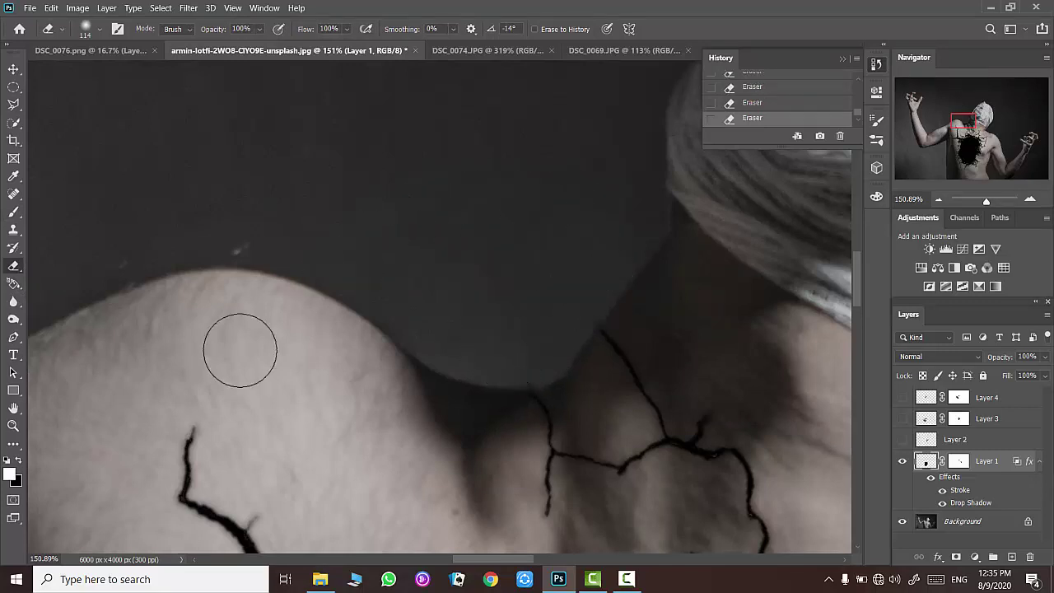
{"action": "scroll", "coordinate": [263, 321], "scroll_direction": "down", "scroll_amount": 5}
{"action": "key", "text": "z"}
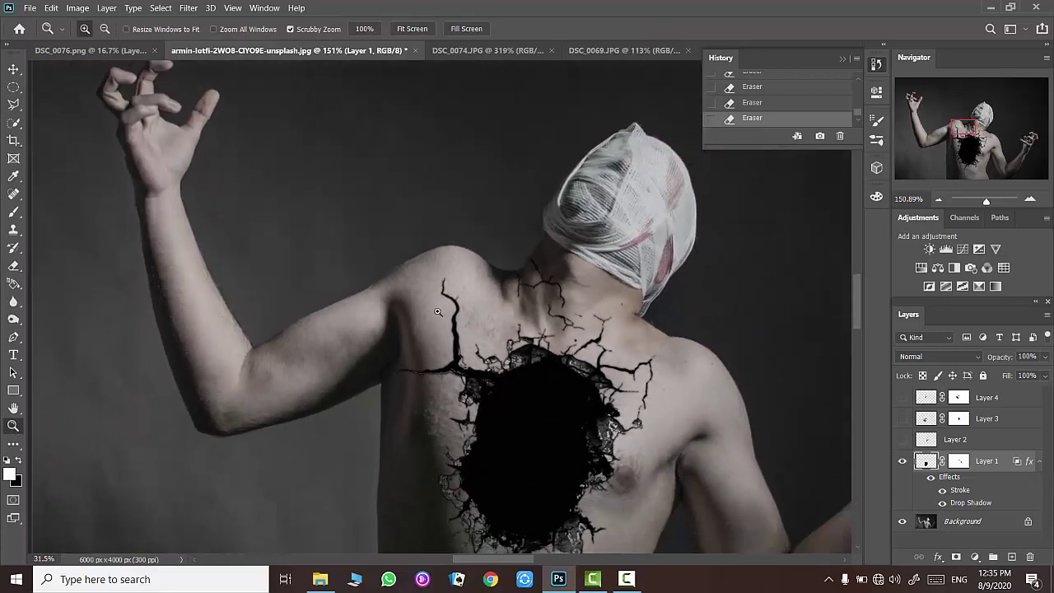
{"action": "left_click_drag", "start_coordinate": [438, 312], "coordinate": [421, 319]}
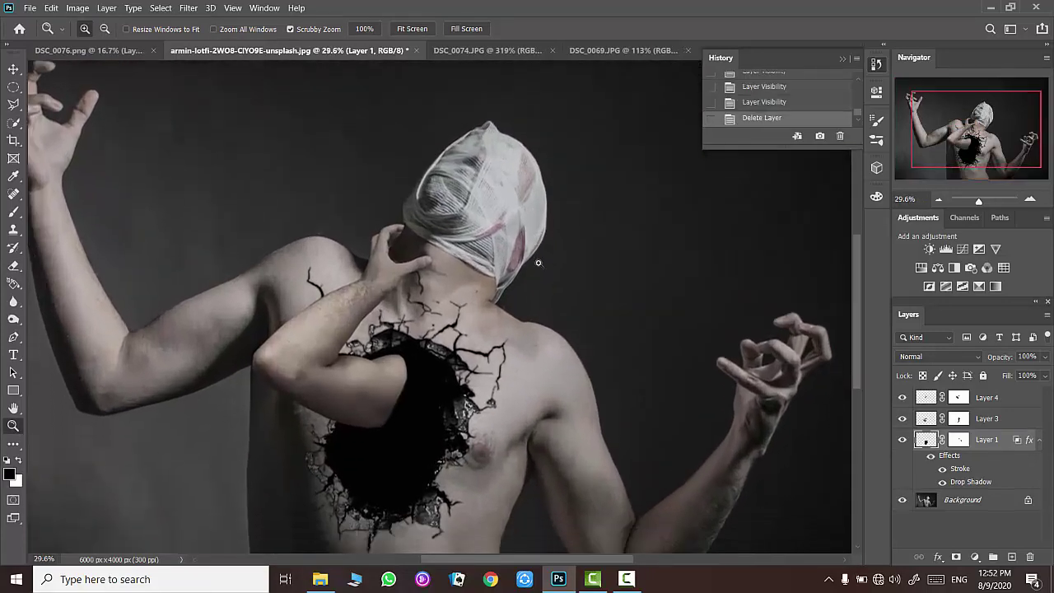
- Show Layers 3 and 4 again and frame the chest hole and raised arm
{"action": "left_click_drag", "start_coordinate": [508, 241], "coordinate": [513, 241]}
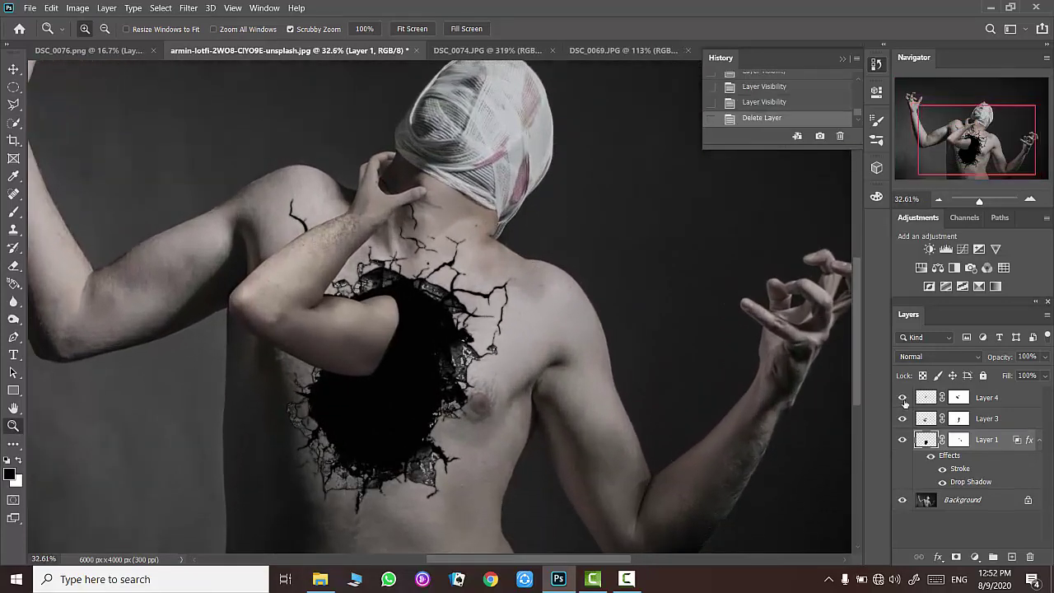
{"action": "left_click", "coordinate": [901, 397]}
{"action": "left_click", "coordinate": [901, 397]}
{"action": "left_click", "coordinate": [901, 418]}
{"action": "left_click", "coordinate": [901, 418]}
{"action": "left_click", "coordinate": [901, 418]}
{"action": "left_click_drag", "start_coordinate": [486, 322], "coordinate": [374, 233]}
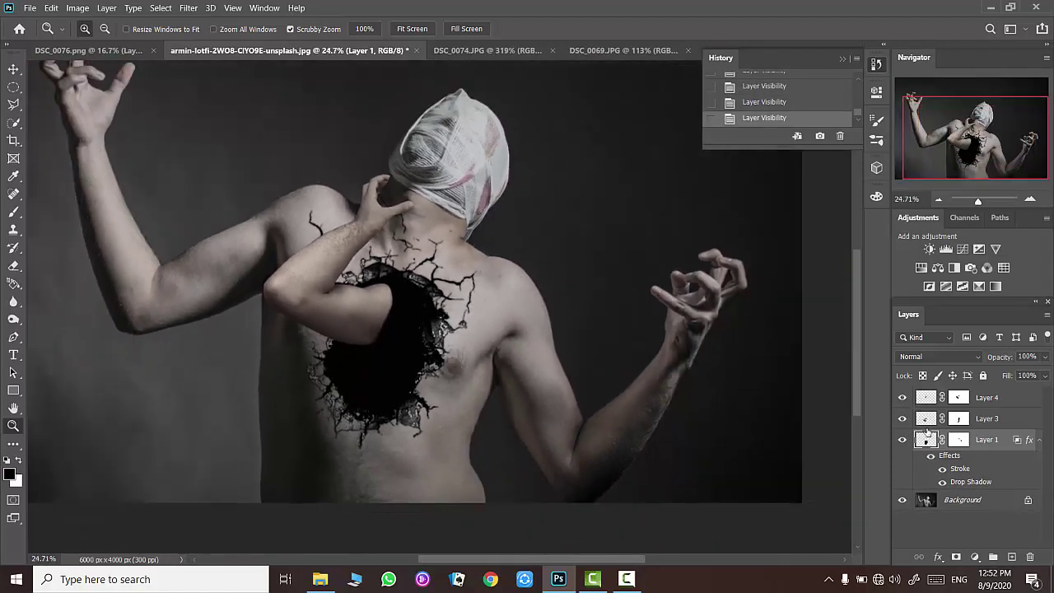
{"action": "left_click", "coordinate": [902, 418]}
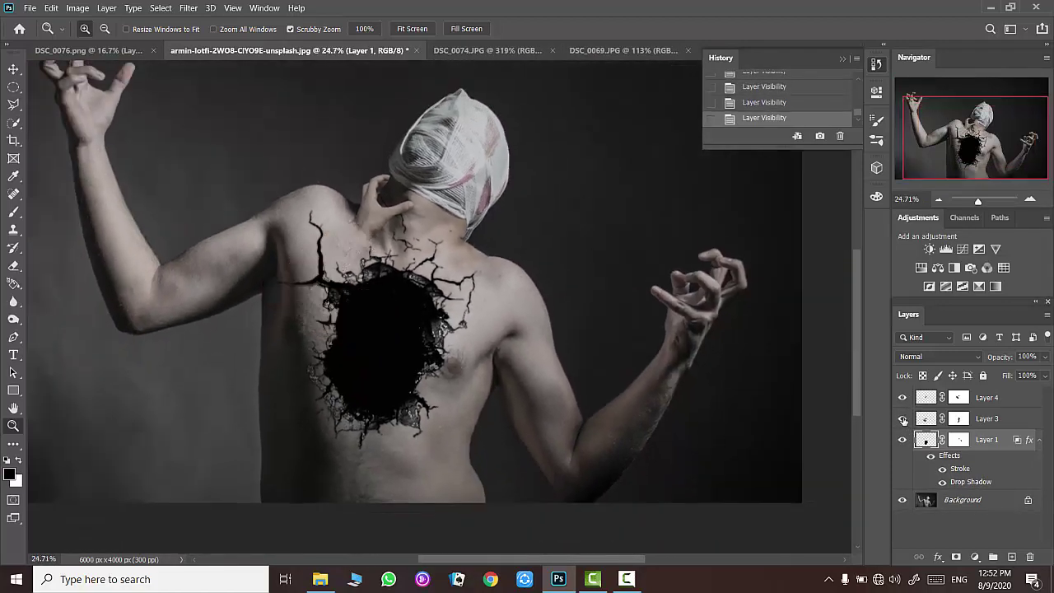
{"action": "left_click_drag", "start_coordinate": [426, 285], "coordinate": [494, 285]}
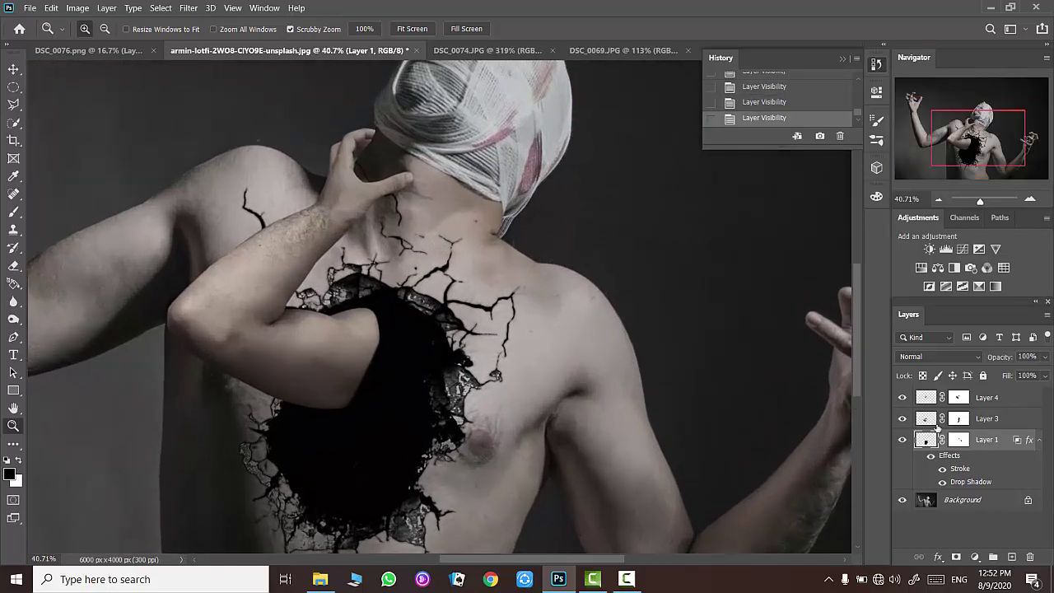
- Rotate the Layer 3 forearm to about -9.6° and nudge it toward the neck
{"action": "left_click", "coordinate": [928, 420]}
{"action": "key", "text": "ctrl+t"}
{"action": "key", "text": "Escape"}
{"action": "key", "text": "ctrl+t"}
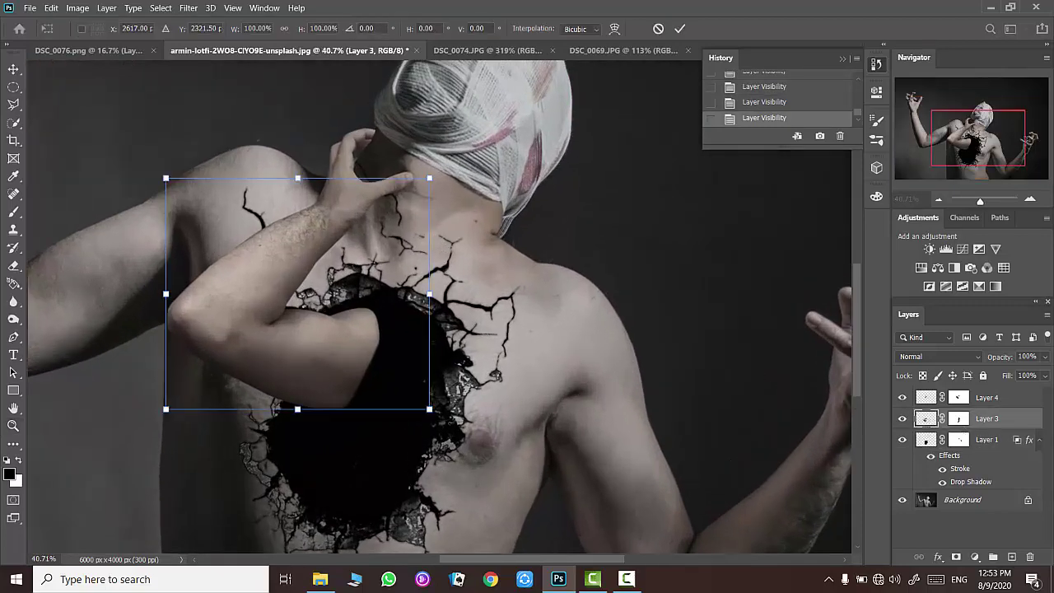
{"action": "mouse_move", "coordinate": [461, 425]}
{"action": "left_mouse_down"}
{"action": "mouse_move", "coordinate": [472, 409]}
{"action": "mouse_move", "coordinate": [475, 418]}
{"action": "left_mouse_up"}
{"action": "left_click_drag", "start_coordinate": [360, 331], "coordinate": [367, 341]}
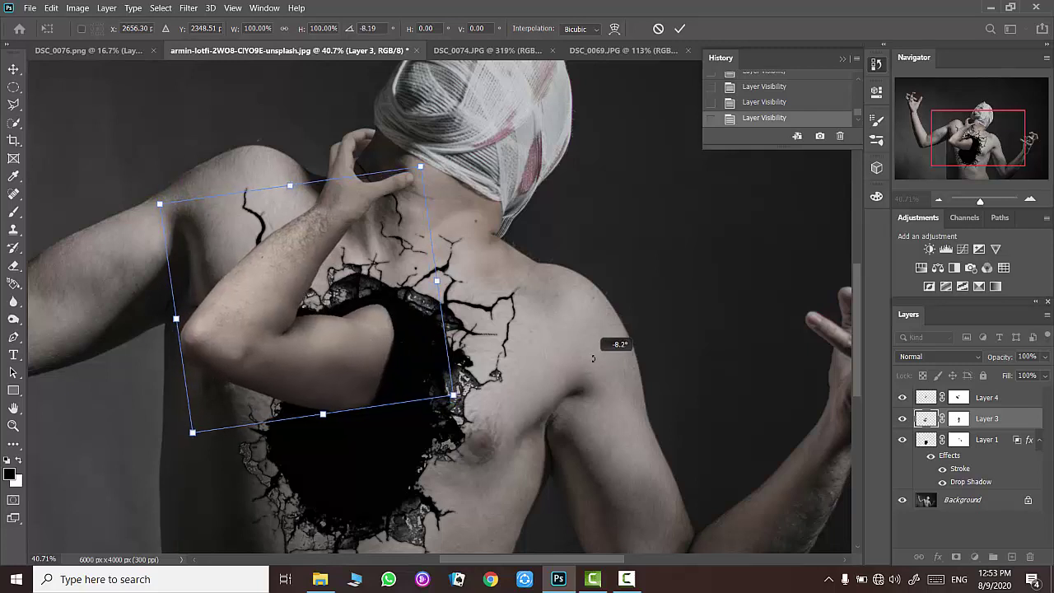
{"action": "left_click_drag", "start_coordinate": [616, 347], "coordinate": [612, 328]}
{"action": "left_click_drag", "start_coordinate": [306, 291], "coordinate": [324, 303]}
{"action": "left_click", "coordinate": [679, 28]}
- Fill Layer 4's mask black, then invert it to white to reveal the whole hand
{"action": "key", "text": "z"}
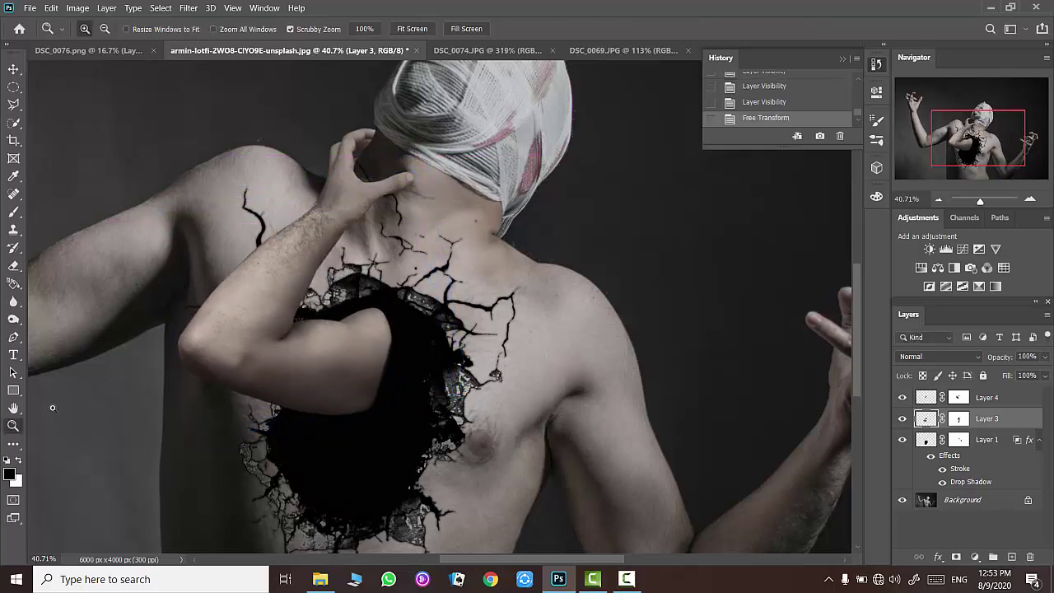
{"action": "left_click", "coordinate": [354, 247]}
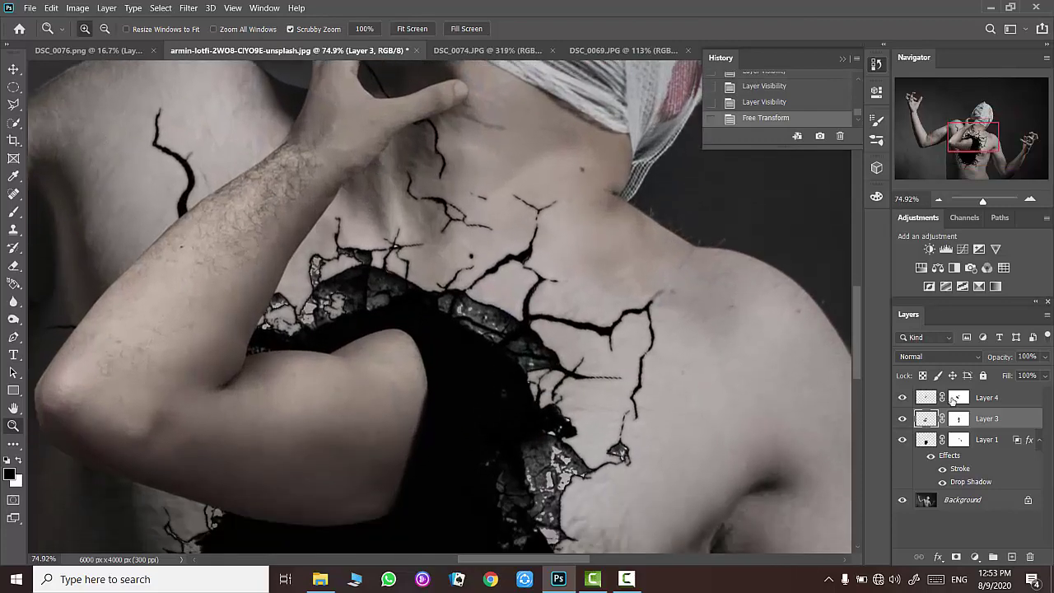
{"action": "left_click", "coordinate": [955, 398]}
{"action": "key", "text": "alt+BackSpace"}
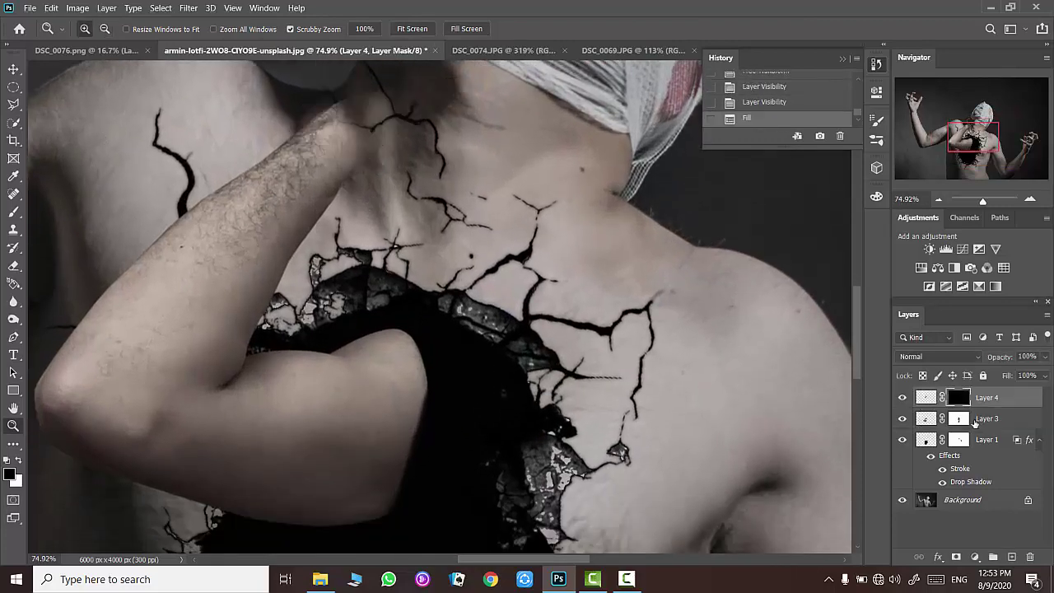
{"action": "key", "text": "ctrl+i"}
{"action": "scroll", "coordinate": [445, 305], "scroll_direction": "up", "scroll_amount": 1}
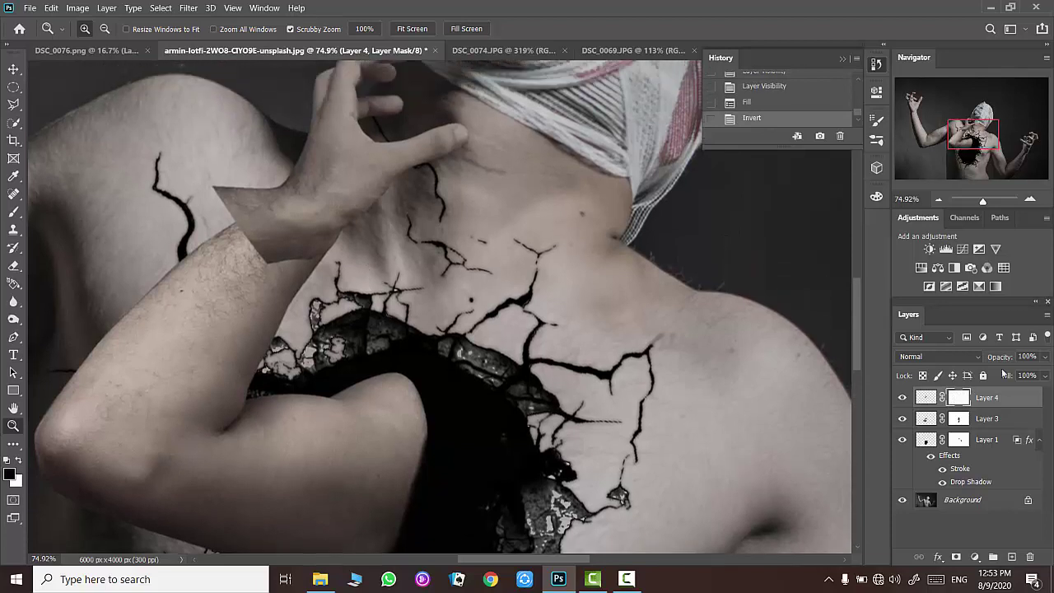
- Check alignment with Layer 3 at 50% fill, restore 100% fill, and target Layer 4's mask
{"action": "left_click", "coordinate": [902, 418]}
{"action": "left_click", "coordinate": [987, 419]}
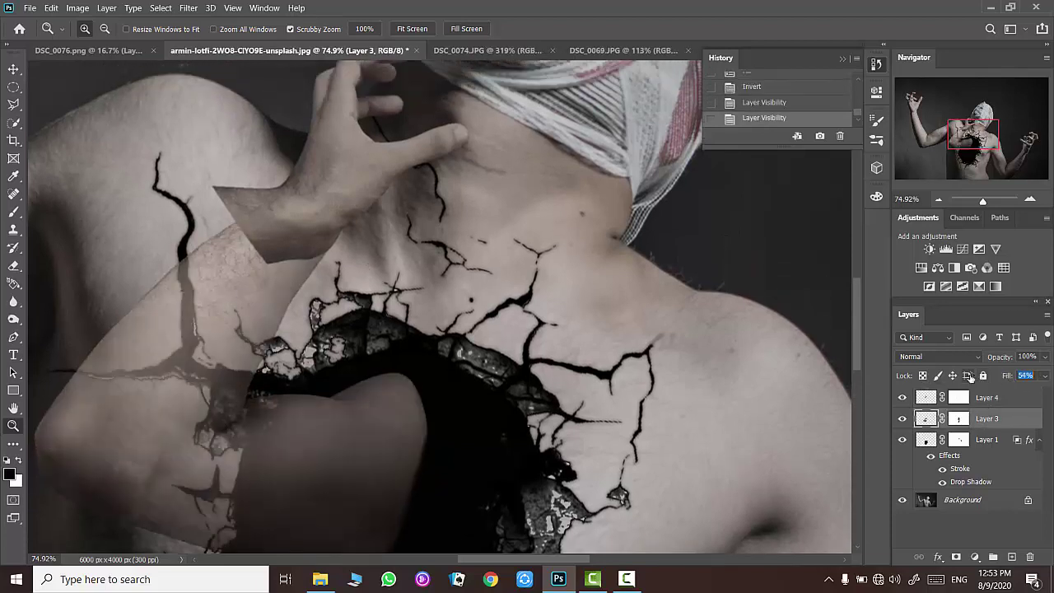
{"action": "type", "text": "50"}
{"action": "key", "text": "Return"}
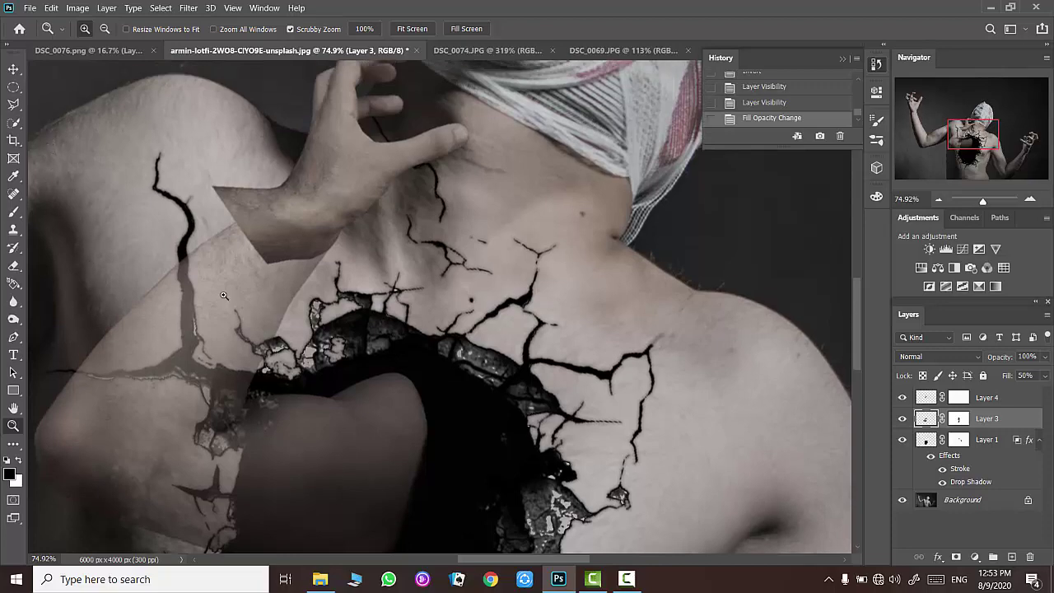
{"action": "mouse_move", "coordinate": [223, 295]}
{"action": "left_mouse_down"}
{"action": "mouse_move", "coordinate": [283, 239]}
{"action": "mouse_move", "coordinate": [247, 238]}
{"action": "left_mouse_up"}
{"action": "left_click", "coordinate": [902, 398]}
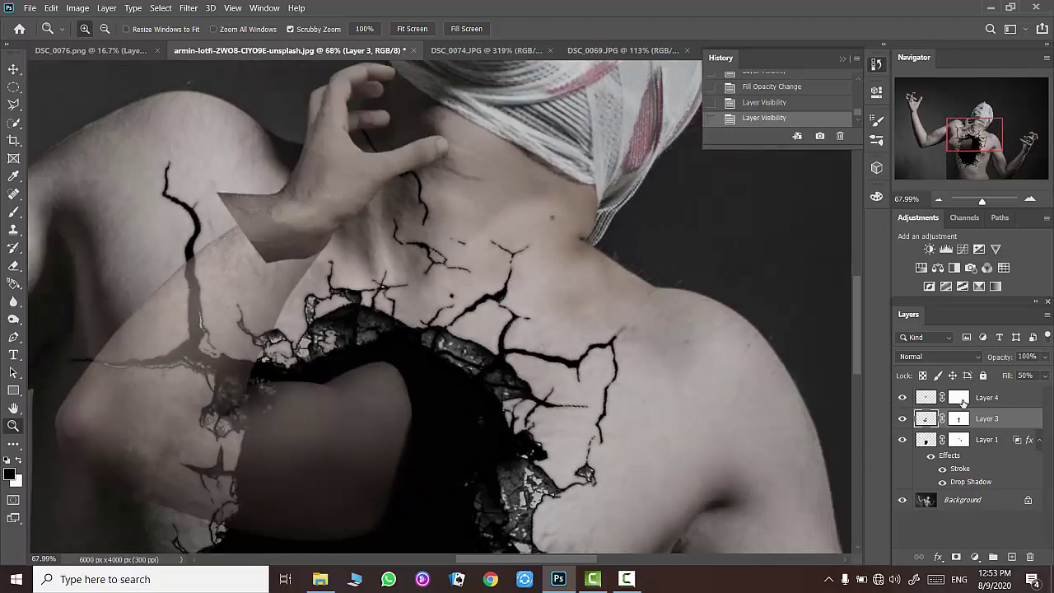
{"action": "left_click", "coordinate": [960, 398]}
{"action": "left_click", "coordinate": [926, 398]}
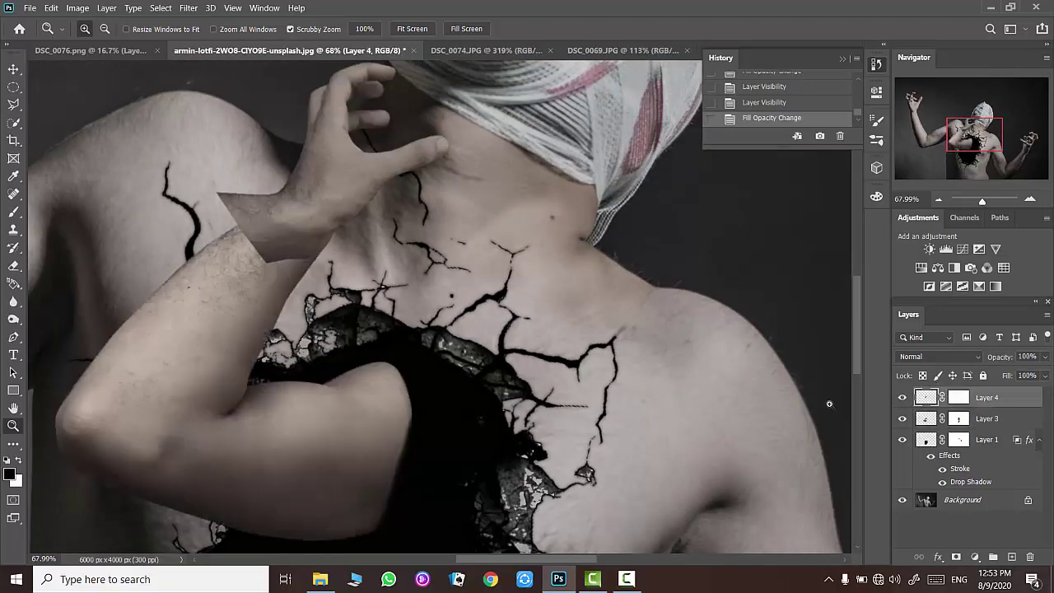
{"action": "left_click", "coordinate": [956, 398]}
- With a soft round brush, paint out the hard edge above the hand and wrist seam
{"action": "key", "text": "b"}
{"action": "scroll", "coordinate": [236, 205], "scroll_direction": "up", "scroll_amount": 3}
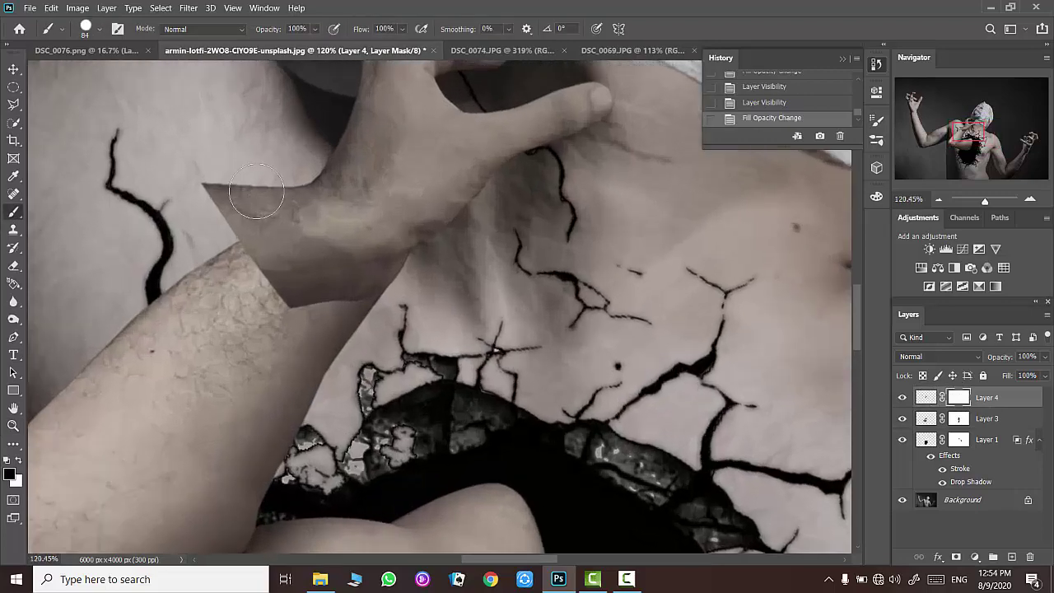
{"action": "right_click", "coordinate": [275, 200]}
{"action": "left_click", "coordinate": [306, 275]}
{"action": "key", "text": "Return"}
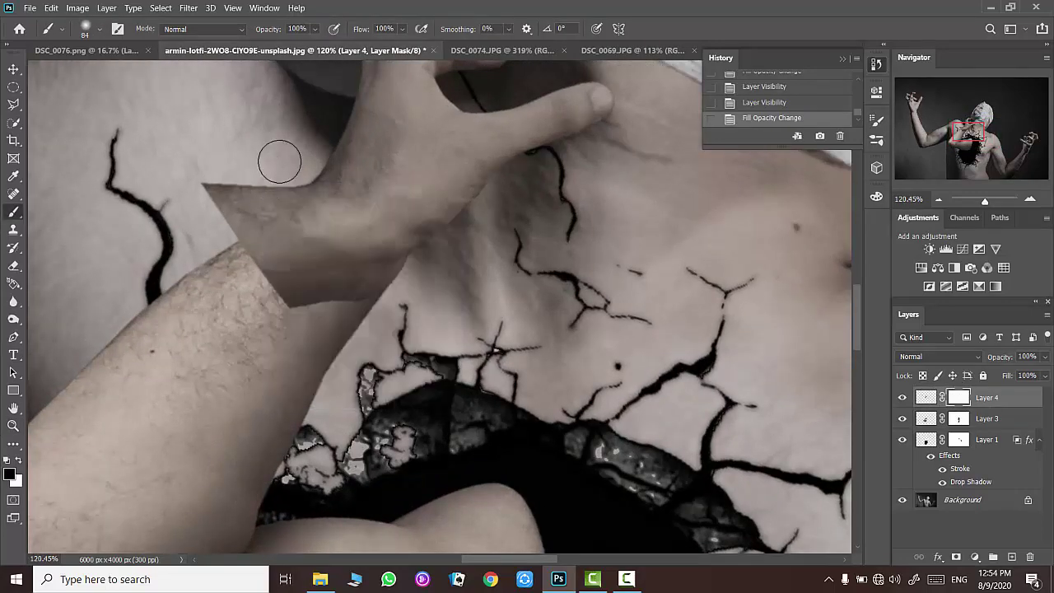
{"action": "left_click_drag", "start_coordinate": [280, 157], "coordinate": [283, 165]}
{"action": "scroll", "coordinate": [271, 189], "scroll_direction": "up", "scroll_amount": 1}
{"action": "scroll", "coordinate": [264, 204], "scroll_direction": "up", "scroll_amount": 4}
{"action": "key", "text": "bracketleft"}
{"action": "key", "text": "bracketleft"}
{"action": "key", "text": "bracketleft"}
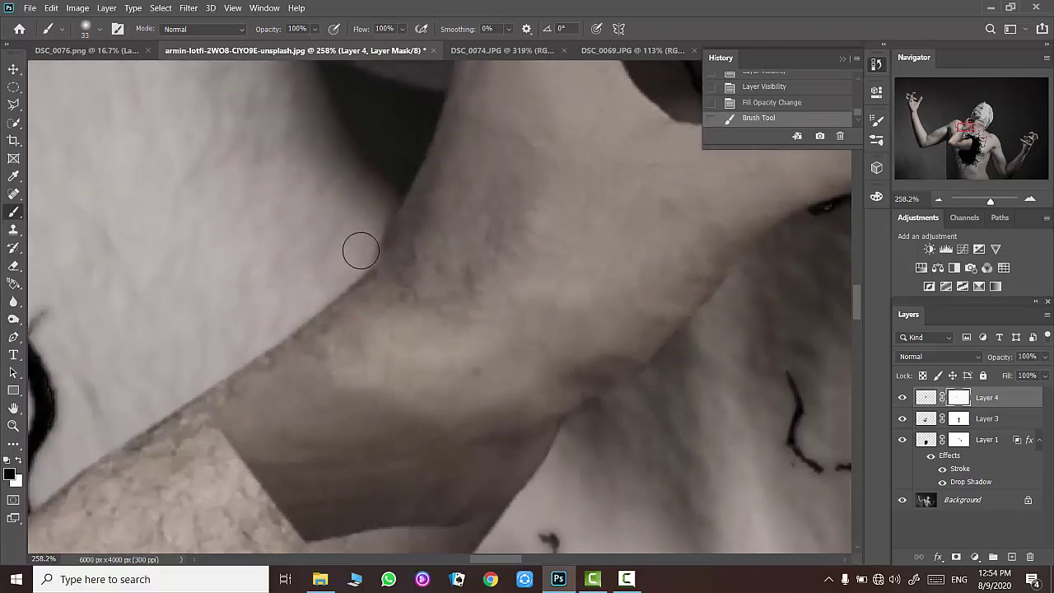
{"action": "left_click", "coordinate": [377, 179]}
- Raise brush hardness to about 54% and blend the wrist seam into the forearm
{"action": "right_click", "coordinate": [555, 382]}
{"action": "left_click_drag", "start_coordinate": [628, 406], "coordinate": [698, 403]}
{"action": "key", "text": "Return"}
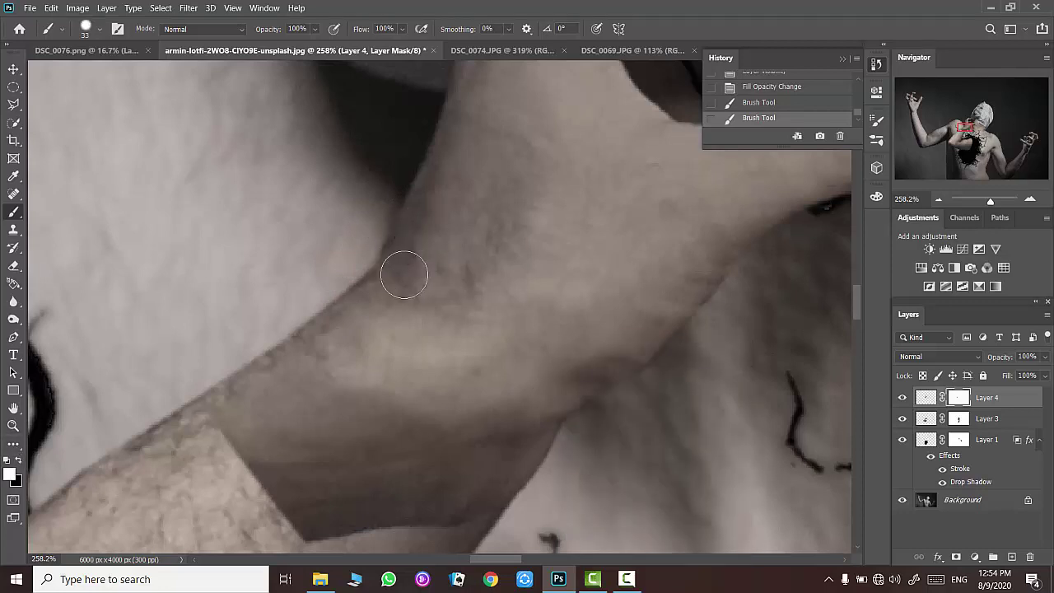
{"action": "left_click_drag", "start_coordinate": [401, 278], "coordinate": [354, 329]}
{"action": "scroll", "coordinate": [355, 329], "scroll_direction": "down", "scroll_amount": 3}
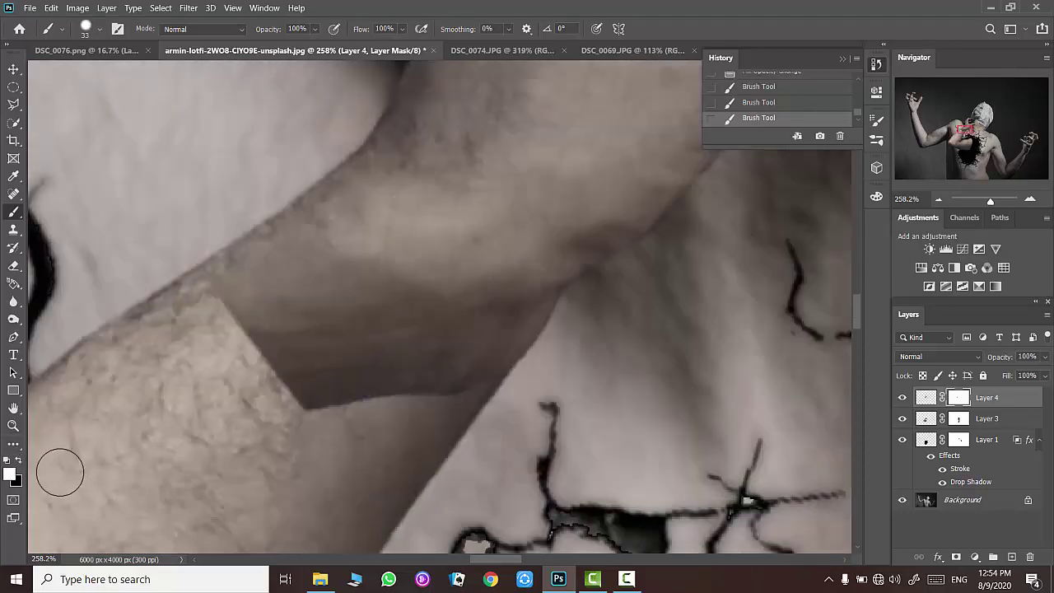
{"action": "scroll", "coordinate": [237, 352], "scroll_direction": "down", "scroll_amount": 5}
{"action": "right_click", "coordinate": [296, 370]}
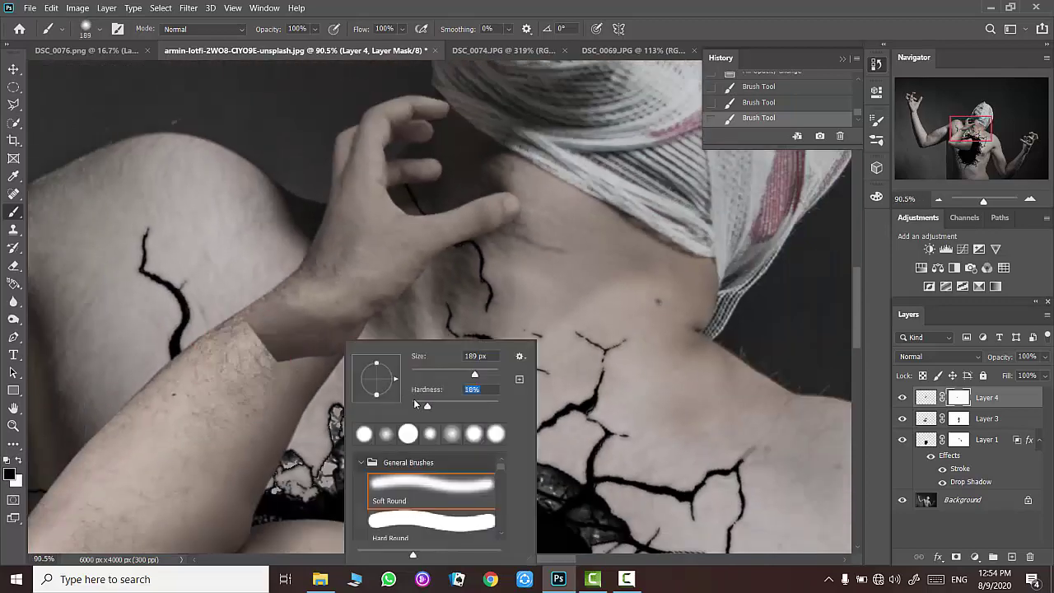
{"action": "key", "text": "Return"}
{"action": "left_click_drag", "start_coordinate": [436, 428], "coordinate": [350, 404]}
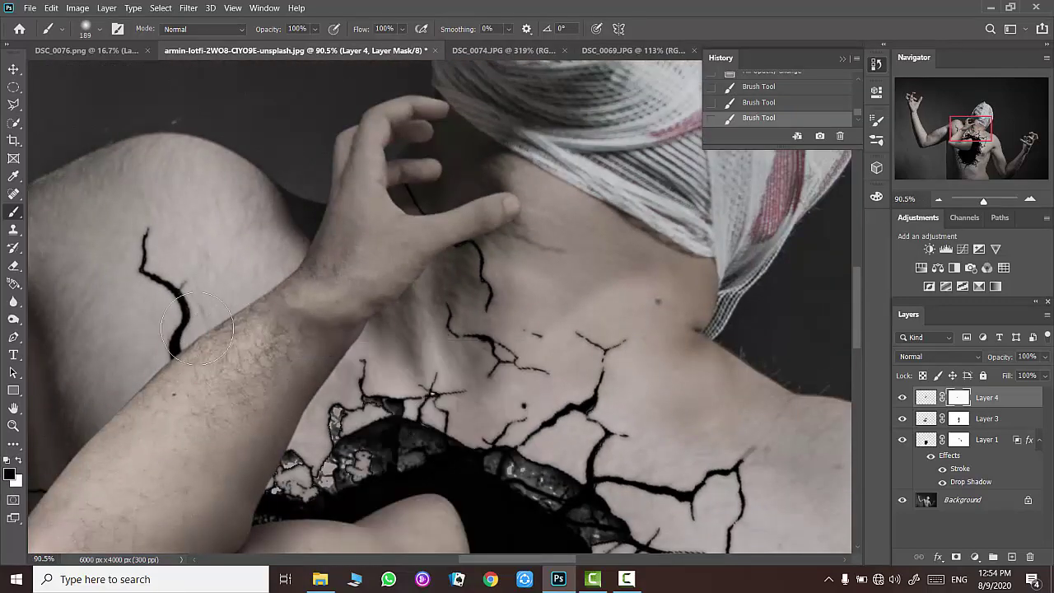
- Review the blended hand and forearm across the composite
{"action": "right_click", "coordinate": [360, 409]}
{"action": "key", "text": "Return"}
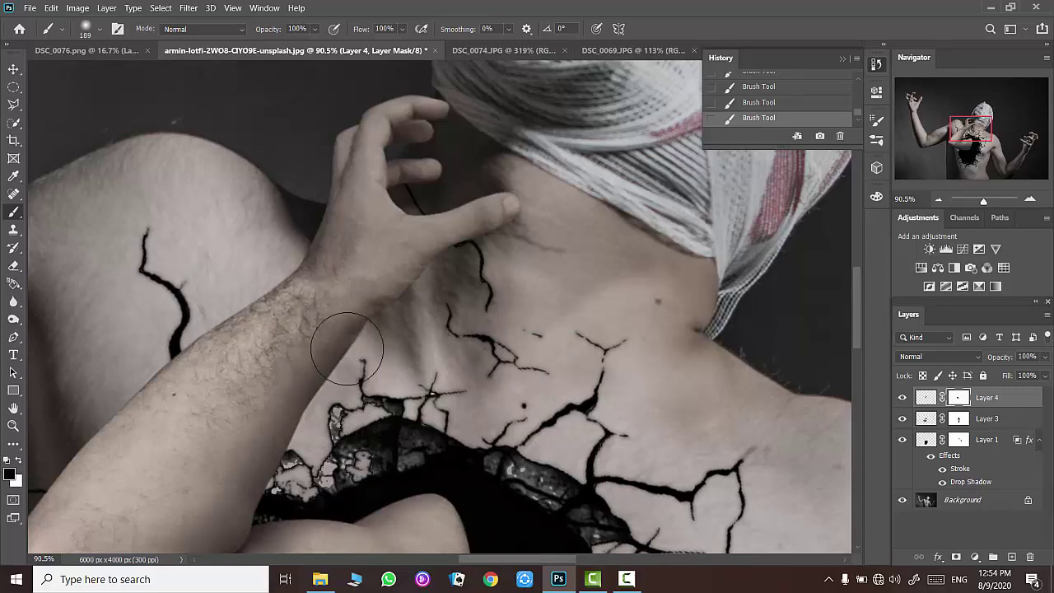
{"action": "scroll", "coordinate": [247, 379], "scroll_direction": "down", "scroll_amount": 1}
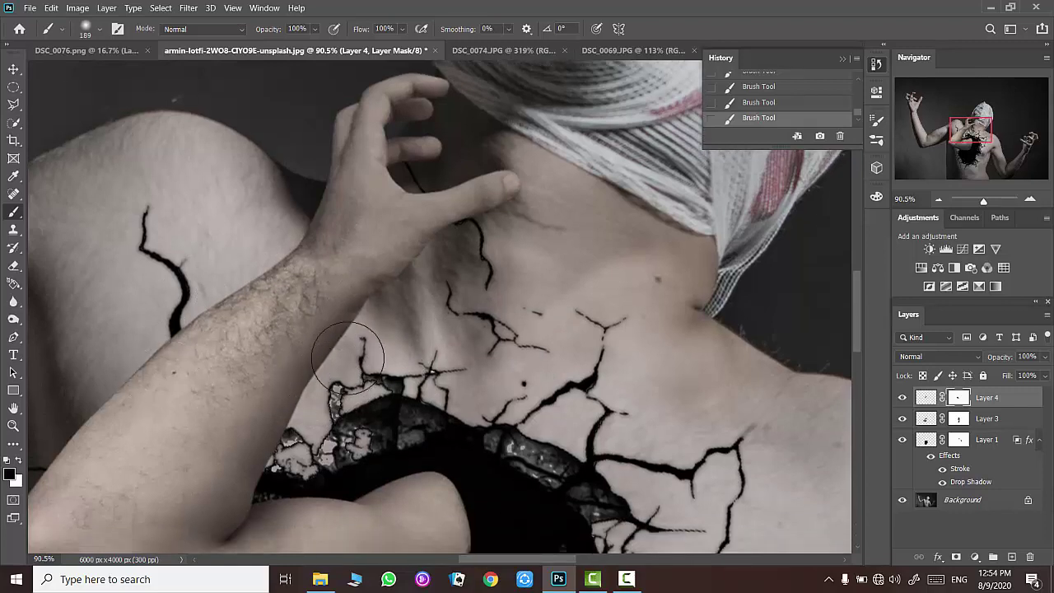
{"action": "scroll", "coordinate": [301, 358], "scroll_direction": "down", "scroll_amount": 5}
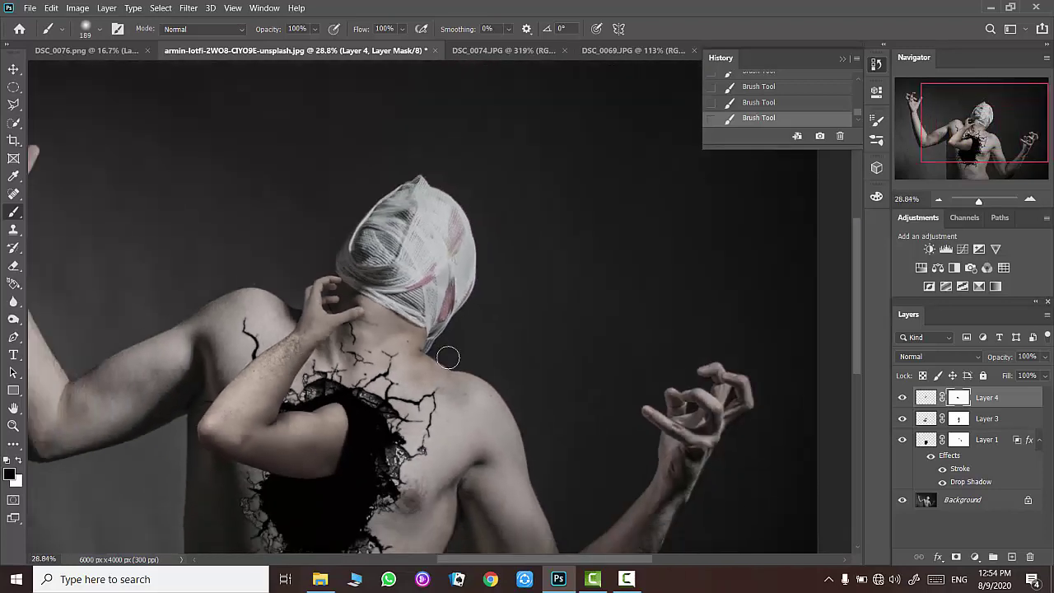
{"action": "scroll", "coordinate": [448, 356], "scroll_direction": "down", "scroll_amount": 3}
{"action": "scroll", "coordinate": [419, 382], "scroll_direction": "down", "scroll_amount": 2}
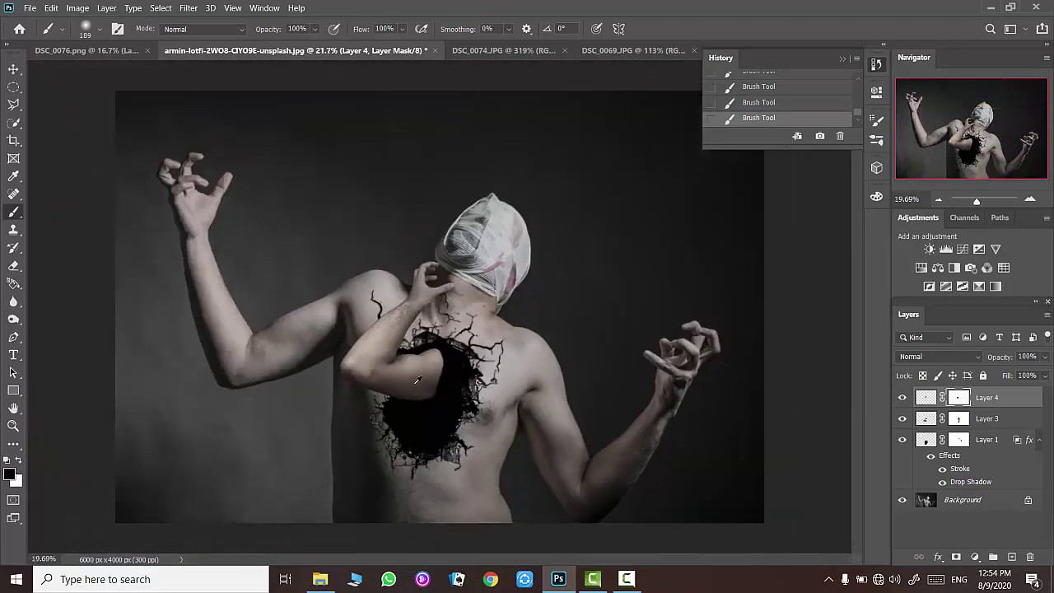
- Toggle the gripping arm layer off and on to compare, then zoom into the fingers
{"action": "left_click", "coordinate": [902, 398]}
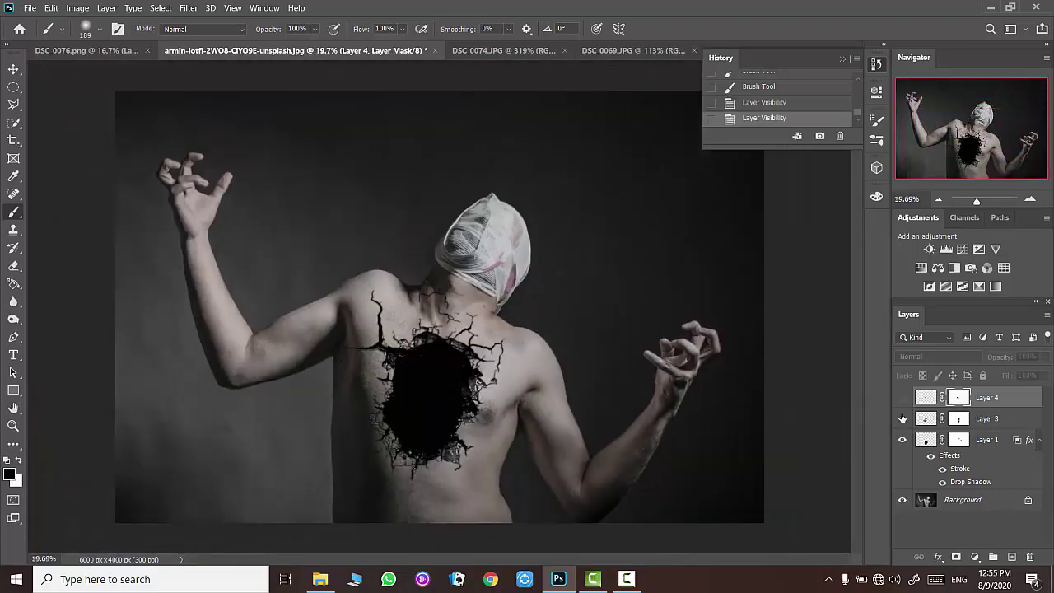
{"action": "left_click", "coordinate": [902, 398]}
{"action": "scroll", "coordinate": [579, 350], "scroll_direction": "up", "scroll_amount": 3}
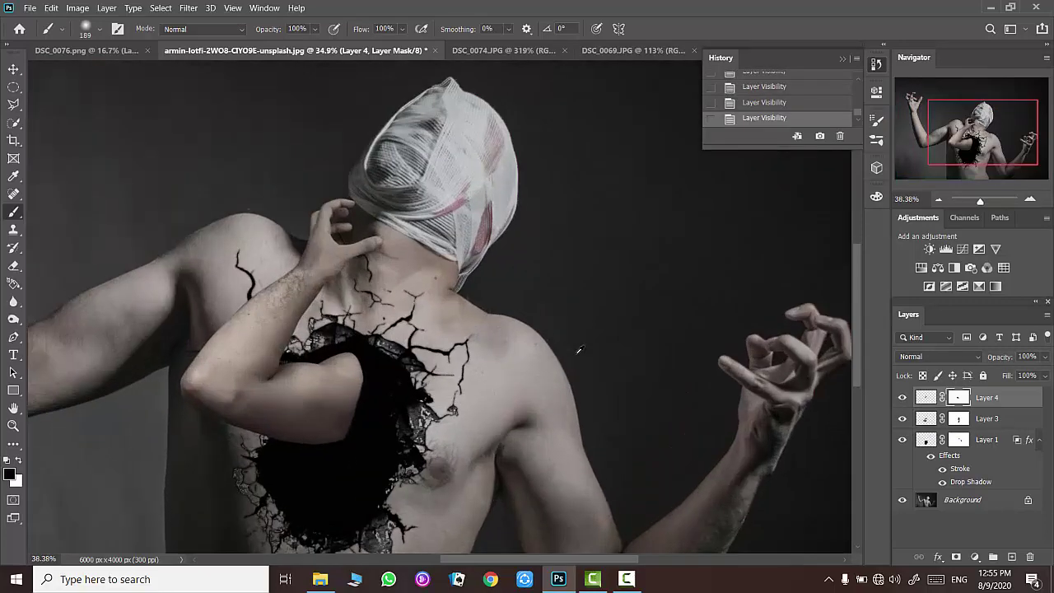
{"action": "scroll", "coordinate": [579, 350], "scroll_direction": "up", "scroll_amount": 2}
{"action": "scroll", "coordinate": [228, 193], "scroll_direction": "up", "scroll_amount": 3}
{"action": "scroll", "coordinate": [260, 196], "scroll_direction": "up", "scroll_amount": 3}
{"action": "scroll", "coordinate": [260, 196], "scroll_direction": "up", "scroll_amount": 1}
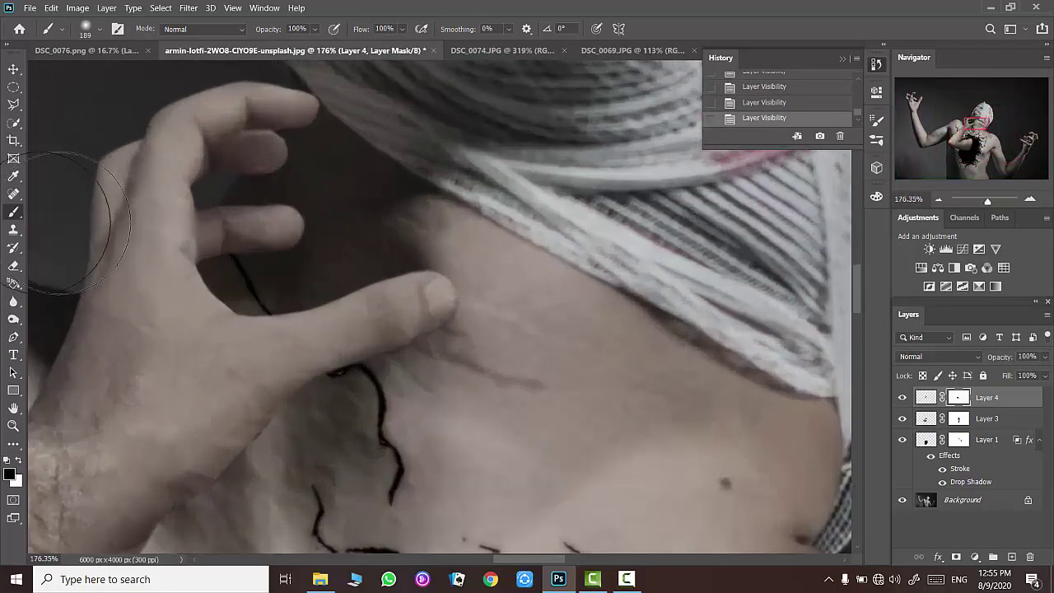
- Set a harder 81 px brush and restore the dark crack line and fingertip crescent
{"action": "right_click", "coordinate": [530, 283]}
{"action": "left_click_drag", "start_coordinate": [535, 281], "coordinate": [539, 281]}
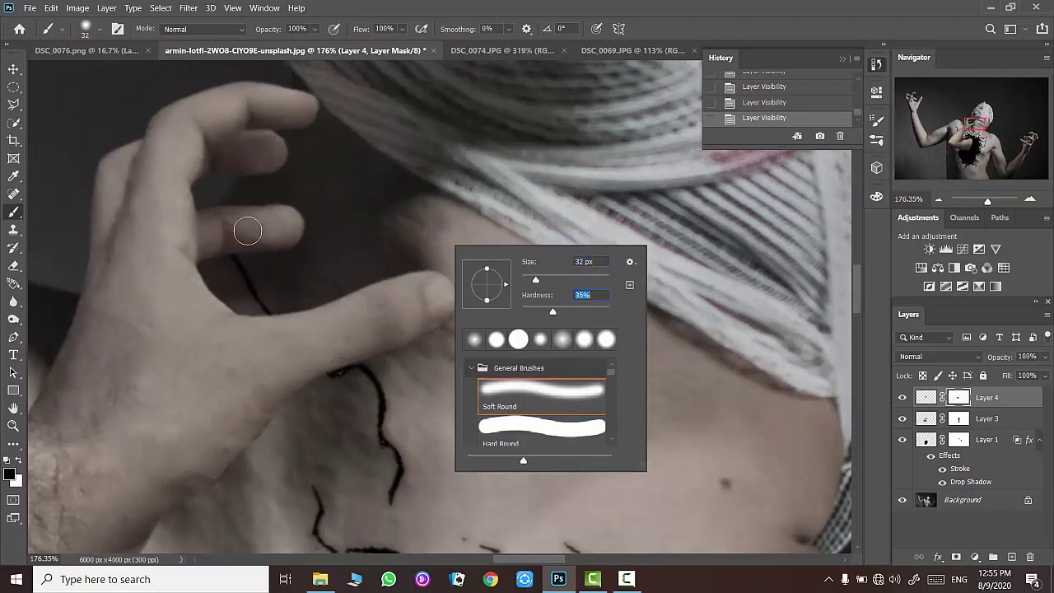
{"action": "mouse_move", "coordinate": [535, 280]}
{"action": "left_mouse_down"}
{"action": "mouse_move", "coordinate": [556, 280]}
{"action": "mouse_move", "coordinate": [574, 312]}
{"action": "left_mouse_up"}
{"action": "key", "text": "Return"}
{"action": "mouse_move", "coordinate": [271, 223]}
{"action": "left_mouse_down"}
{"action": "mouse_move", "coordinate": [245, 244]}
{"action": "mouse_move", "coordinate": [280, 224]}
{"action": "left_mouse_up"}
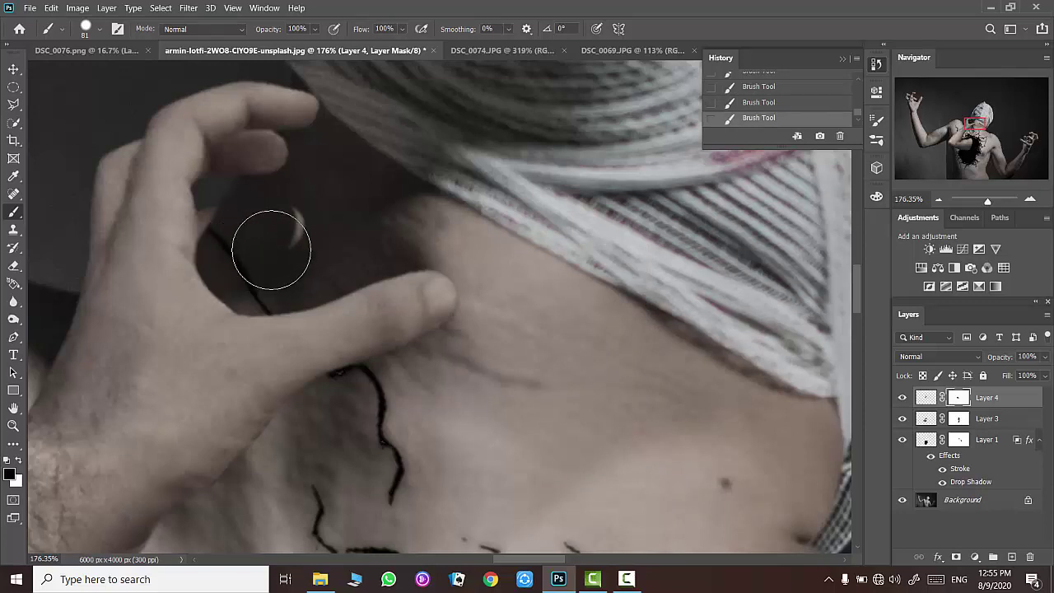
{"action": "left_click_drag", "start_coordinate": [270, 235], "coordinate": [315, 215]}
- Zoom closer and, with a smaller 28 px brush, refine the fingertip edge against the neck
{"action": "scroll", "coordinate": [304, 247], "scroll_direction": "up", "scroll_amount": 2}
{"action": "scroll", "coordinate": [280, 288], "scroll_direction": "up", "scroll_amount": 2}
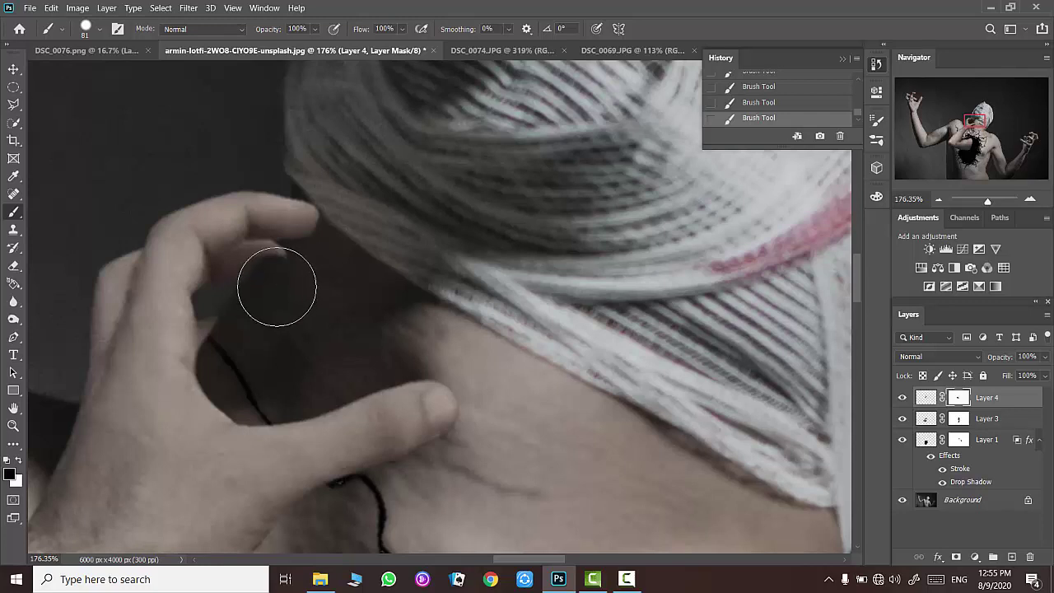
{"action": "scroll", "coordinate": [185, 303], "scroll_direction": "up", "scroll_amount": 3, "text": "alt"}
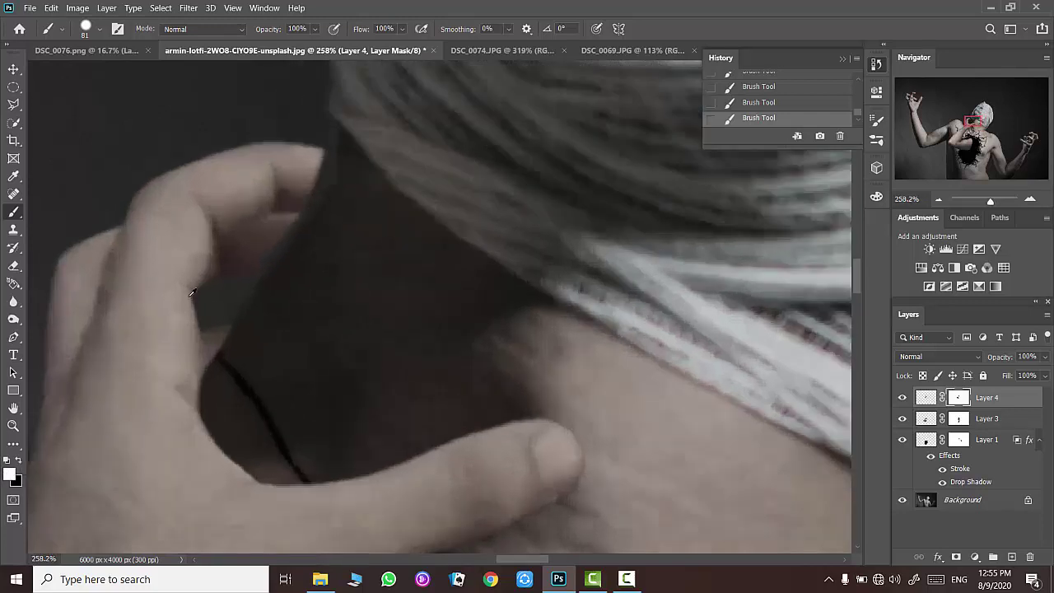
{"action": "scroll", "coordinate": [185, 303], "scroll_direction": "up", "scroll_amount": 2, "text": "alt"}
{"action": "left_click_drag", "start_coordinate": [275, 181], "coordinate": [247, 181]}
{"action": "left_click_drag", "start_coordinate": [321, 182], "coordinate": [290, 204]}
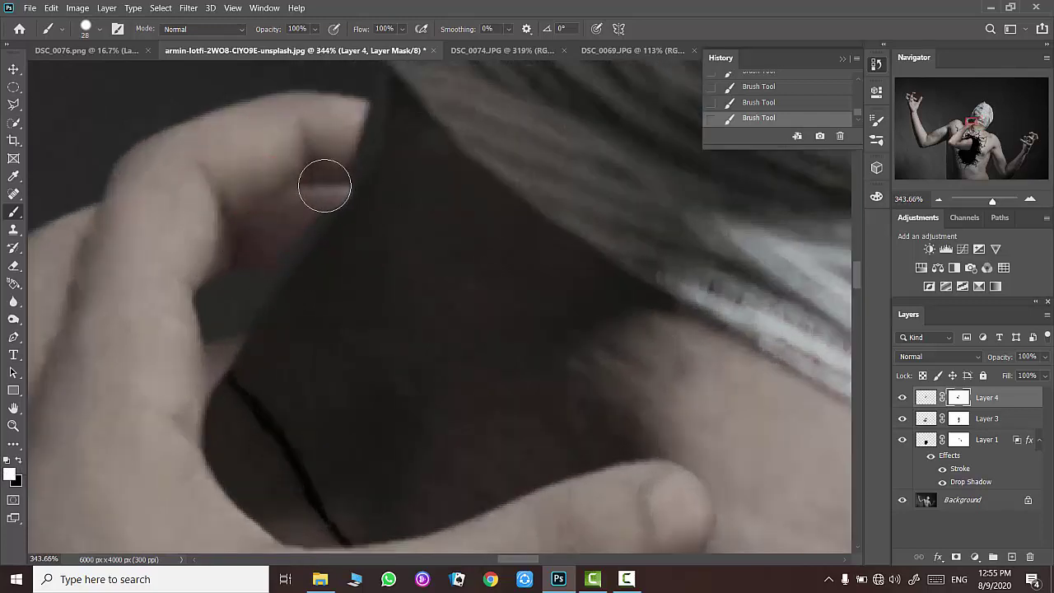
{"action": "right_click", "coordinate": [374, 188]}
{"action": "key", "text": "Escape"}
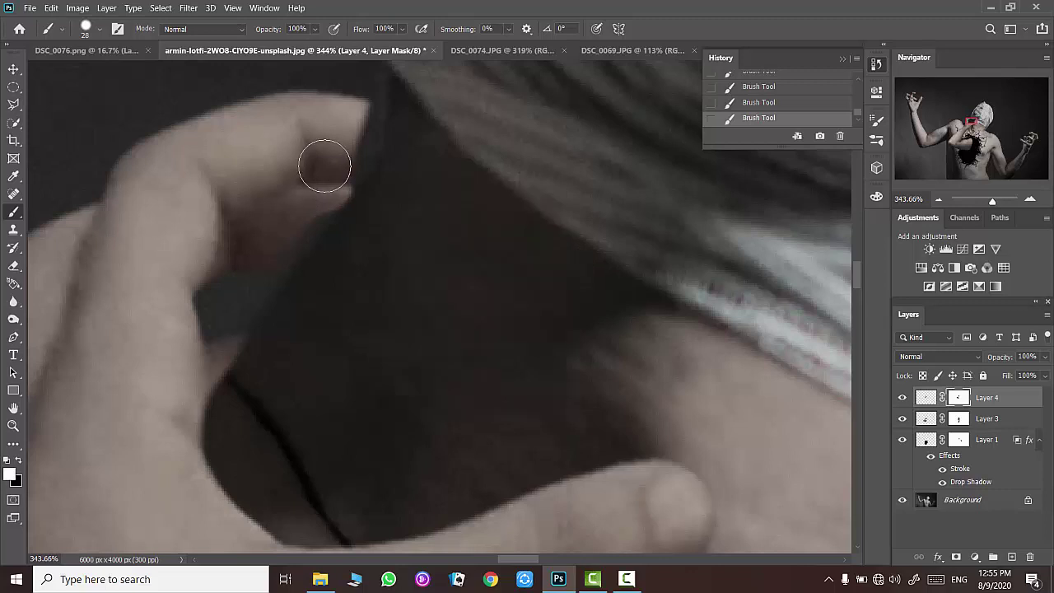
{"action": "left_click_drag", "start_coordinate": [346, 141], "coordinate": [353, 146]}
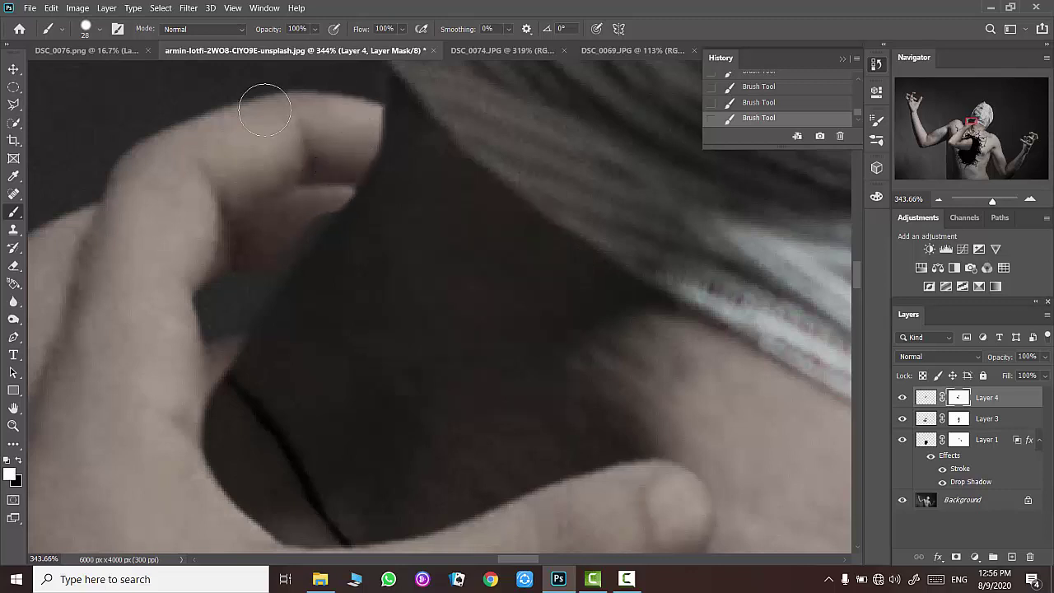
- Clean up Layer 4's mask in the gap under the finger, then zoom out to the full composite
{"action": "scroll", "coordinate": [322, 196], "scroll_direction": "up", "scroll_amount": 3}
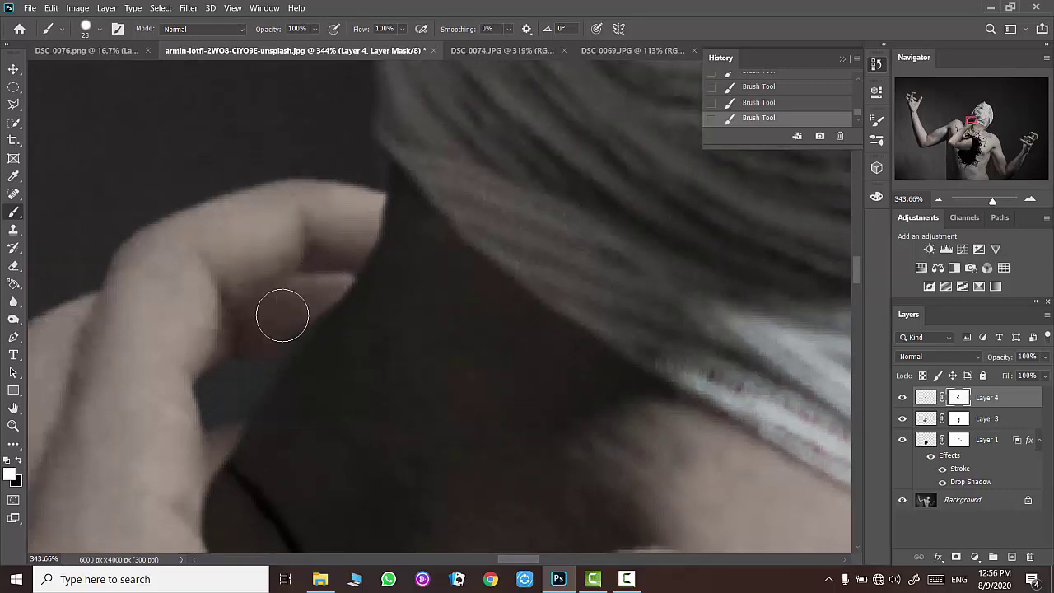
{"action": "mouse_move", "coordinate": [284, 321]}
{"action": "left_mouse_down"}
{"action": "mouse_move", "coordinate": [333, 195]}
{"action": "mouse_move", "coordinate": [342, 251]}
{"action": "left_mouse_up"}
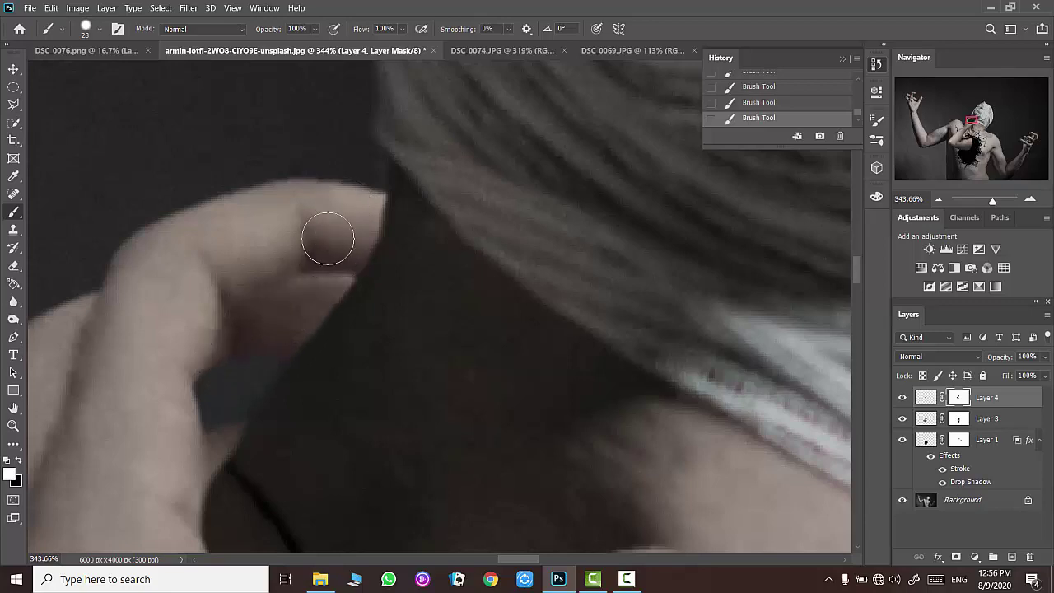
{"action": "scroll", "coordinate": [328, 238], "scroll_direction": "down", "scroll_amount": 3}
{"action": "scroll", "coordinate": [294, 275], "scroll_direction": "down", "scroll_amount": 3}
{"action": "scroll", "coordinate": [294, 274], "scroll_direction": "down", "scroll_amount": 3}
{"action": "scroll", "coordinate": [288, 317], "scroll_direction": "up", "scroll_amount": 2}
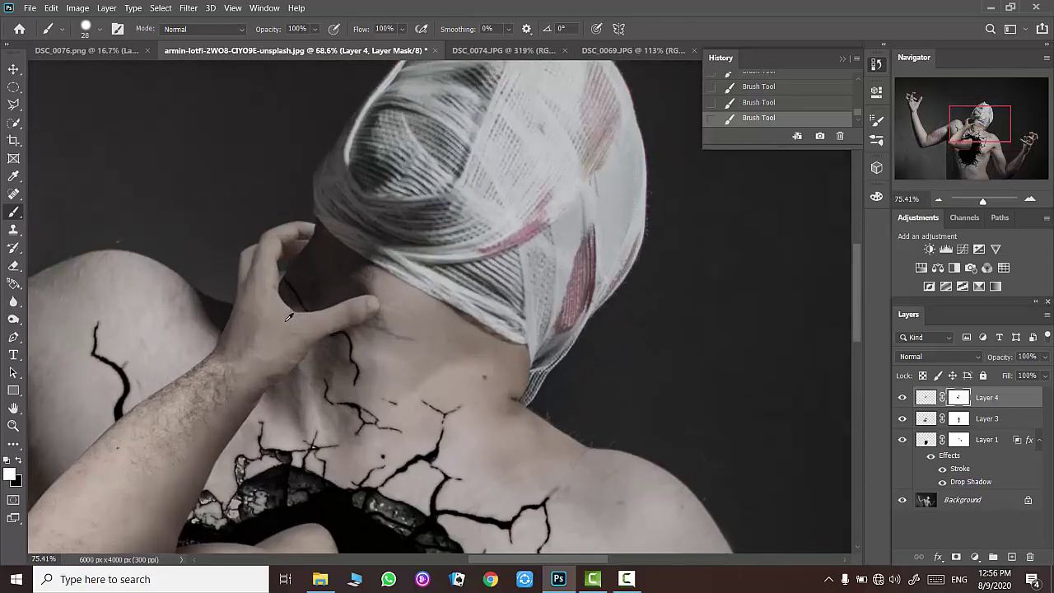
{"action": "scroll", "coordinate": [288, 321], "scroll_direction": "down", "scroll_amount": 1}
{"action": "scroll", "coordinate": [289, 330], "scroll_direction": "down", "scroll_amount": 2}
{"action": "scroll", "coordinate": [289, 338], "scroll_direction": "down", "scroll_amount": 2}
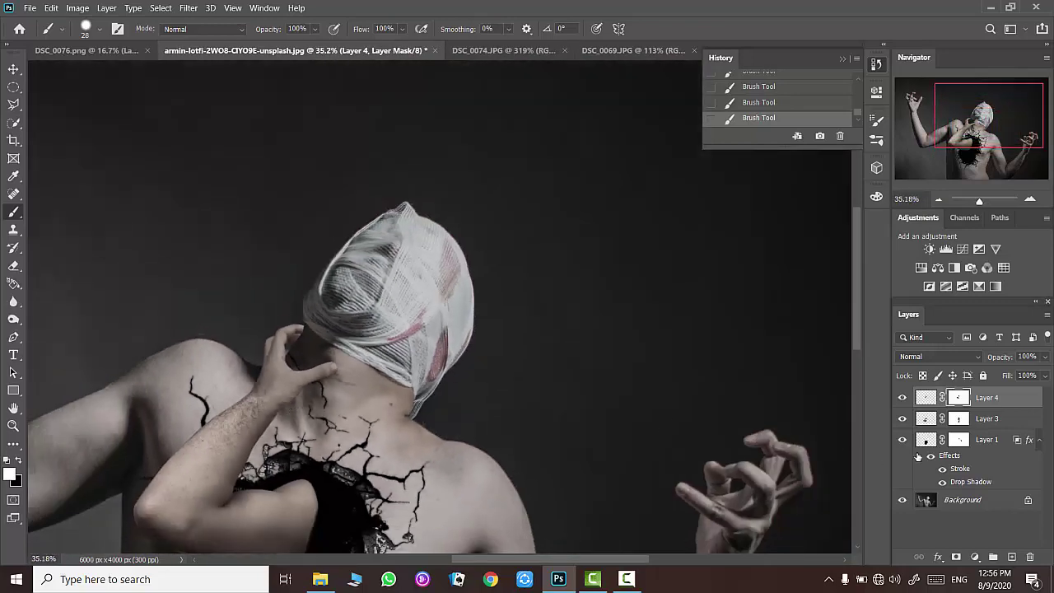
{"action": "scroll", "coordinate": [365, 382], "scroll_direction": "down", "scroll_amount": 1}
{"action": "scroll", "coordinate": [366, 382], "scroll_direction": "down", "scroll_amount": 1}
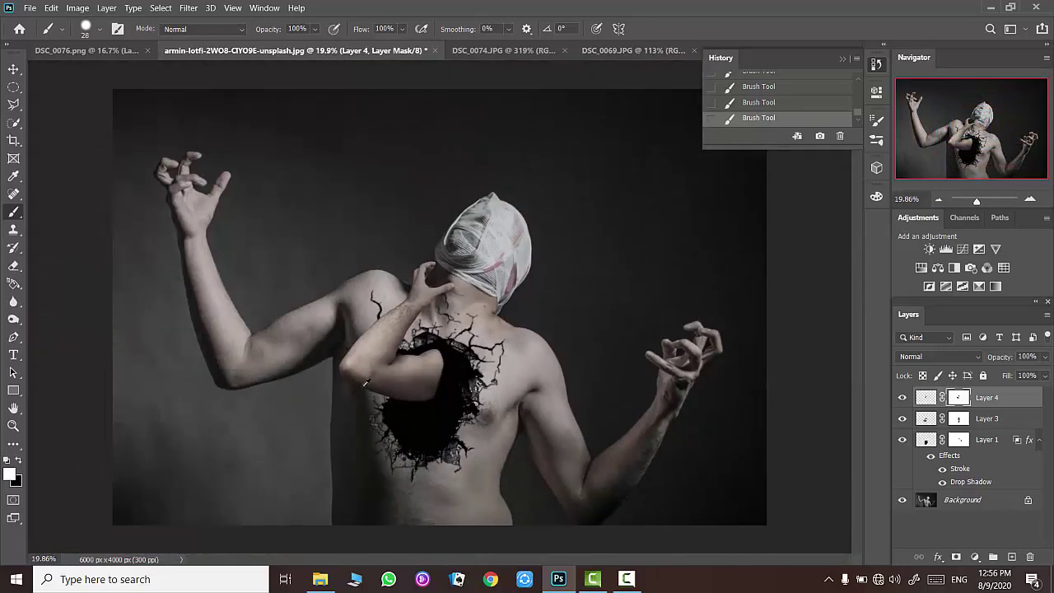
- Duplicate Layers 3 and 4 and flip the copies horizontally
{"action": "left_click", "coordinate": [920, 438]}
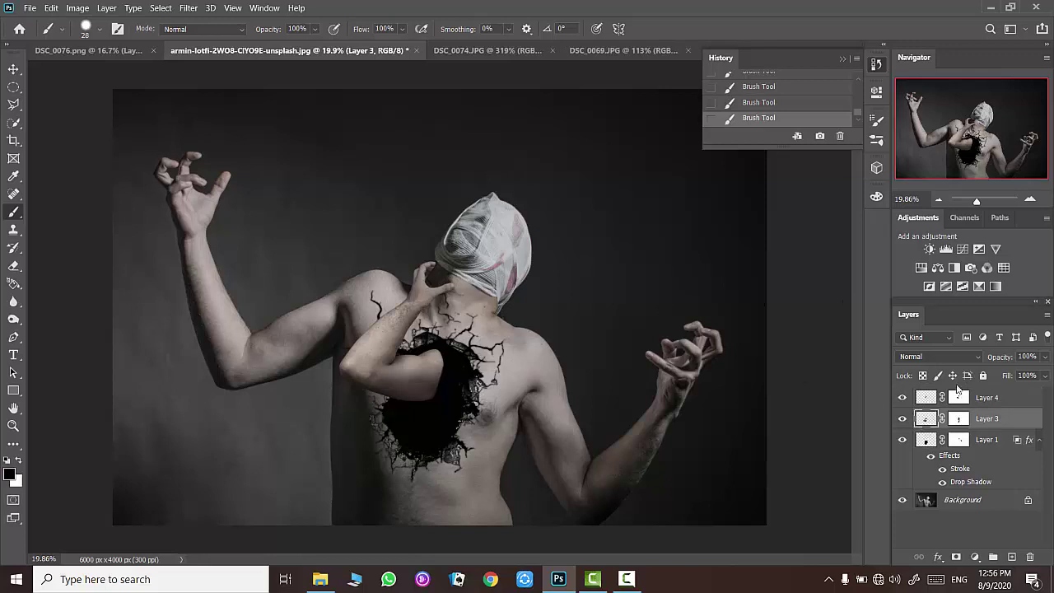
{"action": "left_click", "coordinate": [996, 397], "text": "shift"}
{"action": "key", "text": "ctrl+j"}
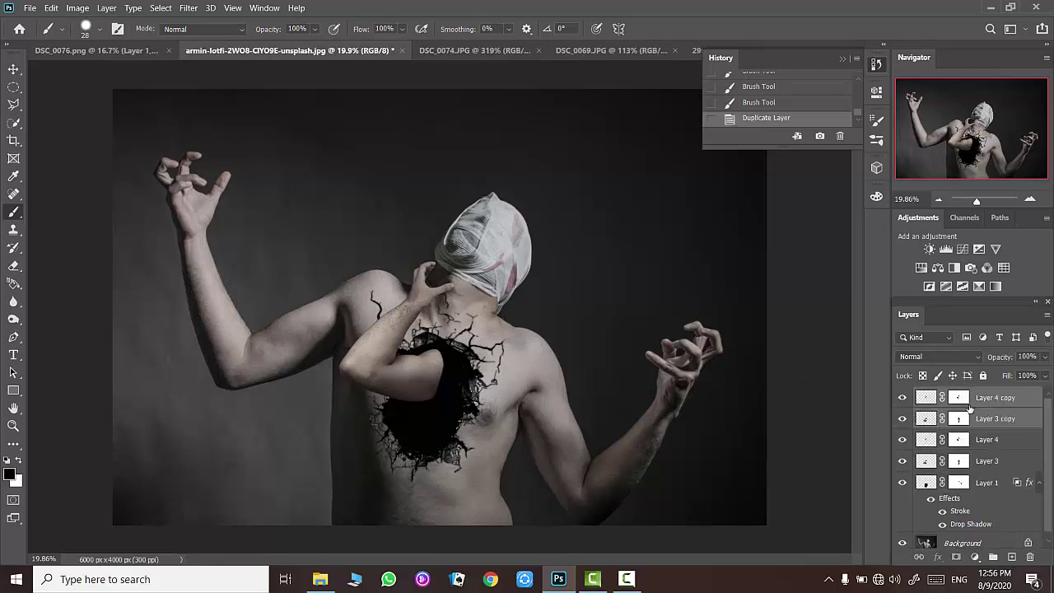
{"action": "key", "text": "ctrl+t"}
{"action": "right_click", "coordinate": [388, 98]}
{"action": "left_click", "coordinate": [449, 328]}
- Rotate the mirrored arm about -139°, position it across the chest, and commit
{"action": "left_click_drag", "start_coordinate": [450, 332], "coordinate": [543, 332]}
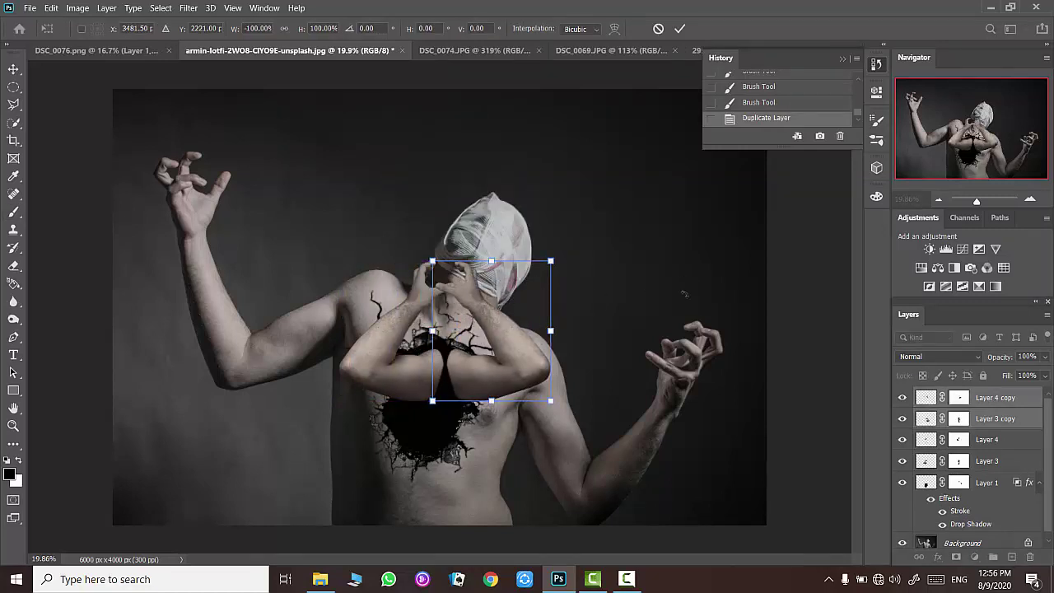
{"action": "left_click_drag", "start_coordinate": [684, 293], "coordinate": [512, 381]}
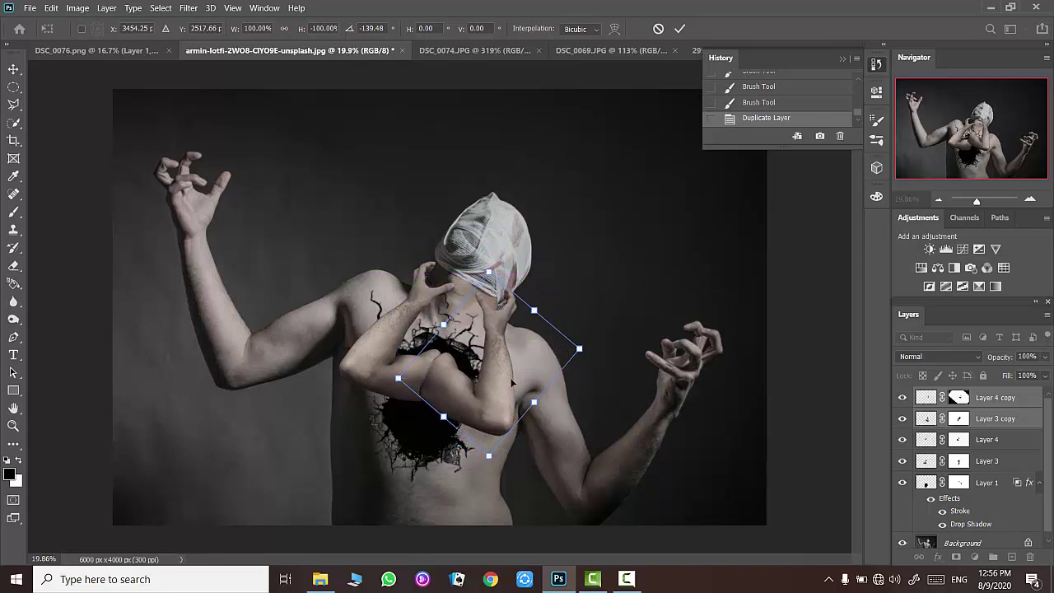
{"action": "scroll", "coordinate": [512, 381], "scroll_direction": "up", "scroll_amount": 3}
{"action": "scroll", "coordinate": [512, 382], "scroll_direction": "up", "scroll_amount": 3}
{"action": "mouse_move", "coordinate": [541, 307]}
{"action": "left_mouse_down"}
{"action": "mouse_move", "coordinate": [530, 307]}
{"action": "mouse_move", "coordinate": [516, 270]}
{"action": "mouse_move", "coordinate": [530, 289]}
{"action": "left_mouse_up"}
{"action": "scroll", "coordinate": [516, 272], "scroll_direction": "up", "scroll_amount": 3}
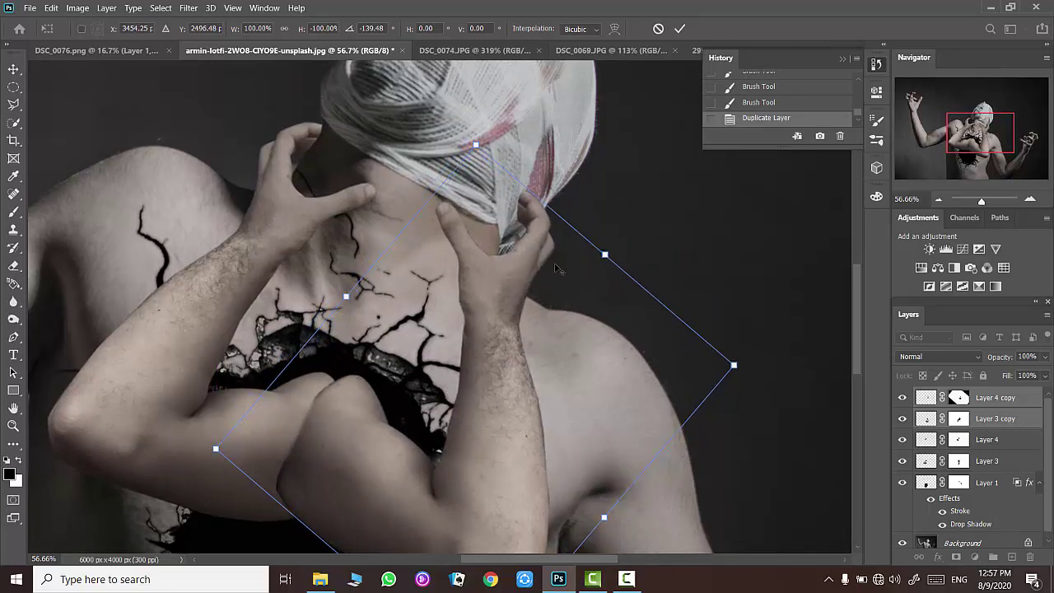
{"action": "scroll", "coordinate": [556, 268], "scroll_direction": "up", "scroll_amount": 2}
{"action": "key", "text": "Return"}
- Nudge the mirrored arm up into place with the Move tool
{"action": "key", "text": "b"}
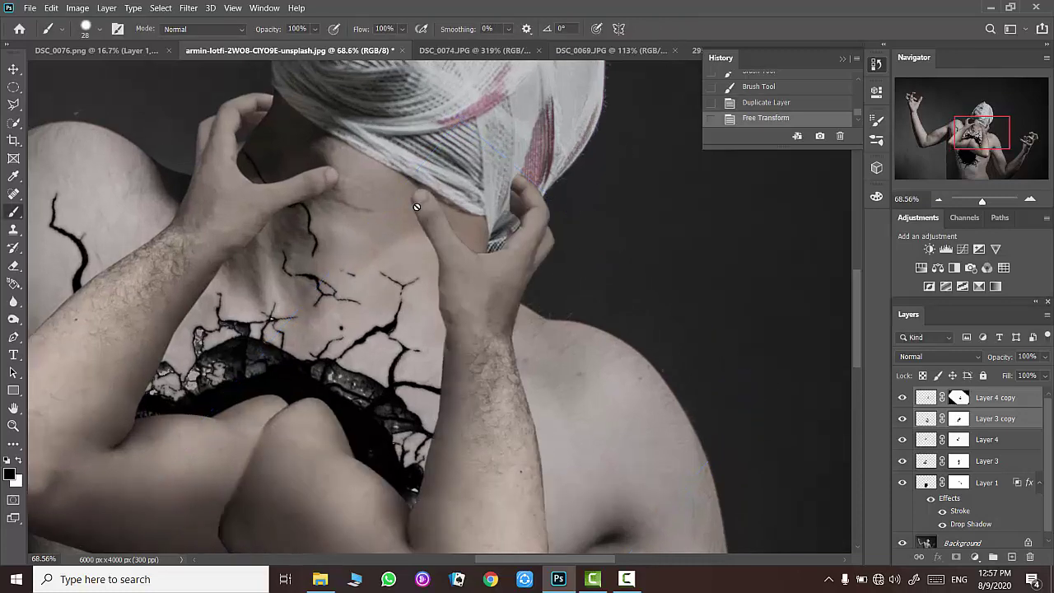
{"action": "scroll", "coordinate": [416, 206], "scroll_direction": "down", "scroll_amount": 2}
{"action": "scroll", "coordinate": [481, 271], "scroll_direction": "down", "scroll_amount": 3}
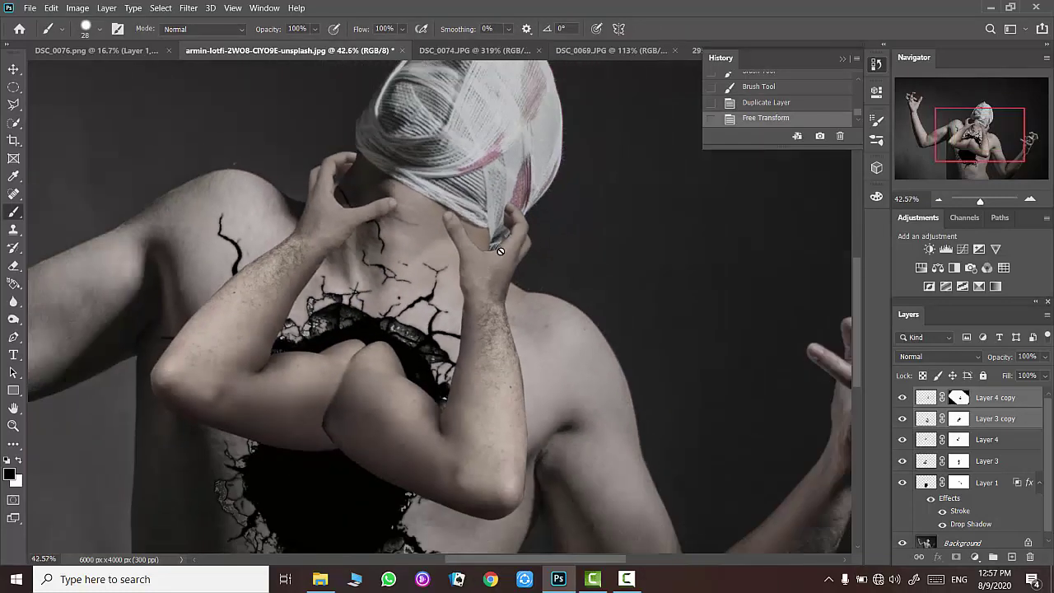
{"action": "left_click", "coordinate": [18, 66]}
{"action": "key", "text": "Up"}
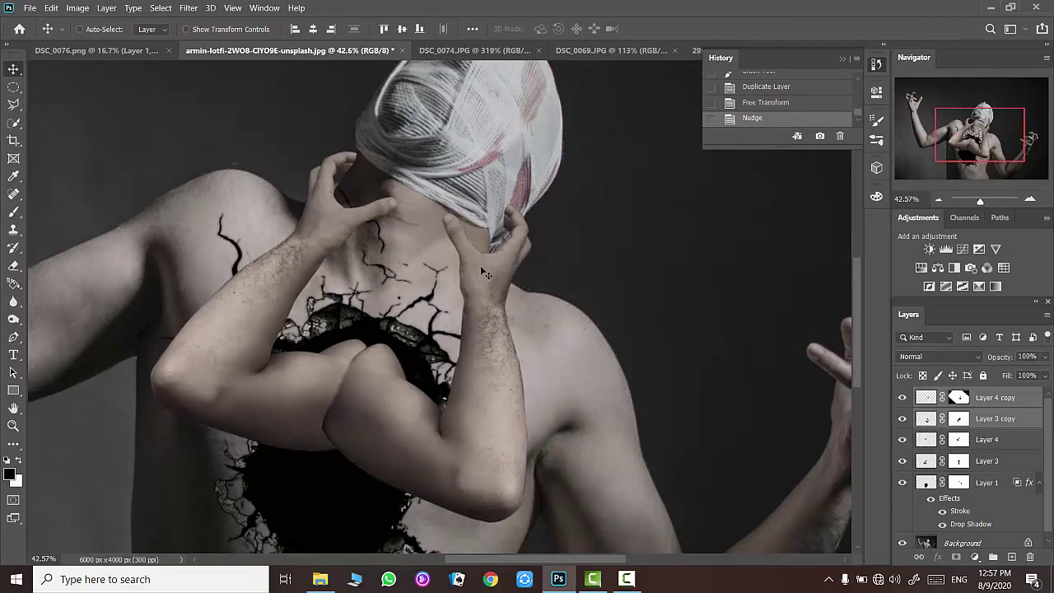
- Compare the mirrored hand, then target Layer 4 copy's mask with the Brush tool
{"action": "scroll", "coordinate": [498, 255], "scroll_direction": "up", "scroll_amount": 5}
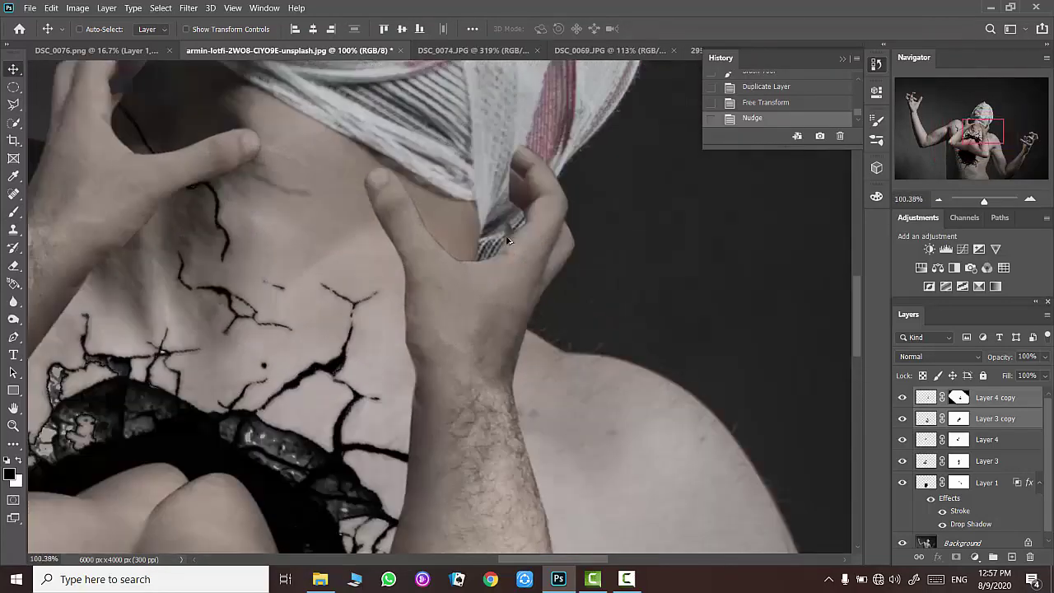
{"action": "scroll", "coordinate": [619, 262], "scroll_direction": "up", "scroll_amount": 5}
{"action": "left_click", "coordinate": [958, 398]}
{"action": "left_click", "coordinate": [902, 398]}
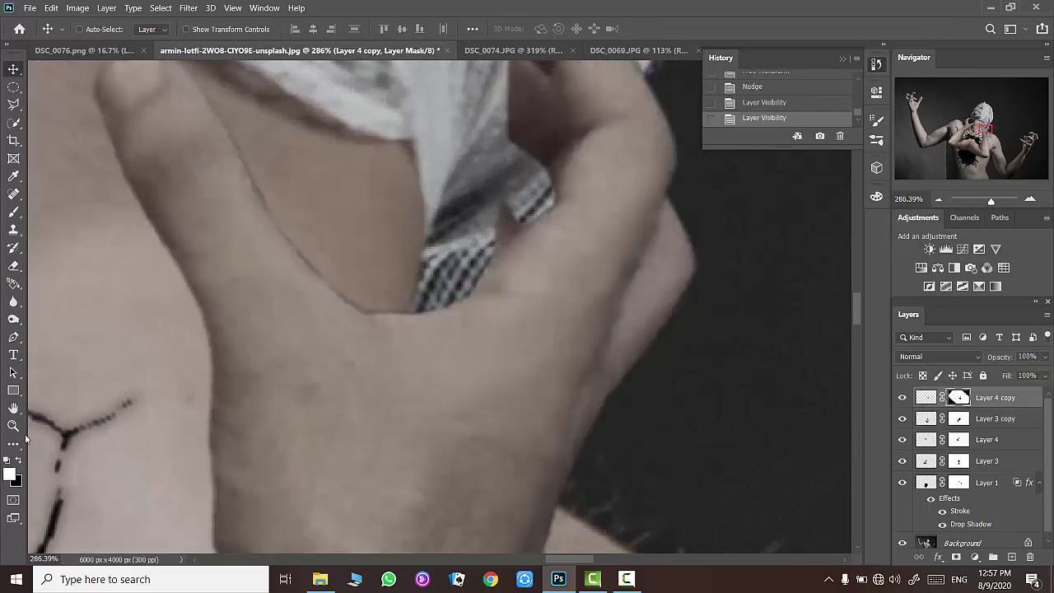
{"action": "left_click", "coordinate": [13, 212]}
{"action": "right_click", "coordinate": [505, 206]}
- Paint black along the fabric edge so the red-striped bandage covers the fingertips
{"action": "left_click_drag", "start_coordinate": [505, 207], "coordinate": [503, 195]}
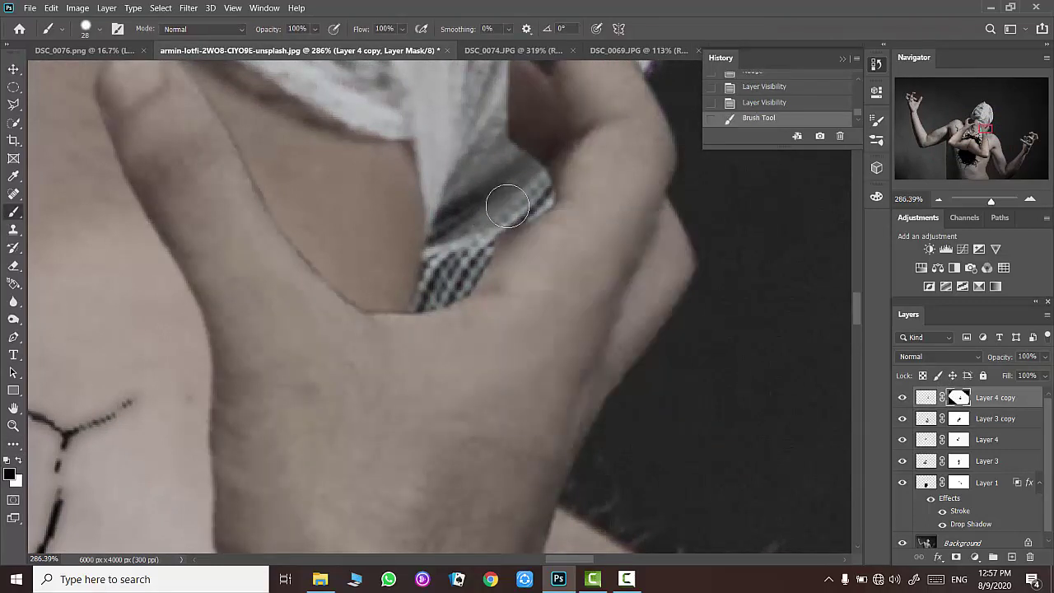
{"action": "mouse_move", "coordinate": [469, 243]}
{"action": "left_mouse_down"}
{"action": "mouse_move", "coordinate": [470, 228]}
{"action": "mouse_move", "coordinate": [506, 205]}
{"action": "left_mouse_up"}
{"action": "scroll", "coordinate": [506, 205], "scroll_direction": "up", "scroll_amount": 2}
{"action": "scroll", "coordinate": [626, 165], "scroll_direction": "up", "scroll_amount": 2}
{"action": "mouse_move", "coordinate": [551, 256]}
{"action": "left_mouse_down"}
{"action": "mouse_move", "coordinate": [571, 265]}
{"action": "mouse_move", "coordinate": [599, 99]}
{"action": "left_mouse_up"}
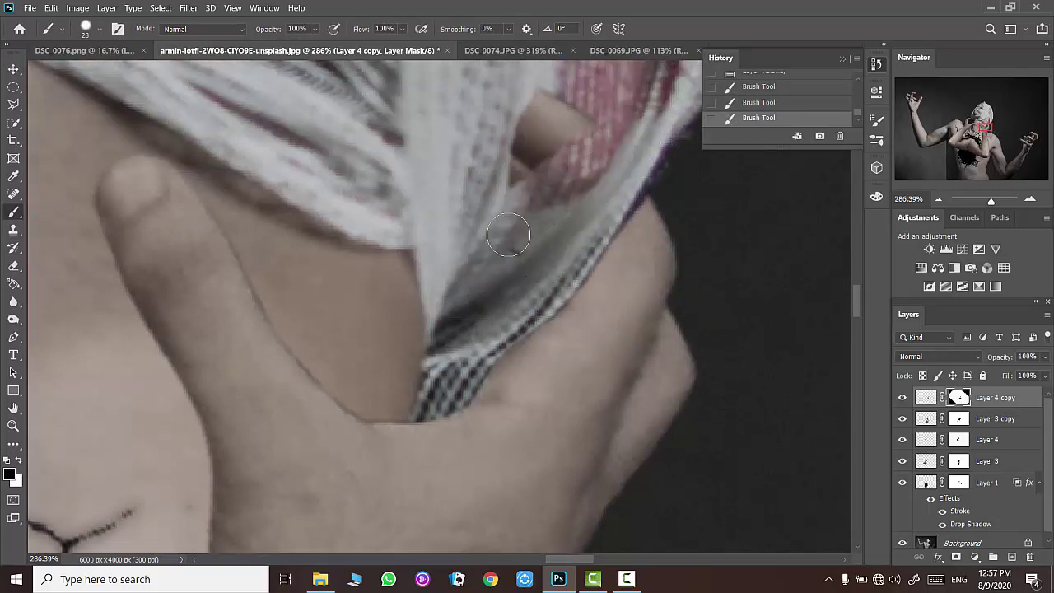
{"action": "left_click_drag", "start_coordinate": [509, 192], "coordinate": [496, 242]}
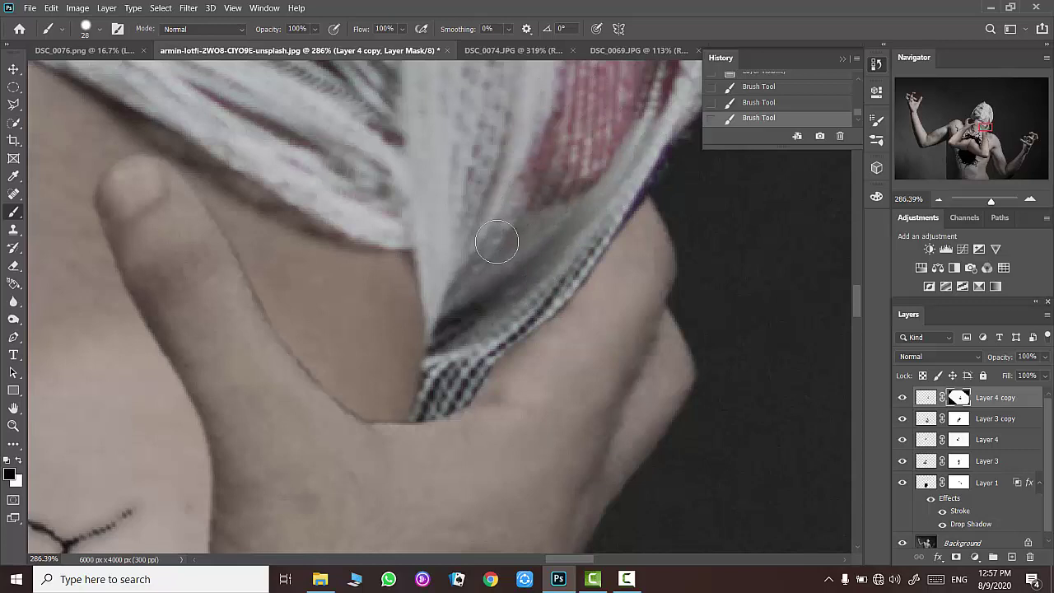
{"action": "scroll", "coordinate": [519, 193], "scroll_direction": "up", "scroll_amount": 2}
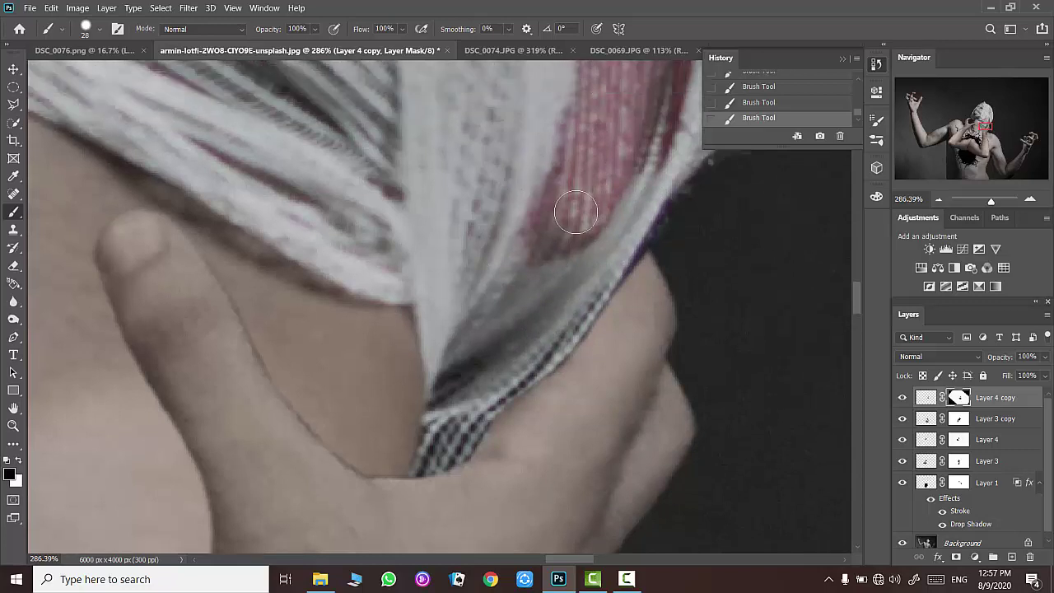
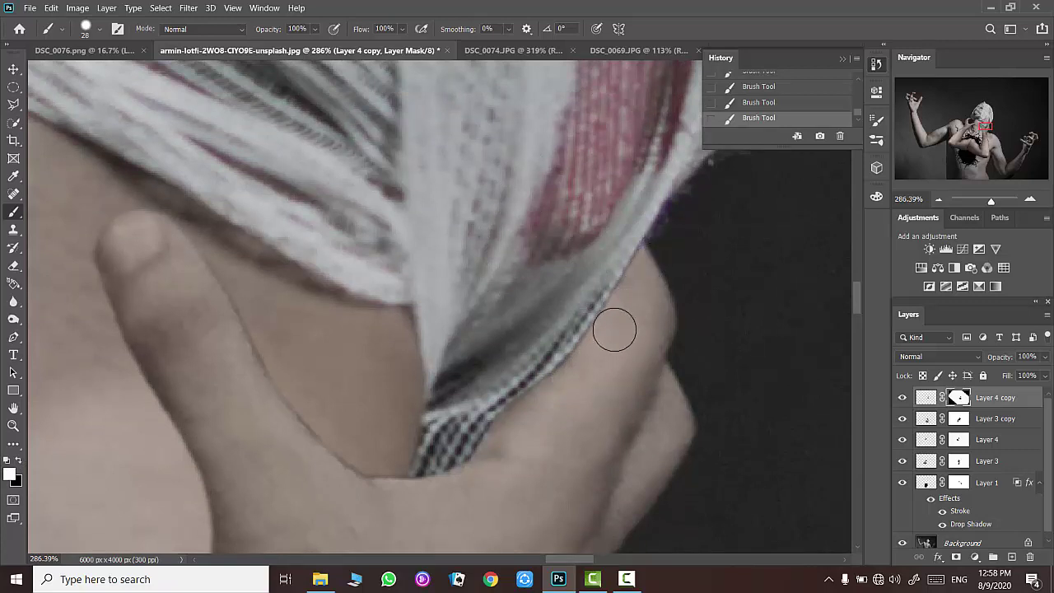
- Nudge Layer 4 copy down slightly with the Move tool and Down arrow key
{"action": "scroll", "coordinate": [562, 398], "scroll_direction": "down", "scroll_amount": 2}
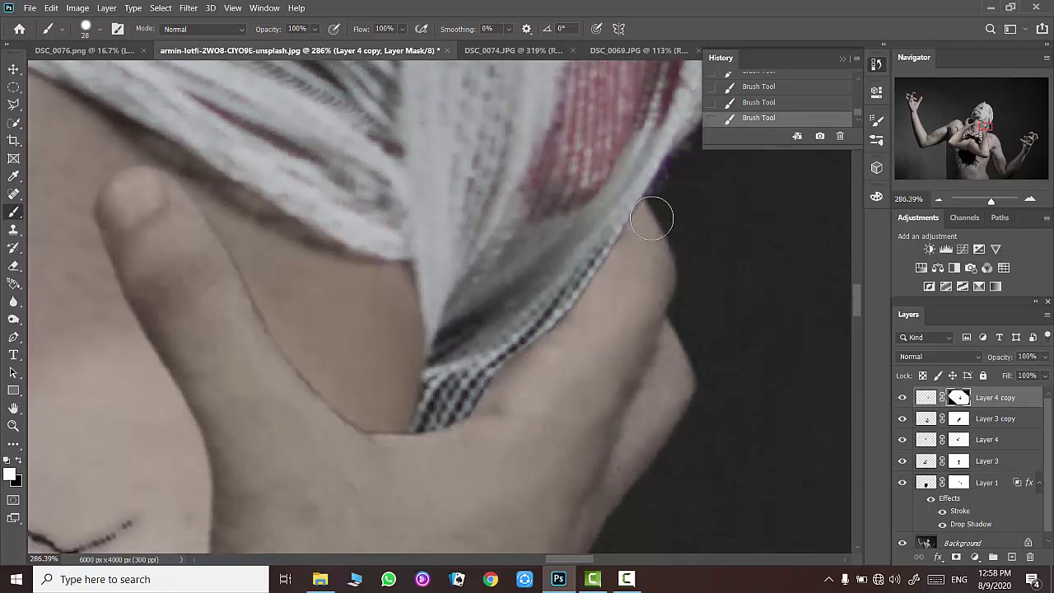
{"action": "scroll", "coordinate": [579, 334], "scroll_direction": "down", "scroll_amount": 3}
{"action": "scroll", "coordinate": [494, 329], "scroll_direction": "down", "scroll_amount": 3}
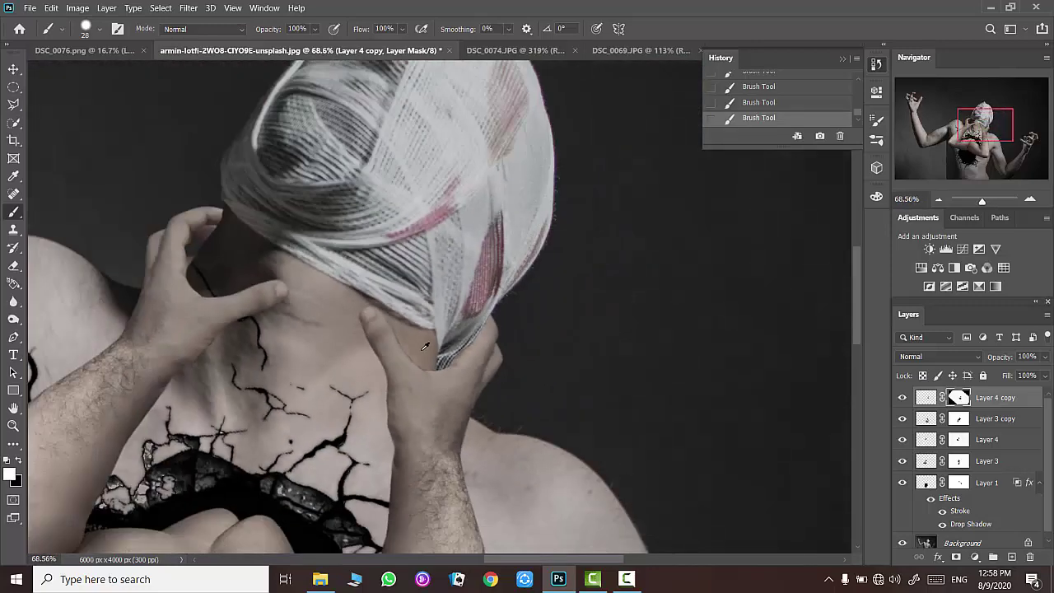
{"action": "scroll", "coordinate": [287, 310], "scroll_direction": "down", "scroll_amount": 2}
{"action": "scroll", "coordinate": [287, 310], "scroll_direction": "down", "scroll_amount": 1}
{"action": "scroll", "coordinate": [359, 344], "scroll_direction": "down", "scroll_amount": 2}
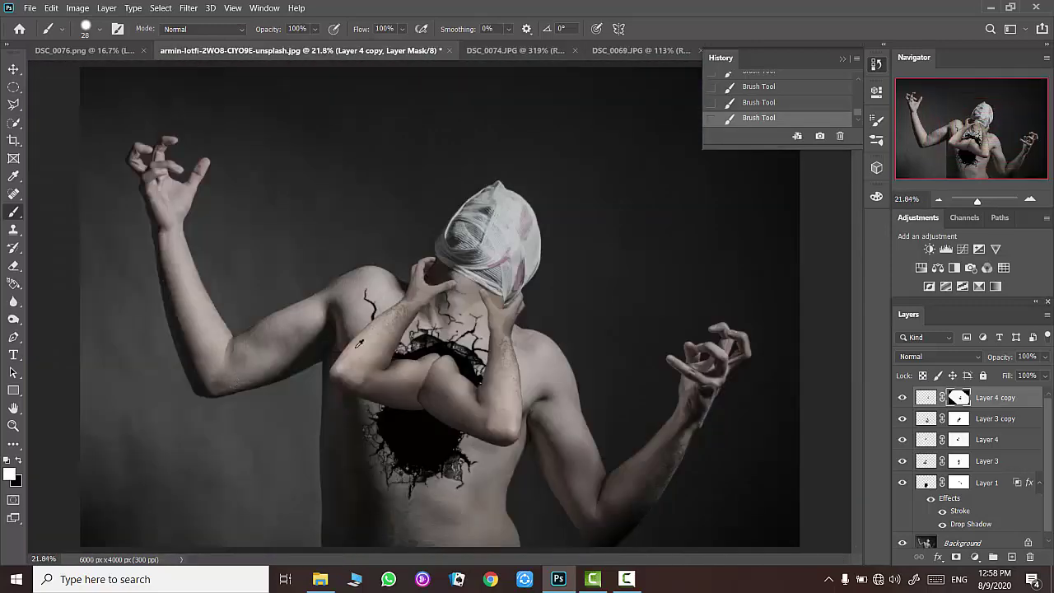
{"action": "scroll", "coordinate": [407, 335], "scroll_direction": "down", "scroll_amount": 1}
{"action": "scroll", "coordinate": [448, 332], "scroll_direction": "up", "scroll_amount": 1}
{"action": "scroll", "coordinate": [448, 333], "scroll_direction": "up", "scroll_amount": 1}
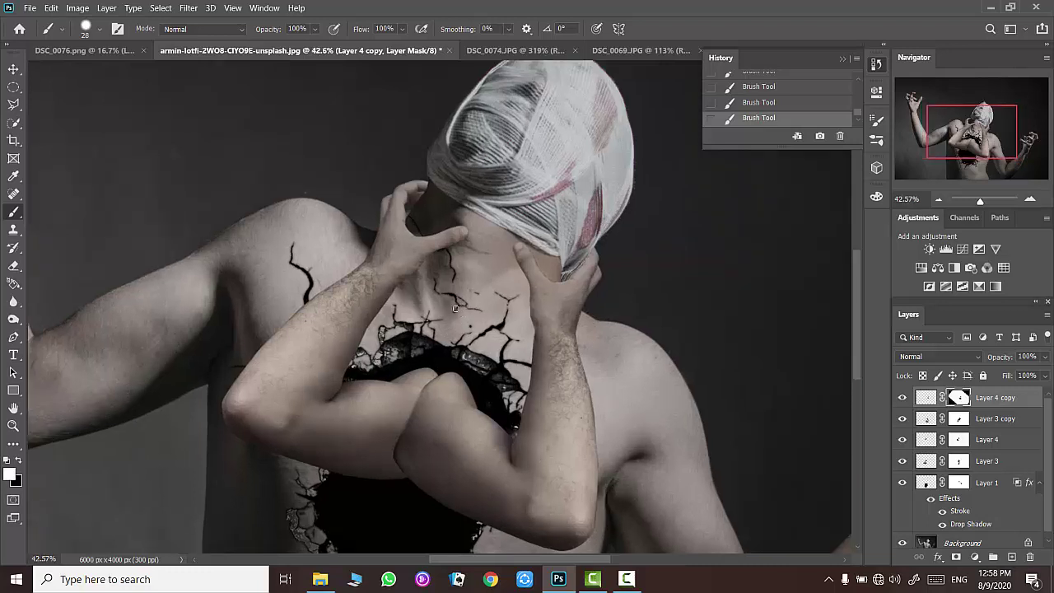
{"action": "left_click", "coordinate": [15, 73]}
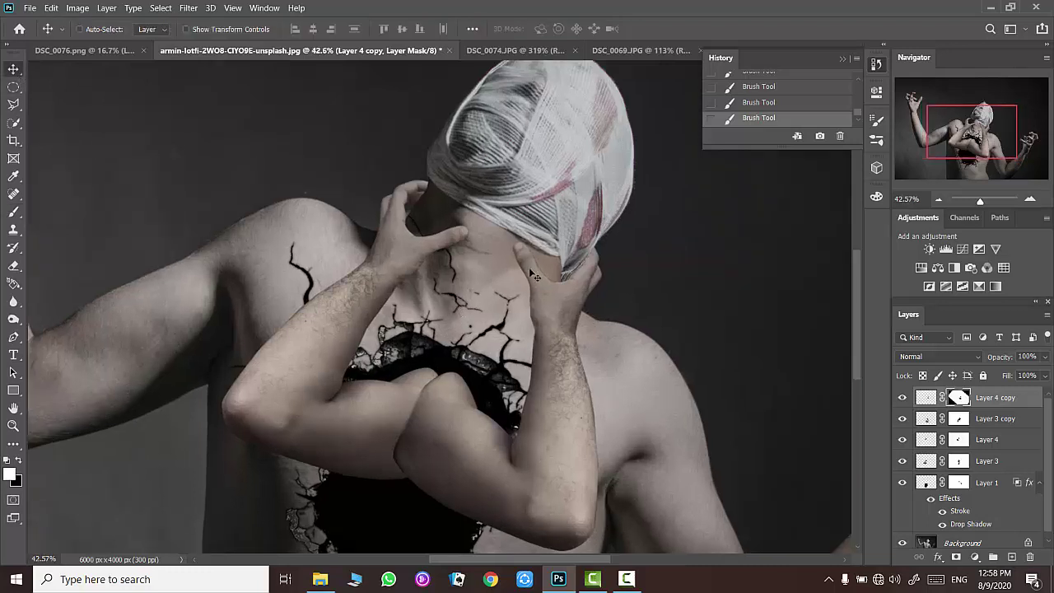
{"action": "key", "text": "Down"}
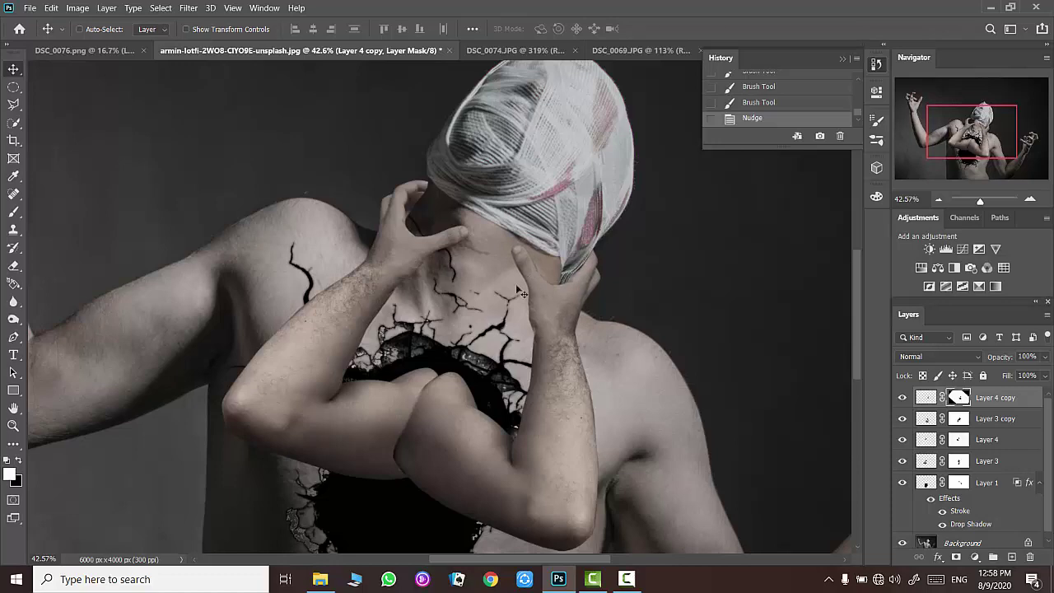
- Zoom in on the neck and paint the mask where the hand meets the bandage cloth
{"action": "left_click", "coordinate": [13, 425]}
{"action": "left_click_drag", "start_coordinate": [601, 256], "coordinate": [656, 252]}
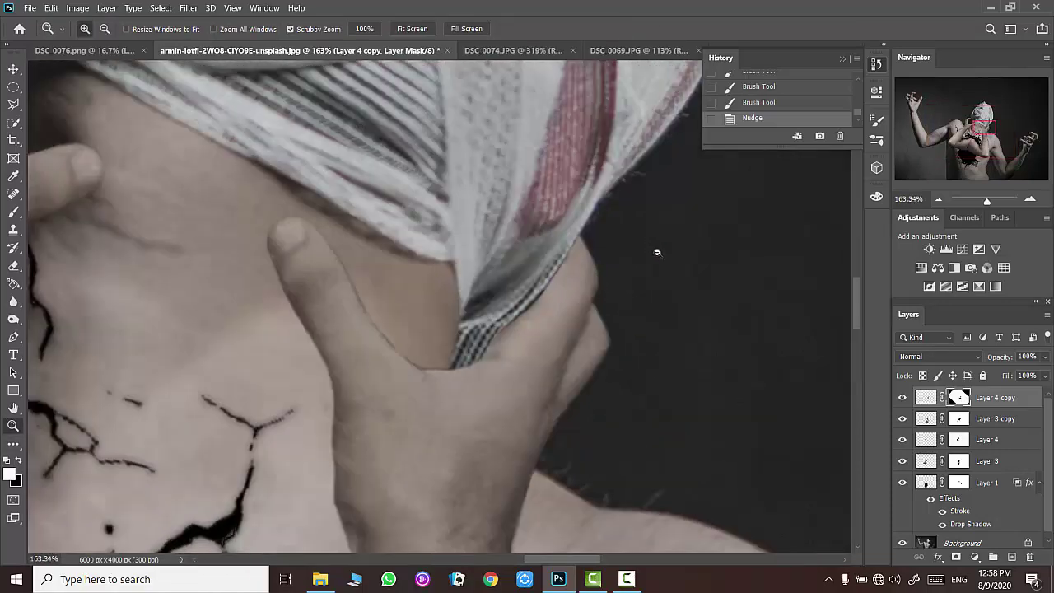
{"action": "key", "text": "b"}
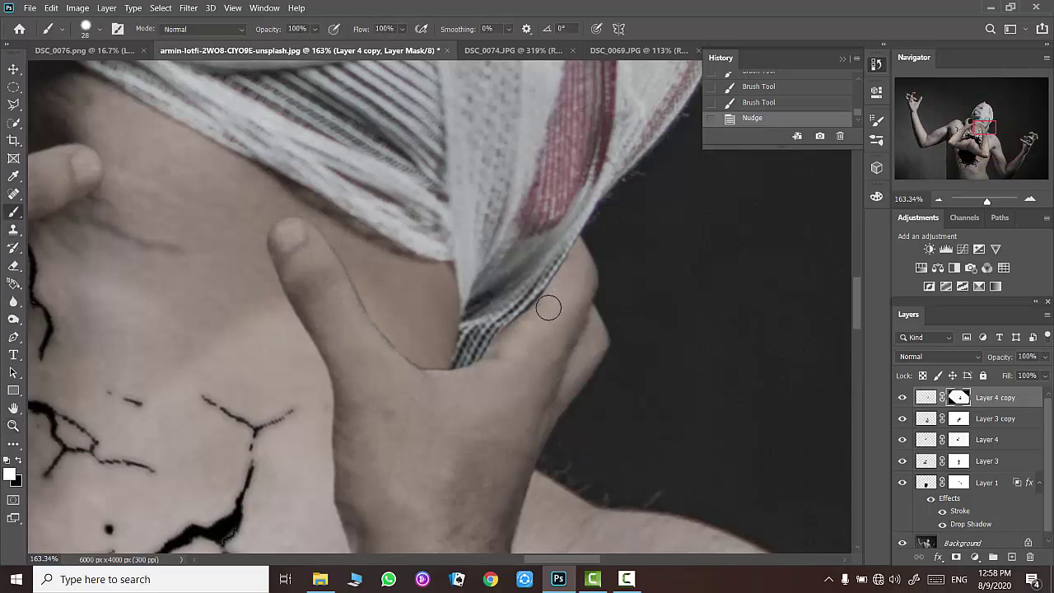
{"action": "left_click_drag", "start_coordinate": [553, 303], "coordinate": [533, 330]}
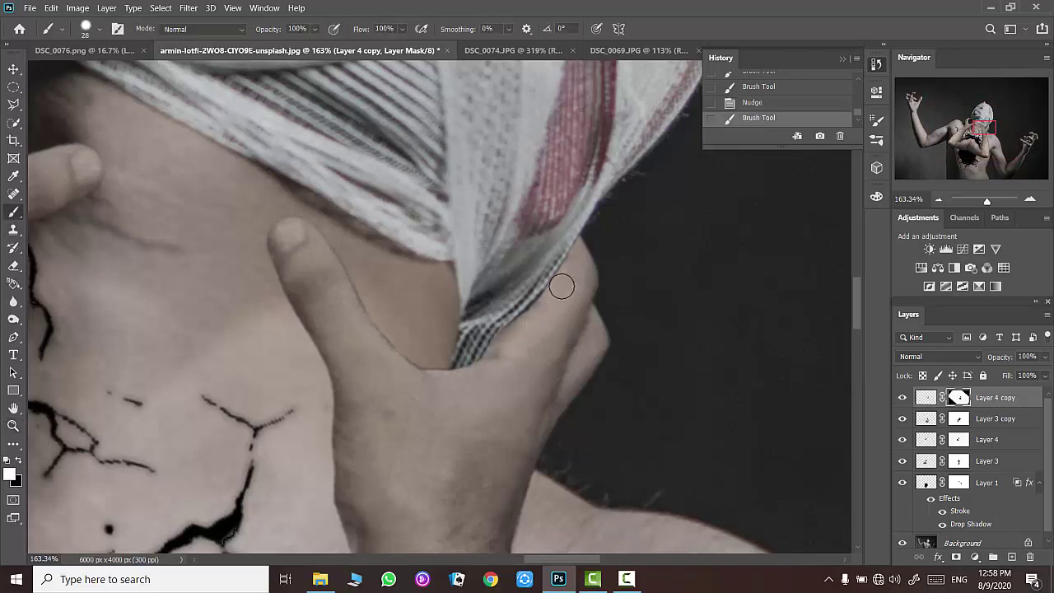
{"action": "scroll", "coordinate": [557, 329], "scroll_direction": "down", "scroll_amount": 5}
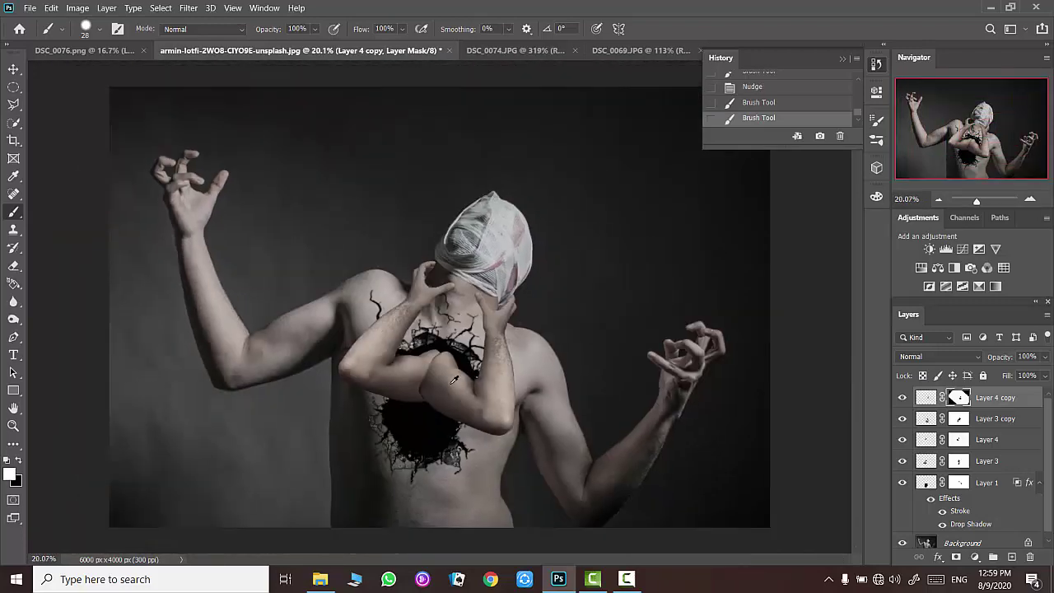
{"action": "scroll", "coordinate": [453, 378], "scroll_direction": "up", "scroll_amount": 5}
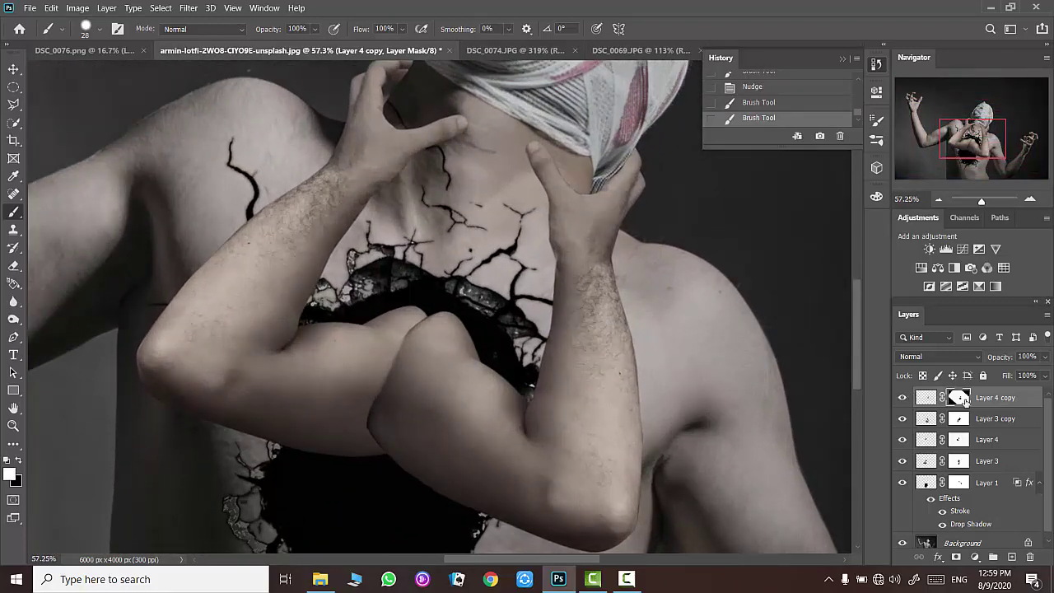
{"action": "scroll", "coordinate": [479, 195], "scroll_direction": "down", "scroll_amount": 2}
{"action": "scroll", "coordinate": [479, 195], "scroll_direction": "down", "scroll_amount": 1}
{"action": "scroll", "coordinate": [479, 196], "scroll_direction": "up", "scroll_amount": 1}
{"action": "scroll", "coordinate": [479, 195], "scroll_direction": "up", "scroll_amount": 1}
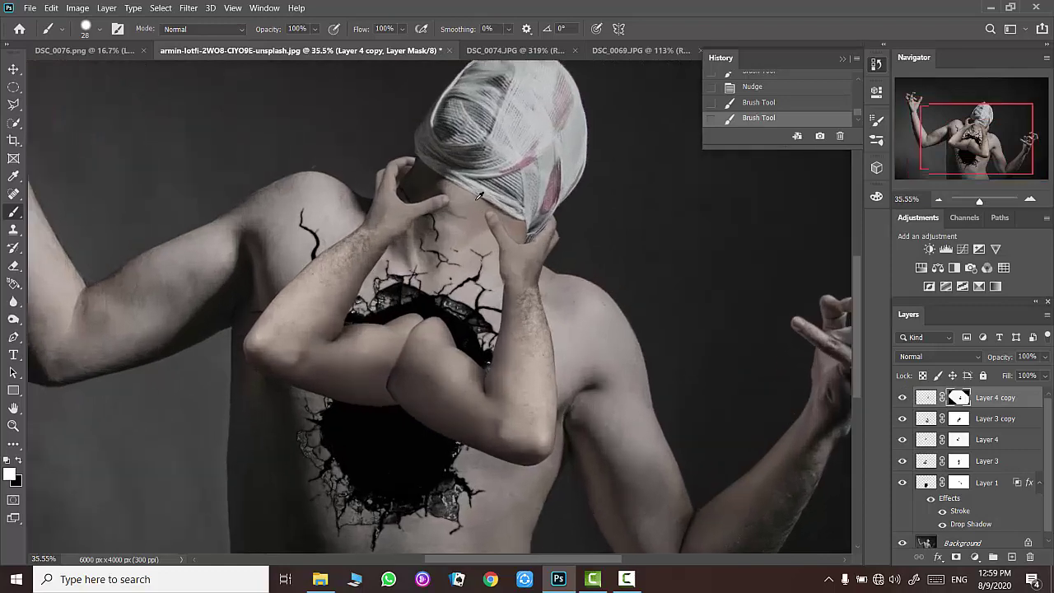
{"action": "scroll", "coordinate": [479, 196], "scroll_direction": "down", "scroll_amount": 1}
- Hide and reshow Layer 4 copy to compare the arm edit
{"action": "left_click", "coordinate": [902, 418]}
{"action": "left_click", "coordinate": [902, 418]}
{"action": "left_click", "coordinate": [902, 419]}
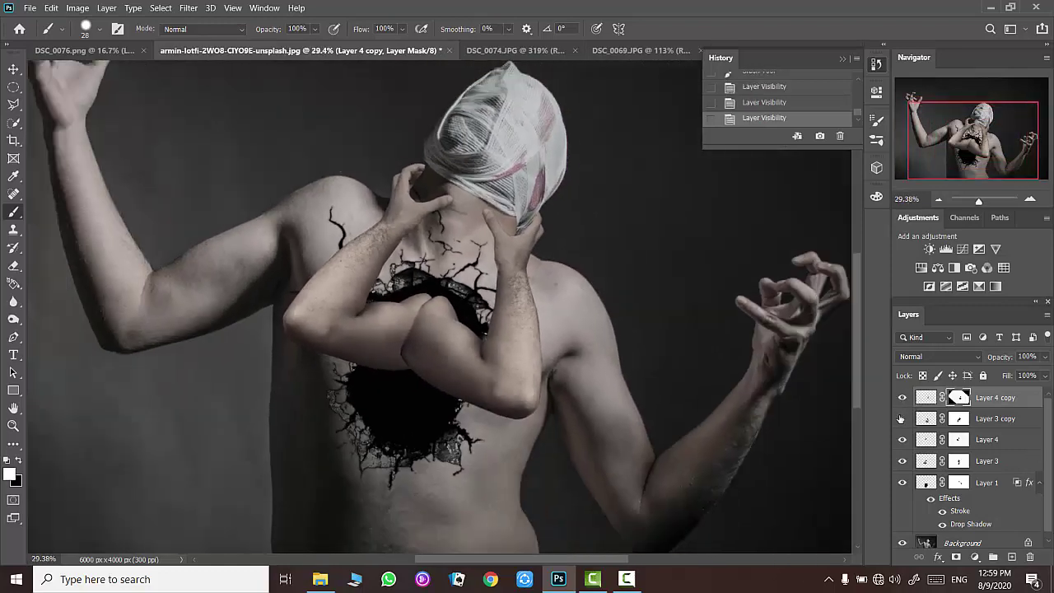
{"action": "scroll", "coordinate": [620, 305], "scroll_direction": "up", "scroll_amount": 2}
{"action": "scroll", "coordinate": [619, 306], "scroll_direction": "up", "scroll_amount": 3}
{"action": "scroll", "coordinate": [620, 305], "scroll_direction": "up", "scroll_amount": 2}
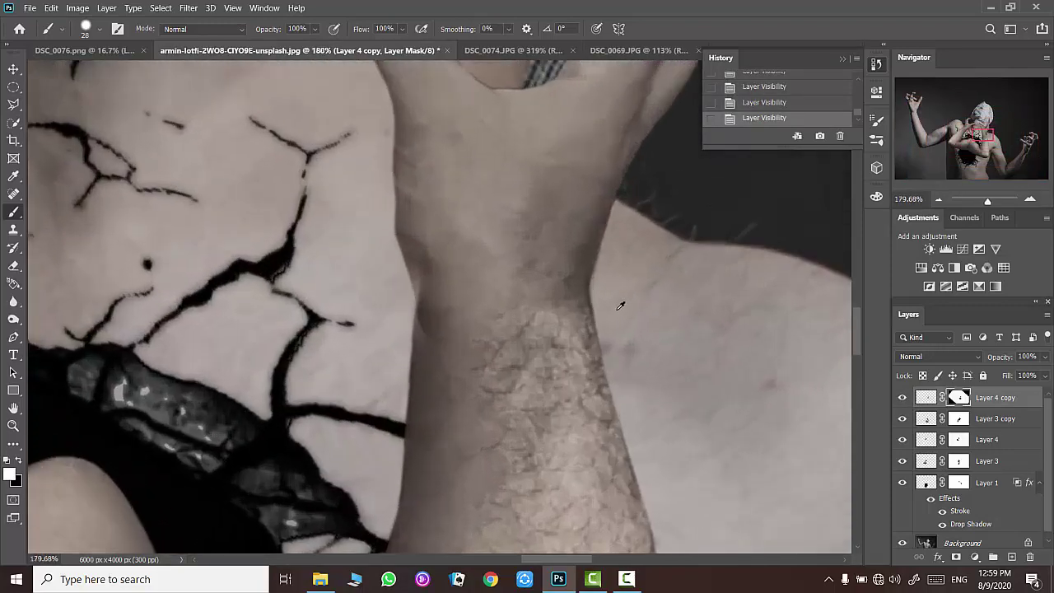
{"action": "scroll", "coordinate": [619, 305], "scroll_direction": "down", "scroll_amount": 5}
{"action": "scroll", "coordinate": [825, 352], "scroll_direction": "up", "scroll_amount": 3}
{"action": "left_click", "coordinate": [901, 398]}
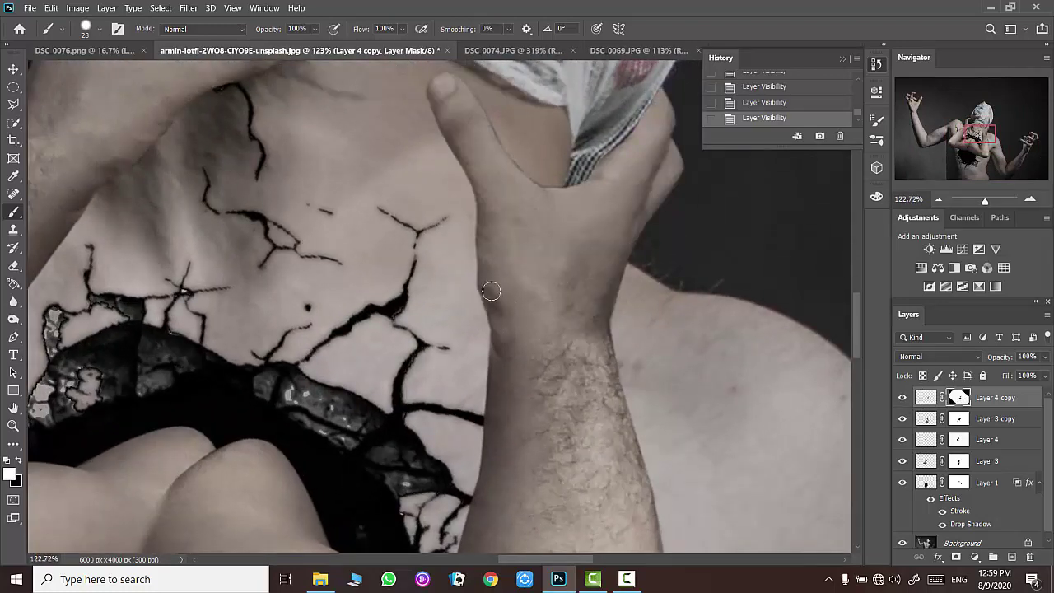
- Paint the mask along the wrist and forearm edges with a larger brush, undoing two unwanted strokes
{"action": "right_click", "coordinate": [494, 321]}
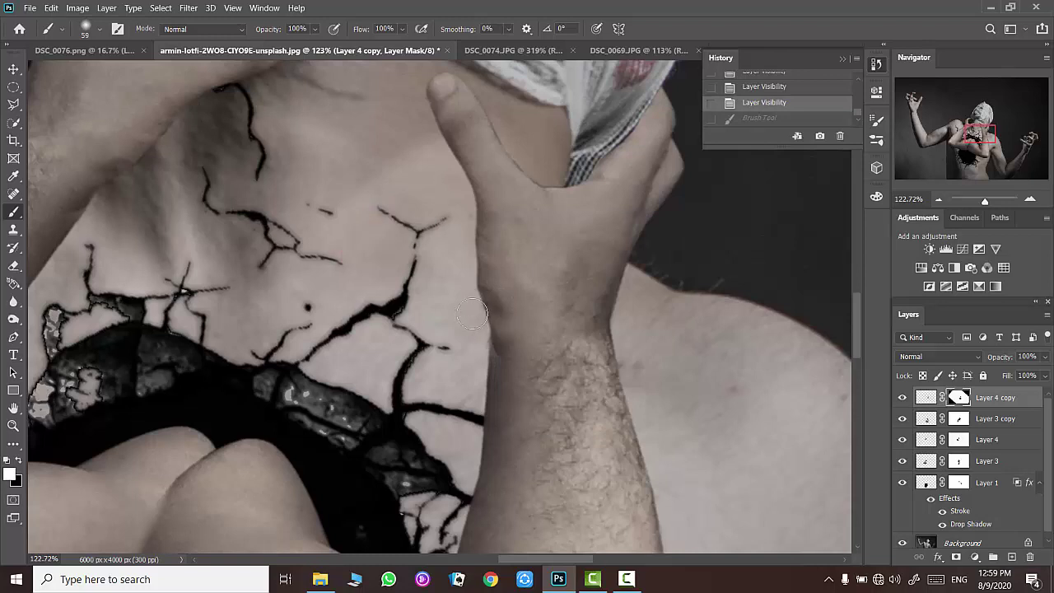
{"action": "left_click_drag", "start_coordinate": [564, 343], "coordinate": [659, 321]}
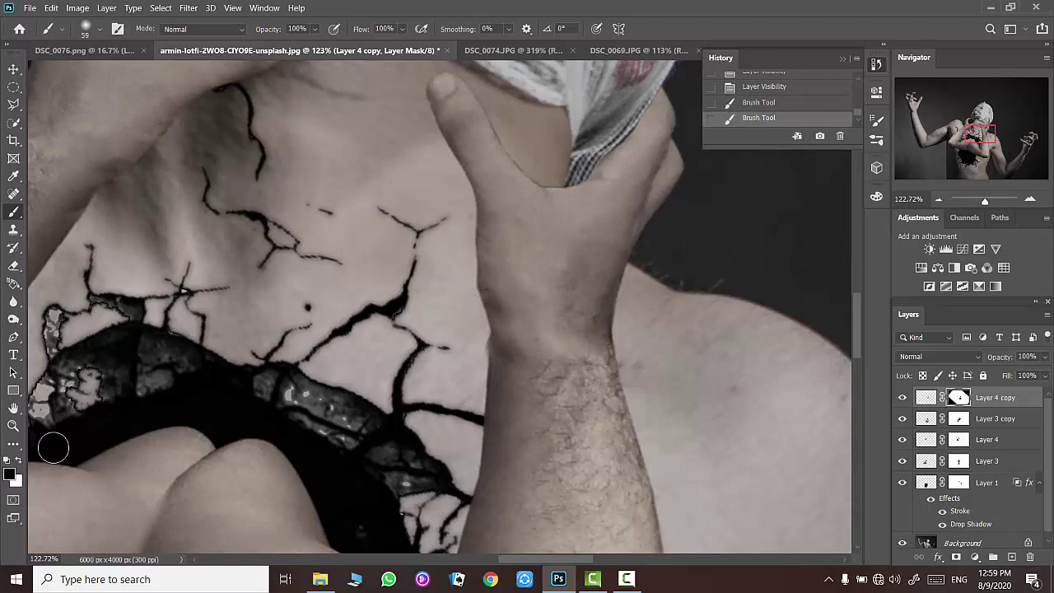
{"action": "key", "text": "bracketright"}
{"action": "key", "text": "bracketright"}
{"action": "key", "text": "bracketright"}
{"action": "left_click_drag", "start_coordinate": [651, 384], "coordinate": [560, 388]}
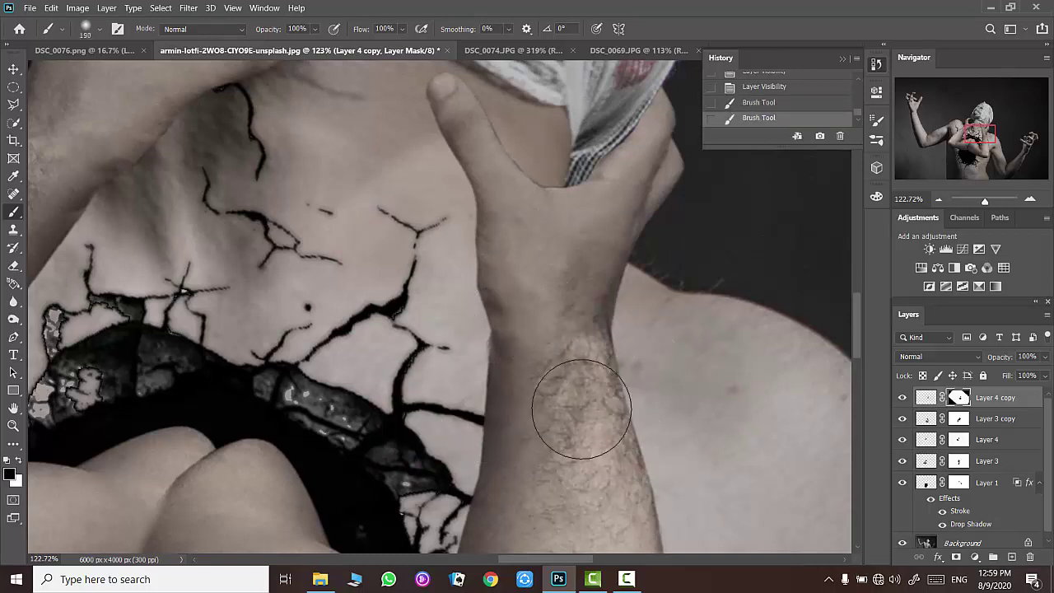
{"action": "key", "text": "ctrl+z"}
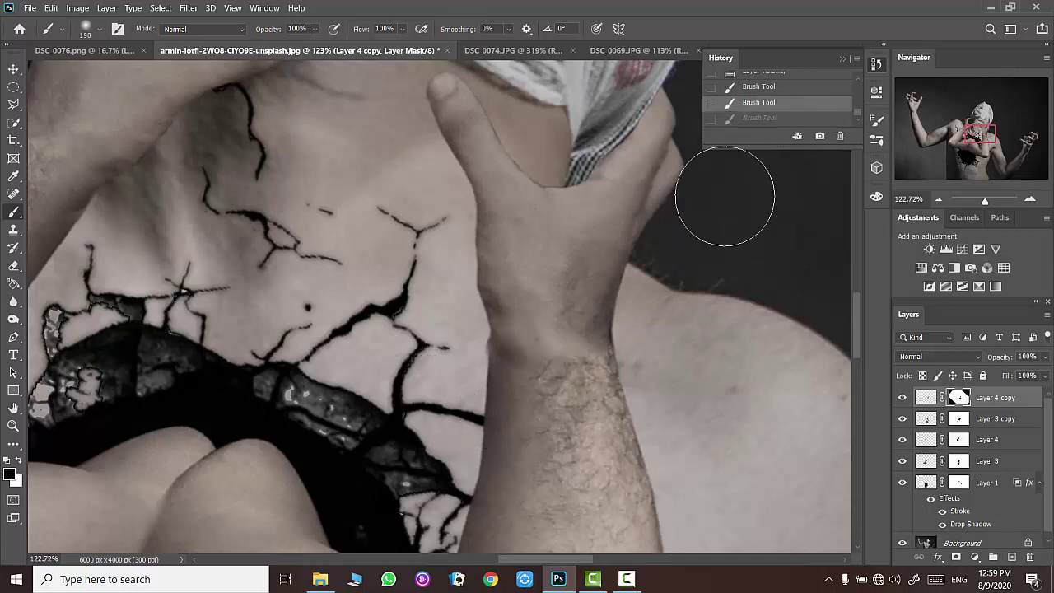
{"action": "left_click_drag", "start_coordinate": [447, 353], "coordinate": [438, 368]}
{"action": "key", "text": "ctrl+z"}
{"action": "left_click_drag", "start_coordinate": [541, 305], "coordinate": [513, 358]}
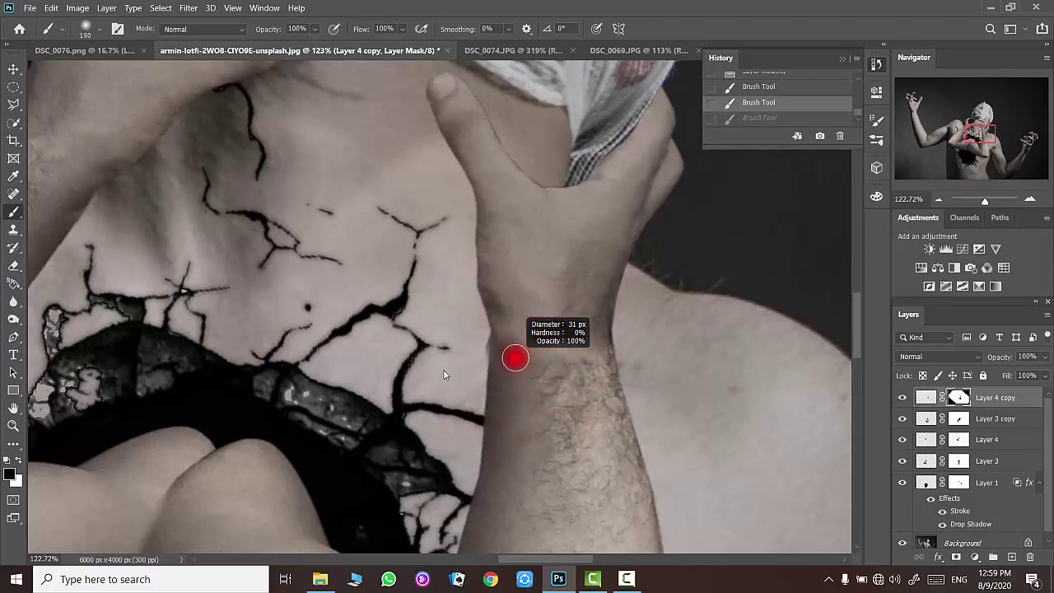
{"action": "scroll", "coordinate": [513, 357], "scroll_direction": "up", "scroll_amount": 5}
- Set a soft 0% hardness brush, paint along the wrist edge, then revert the last stroke
{"action": "right_click", "coordinate": [552, 349]}
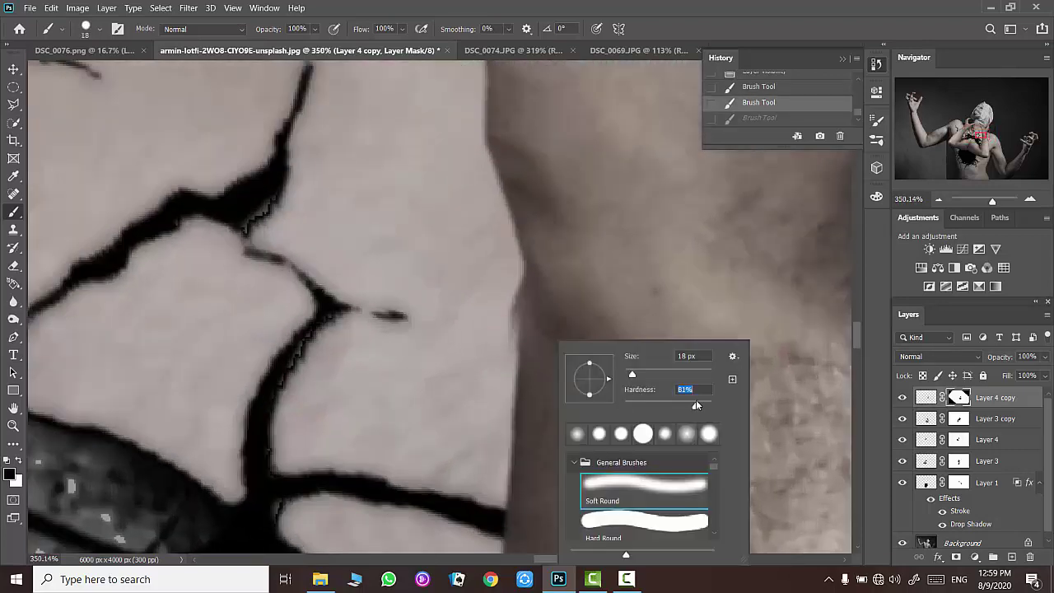
{"action": "key", "text": "Return"}
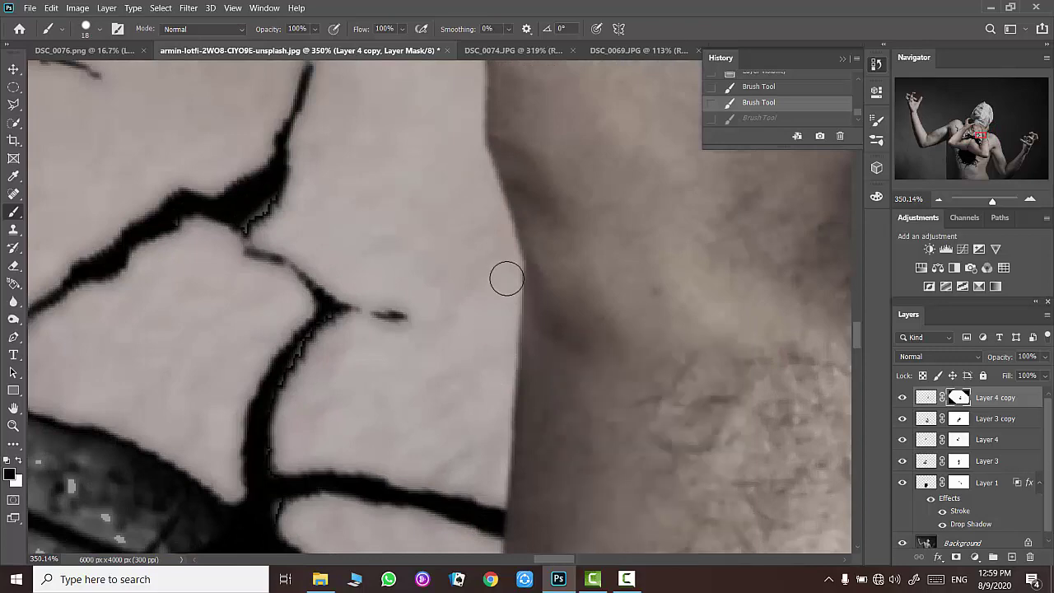
{"action": "left_click", "coordinate": [502, 369]}
{"action": "scroll", "coordinate": [502, 369], "scroll_direction": "down", "scroll_amount": 5}
{"action": "right_click", "coordinate": [594, 356]}
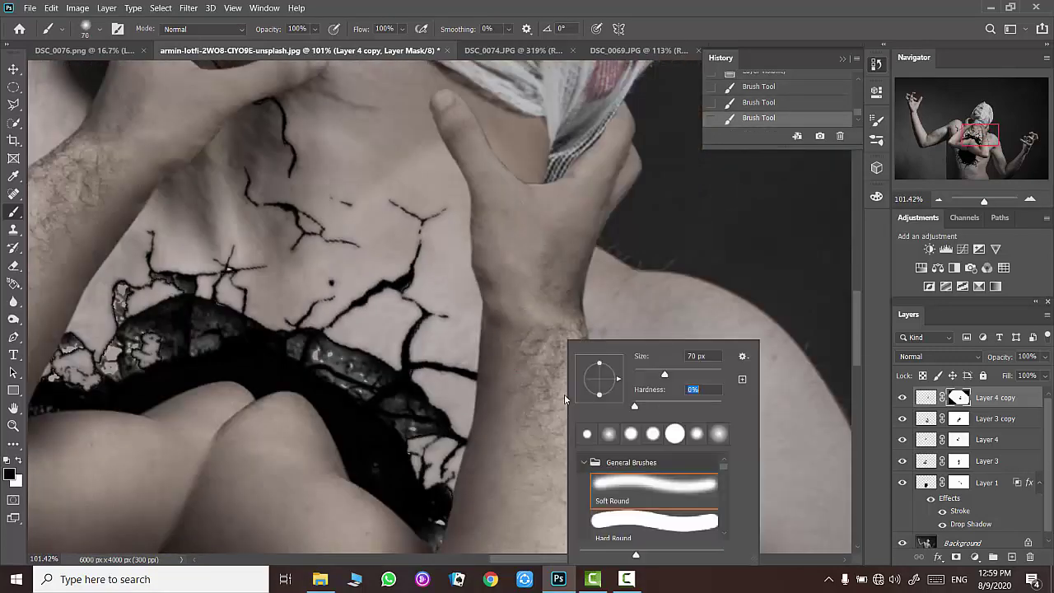
{"action": "key", "text": "Return"}
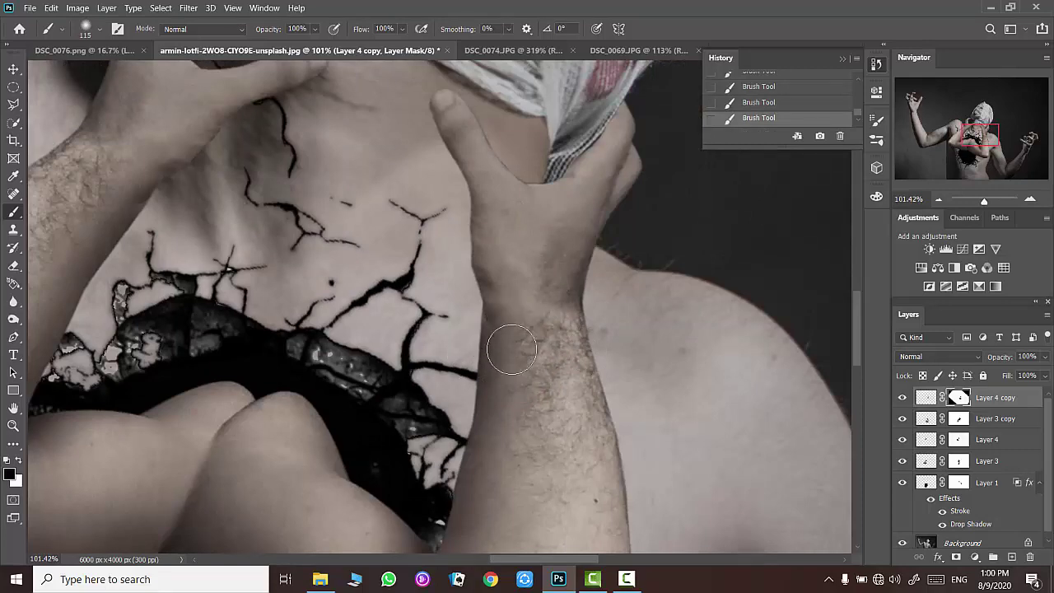
{"action": "scroll", "coordinate": [506, 346], "scroll_direction": "down", "scroll_amount": 2}
{"action": "scroll", "coordinate": [485, 333], "scroll_direction": "up", "scroll_amount": 3}
{"action": "scroll", "coordinate": [465, 323], "scroll_direction": "up", "scroll_amount": 1}
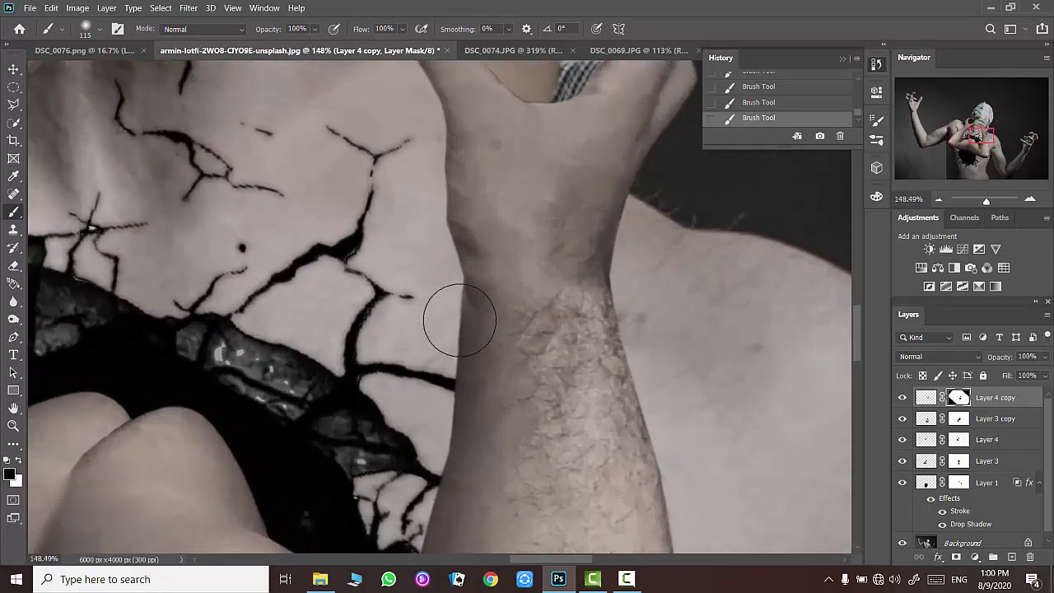
{"action": "left_click", "coordinate": [728, 103]}
{"action": "scroll", "coordinate": [664, 278], "scroll_direction": "down", "scroll_amount": 3}
{"action": "scroll", "coordinate": [579, 371], "scroll_direction": "up", "scroll_amount": 2}
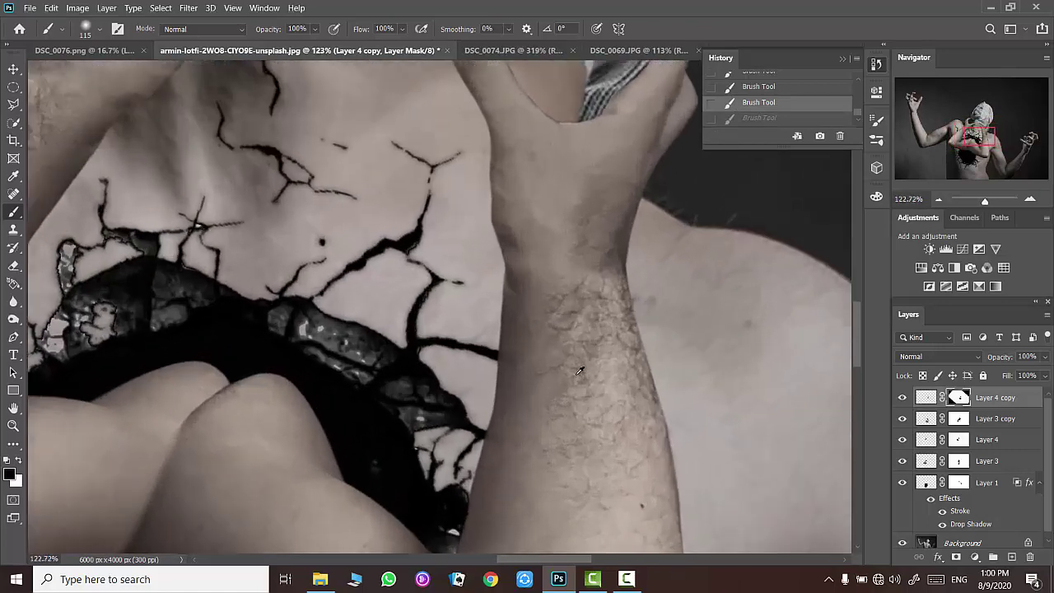
{"action": "scroll", "coordinate": [579, 371], "scroll_direction": "up", "scroll_amount": 1}
- Toggle the arm layers' visibility to compare, leaving Layer 4 copy visible
{"action": "double_click", "coordinate": [902, 398]}
{"action": "double_click", "coordinate": [903, 418]}
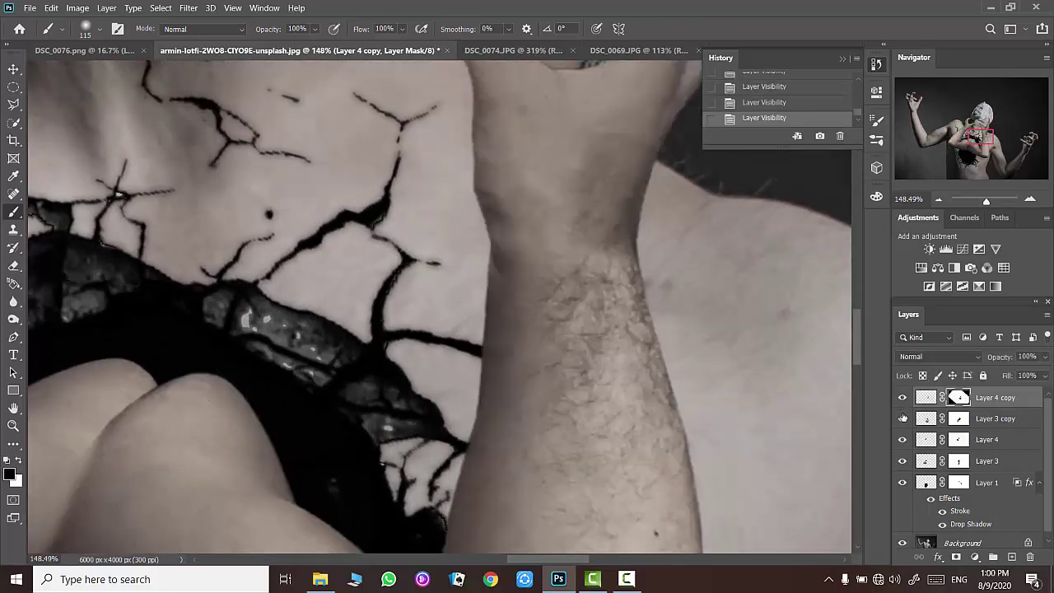
{"action": "double_click", "coordinate": [902, 418]}
{"action": "double_click", "coordinate": [902, 398]}
{"action": "left_click", "coordinate": [902, 397]}
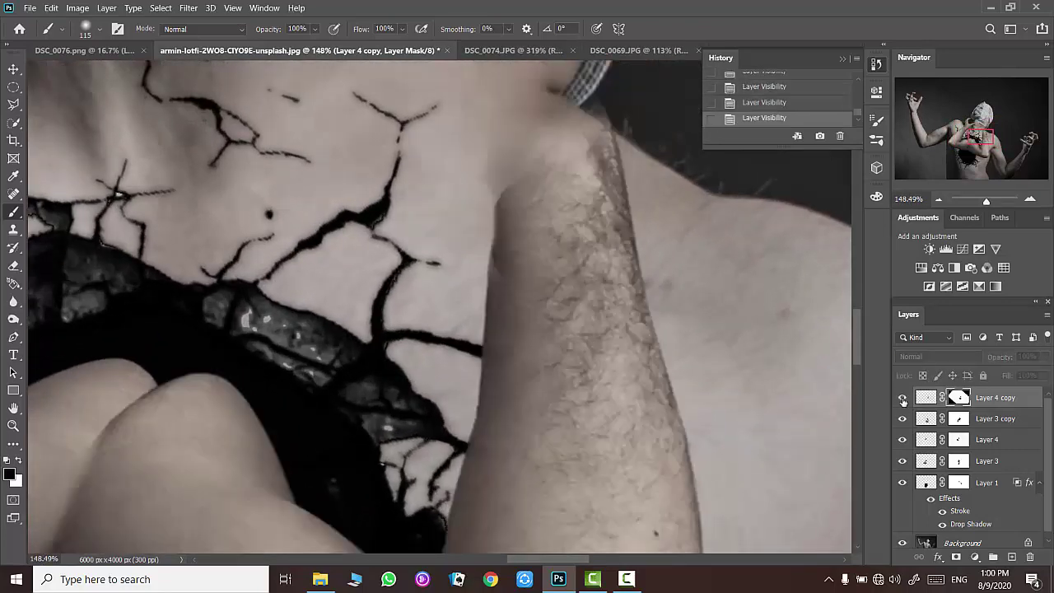
{"action": "scroll", "coordinate": [429, 287], "scroll_direction": "down", "scroll_amount": 2}
{"action": "scroll", "coordinate": [429, 287], "scroll_direction": "down", "scroll_amount": 7}
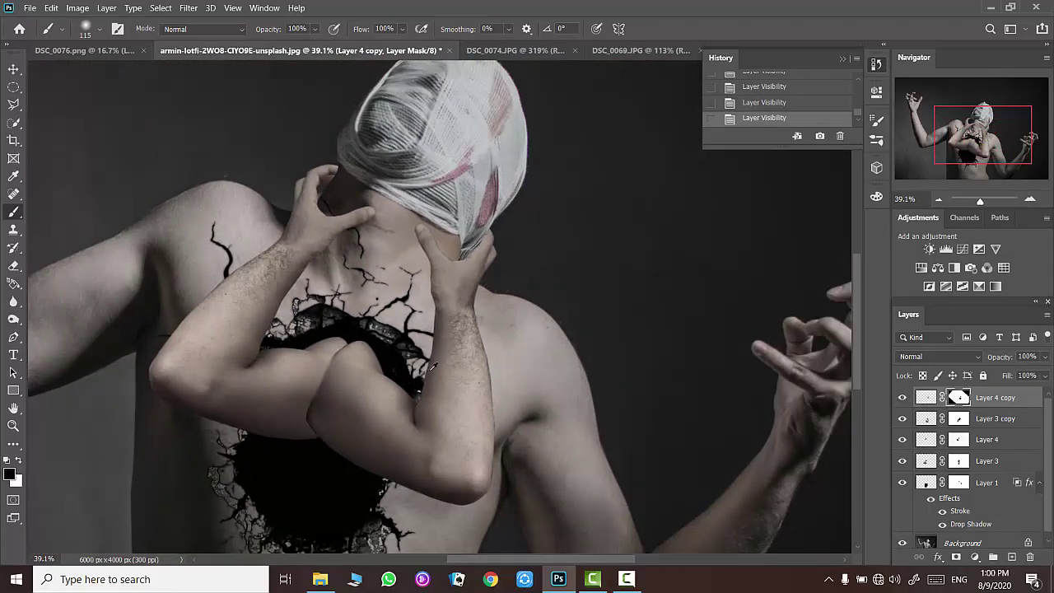
{"action": "scroll", "coordinate": [432, 366], "scroll_direction": "up", "scroll_amount": 2}
{"action": "scroll", "coordinate": [461, 313], "scroll_direction": "up", "scroll_amount": 1}
- Paint and undo a stroke near the chest cracks, then redo the earlier forearm stroke
{"action": "right_click", "coordinate": [477, 303]}
{"action": "key", "text": "Escape"}
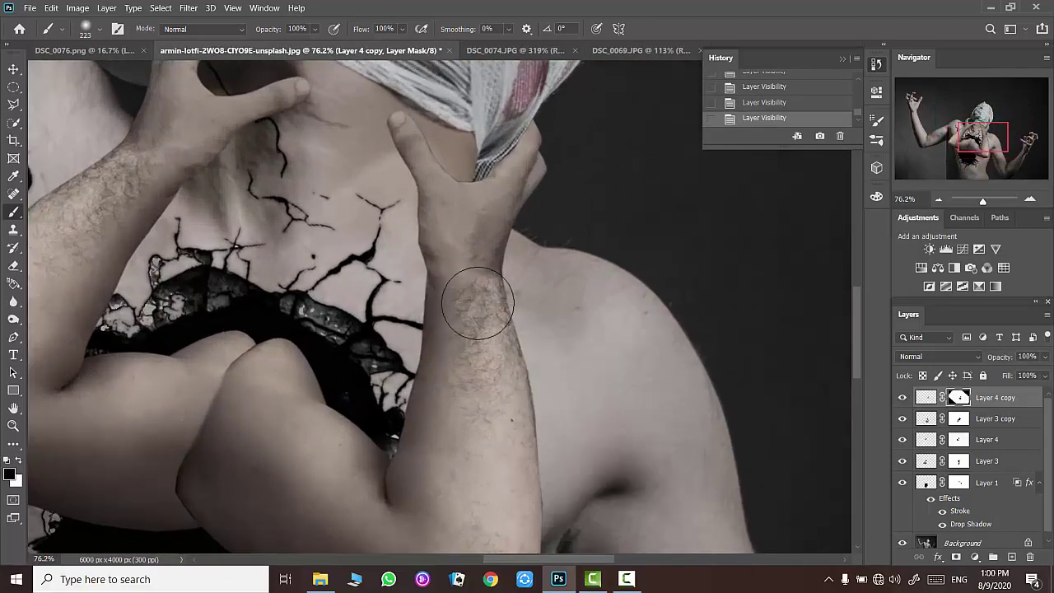
{"action": "left_click", "coordinate": [362, 295]}
{"action": "key", "text": "ctrl+z"}
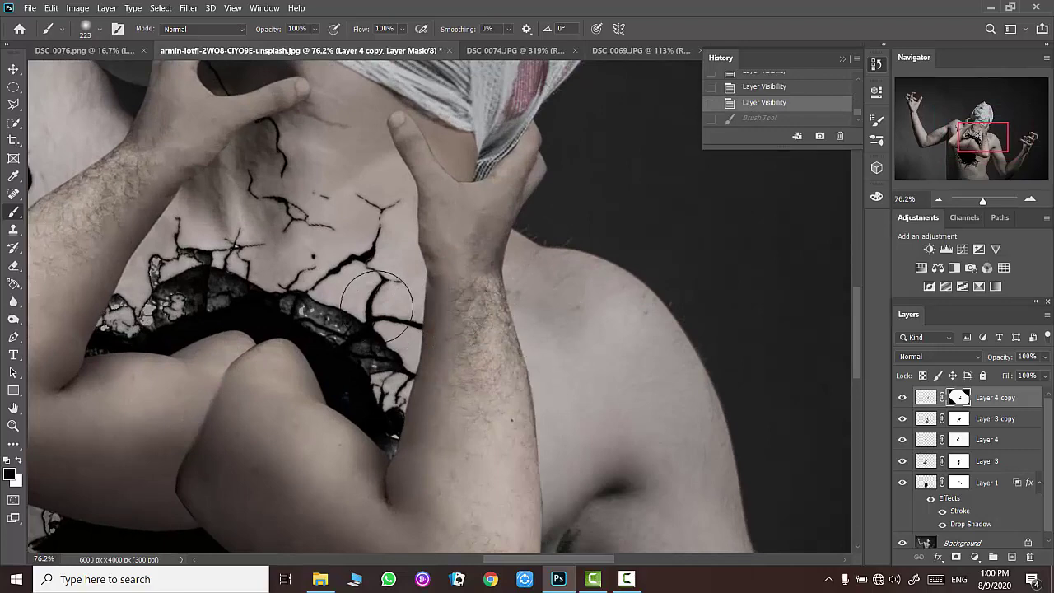
{"action": "key", "text": "ctrl+shift+z"}
{"action": "scroll", "coordinate": [501, 348], "scroll_direction": "up", "scroll_amount": 2}
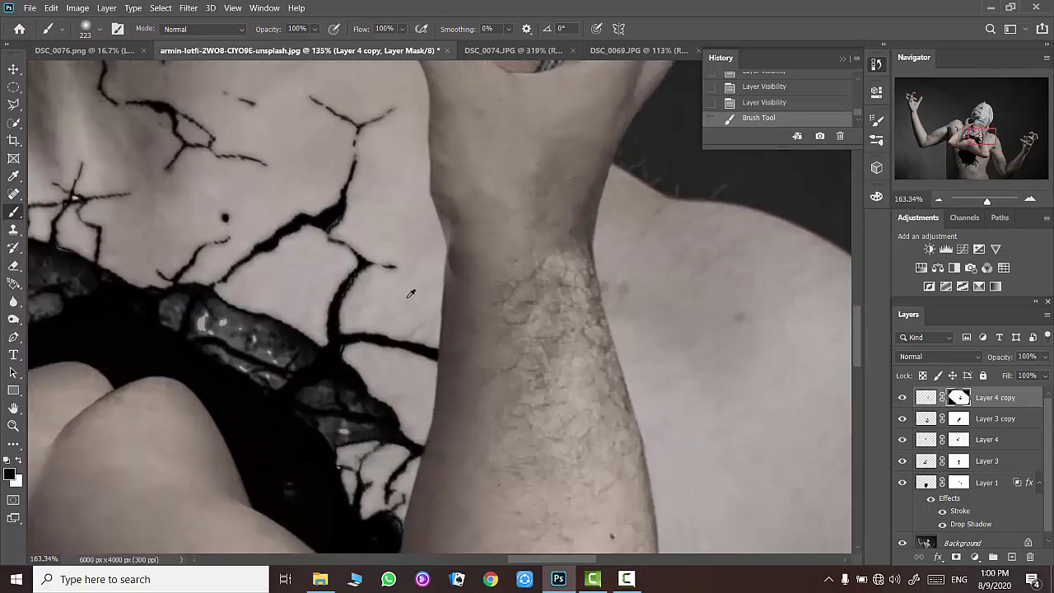
{"action": "scroll", "coordinate": [469, 247], "scroll_direction": "up", "scroll_amount": 2}
- Switch to painting white with a 37 px Soft Round brush and zoom out to check
{"action": "key", "text": "x"}
{"action": "right_click", "coordinate": [494, 232]}
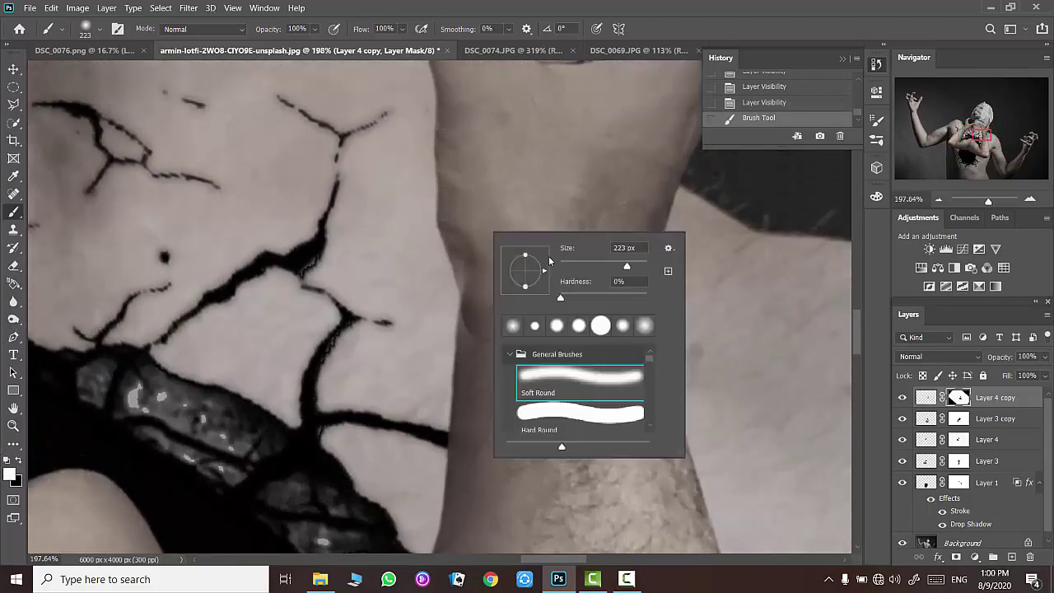
{"action": "left_click_drag", "start_coordinate": [576, 252], "coordinate": [544, 251]}
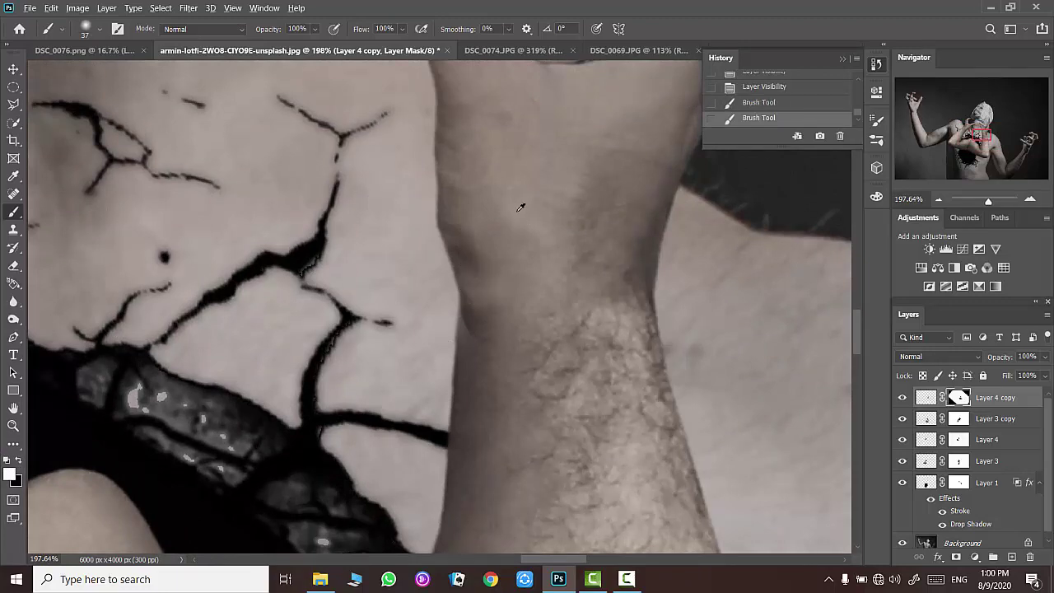
{"action": "scroll", "coordinate": [521, 207], "scroll_direction": "down", "scroll_amount": 3}
{"action": "scroll", "coordinate": [494, 272], "scroll_direction": "down", "scroll_amount": 3}
{"action": "scroll", "coordinate": [458, 349], "scroll_direction": "down", "scroll_amount": 2}
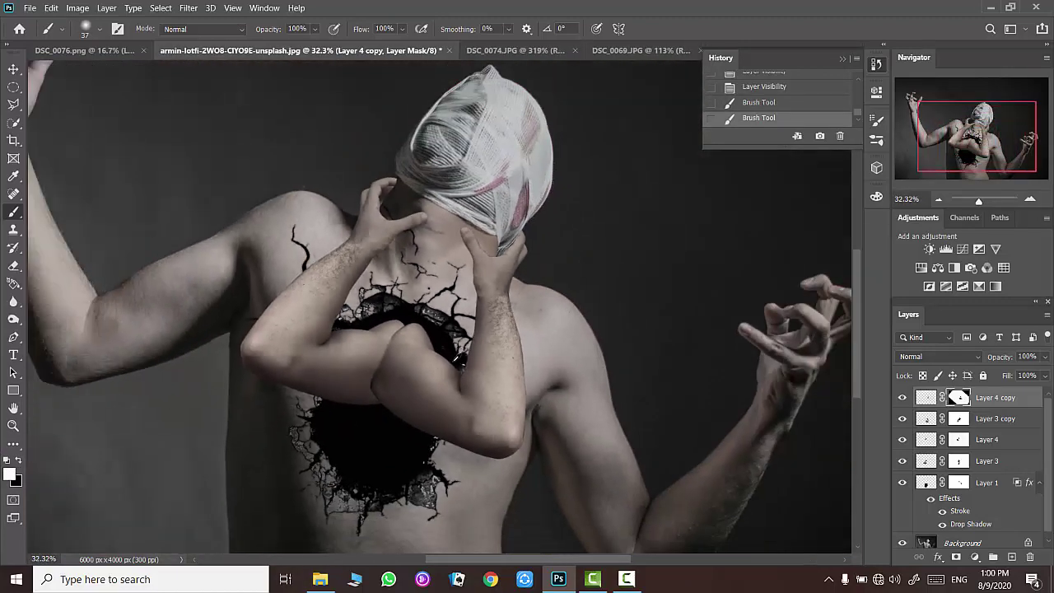
{"action": "scroll", "coordinate": [457, 357], "scroll_direction": "down", "scroll_amount": 1}
{"action": "scroll", "coordinate": [478, 330], "scroll_direction": "up", "scroll_amount": 2}
{"action": "scroll", "coordinate": [507, 305], "scroll_direction": "up", "scroll_amount": 1}
{"action": "scroll", "coordinate": [506, 289], "scroll_direction": "down", "scroll_amount": 2}
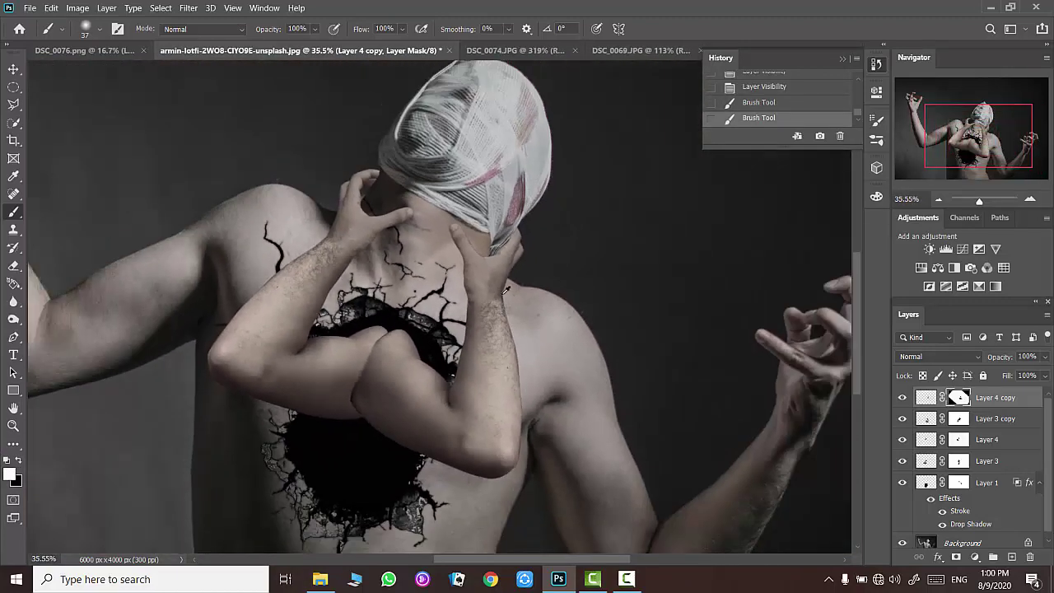
{"action": "scroll", "coordinate": [505, 290], "scroll_direction": "down", "scroll_amount": 1}
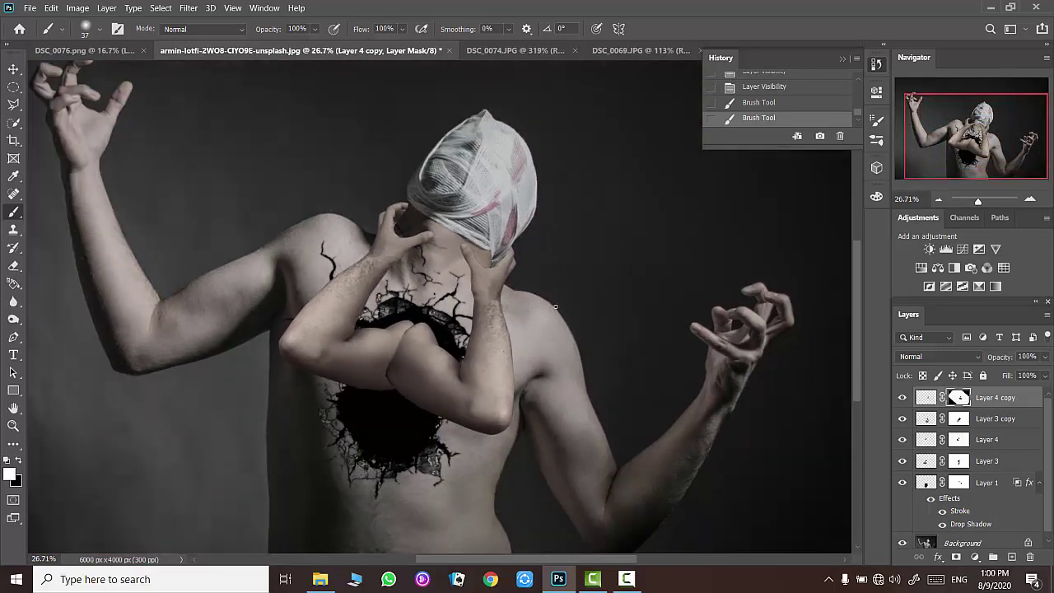
{"action": "scroll", "coordinate": [580, 297], "scroll_direction": "up", "scroll_amount": 1}
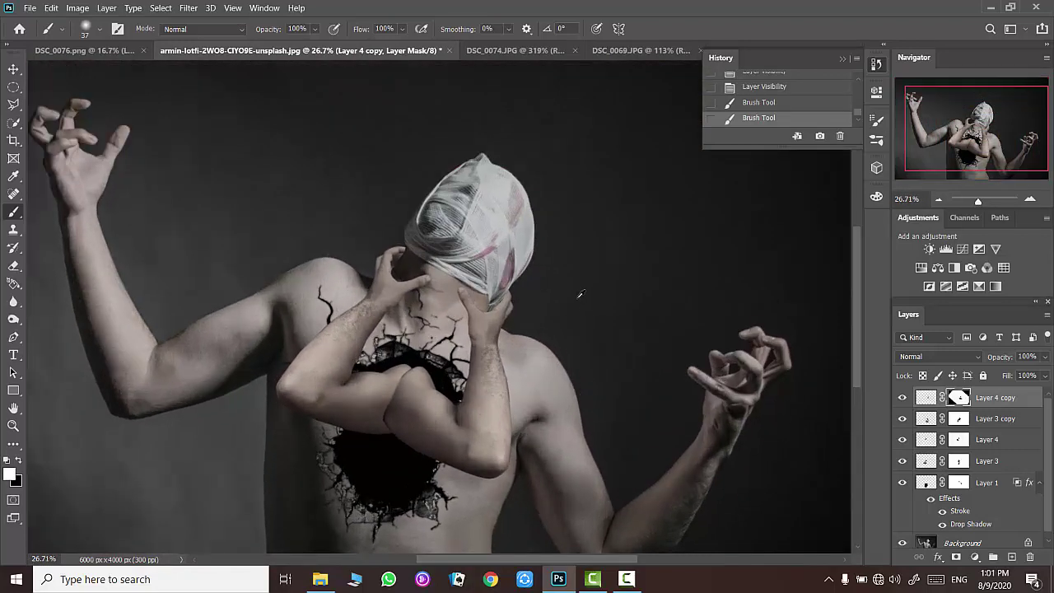
{"action": "scroll", "coordinate": [568, 292], "scroll_direction": "up", "scroll_amount": 2}
{"action": "scroll", "coordinate": [557, 288], "scroll_direction": "down", "scroll_amount": 2}
{"action": "scroll", "coordinate": [371, 392], "scroll_direction": "up", "scroll_amount": 3}
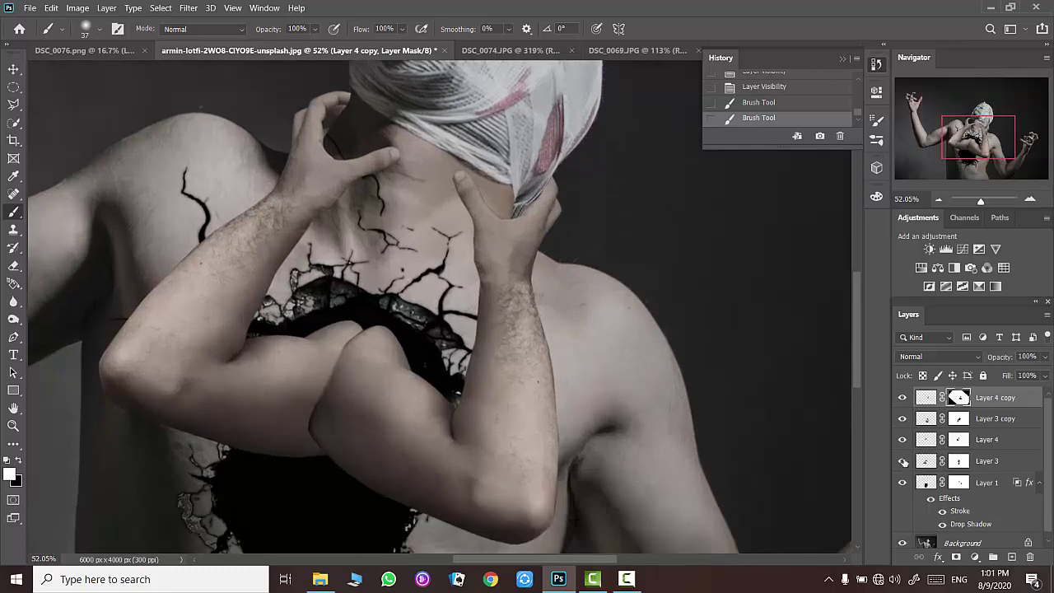
- Move Layer 4 directly below Layer 4 copy in the layer stack
{"action": "left_click", "coordinate": [902, 398]}
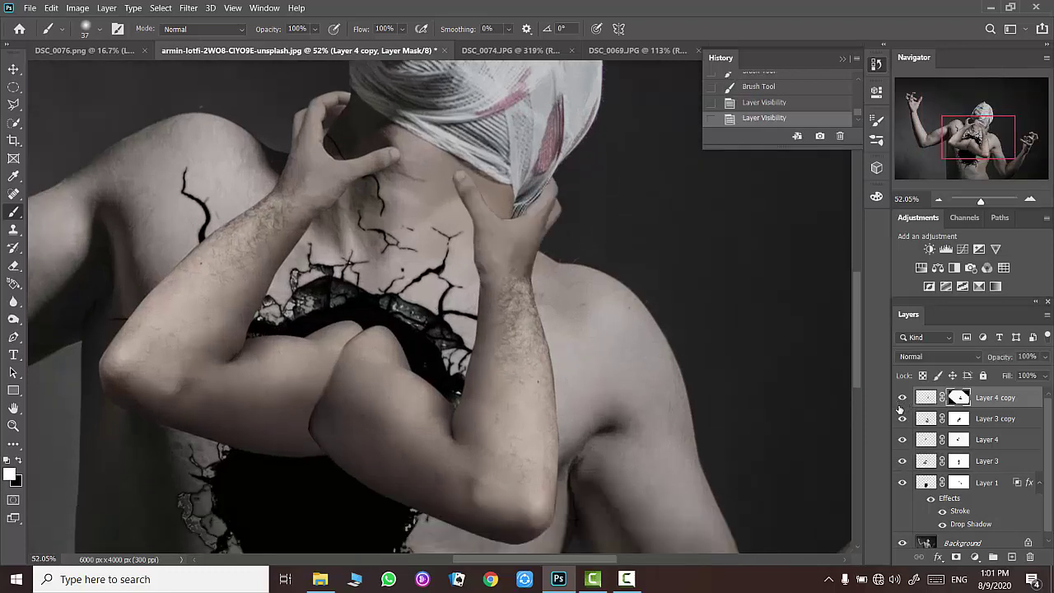
{"action": "left_click", "coordinate": [901, 418]}
{"action": "left_click", "coordinate": [902, 439]}
{"action": "left_click_drag", "start_coordinate": [988, 442], "coordinate": [988, 407]}
- Rename the limb layers right hand, left hand, right arm and left arm
{"action": "double_click", "coordinate": [994, 397]}
{"action": "type", "text": "right hand"}
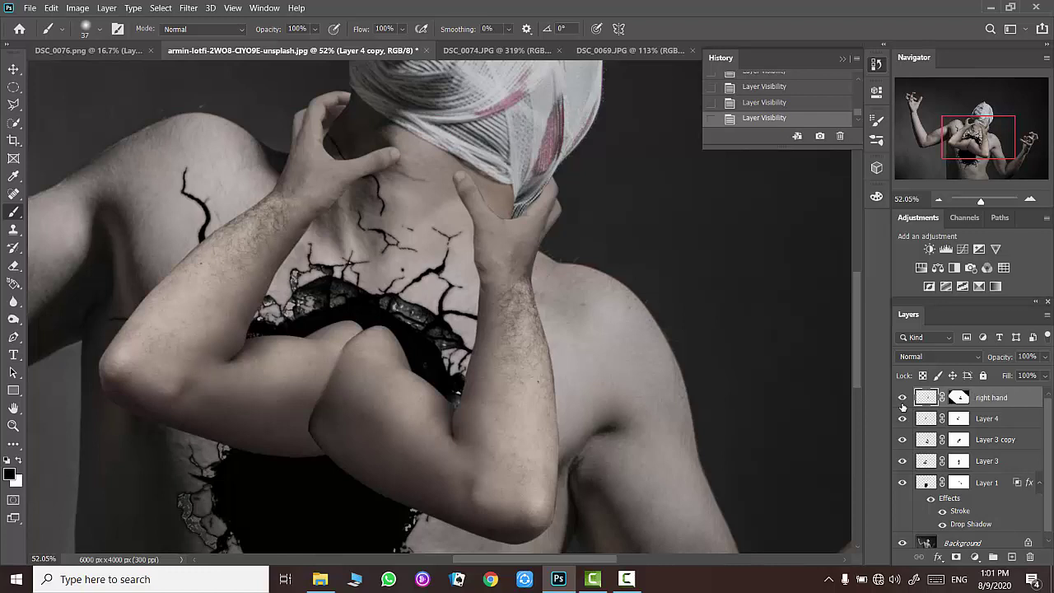
{"action": "key", "text": "Return"}
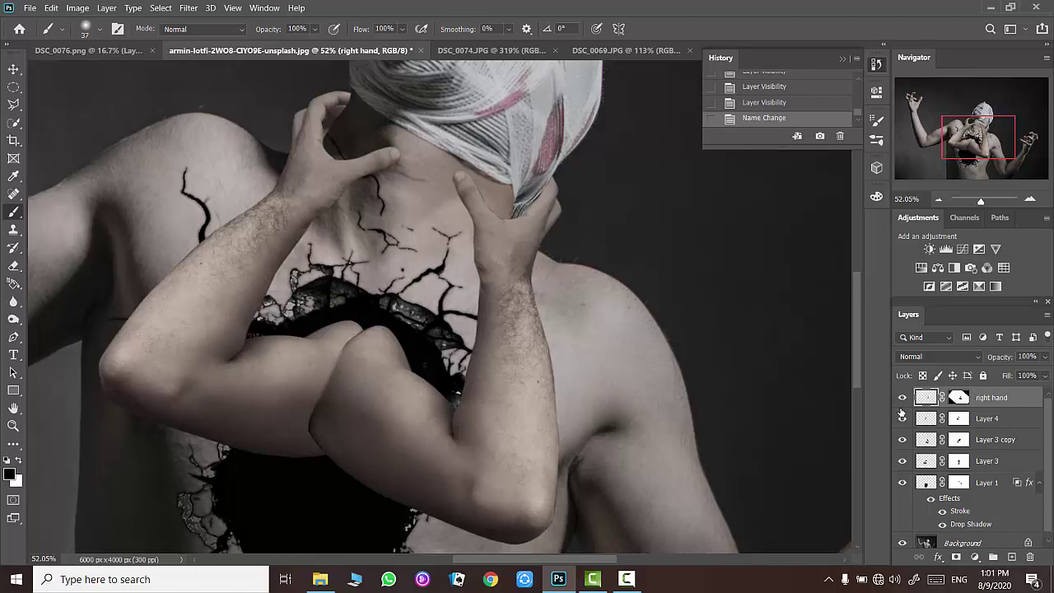
{"action": "left_click", "coordinate": [902, 418]}
{"action": "left_click", "coordinate": [902, 418]}
{"action": "double_click", "coordinate": [992, 418]}
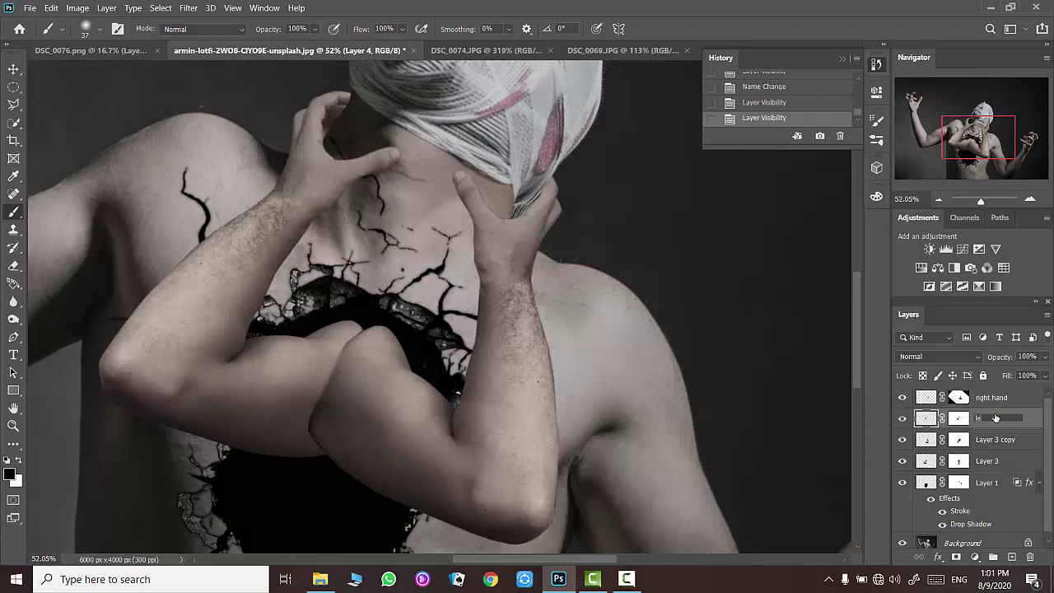
{"action": "key", "text": "Return"}
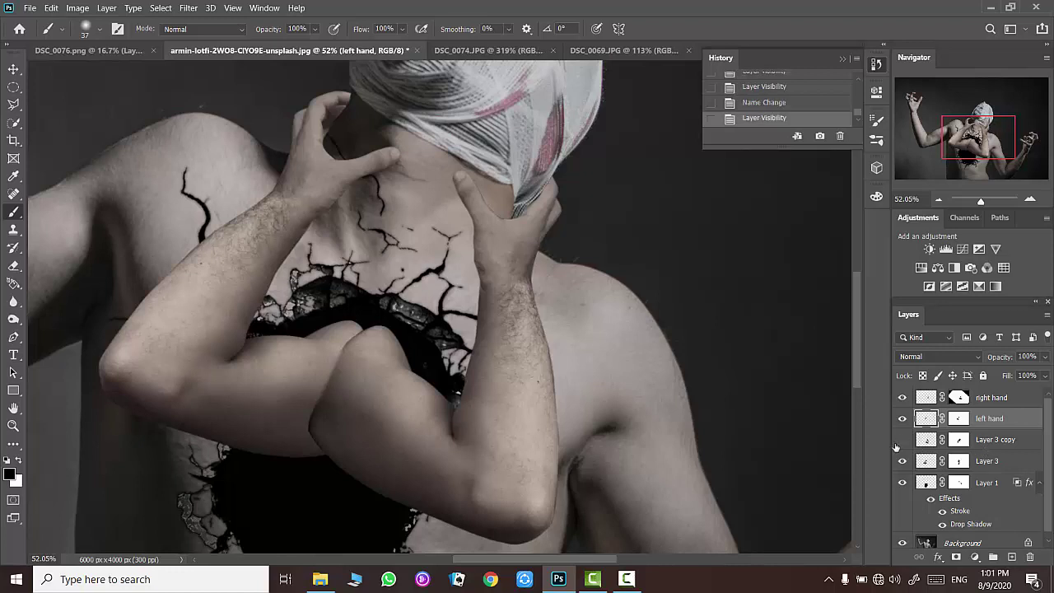
{"action": "left_click", "coordinate": [901, 439]}
{"action": "left_click", "coordinate": [901, 438]}
{"action": "double_click", "coordinate": [994, 439]}
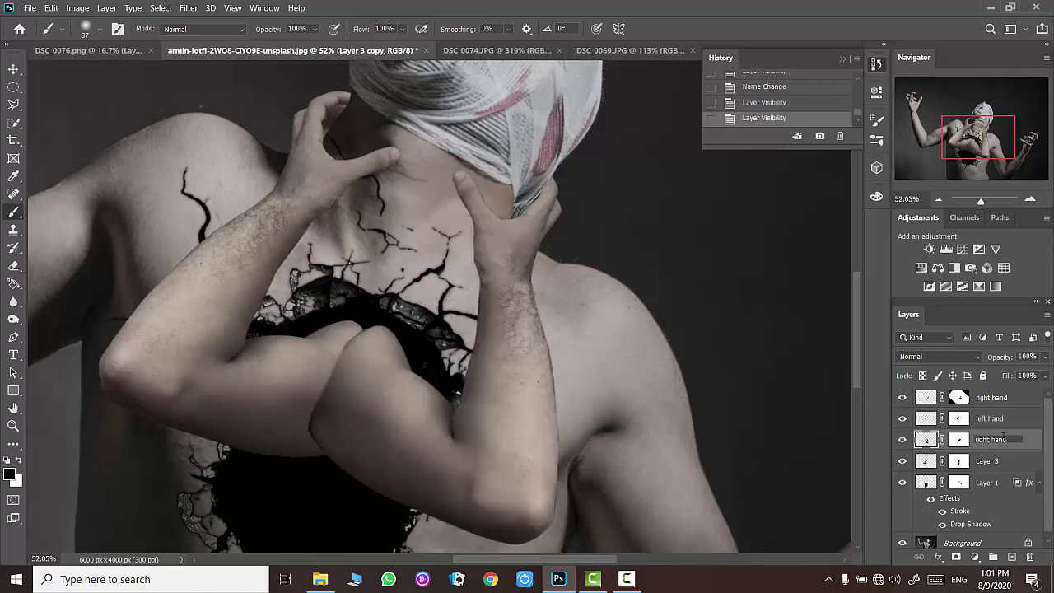
{"action": "type", "text": "rm"}
{"action": "key", "text": "Return"}
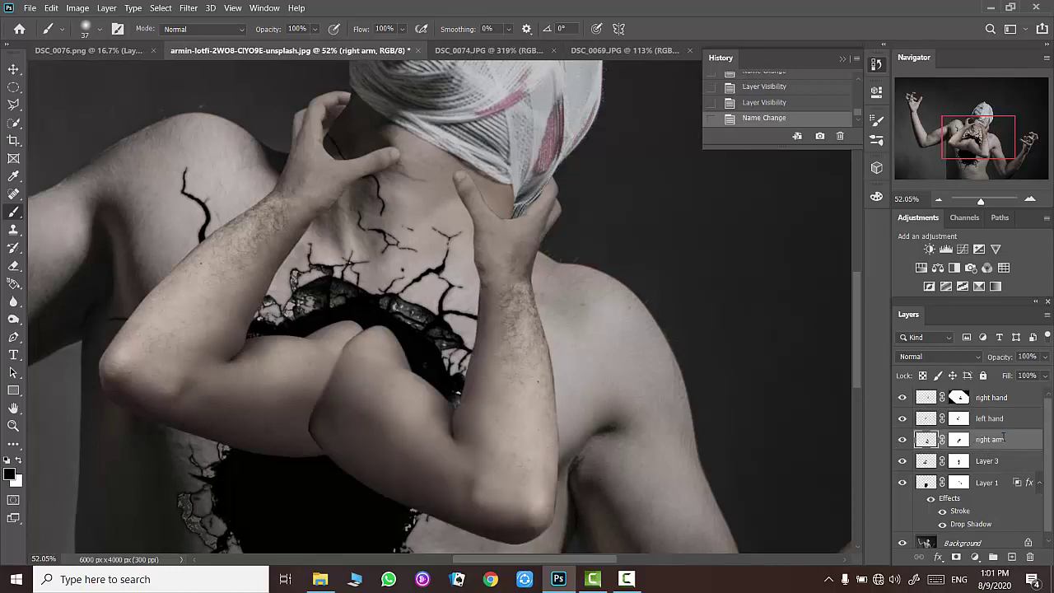
{"action": "double_click", "coordinate": [985, 461]}
{"action": "type", "text": "left arm"}
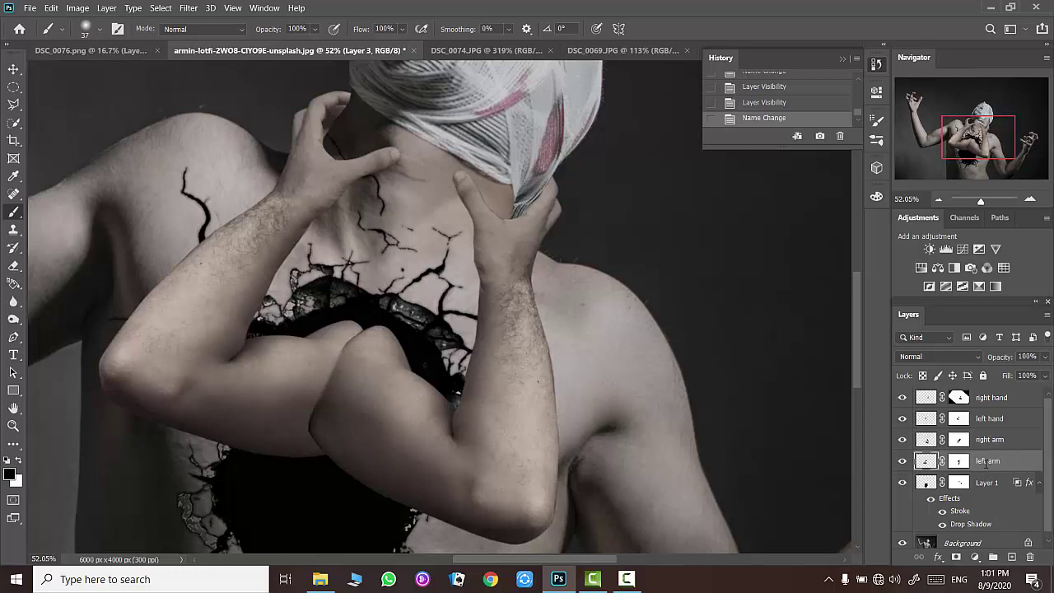
{"action": "key", "text": "Return"}
- Group the right arm and left arm layers as 'Arms' and add a new empty layer above
{"action": "left_click", "coordinate": [902, 461]}
{"action": "left_click", "coordinate": [902, 461]}
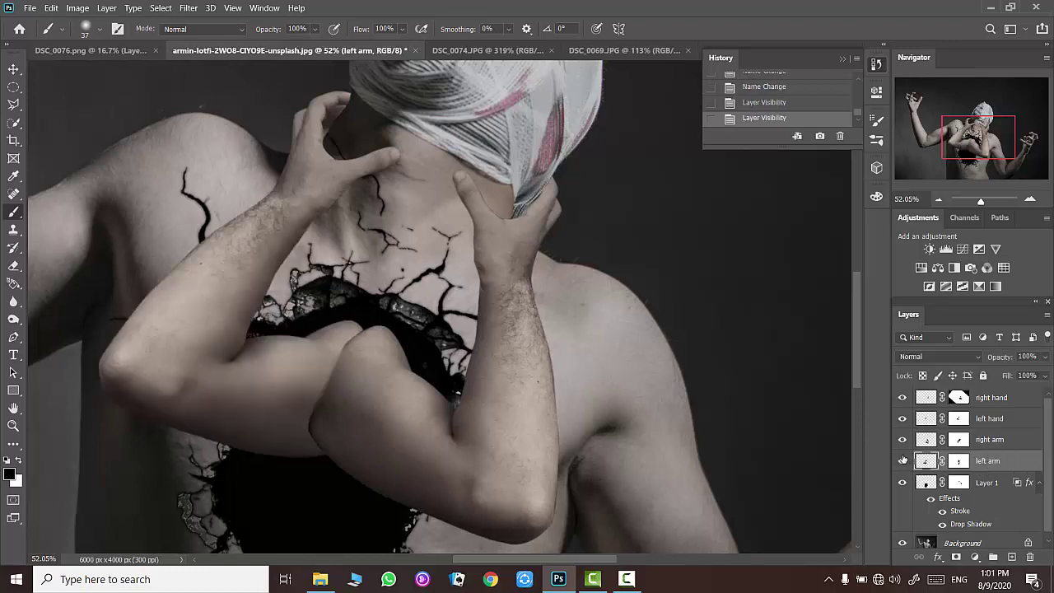
{"action": "left_click", "coordinate": [1003, 443], "text": "shift"}
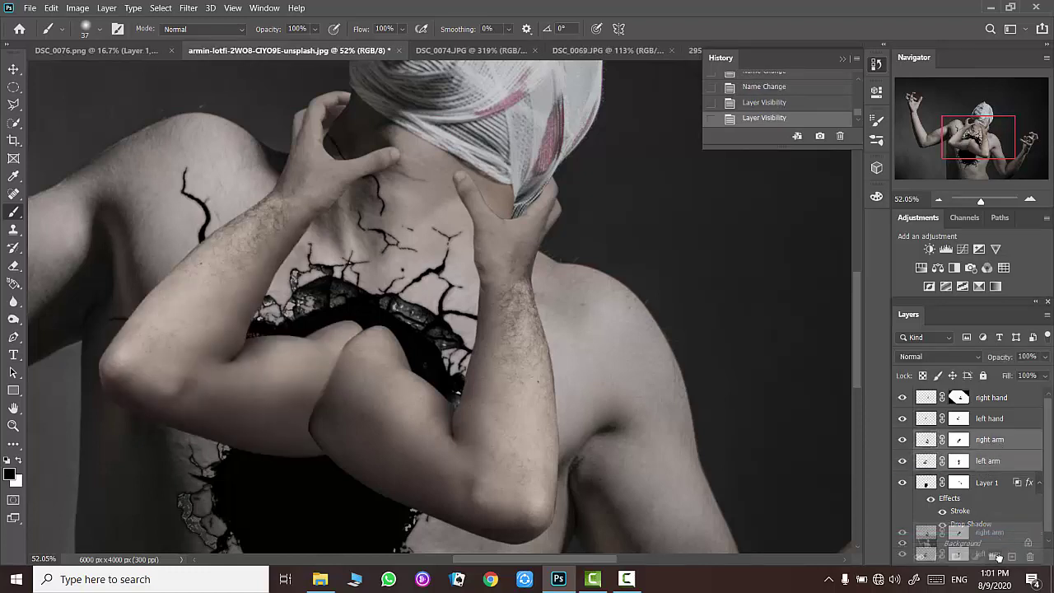
{"action": "left_click_drag", "start_coordinate": [994, 457], "coordinate": [993, 557]}
{"action": "type", "text": "s"}
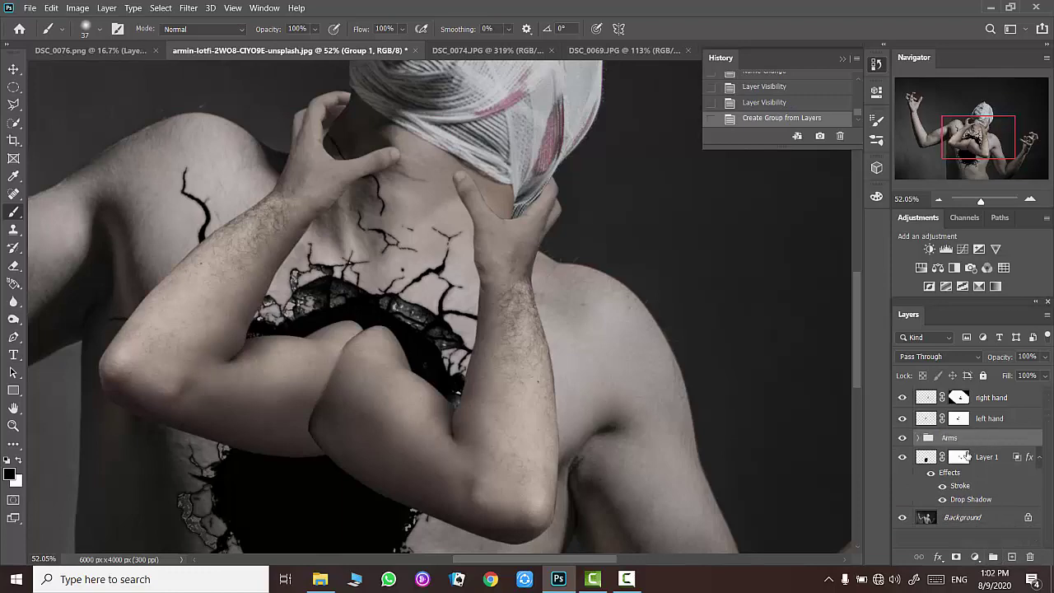
{"action": "key", "text": "Return"}
{"action": "left_click", "coordinate": [1012, 556]}
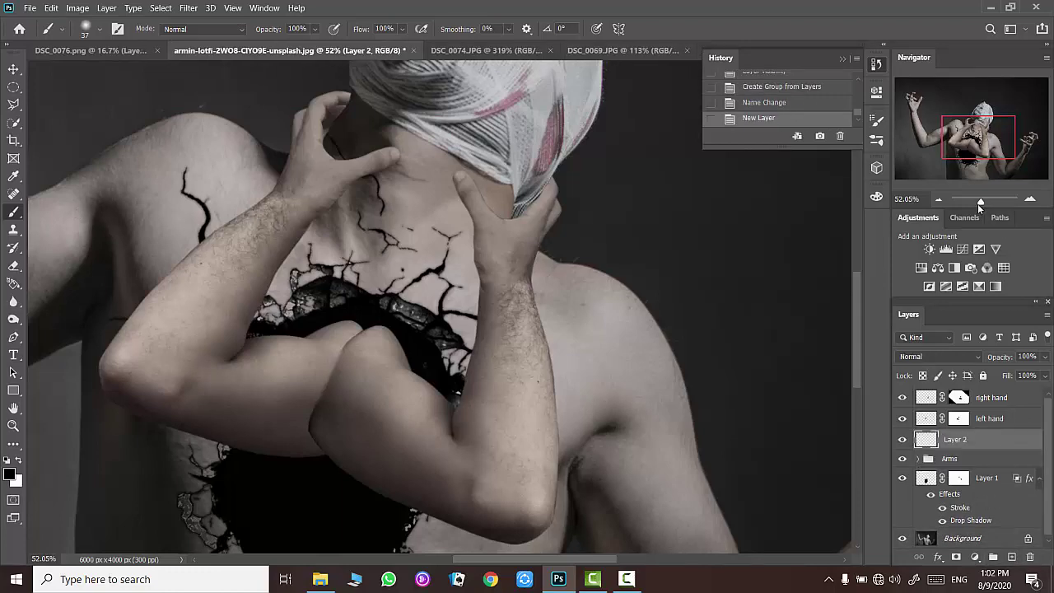
- Zoom in on the cracked chest, expand the Arms group and target the right arm's mask
{"action": "key", "text": "ctrl+0"}
{"action": "left_click", "coordinate": [13, 425]}
{"action": "left_click_drag", "start_coordinate": [449, 340], "coordinate": [626, 345]}
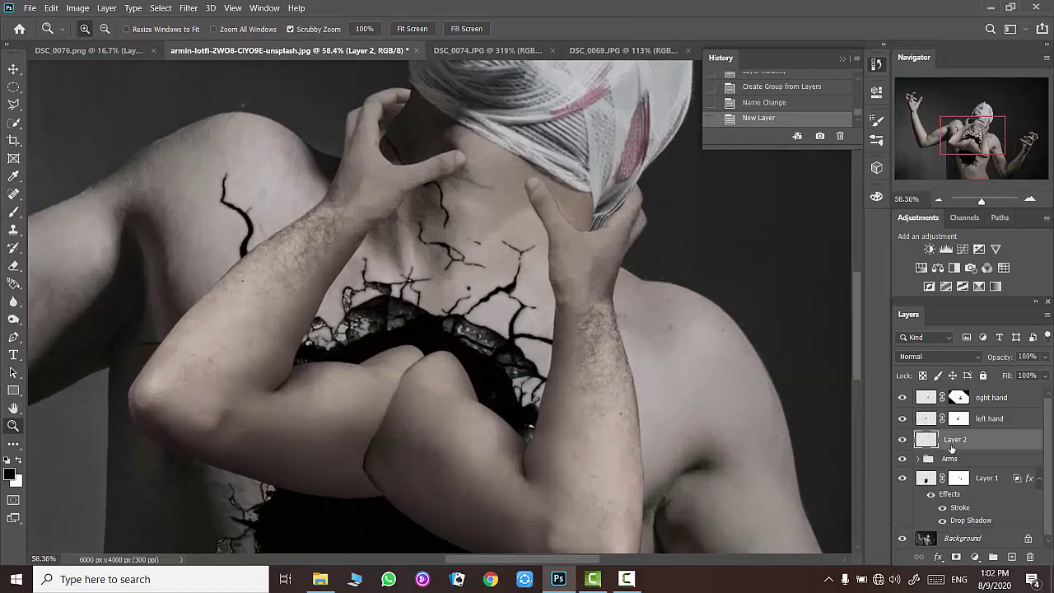
{"action": "left_click", "coordinate": [945, 458]}
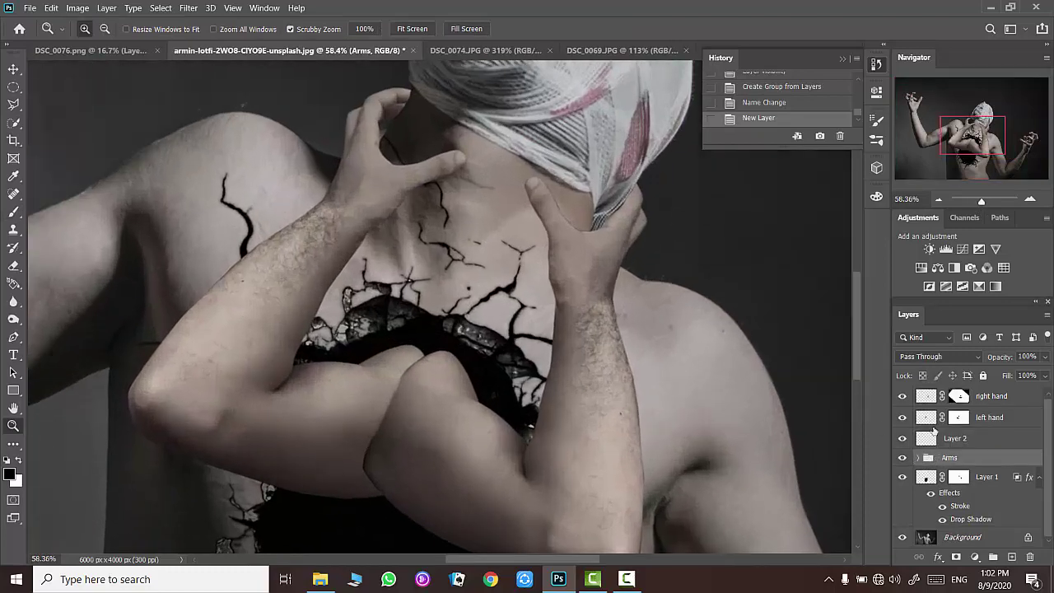
{"action": "left_click", "coordinate": [918, 458]}
{"action": "left_click", "coordinate": [902, 476]}
{"action": "left_click", "coordinate": [968, 478]}
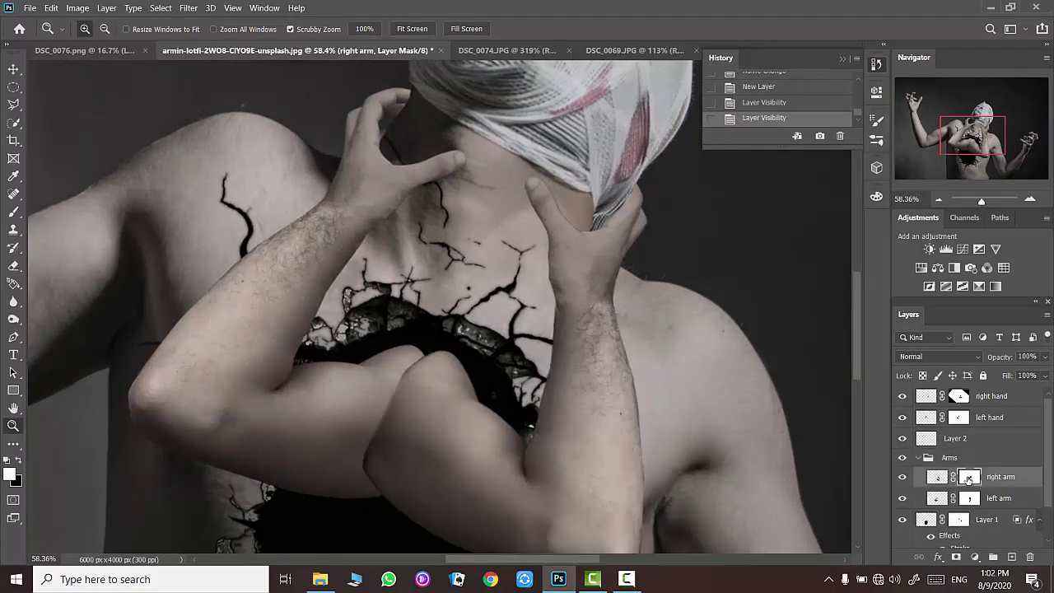
- Compare the right arm on and off, then set a harder brush for its mask
{"action": "left_click", "coordinate": [902, 477]}
{"action": "left_click", "coordinate": [902, 477]}
{"action": "key", "text": "b"}
{"action": "right_click", "coordinate": [366, 366]}
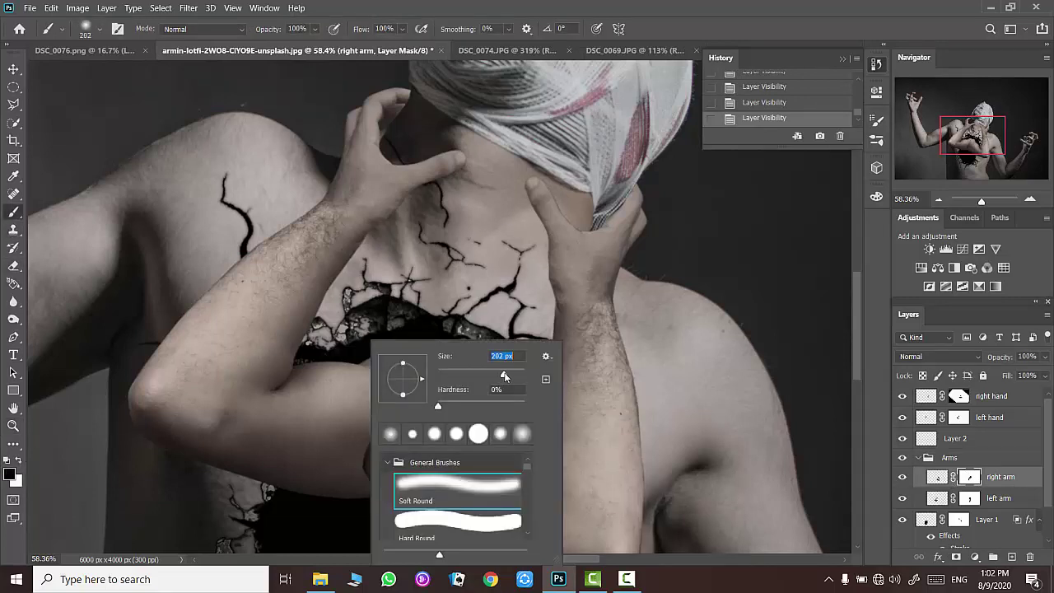
{"action": "key", "text": "Return"}
{"action": "left_click_drag", "start_coordinate": [387, 383], "coordinate": [388, 358]}
{"action": "key", "text": "ctrl+z"}
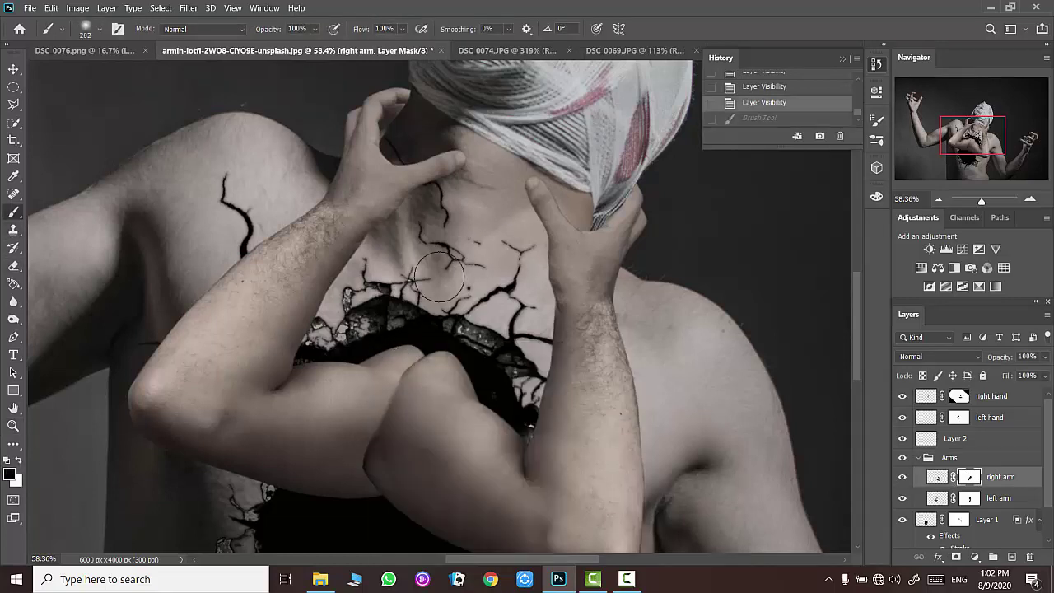
{"action": "right_click", "coordinate": [400, 339]}
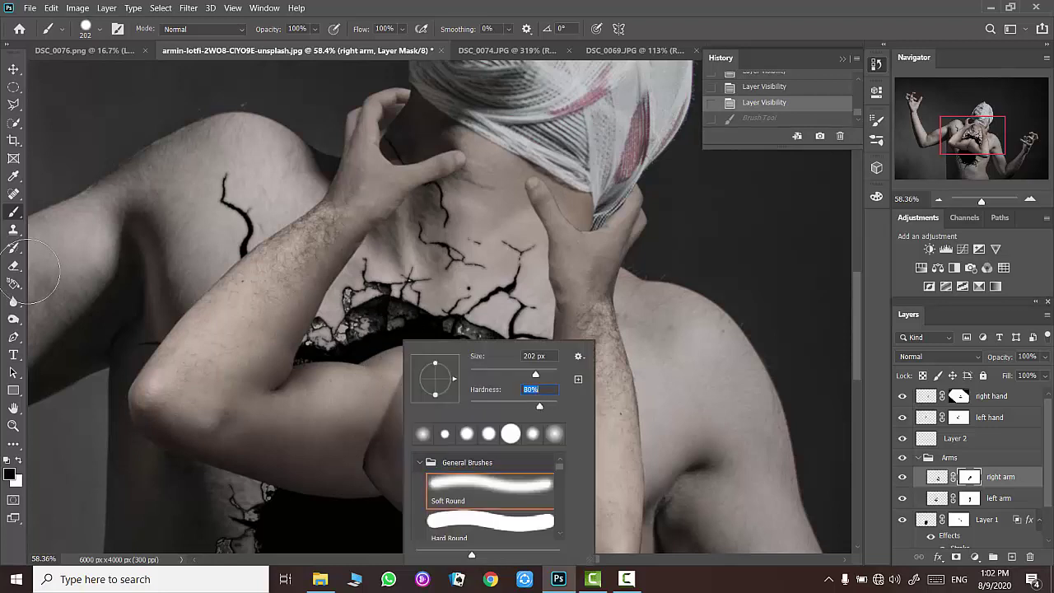
{"action": "key", "text": "Return"}
- Reshape the right forearm's edge and lower edge on its mask near the hole
{"action": "left_click", "coordinate": [13, 425]}
{"action": "left_click", "coordinate": [442, 357]}
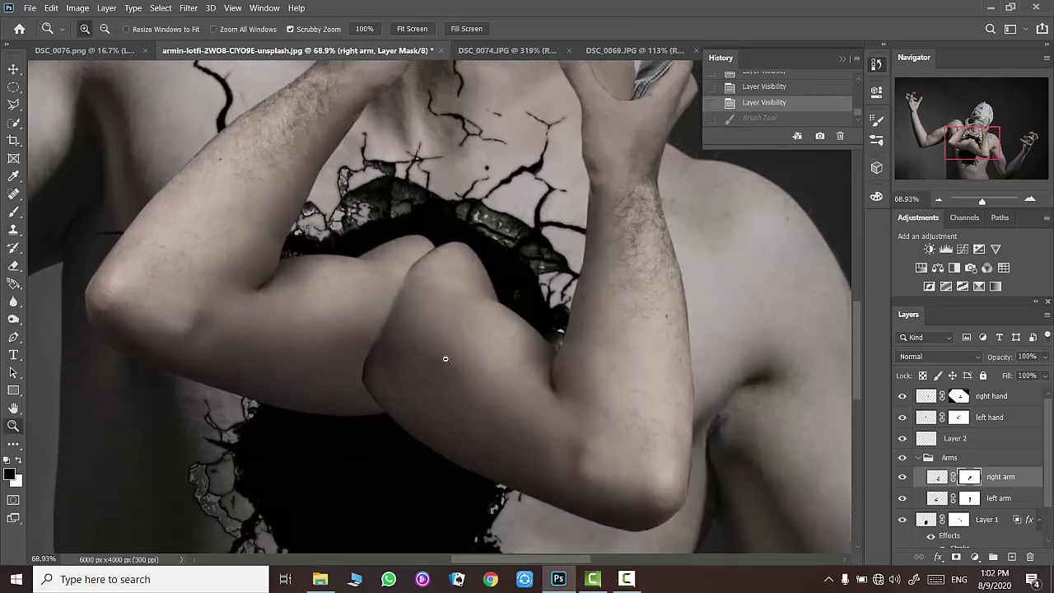
{"action": "key", "text": "b"}
{"action": "left_click_drag", "start_coordinate": [390, 253], "coordinate": [354, 369]}
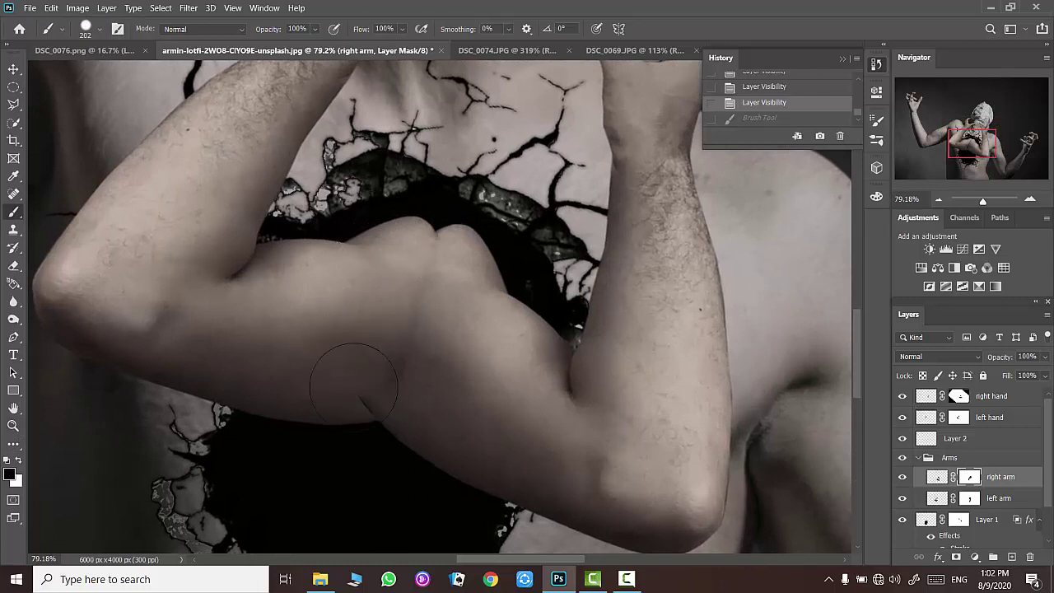
{"action": "left_click", "coordinate": [457, 243]}
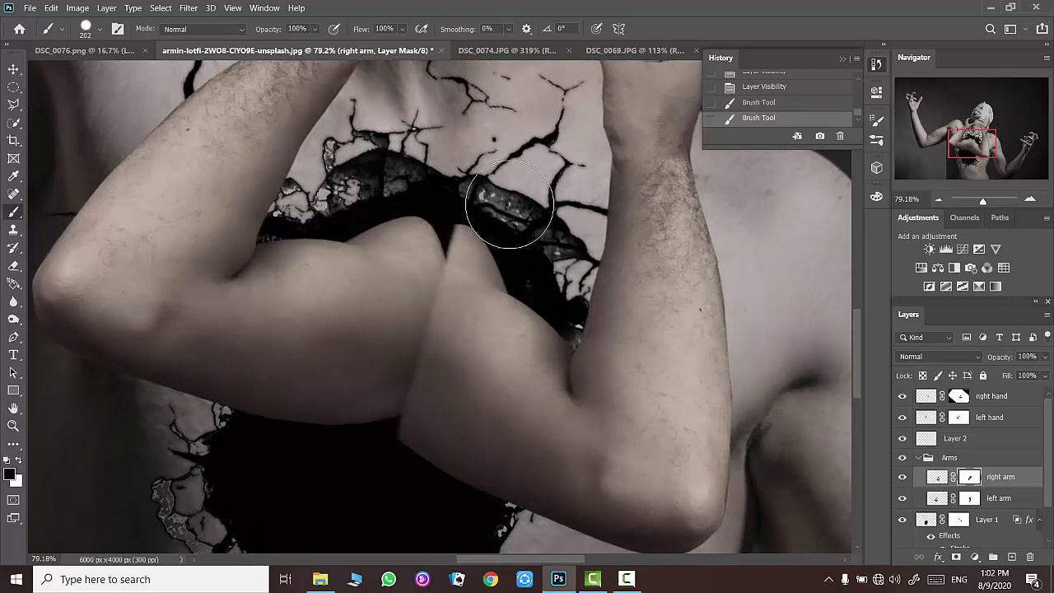
{"action": "left_click_drag", "start_coordinate": [445, 441], "coordinate": [376, 470]}
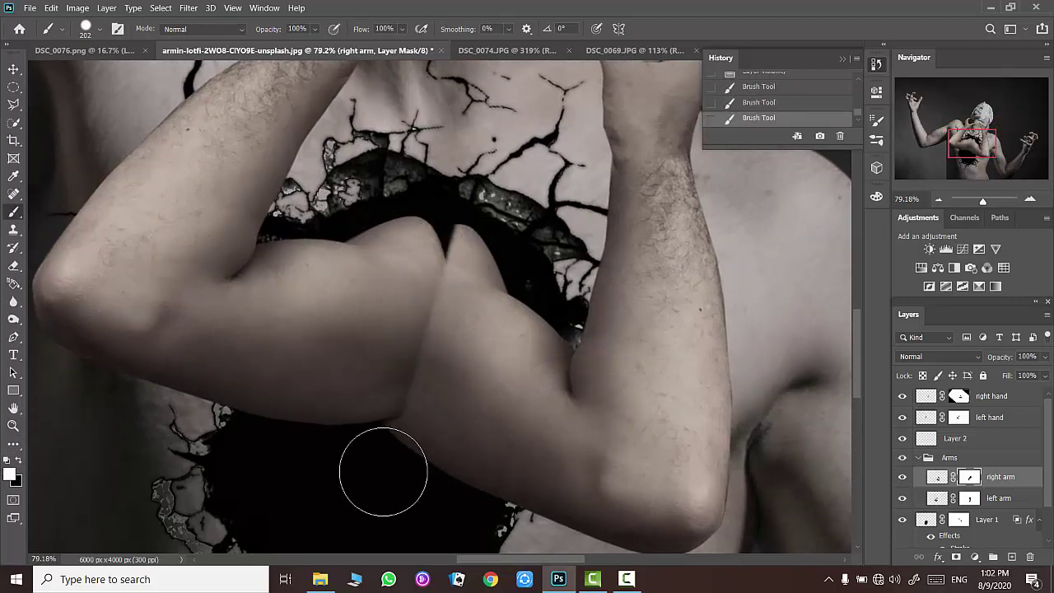
{"action": "left_click", "coordinate": [13, 426]}
{"action": "mouse_move", "coordinate": [401, 436]}
{"action": "left_mouse_down"}
{"action": "mouse_move", "coordinate": [445, 436]}
{"action": "mouse_move", "coordinate": [376, 442]}
{"action": "left_mouse_up"}
{"action": "key", "text": "b"}
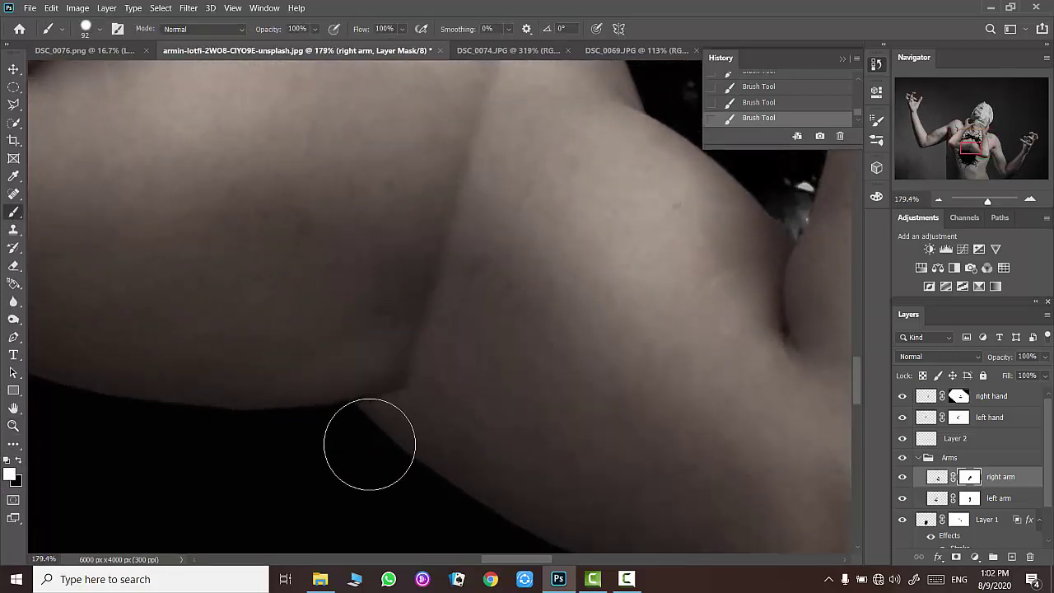
{"action": "scroll", "coordinate": [461, 403], "scroll_direction": "up", "scroll_amount": 2}
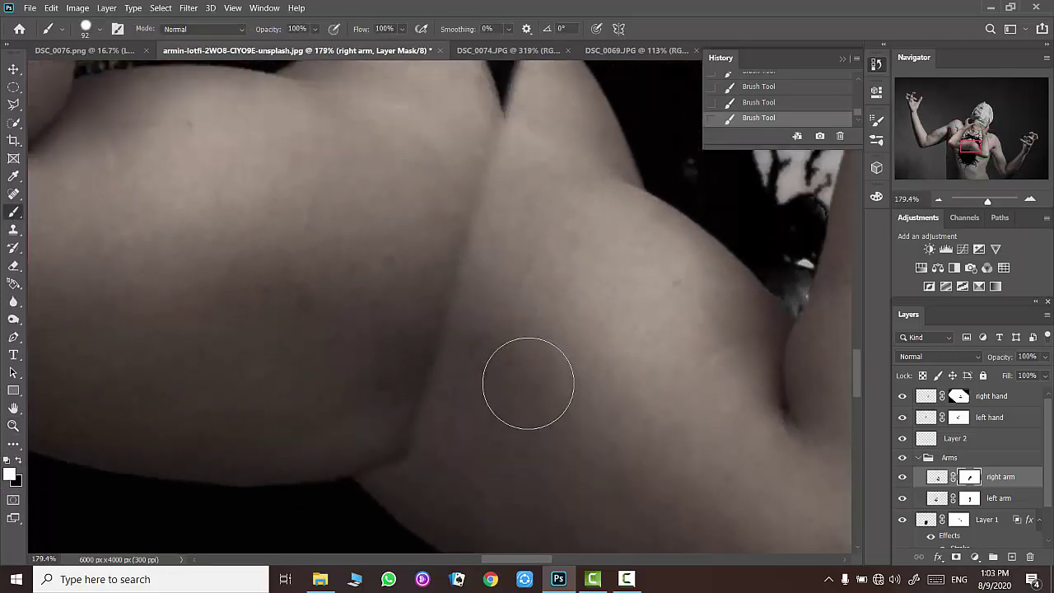
{"action": "scroll", "coordinate": [527, 376], "scroll_direction": "up", "scroll_amount": 3}
- Clean the elbow crease and upper bicep contour, swapping between black and white
{"action": "left_click_drag", "start_coordinate": [545, 219], "coordinate": [529, 190]}
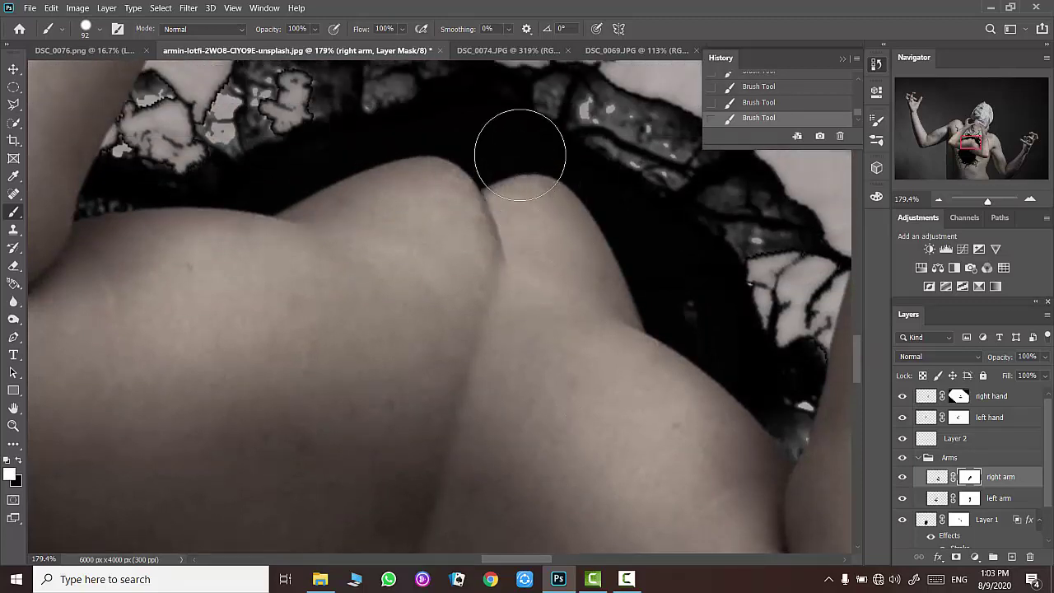
{"action": "scroll", "coordinate": [552, 181], "scroll_direction": "down", "scroll_amount": 1}
{"action": "scroll", "coordinate": [481, 282], "scroll_direction": "down", "scroll_amount": 3}
{"action": "scroll", "coordinate": [481, 282], "scroll_direction": "down", "scroll_amount": 5}
{"action": "right_click", "coordinate": [482, 292]}
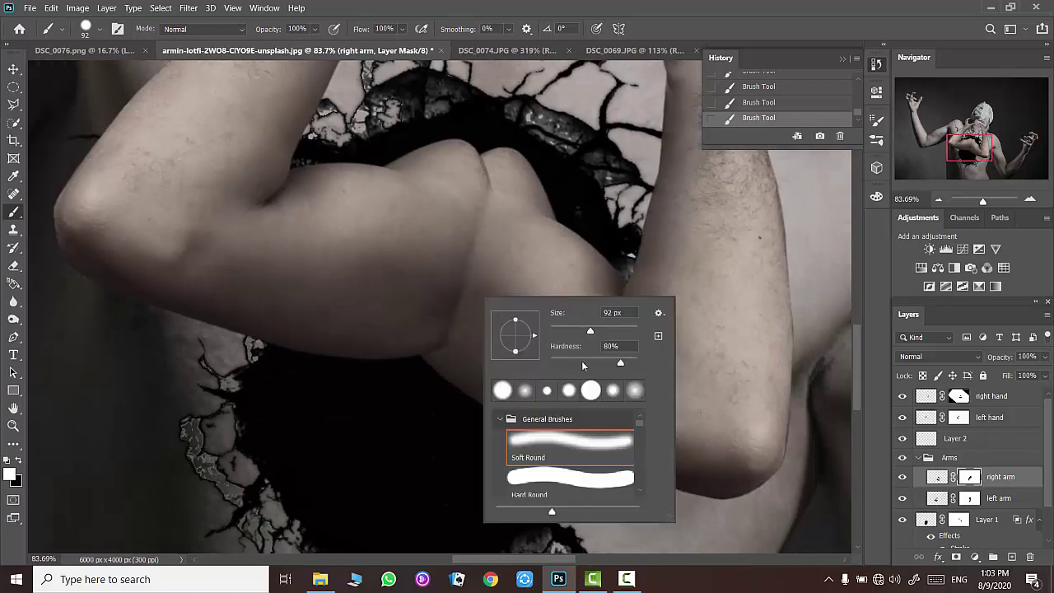
{"action": "left_click", "coordinate": [441, 233]}
{"action": "key", "text": "ctrl+z"}
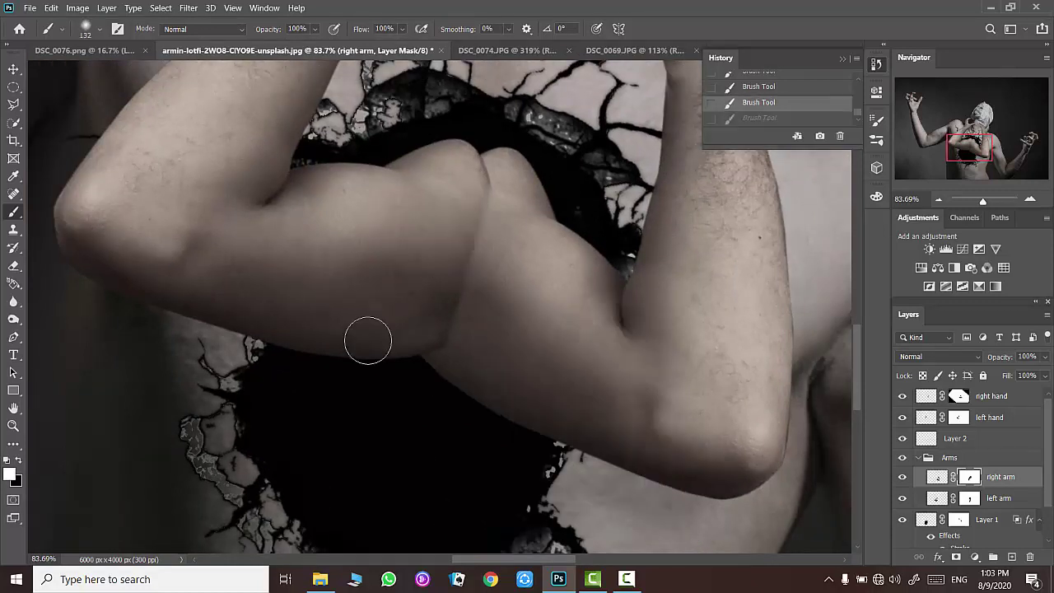
{"action": "mouse_move", "coordinate": [466, 202]}
{"action": "left_mouse_down"}
{"action": "mouse_move", "coordinate": [428, 325]}
{"action": "mouse_move", "coordinate": [459, 192]}
{"action": "left_mouse_up"}
{"action": "left_click", "coordinate": [18, 459]}
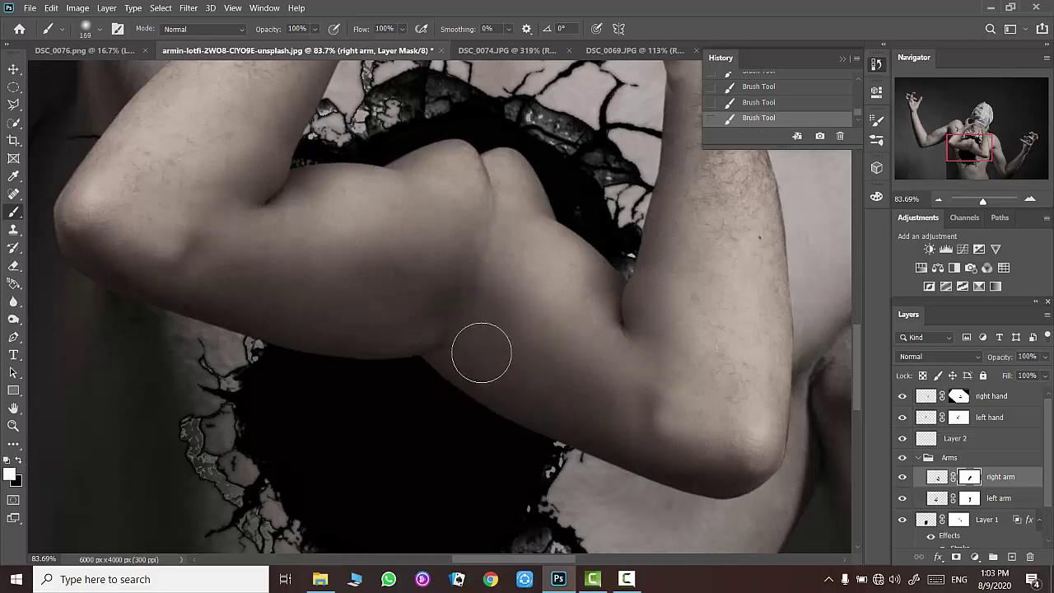
{"action": "left_click_drag", "start_coordinate": [507, 232], "coordinate": [499, 294]}
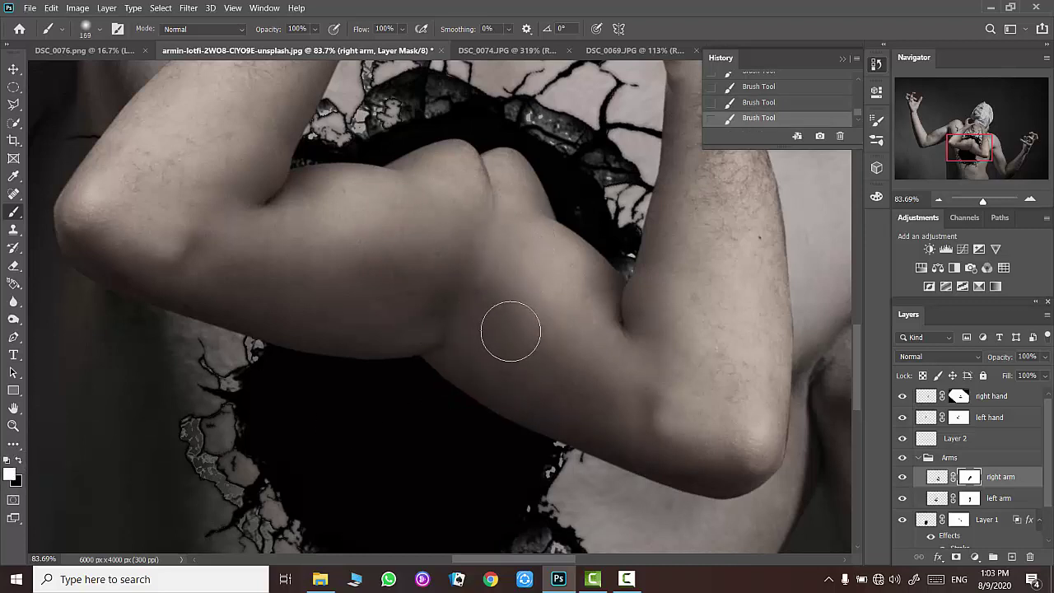
{"action": "left_click", "coordinate": [590, 239]}
{"action": "scroll", "coordinate": [590, 239], "scroll_direction": "down", "scroll_amount": 2}
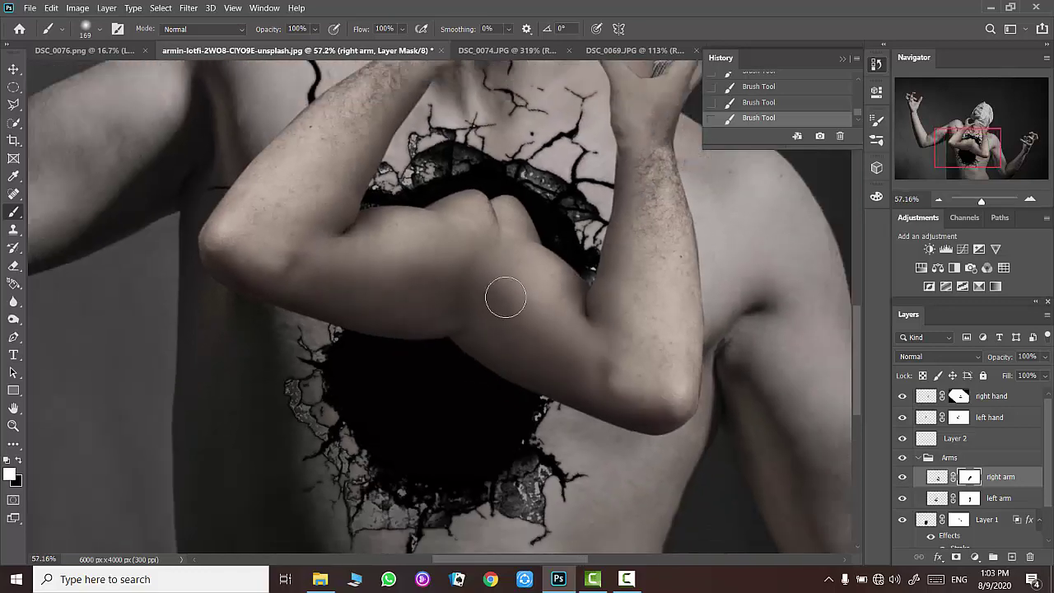
- Paint the upper arm back over the black cracks with a larger brush
{"action": "key", "text": "bracketright"}
{"action": "left_click", "coordinate": [591, 203]}
{"action": "left_click_drag", "start_coordinate": [492, 305], "coordinate": [536, 294]}
{"action": "scroll", "coordinate": [455, 316], "scroll_direction": "down", "scroll_amount": 1}
{"action": "scroll", "coordinate": [387, 312], "scroll_direction": "up", "scroll_amount": 1}
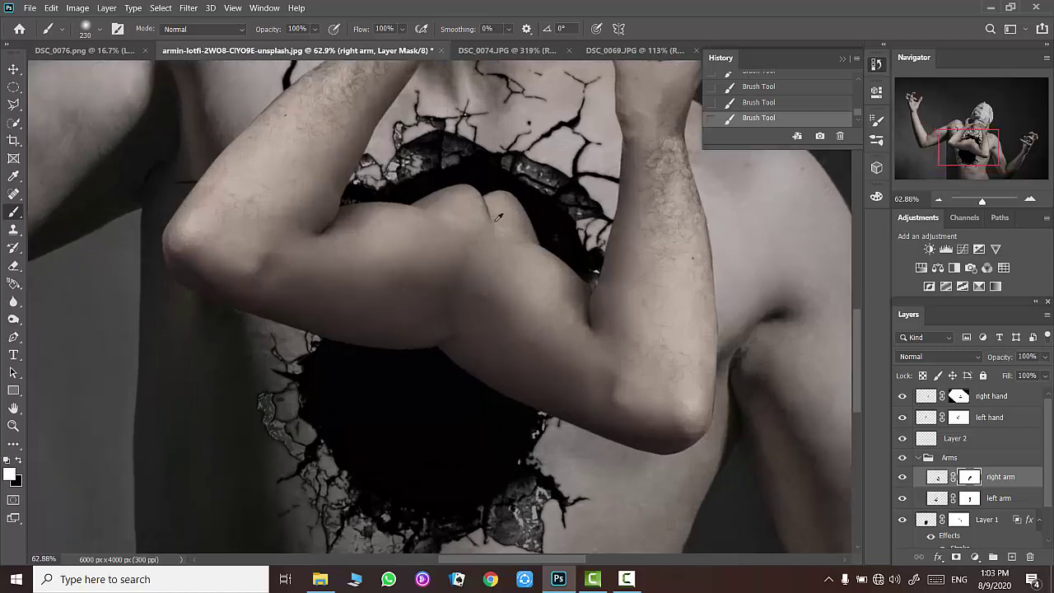
{"action": "scroll", "coordinate": [494, 370], "scroll_direction": "up", "scroll_amount": 3}
{"action": "scroll", "coordinate": [513, 400], "scroll_direction": "up", "scroll_amount": 1}
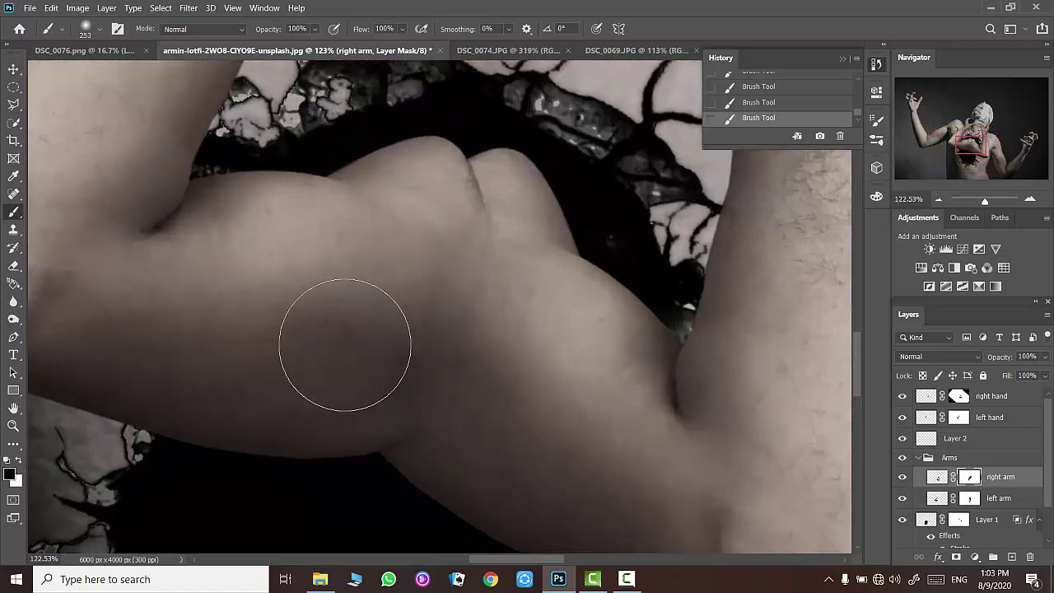
{"action": "scroll", "coordinate": [301, 288], "scroll_direction": "down", "scroll_amount": 5}
{"action": "scroll", "coordinate": [299, 288], "scroll_direction": "down", "scroll_amount": 5}
{"action": "scroll", "coordinate": [288, 329], "scroll_direction": "down", "scroll_amount": 3}
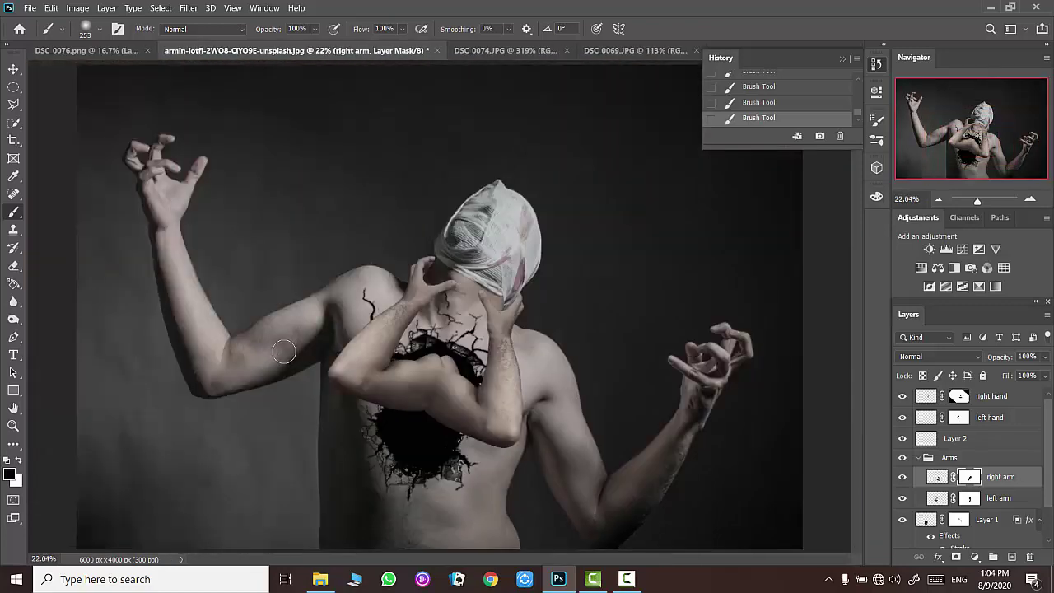
{"action": "key", "text": "z"}
{"action": "left_click_drag", "start_coordinate": [429, 377], "coordinate": [462, 429]}
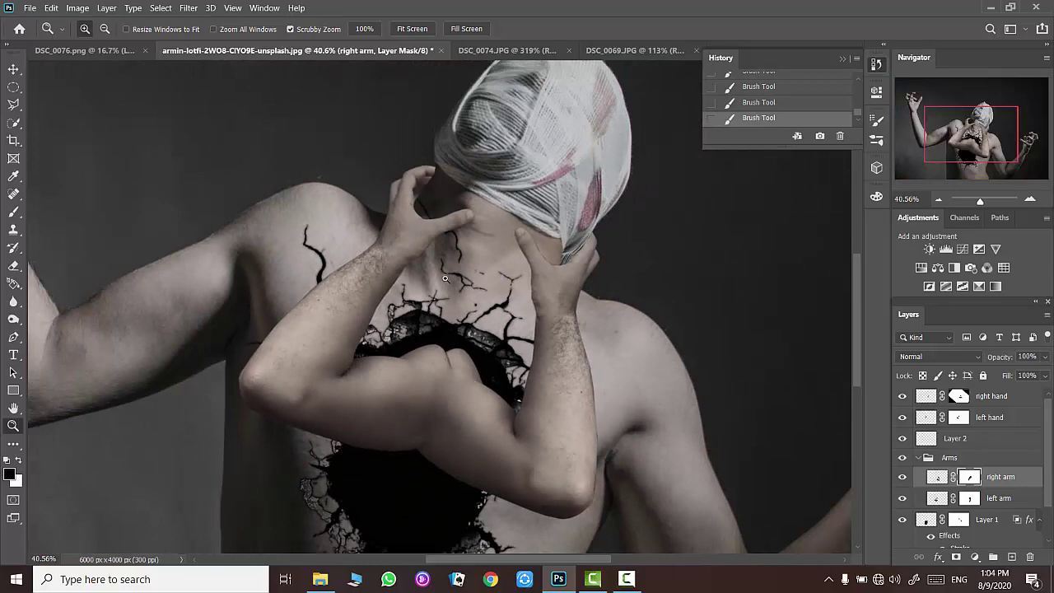
- Make Layer 2 active and enlarge the brush to a very large size
{"action": "scroll", "coordinate": [476, 203], "scroll_direction": "up", "scroll_amount": 5}
{"action": "left_click", "coordinate": [919, 457]}
{"action": "left_click", "coordinate": [952, 439]}
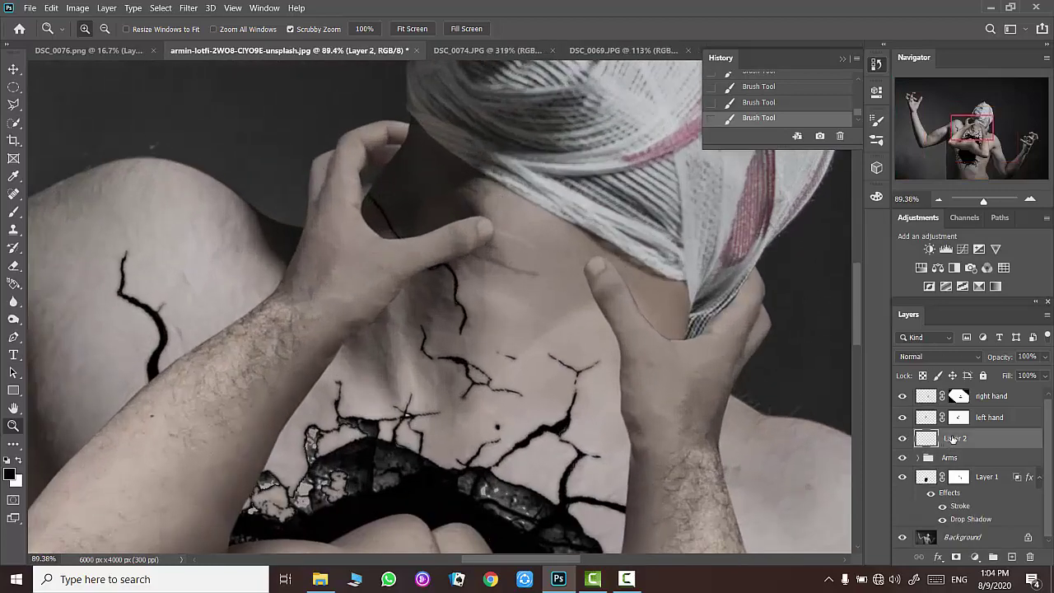
{"action": "scroll", "coordinate": [414, 278], "scroll_direction": "down", "scroll_amount": 3}
{"action": "scroll", "coordinate": [415, 278], "scroll_direction": "down", "scroll_amount": 3}
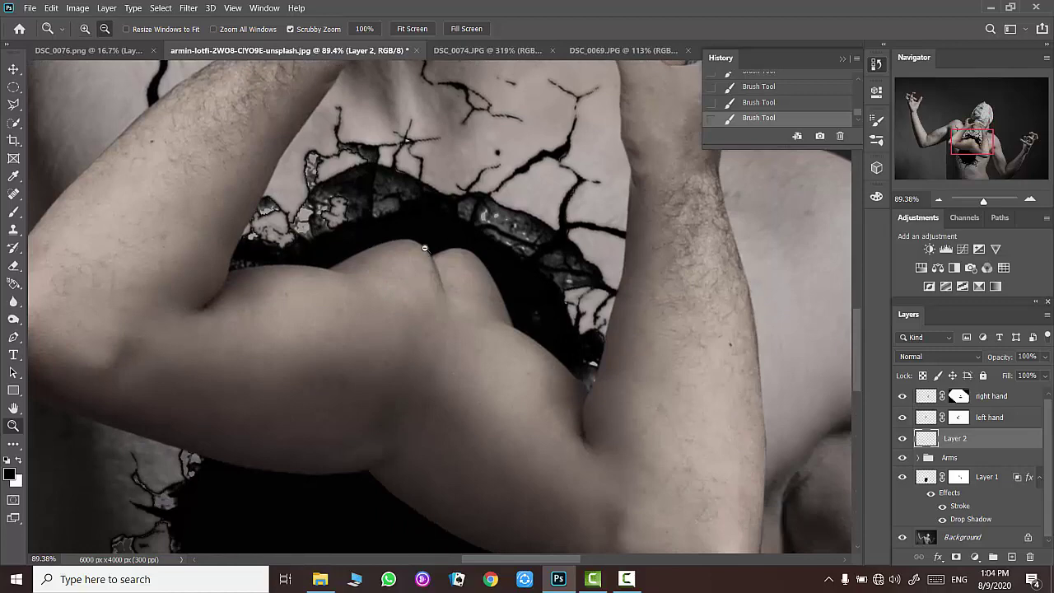
{"action": "left_click", "coordinate": [444, 249], "text": "alt"}
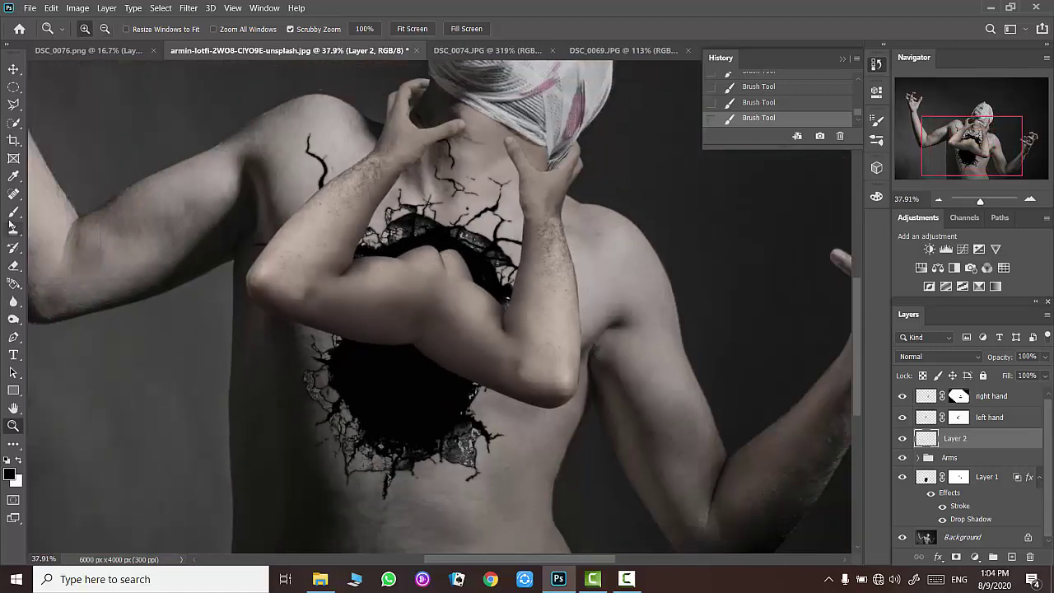
{"action": "left_click", "coordinate": [13, 214]}
{"action": "right_click", "coordinate": [445, 287]}
{"action": "left_click_drag", "start_coordinate": [421, 286], "coordinate": [444, 290]}
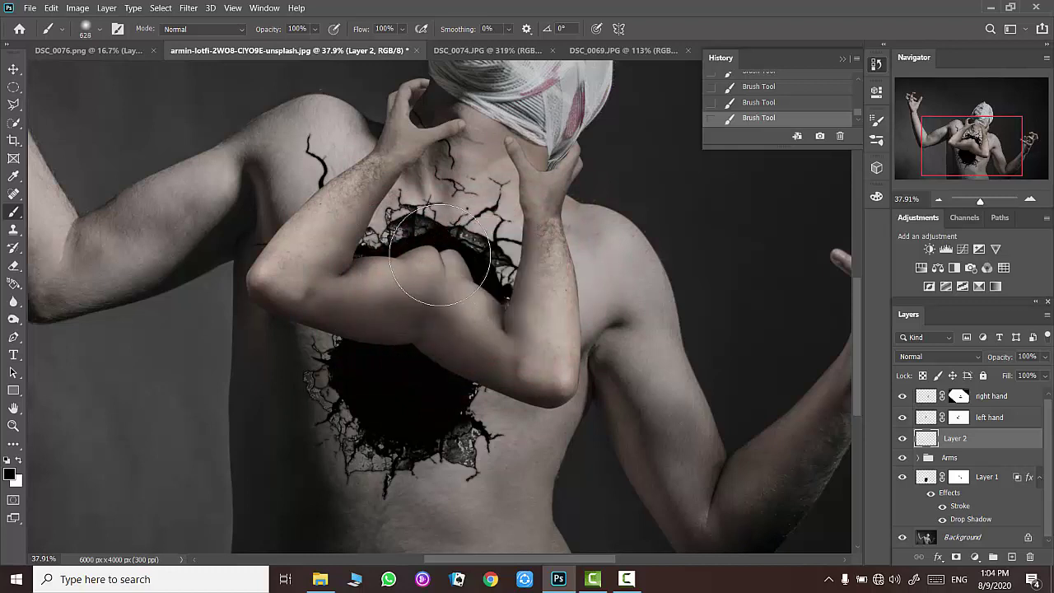
- Paint a large soft black shadow dab over the bent arm on Layer 2
{"action": "left_click", "coordinate": [422, 313]}
{"action": "left_click", "coordinate": [741, 86]}
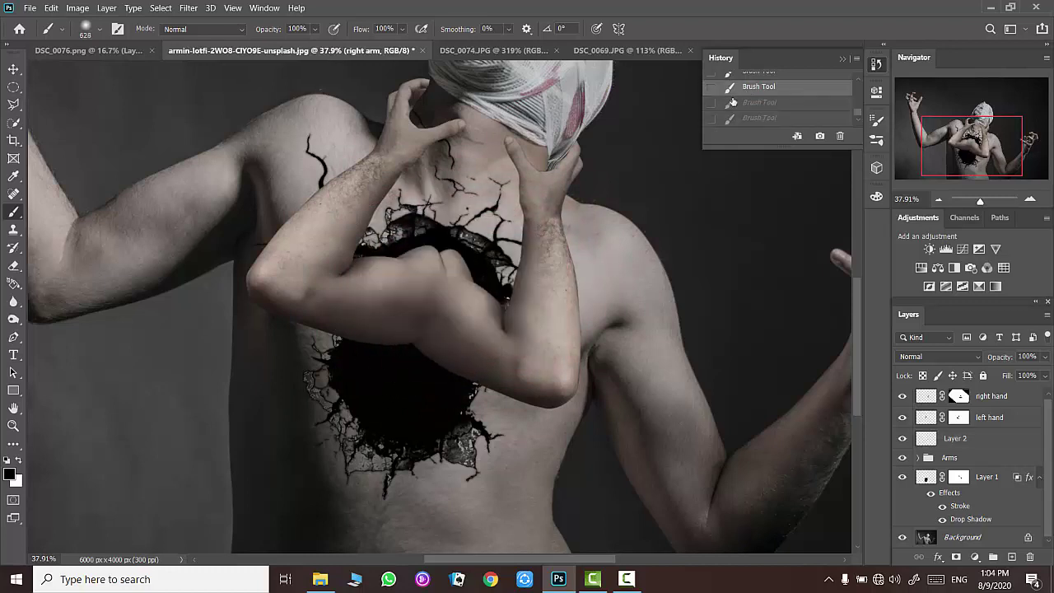
{"action": "left_click", "coordinate": [768, 101]}
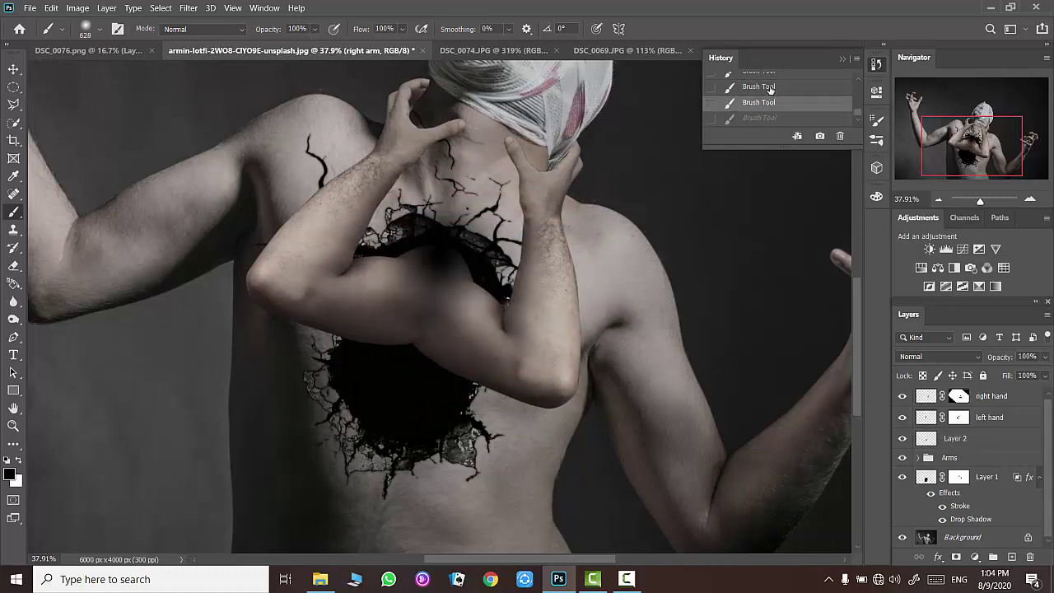
{"action": "left_click_drag", "start_coordinate": [395, 276], "coordinate": [428, 275]}
{"action": "left_click", "coordinate": [428, 276]}
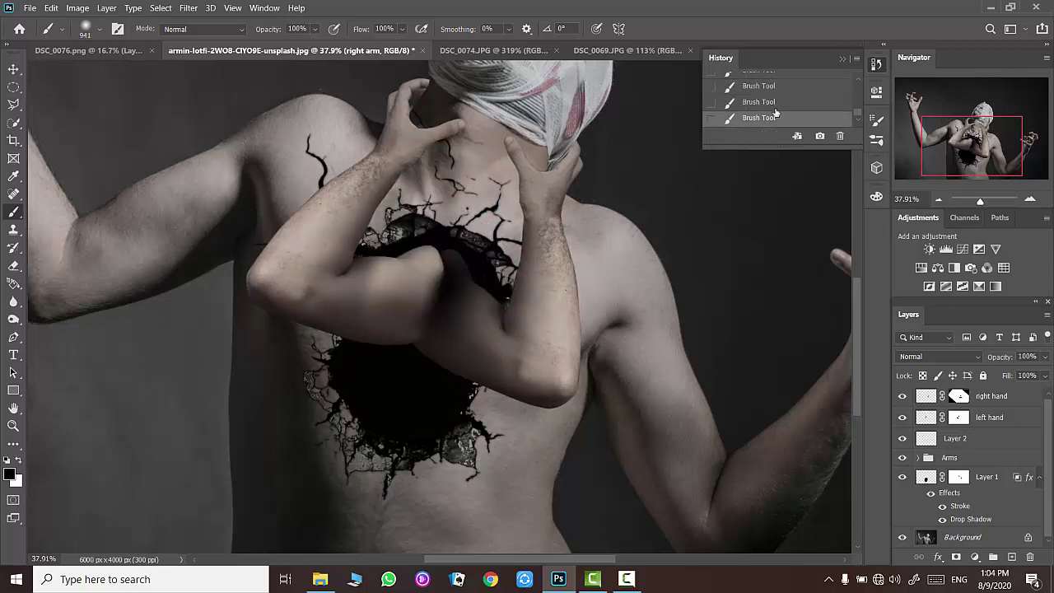
{"action": "left_click", "coordinate": [757, 101]}
{"action": "left_click", "coordinate": [920, 457]}
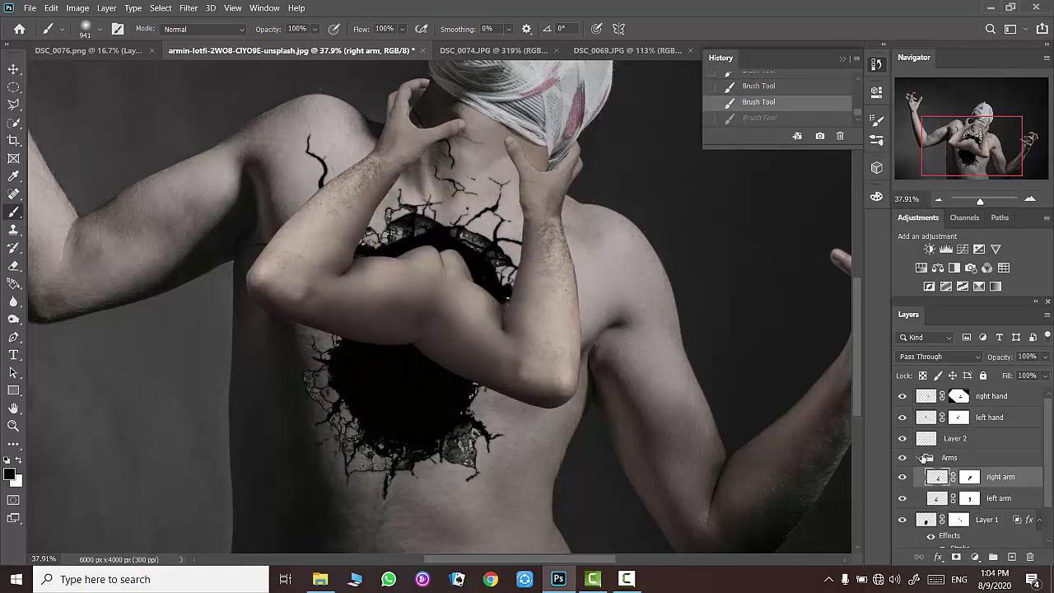
{"action": "left_click", "coordinate": [926, 438]}
{"action": "left_click", "coordinate": [920, 457]}
{"action": "left_click", "coordinate": [432, 280]}
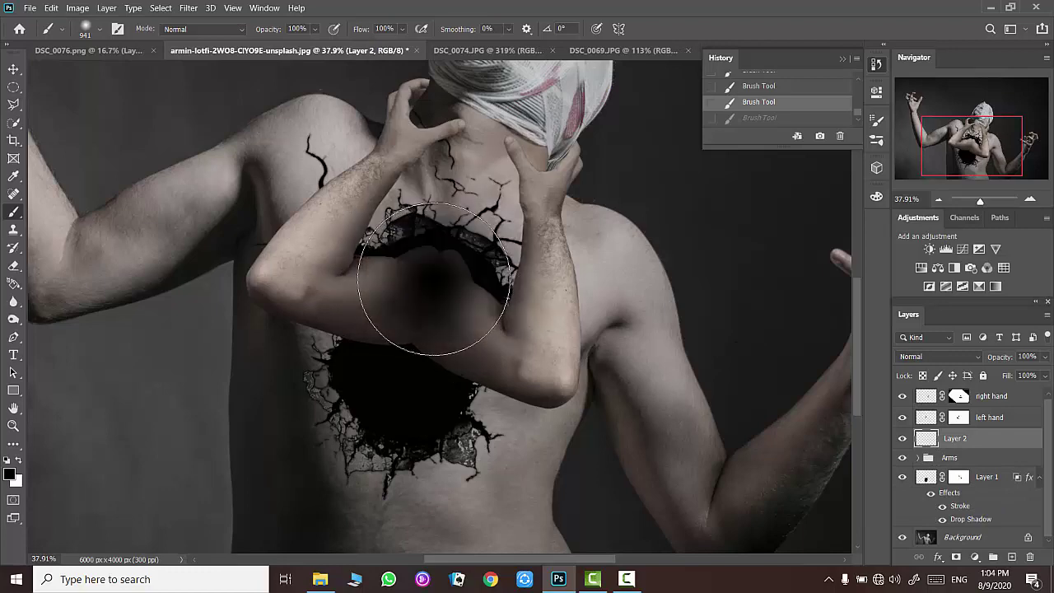
{"action": "left_click", "coordinate": [435, 266]}
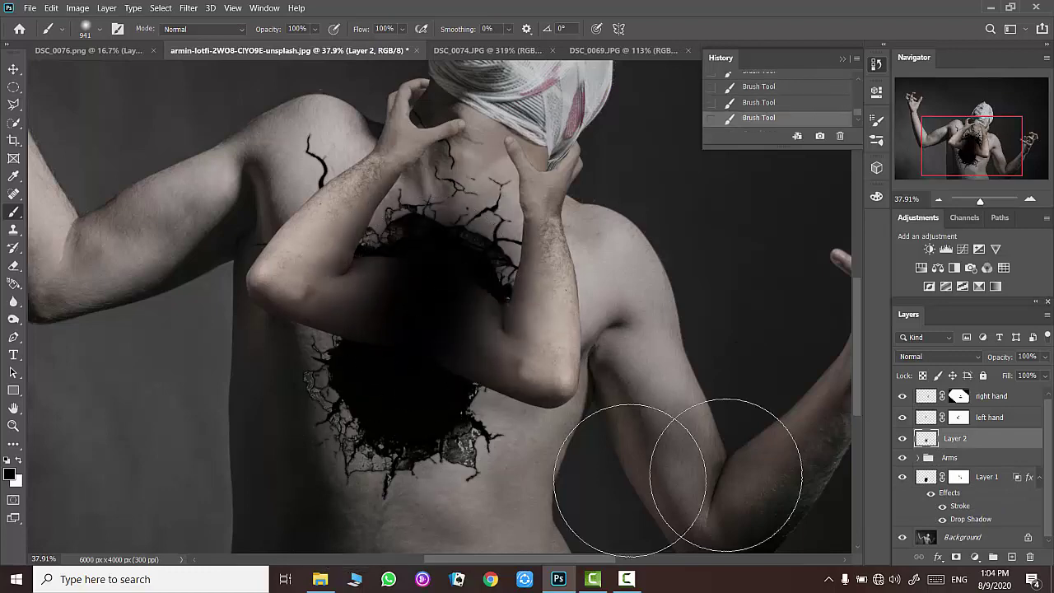
- Clip Layer 2 to the arms, then hide Layer 2 and both hand layers
{"action": "left_click", "coordinate": [902, 438]}
{"action": "left_click", "coordinate": [901, 438]}
{"action": "right_click", "coordinate": [968, 439]}
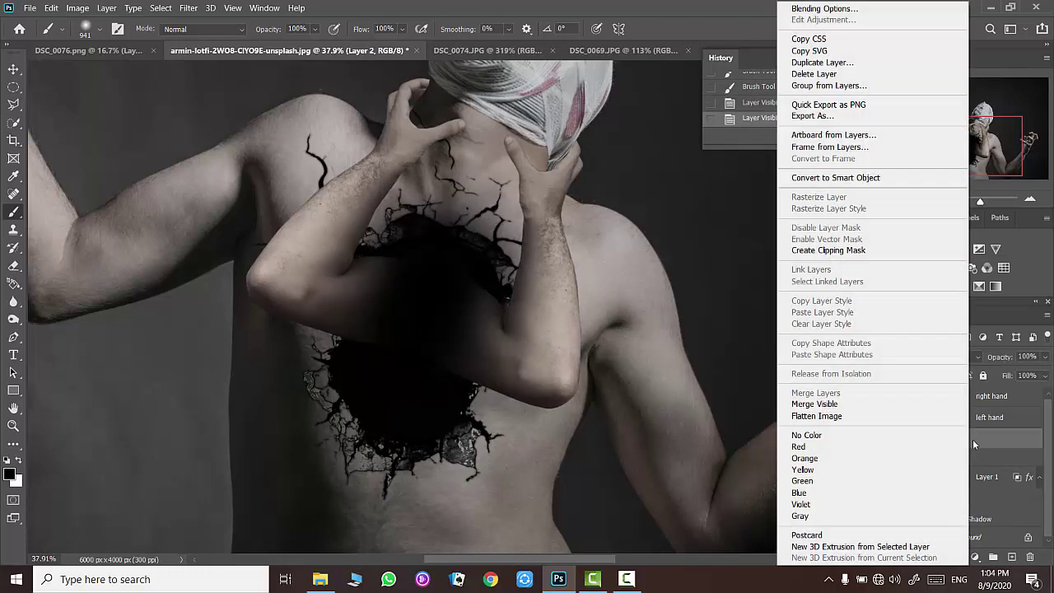
{"action": "left_click", "coordinate": [774, 186]}
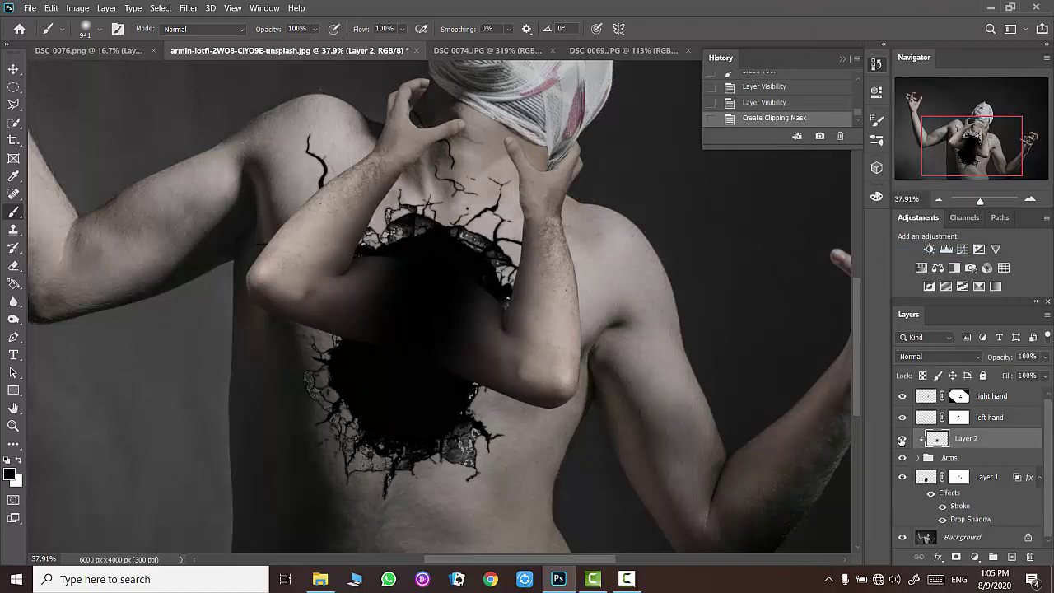
{"action": "left_click_drag", "start_coordinate": [903, 438], "coordinate": [906, 397]}
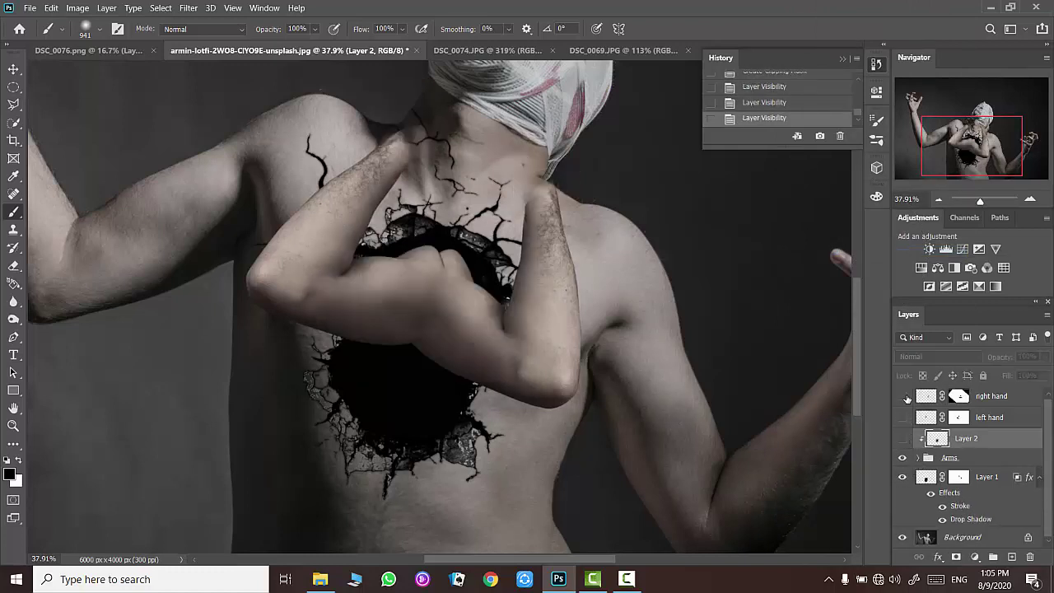
- Nudge Layer 1's cracked hole up and right, and hide the Arms group
{"action": "left_click", "coordinate": [925, 478]}
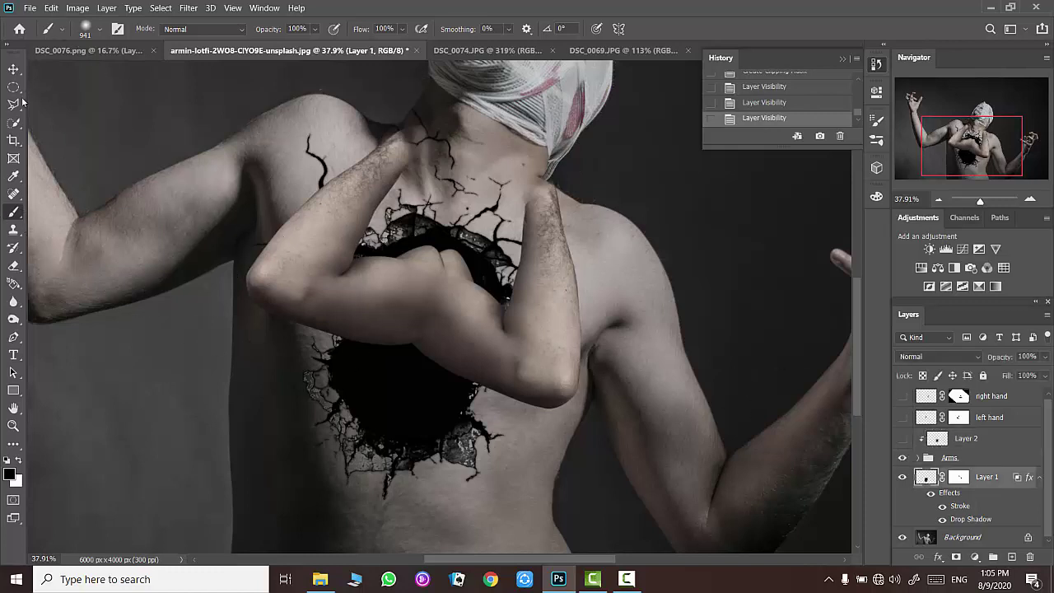
{"action": "key", "text": "v"}
{"action": "left_click_drag", "start_coordinate": [459, 242], "coordinate": [470, 212]}
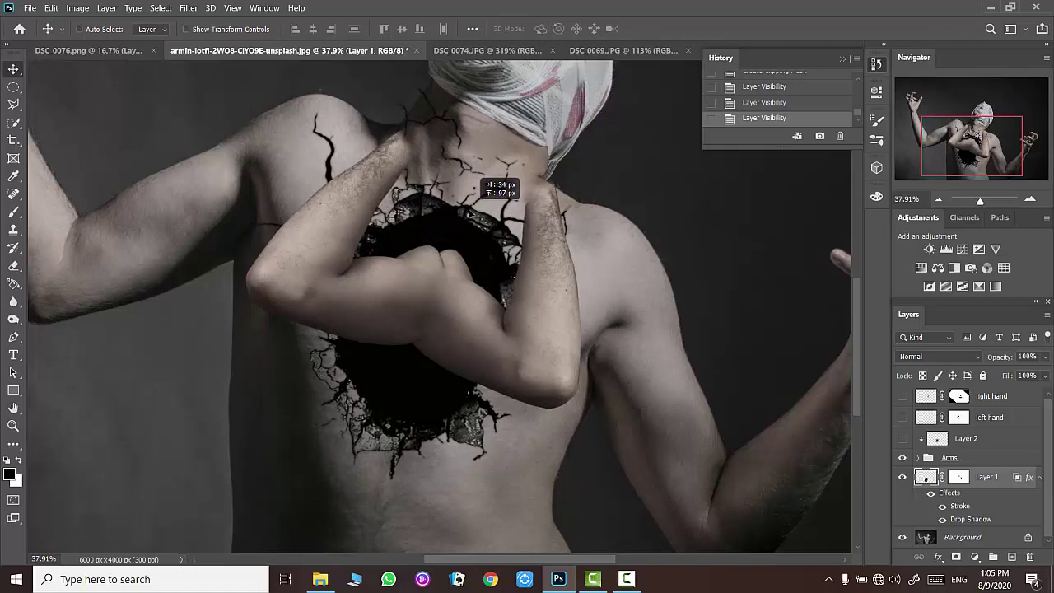
{"action": "left_click_drag", "start_coordinate": [469, 212], "coordinate": [473, 208]}
{"action": "left_click", "coordinate": [903, 458]}
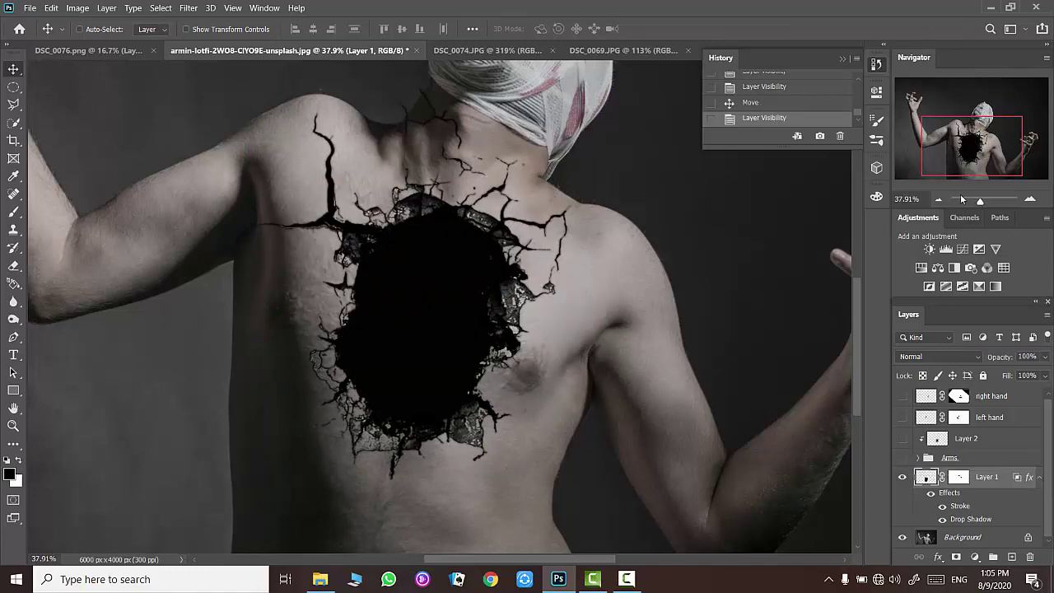
{"action": "left_click_drag", "start_coordinate": [980, 200], "coordinate": [977, 200]}
- Paint on Layer 1's mask near the neck with a 32 px brush
{"action": "left_click", "coordinate": [14, 426]}
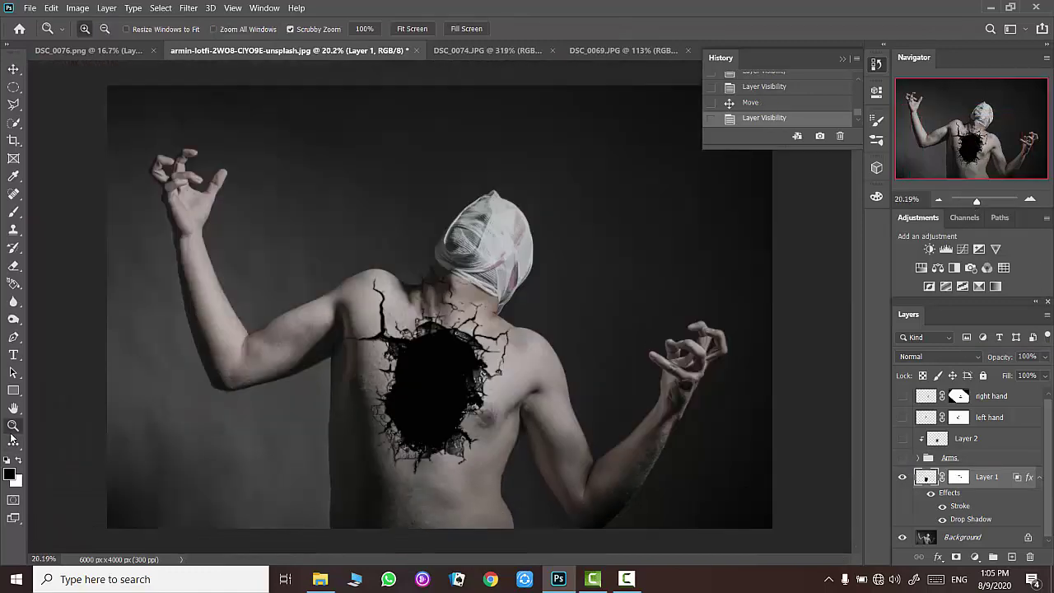
{"action": "left_click_drag", "start_coordinate": [448, 265], "coordinate": [505, 257]}
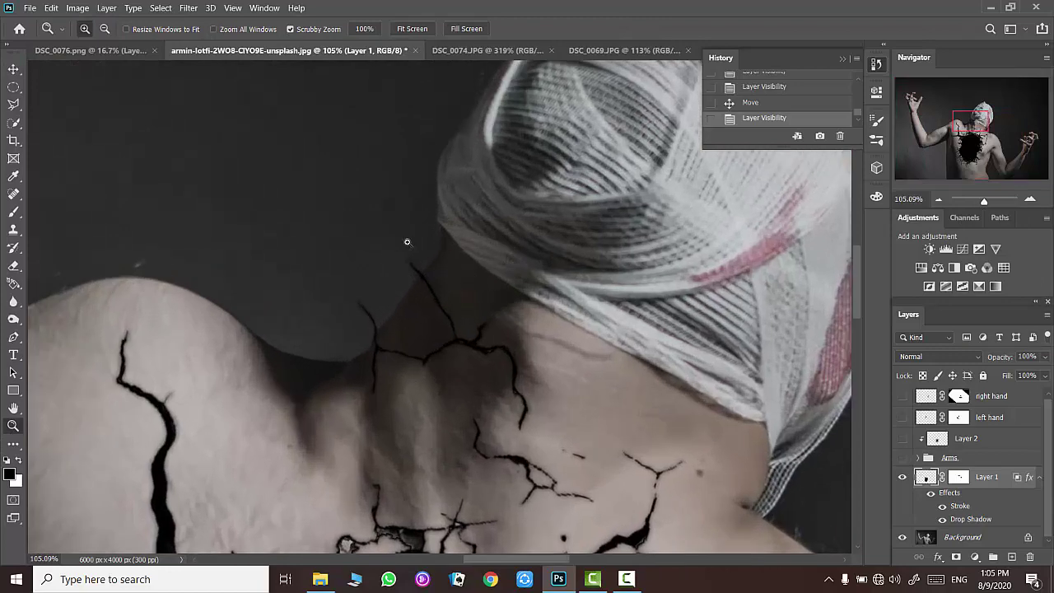
{"action": "left_click_drag", "start_coordinate": [406, 241], "coordinate": [426, 236]}
{"action": "key", "text": "ctrl+backslash"}
{"action": "key", "text": "b"}
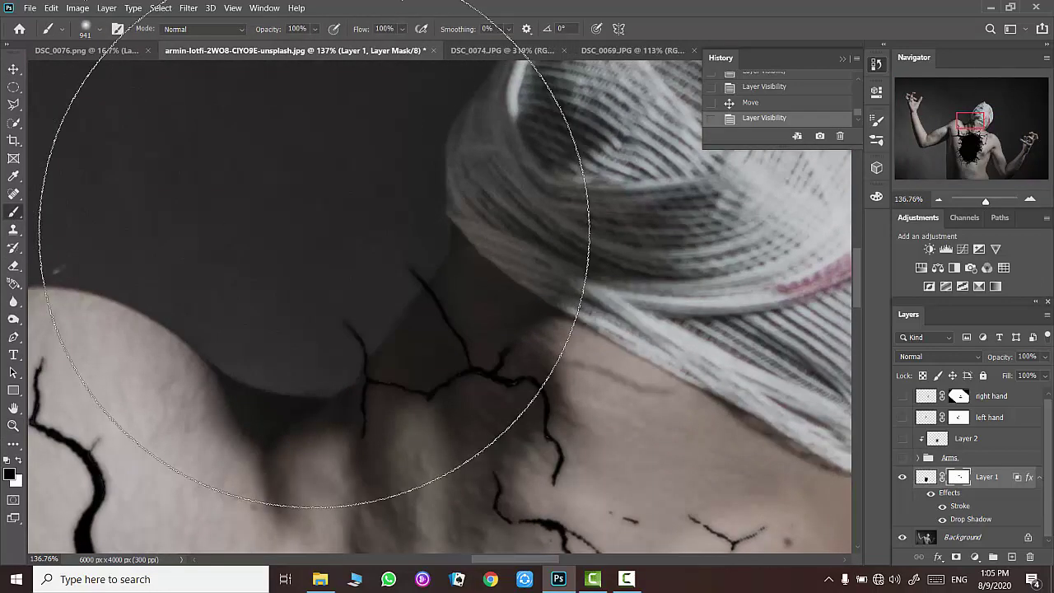
{"action": "right_click", "coordinate": [314, 233]}
{"action": "type", "text": "32"}
{"action": "key", "text": "Tab"}
{"action": "key", "text": "Return"}
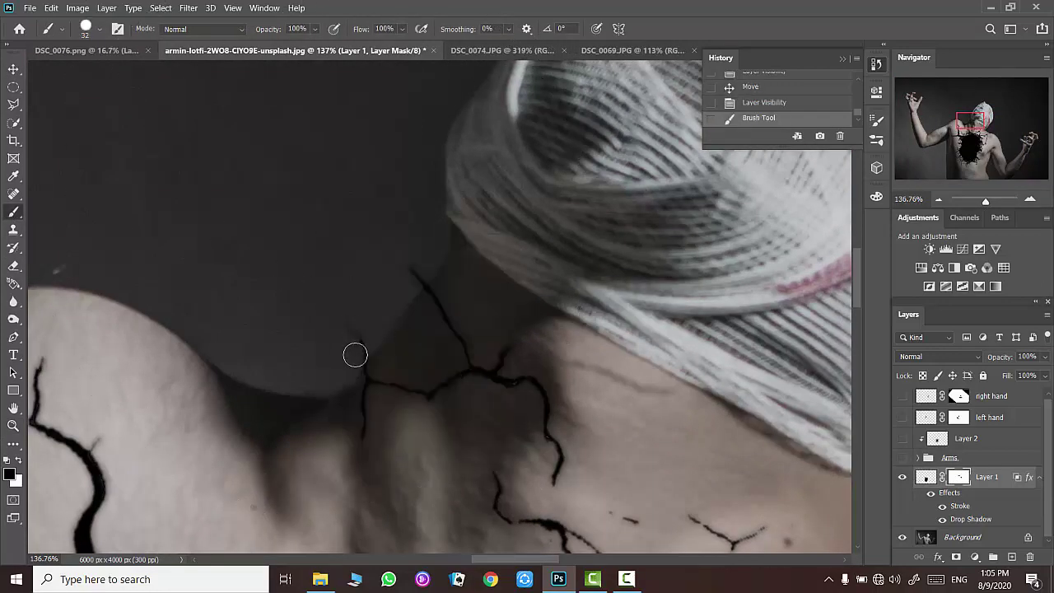
{"action": "left_click", "coordinate": [354, 355]}
- Erase stray crack lines at the neck and shoulder, then zoom out to the whole figure
{"action": "key", "text": "e"}
{"action": "right_click", "coordinate": [306, 240]}
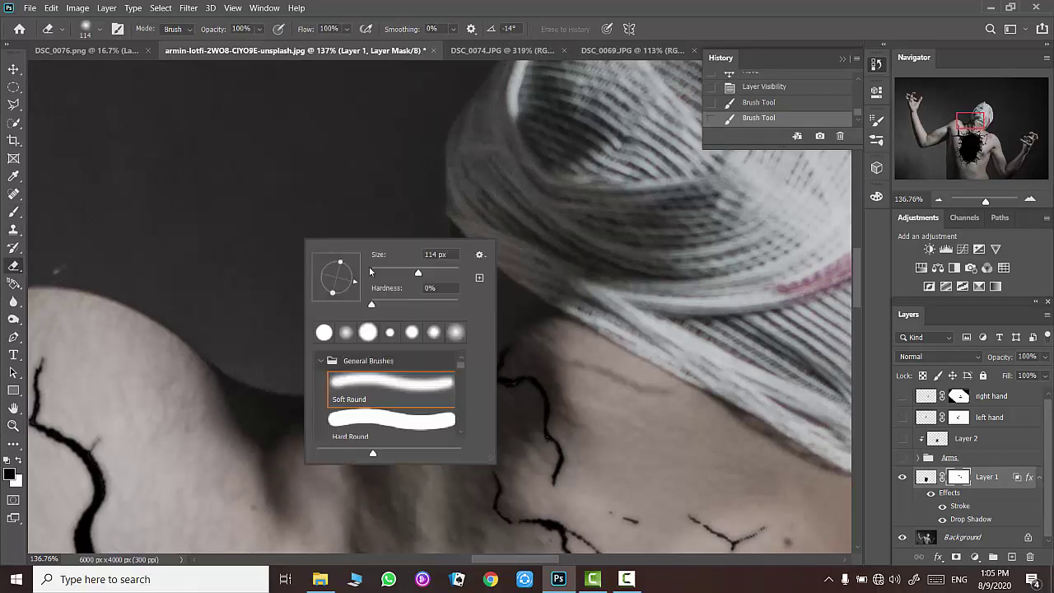
{"action": "key", "text": "Return"}
{"action": "right_click", "coordinate": [354, 292]}
{"action": "key", "text": "Return"}
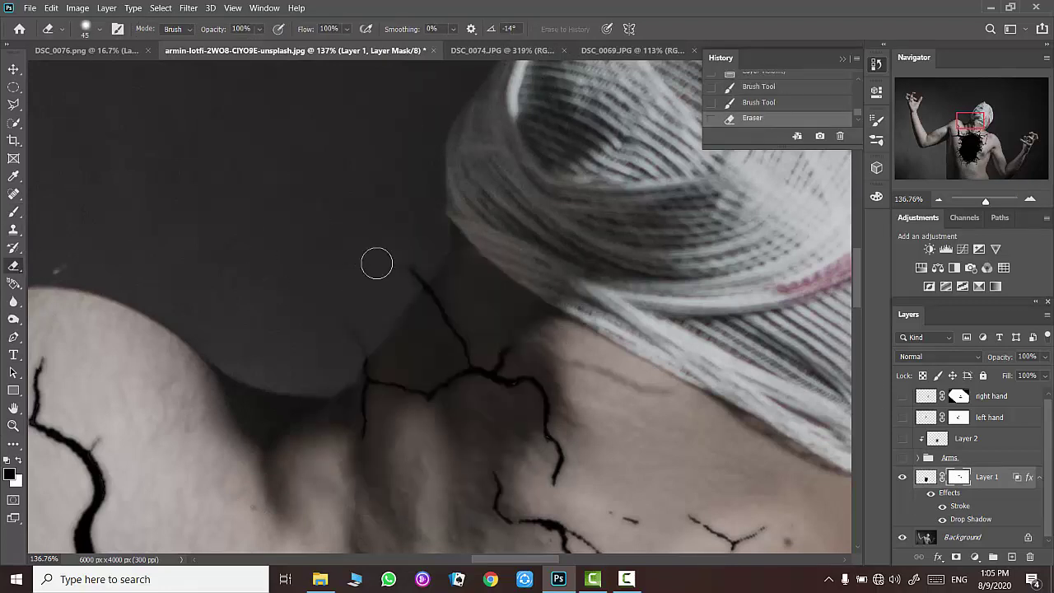
{"action": "left_click", "coordinate": [377, 262]}
{"action": "left_click", "coordinate": [925, 477]}
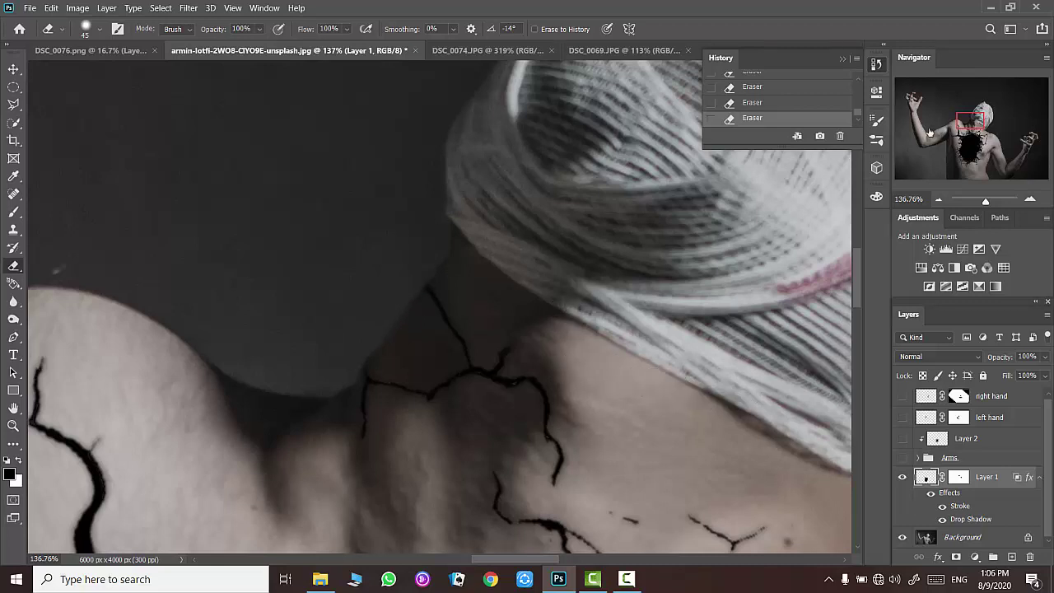
{"action": "left_click_drag", "start_coordinate": [929, 131], "coordinate": [975, 129]}
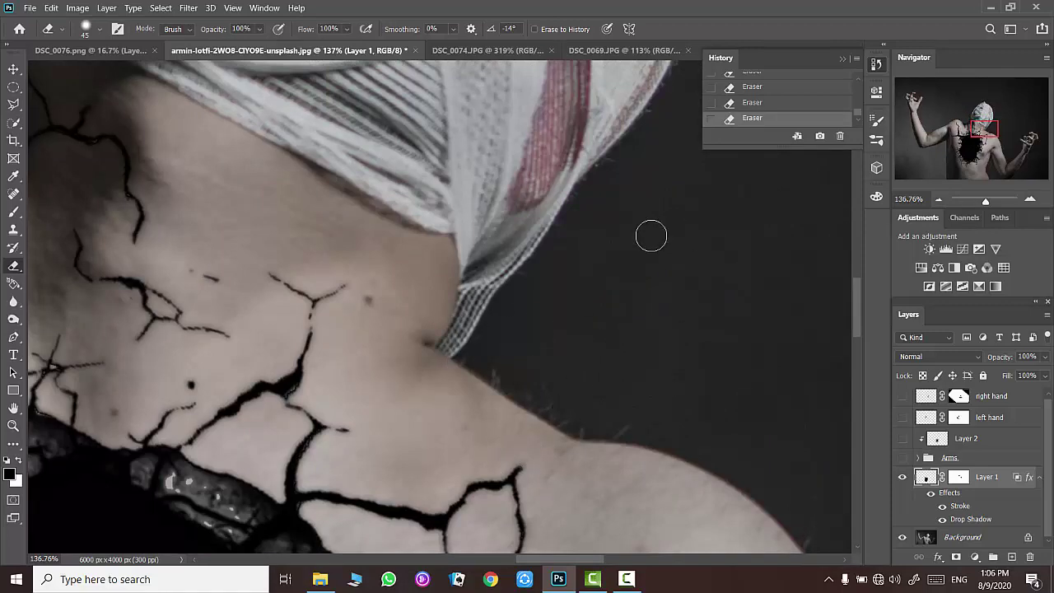
{"action": "left_click_drag", "start_coordinate": [986, 202], "coordinate": [979, 205]}
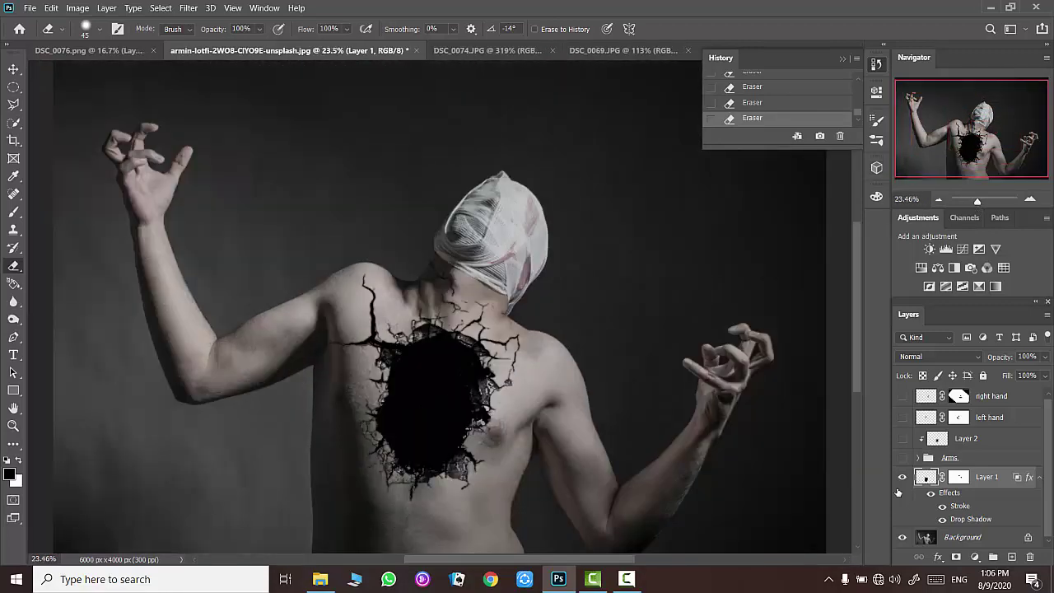
- Show the Arms group, left hand and right hand layers again
{"action": "left_click", "coordinate": [902, 457]}
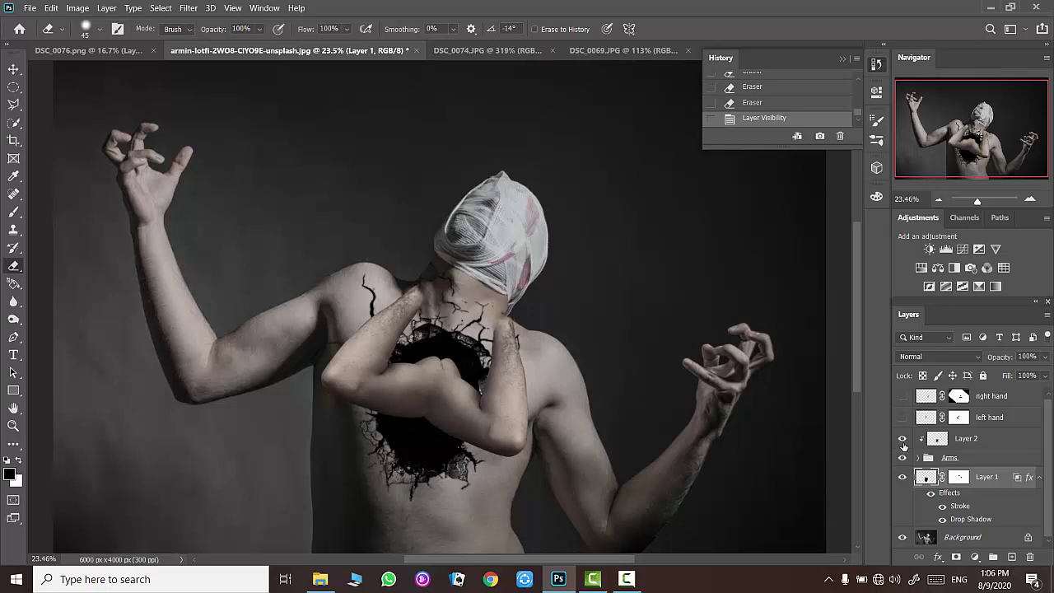
{"action": "left_click", "coordinate": [902, 417]}
{"action": "left_click", "coordinate": [902, 396]}
- Adjust Layer 2's fill back to 100% and zoom in on the chest hole
{"action": "left_click", "coordinate": [972, 438]}
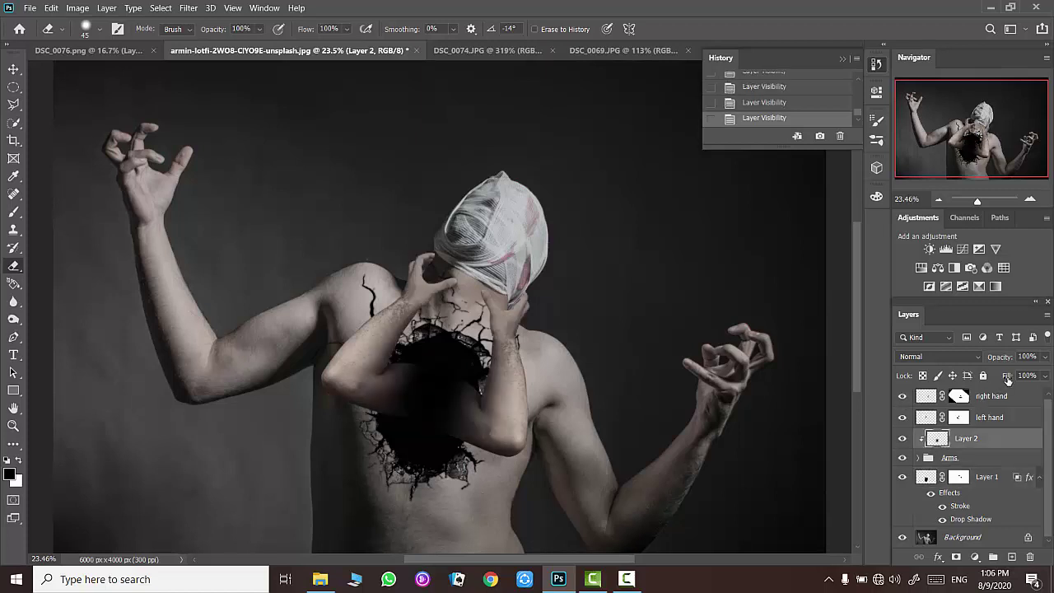
{"action": "left_click_drag", "start_coordinate": [1008, 377], "coordinate": [983, 380]}
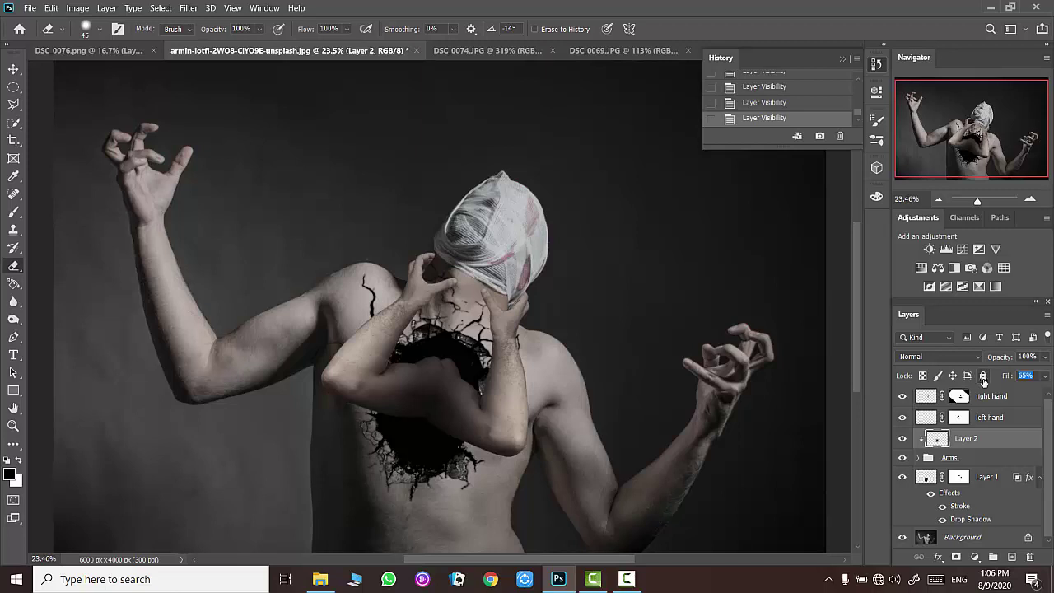
{"action": "left_click_drag", "start_coordinate": [983, 380], "coordinate": [991, 385]}
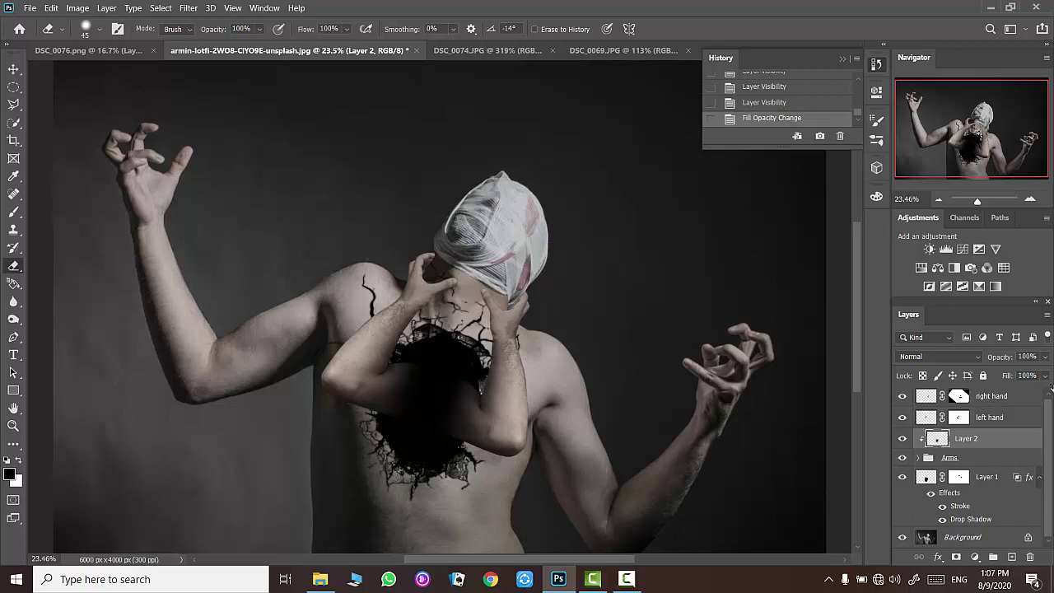
{"action": "key", "text": "z"}
{"action": "mouse_move", "coordinate": [426, 287]}
{"action": "left_mouse_down"}
{"action": "mouse_move", "coordinate": [459, 217]}
{"action": "mouse_move", "coordinate": [526, 219]}
{"action": "left_mouse_up"}
{"action": "scroll", "coordinate": [929, 449], "scroll_direction": "down", "scroll_amount": 3}
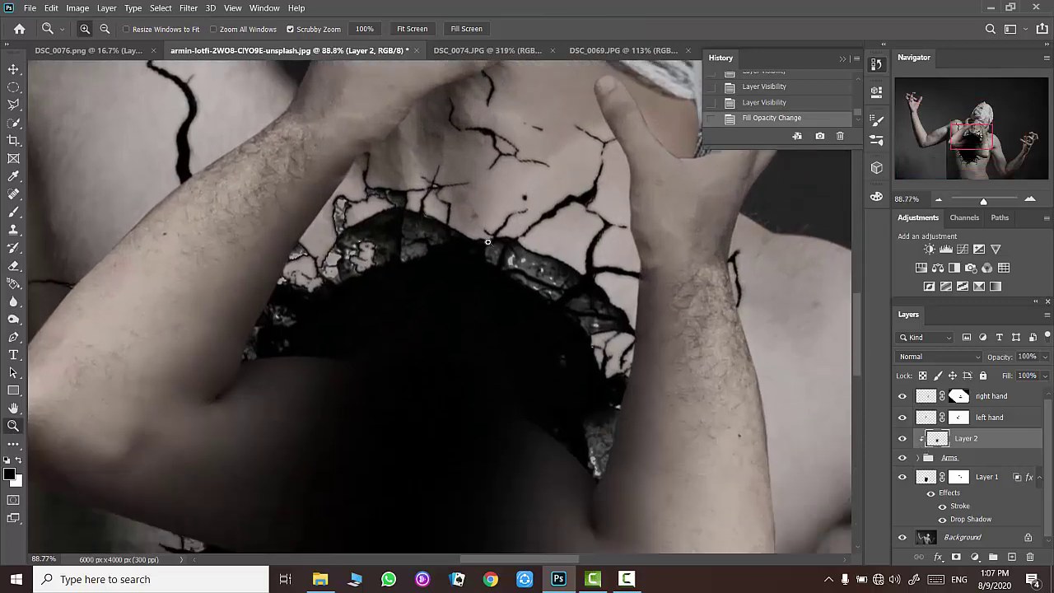
- Add a new Layer 3 and set a soft round brush to 61 px
{"action": "left_click", "coordinate": [1012, 558]}
{"action": "scroll", "coordinate": [440, 307], "scroll_direction": "up", "scroll_amount": 5}
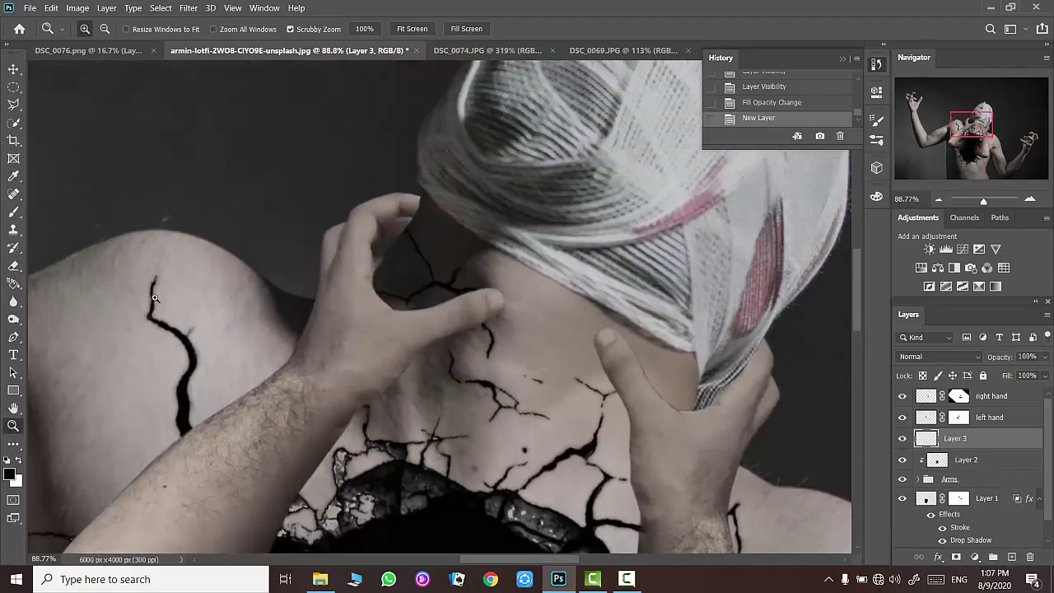
{"action": "key", "text": "b"}
{"action": "right_click", "coordinate": [452, 309]}
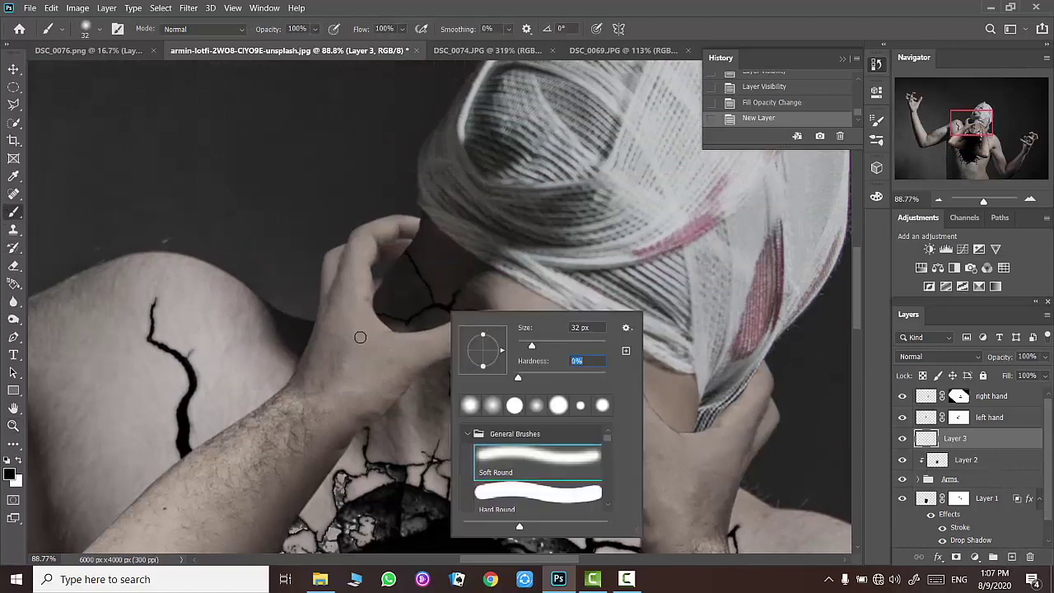
{"action": "key", "text": "Return"}
{"action": "scroll", "coordinate": [460, 354], "scroll_direction": "up", "scroll_amount": 1}
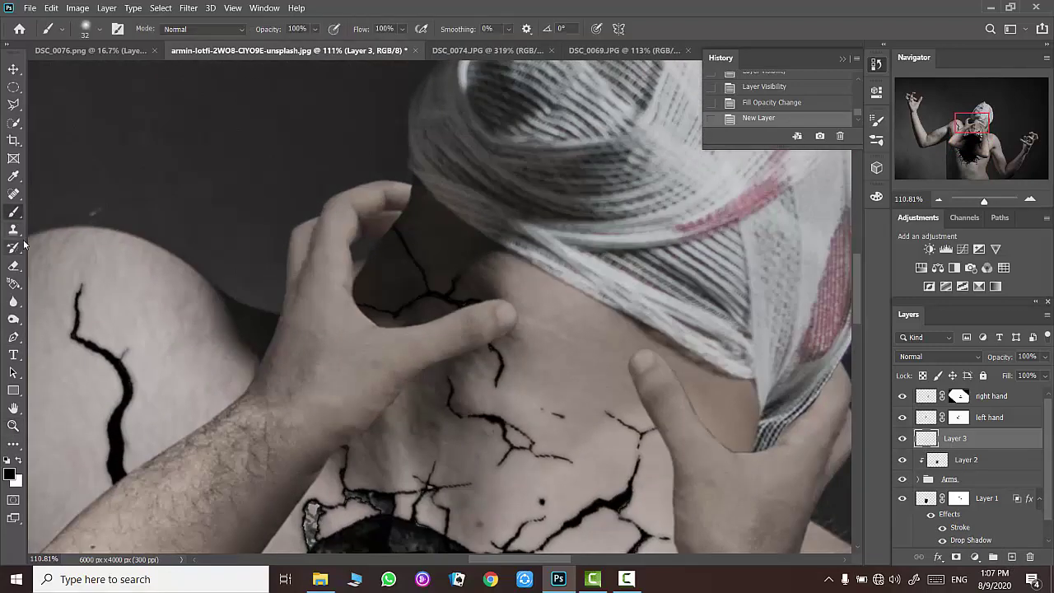
{"action": "right_click", "coordinate": [536, 372], "text": "alt"}
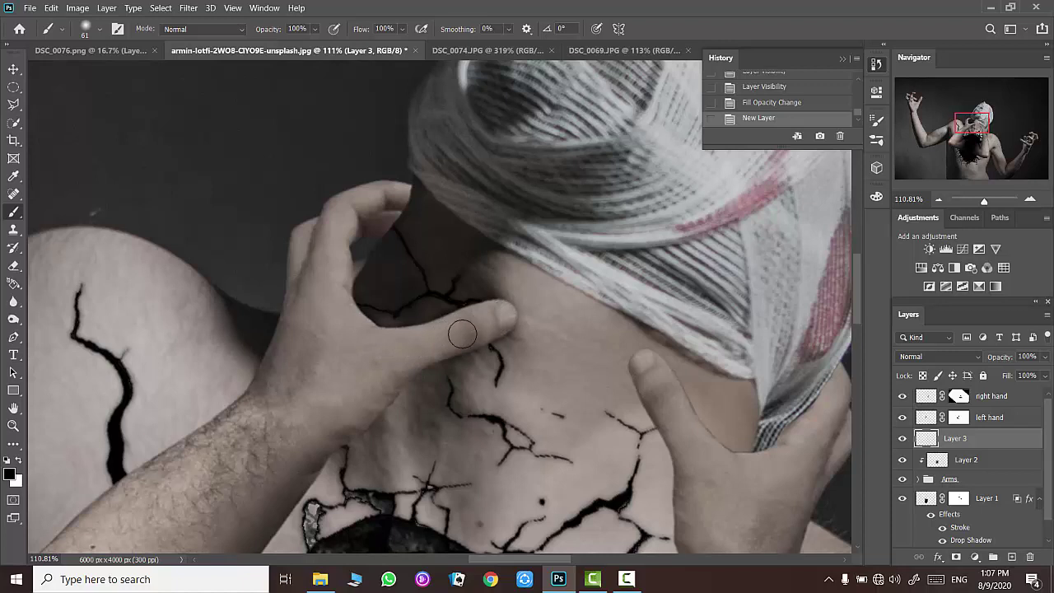
- Paint soft dark shadows on the neck and under the hands, undoing strokes via History
{"action": "left_click_drag", "start_coordinate": [352, 418], "coordinate": [302, 457]}
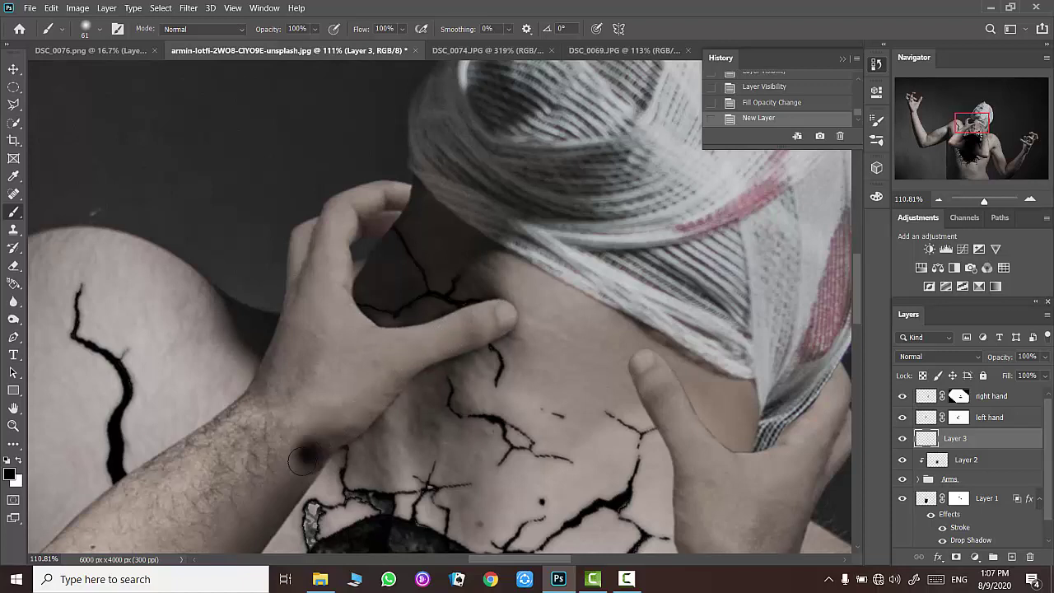
{"action": "left_click", "coordinate": [745, 105]}
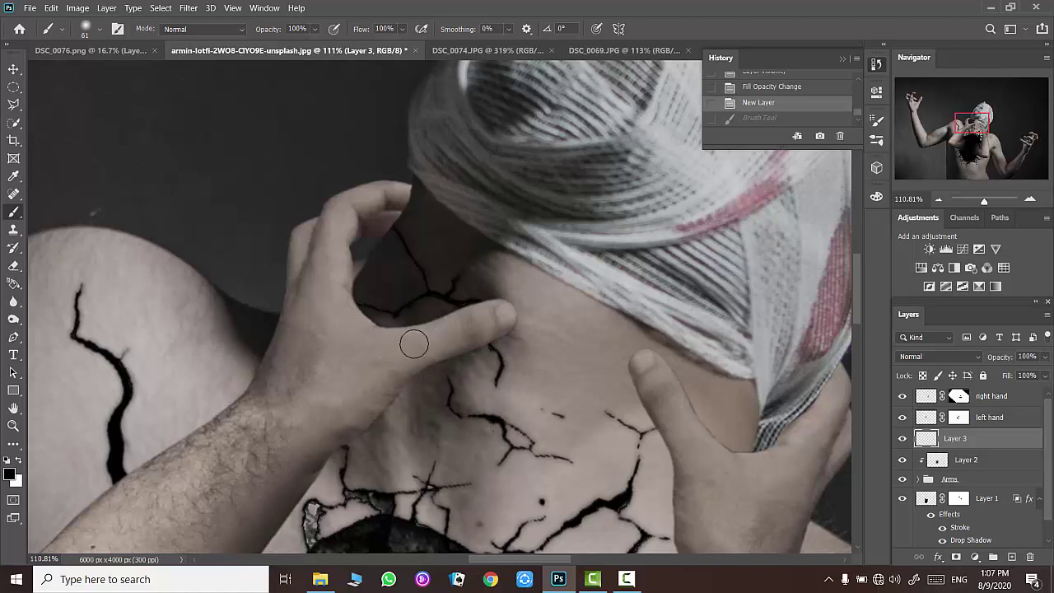
{"action": "left_click", "coordinate": [494, 317]}
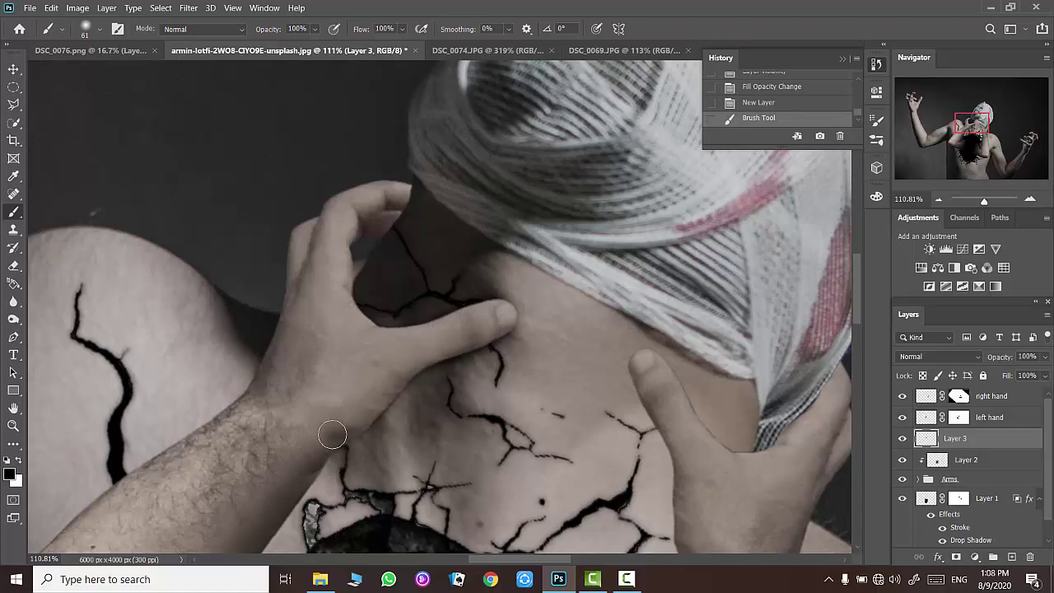
{"action": "left_click_drag", "start_coordinate": [451, 410], "coordinate": [468, 381]}
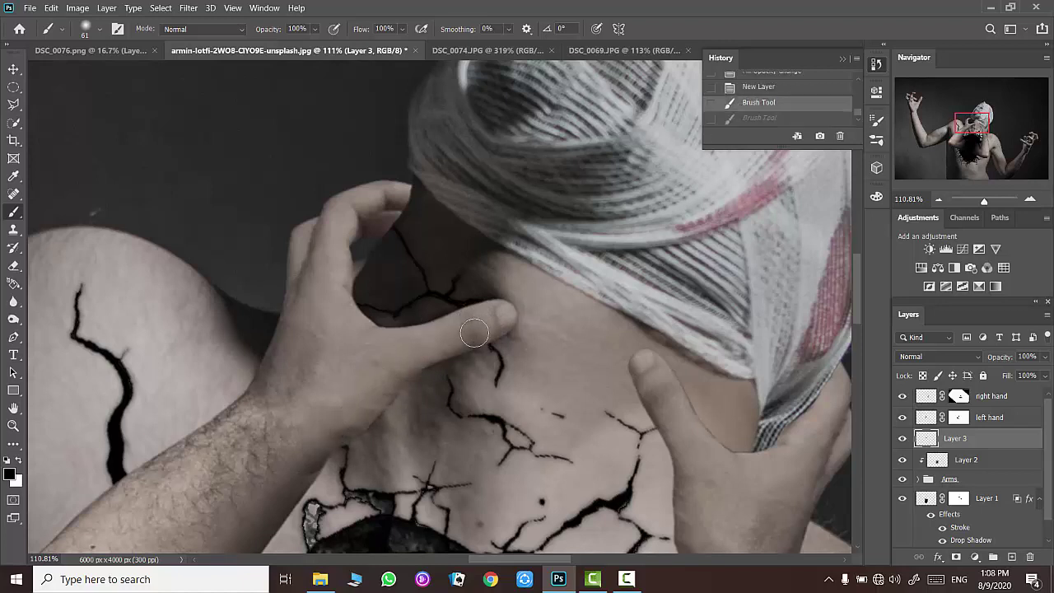
{"action": "left_click", "coordinate": [762, 104]}
{"action": "key", "text": "ctrl+shift+z"}
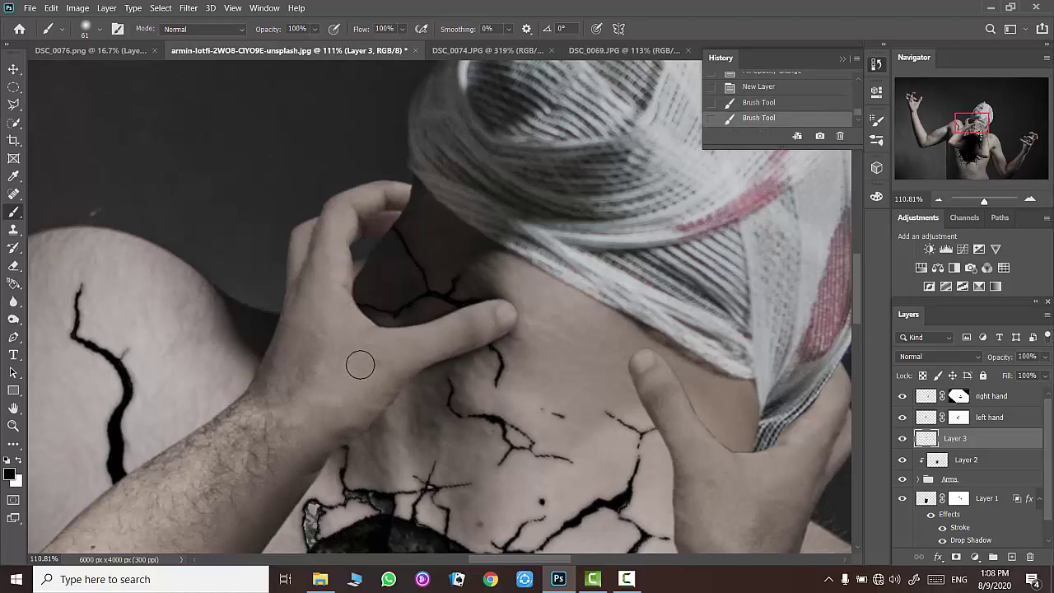
{"action": "left_click", "coordinate": [384, 372]}
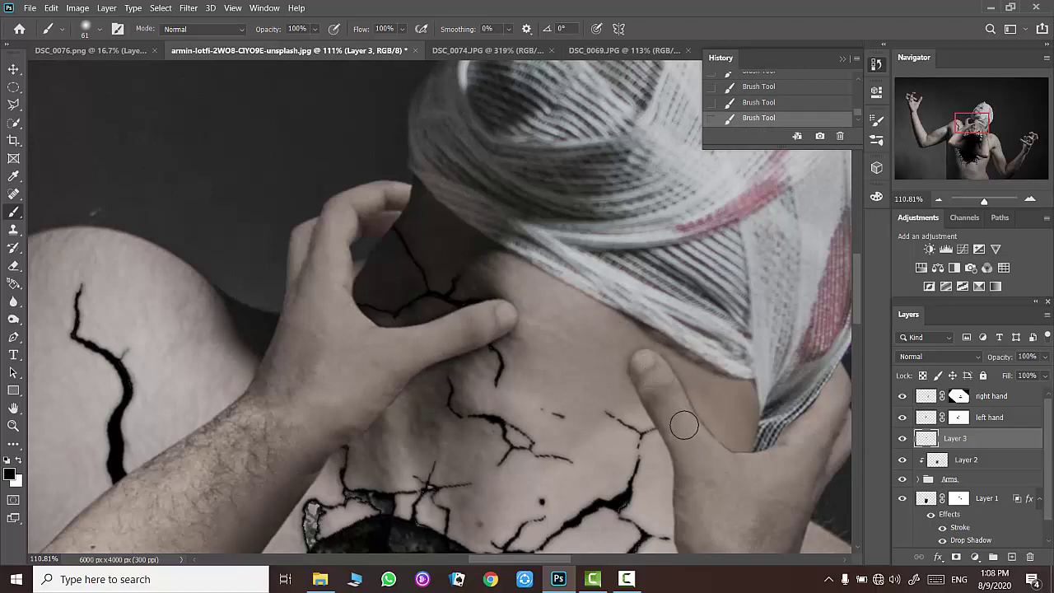
{"action": "scroll", "coordinate": [720, 442], "scroll_direction": "down", "scroll_amount": 2}
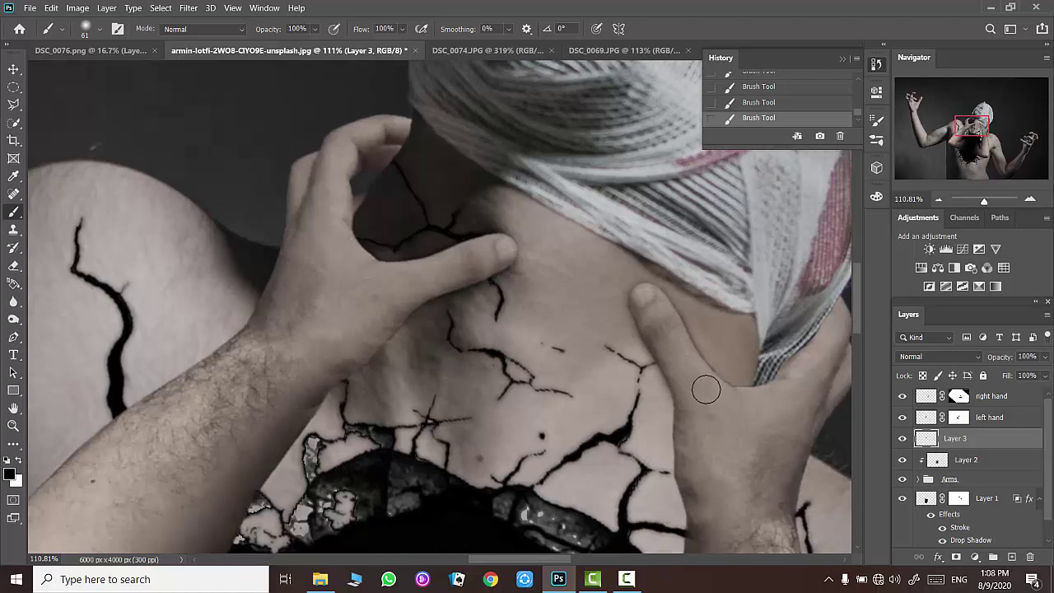
{"action": "scroll", "coordinate": [788, 401], "scroll_direction": "down", "scroll_amount": 2}
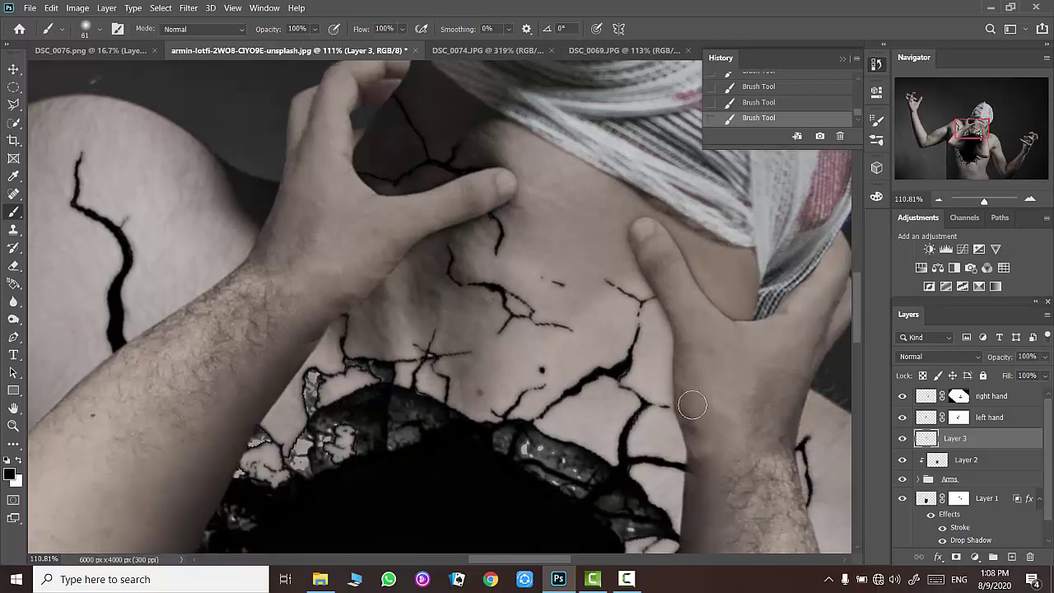
{"action": "scroll", "coordinate": [706, 310], "scroll_direction": "down", "scroll_amount": 3}
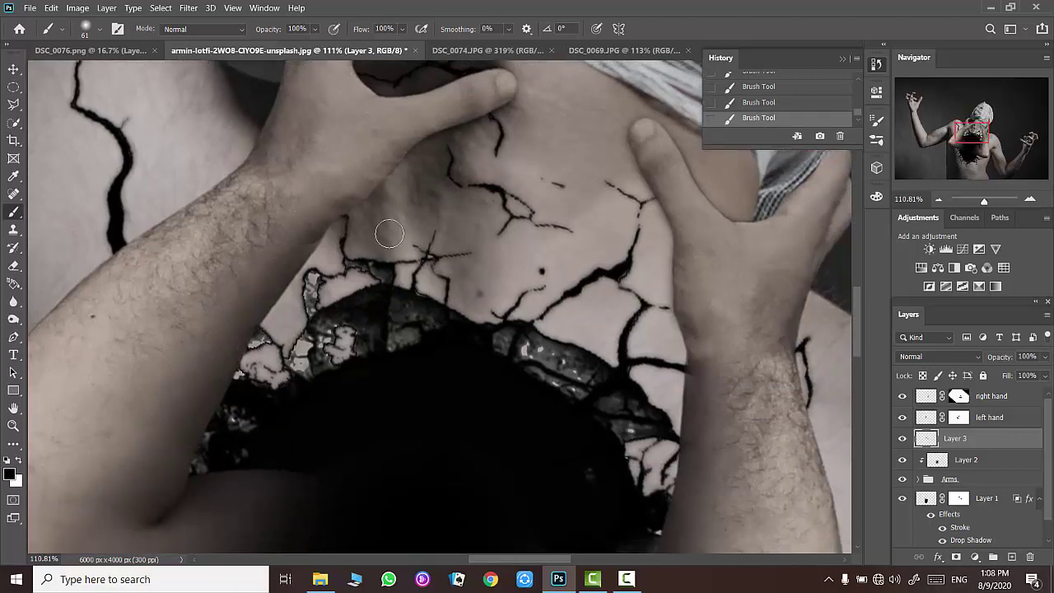
{"action": "scroll", "coordinate": [384, 228], "scroll_direction": "down", "scroll_amount": 5}
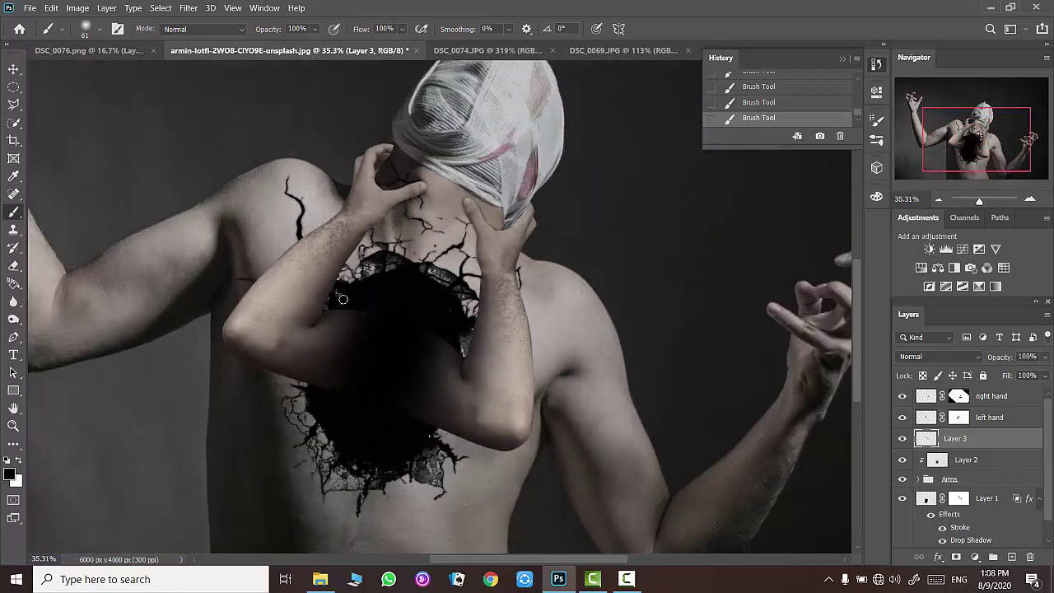
- Zoom out and toggle the right hand layer, Layer 2, Arms group and Layer 1 to compare
{"action": "key", "text": "z"}
{"action": "mouse_move", "coordinate": [461, 274]}
{"action": "left_mouse_down"}
{"action": "mouse_move", "coordinate": [429, 277]}
{"action": "mouse_move", "coordinate": [574, 368]}
{"action": "mouse_move", "coordinate": [551, 373]}
{"action": "left_mouse_up"}
{"action": "scroll", "coordinate": [545, 368], "scroll_direction": "down", "scroll_amount": 2}
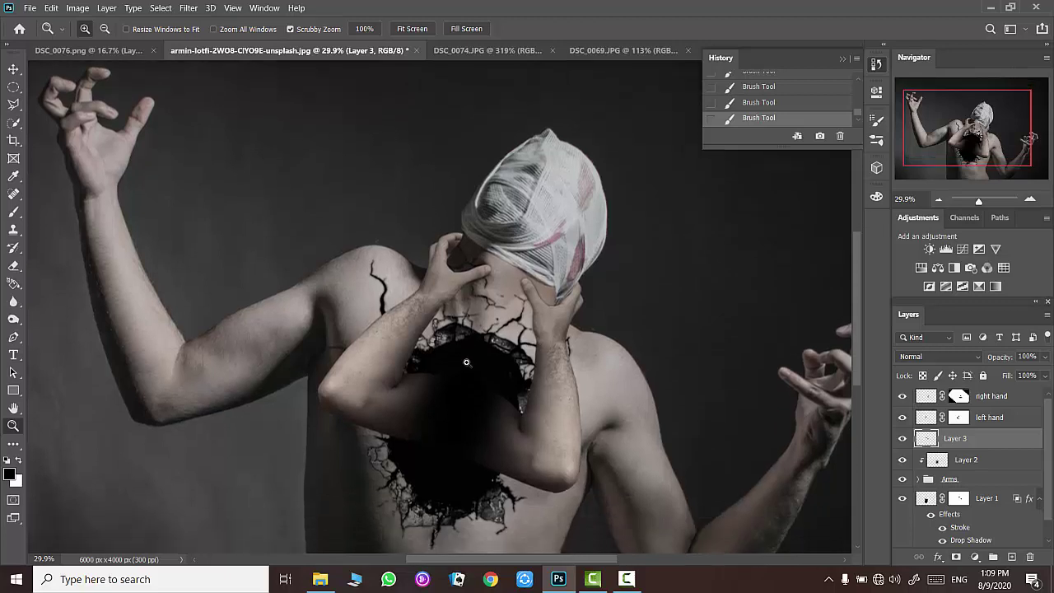
{"action": "scroll", "coordinate": [546, 368], "scroll_direction": "down", "scroll_amount": 1}
{"action": "left_click", "coordinate": [902, 396]}
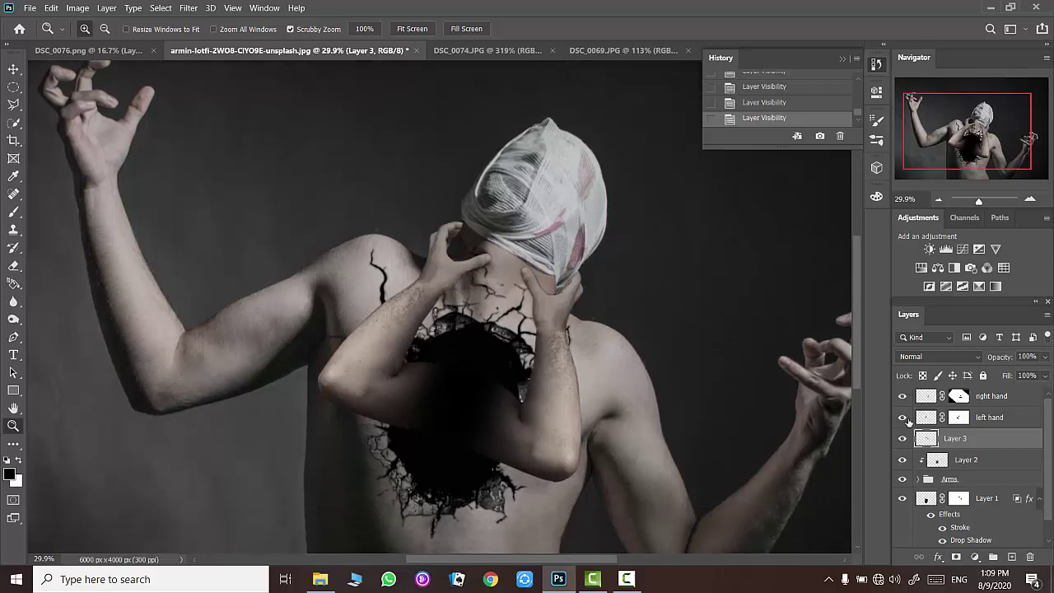
{"action": "left_click", "coordinate": [902, 459]}
{"action": "left_click", "coordinate": [903, 459]}
{"action": "left_click", "coordinate": [904, 478]}
{"action": "left_click", "coordinate": [905, 478]}
{"action": "left_click", "coordinate": [906, 498]}
{"action": "scroll", "coordinate": [907, 499], "scroll_direction": "down", "scroll_amount": 1}
{"action": "scroll", "coordinate": [908, 500], "scroll_direction": "up", "scroll_amount": 1}
- Zoom in around the head and toggle the Background to check the composite
{"action": "mouse_move", "coordinate": [551, 270]}
{"action": "left_mouse_down"}
{"action": "mouse_move", "coordinate": [578, 360]}
{"action": "mouse_move", "coordinate": [568, 360]}
{"action": "left_mouse_up"}
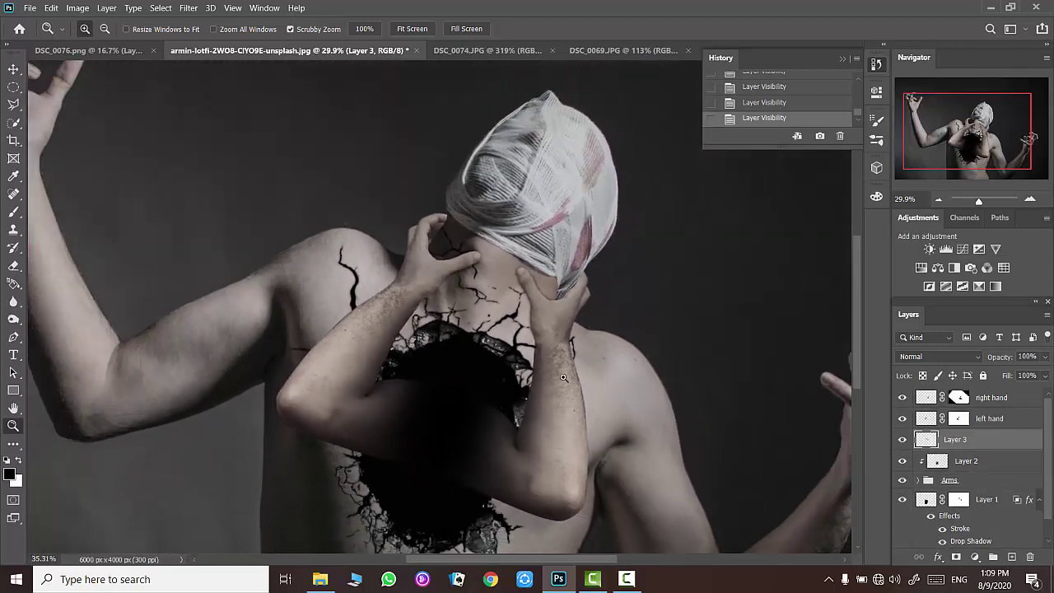
{"action": "scroll", "coordinate": [902, 463], "scroll_direction": "down", "scroll_amount": 1}
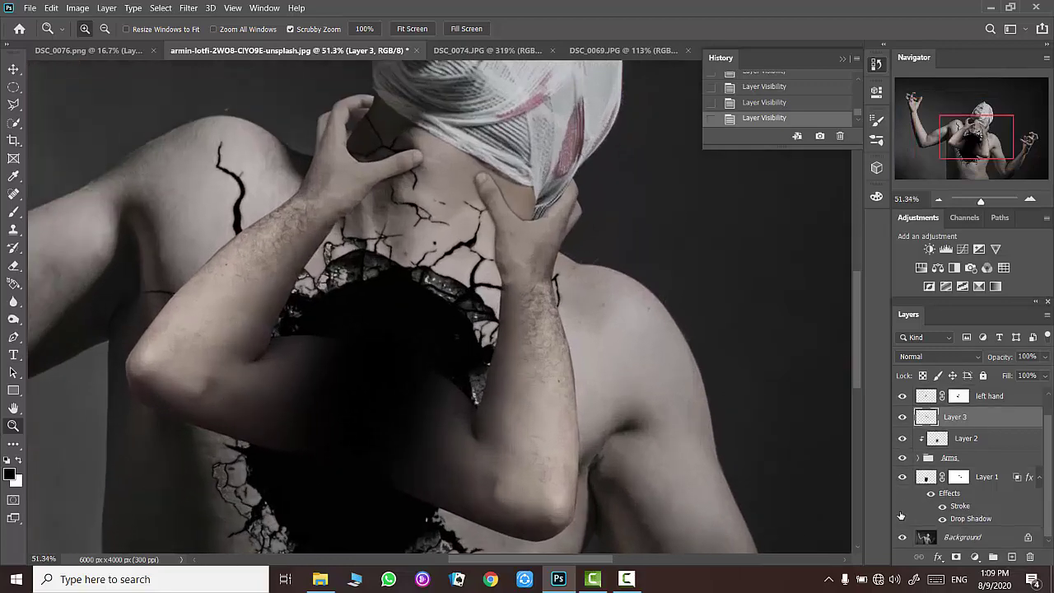
{"action": "left_click", "coordinate": [903, 537]}
{"action": "left_click_drag", "start_coordinate": [535, 329], "coordinate": [493, 331]}
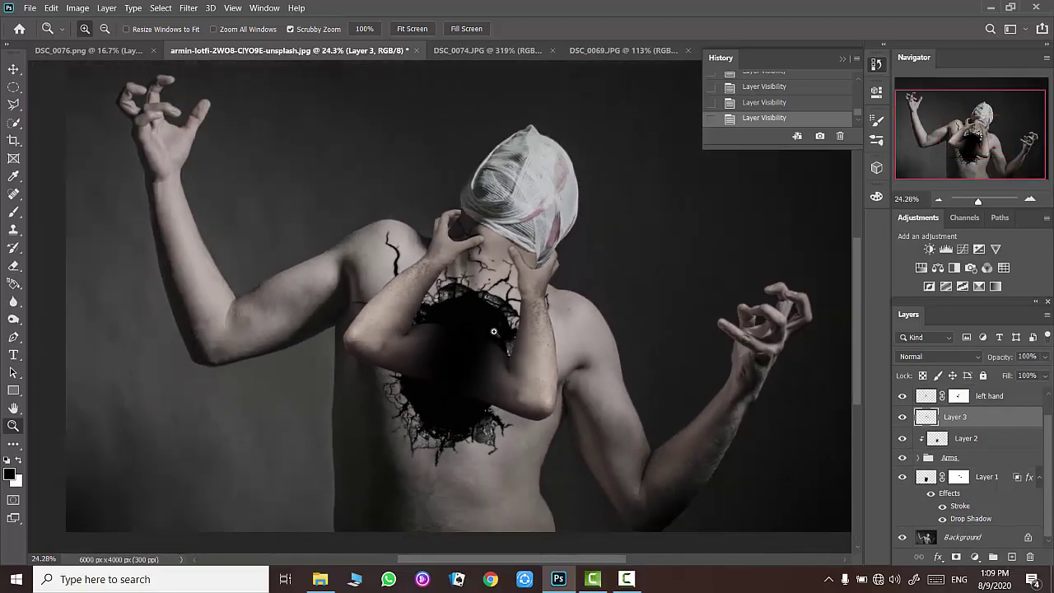
{"action": "scroll", "coordinate": [531, 316], "scroll_direction": "up", "scroll_amount": 2}
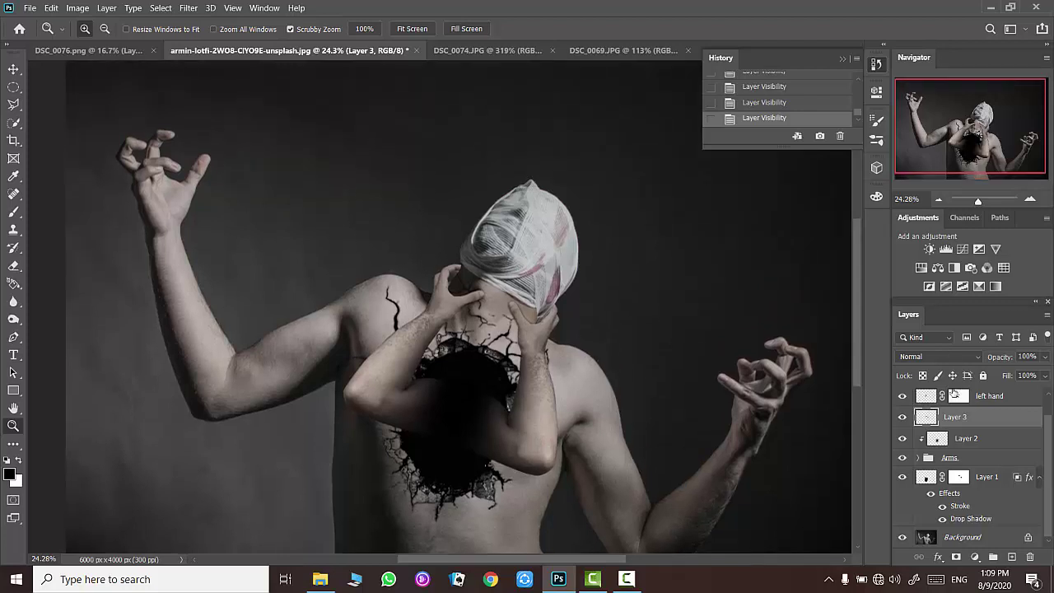
{"action": "scroll", "coordinate": [988, 412], "scroll_direction": "up", "scroll_amount": 1}
- Copy the man from the Background onto Layer 4 using his saved selection, adding an empty layer below
{"action": "left_click", "coordinate": [993, 399]}
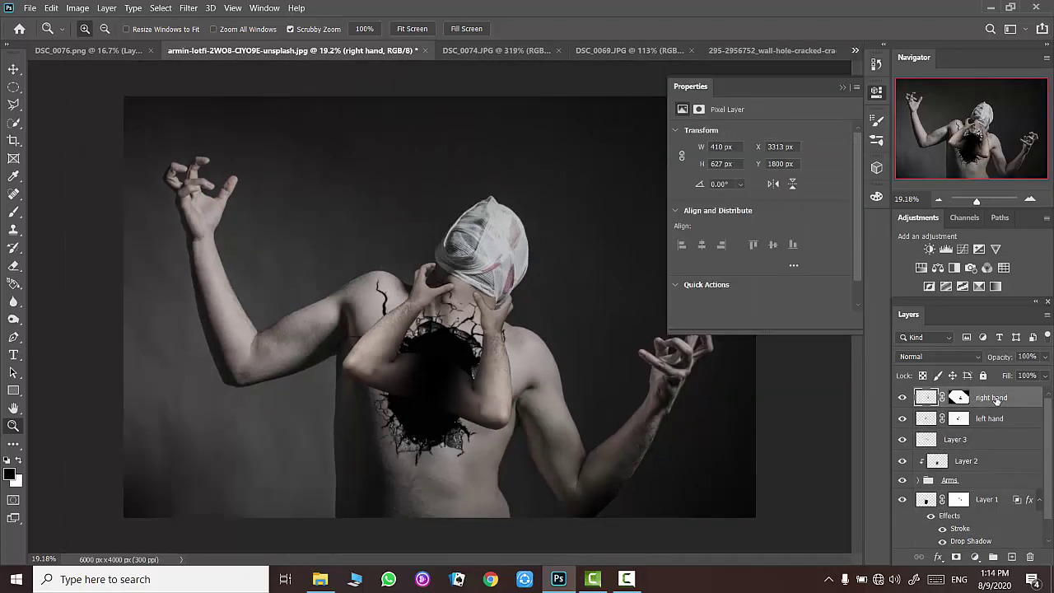
{"action": "left_click", "coordinate": [961, 536]}
{"action": "key", "text": "l"}
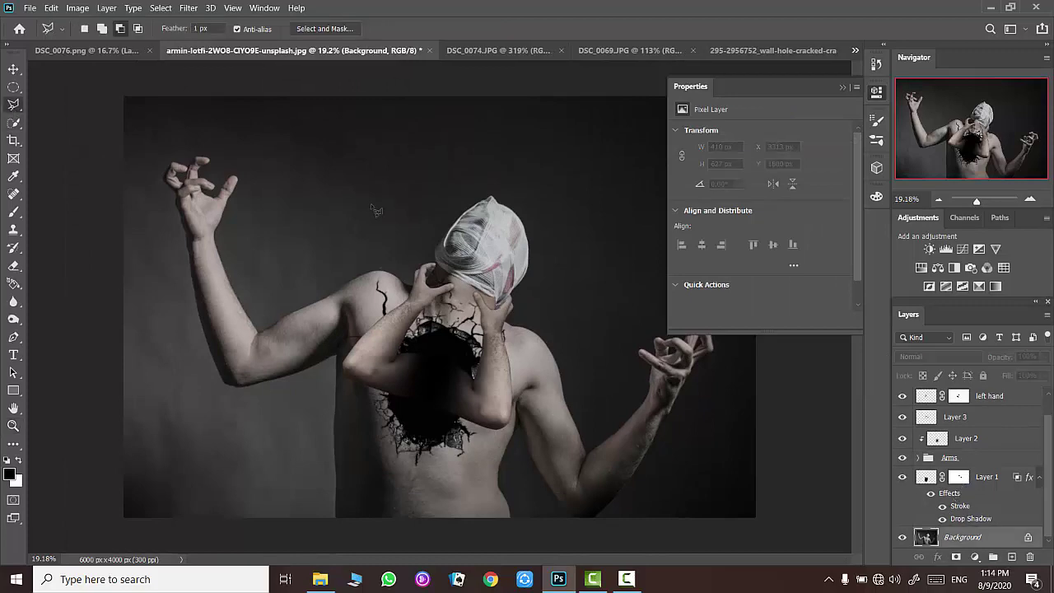
{"action": "right_click", "coordinate": [397, 211]}
{"action": "left_click", "coordinate": [482, 370]}
{"action": "left_click", "coordinate": [633, 141]}
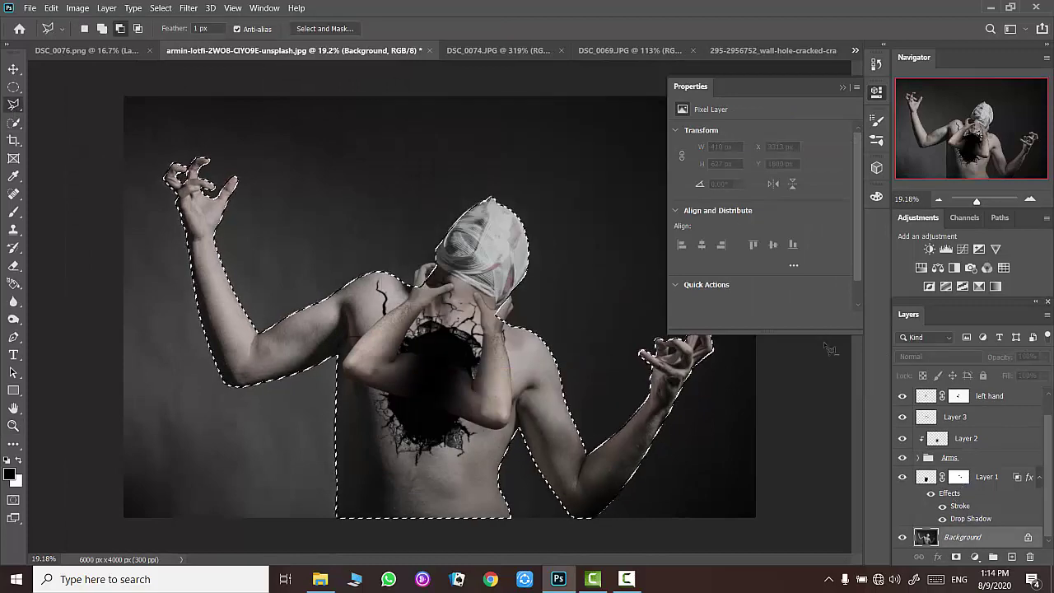
{"action": "key", "text": "ctrl+j"}
{"action": "left_click", "coordinate": [1012, 556], "text": "ctrl"}
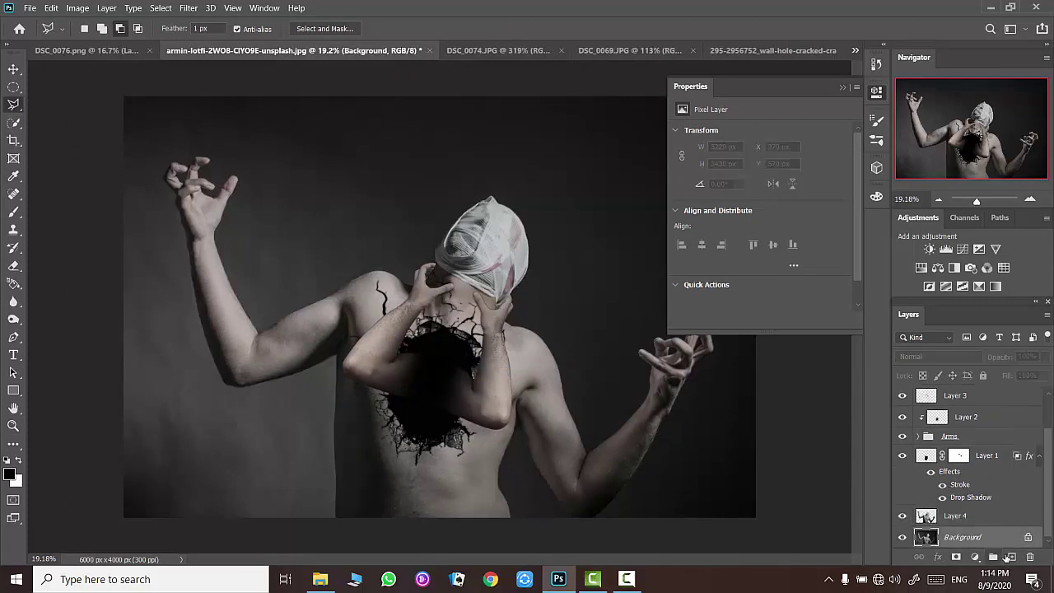
- Set up a white Brush with the 2500 px cloud tip enlarged to 5000 px
{"action": "left_click", "coordinate": [19, 460]}
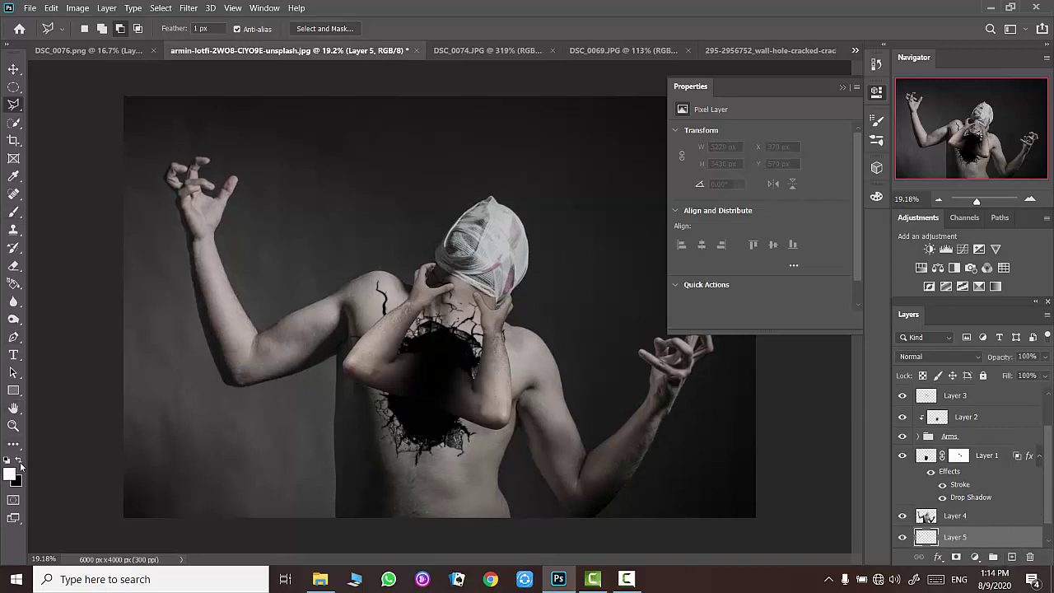
{"action": "left_click", "coordinate": [13, 211]}
{"action": "left_click", "coordinate": [875, 91]}
{"action": "left_click", "coordinate": [874, 125]}
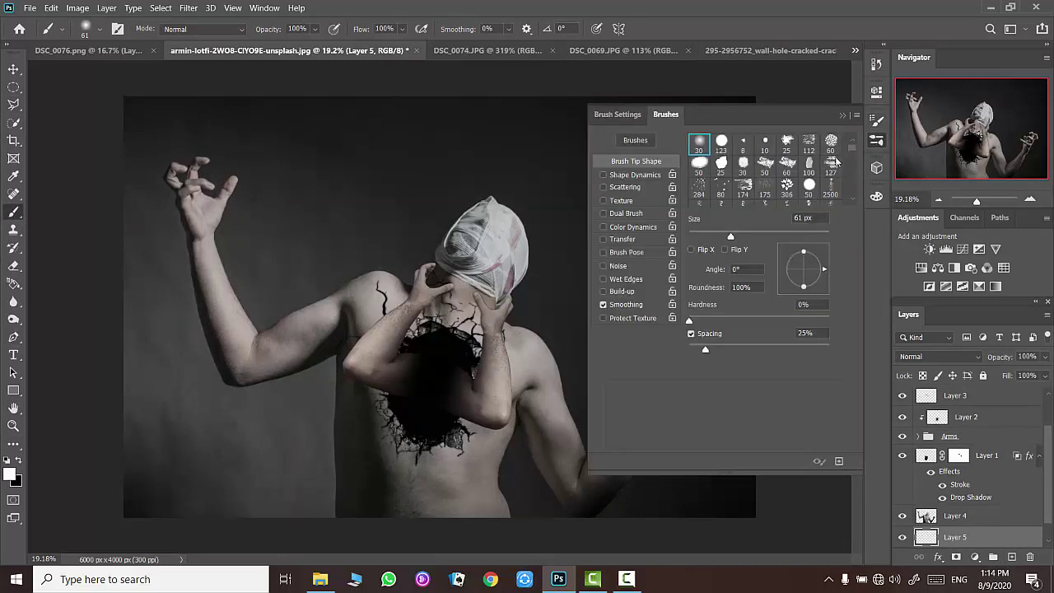
{"action": "left_click", "coordinate": [874, 139]}
{"action": "left_click", "coordinate": [876, 121]}
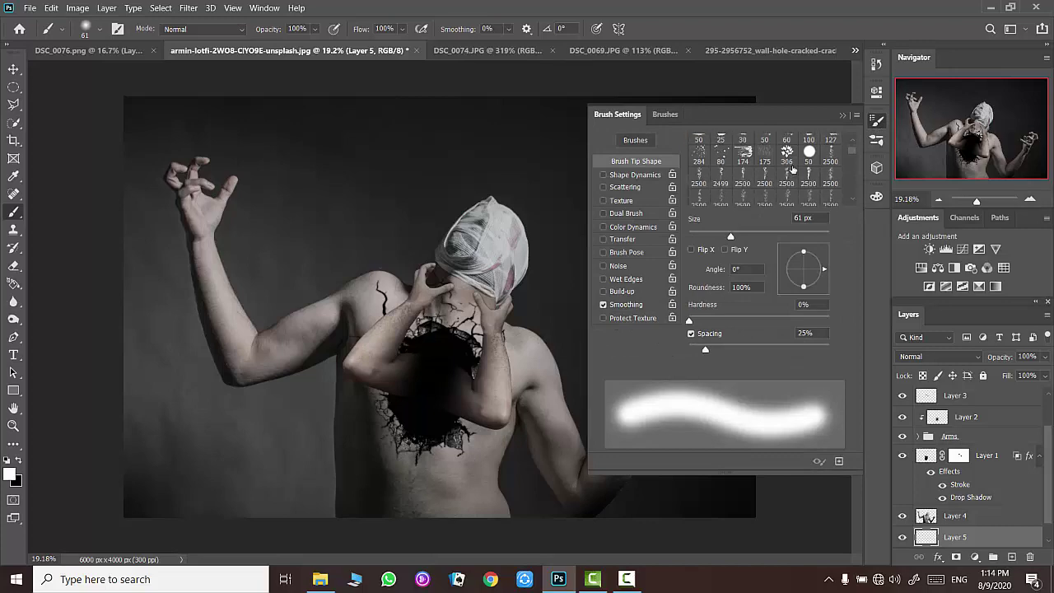
{"action": "scroll", "coordinate": [799, 189], "scroll_direction": "down", "scroll_amount": 1}
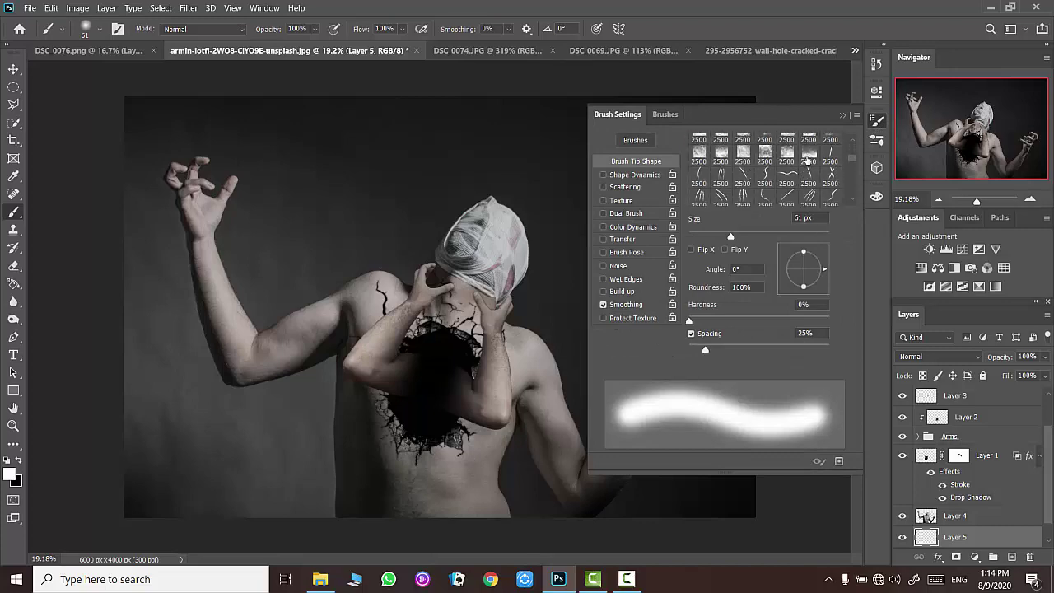
{"action": "left_click", "coordinate": [809, 155]}
{"action": "left_click", "coordinate": [876, 122]}
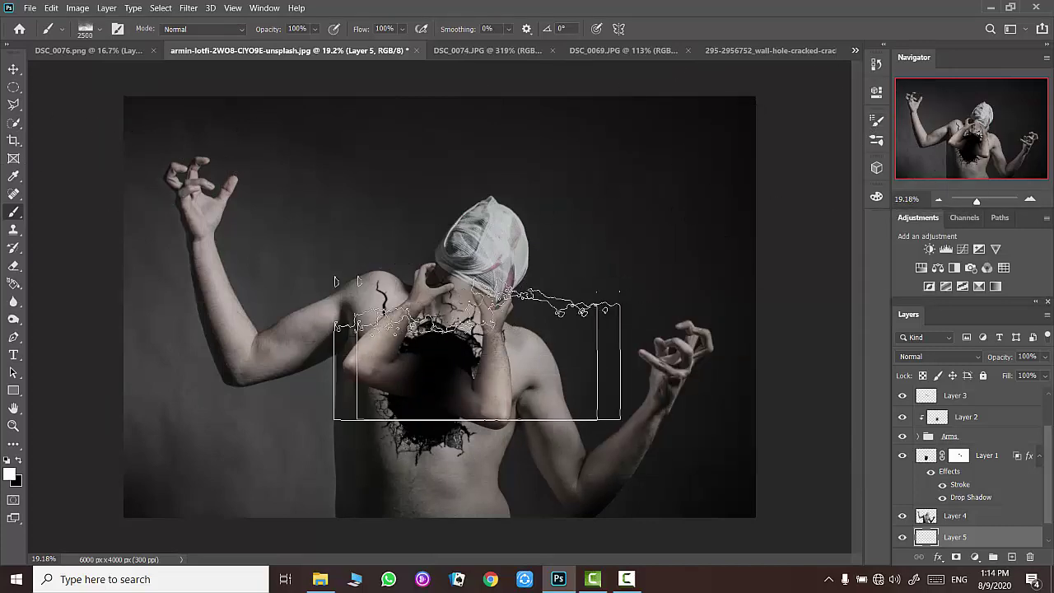
{"action": "key", "text": "bracketright"}
{"action": "key", "text": "bracketright"}
{"action": "key", "text": "bracketright"}
- Stamp white cloud fog on Layer 5 and shift it toward the bottom
{"action": "key", "text": "ctrl+minus"}
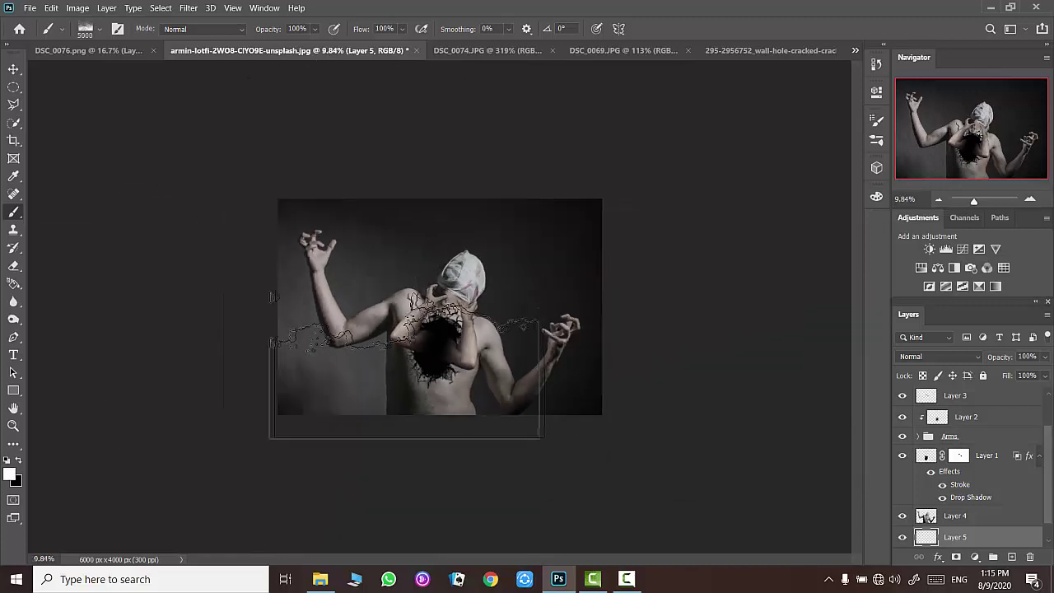
{"action": "left_click", "coordinate": [424, 344]}
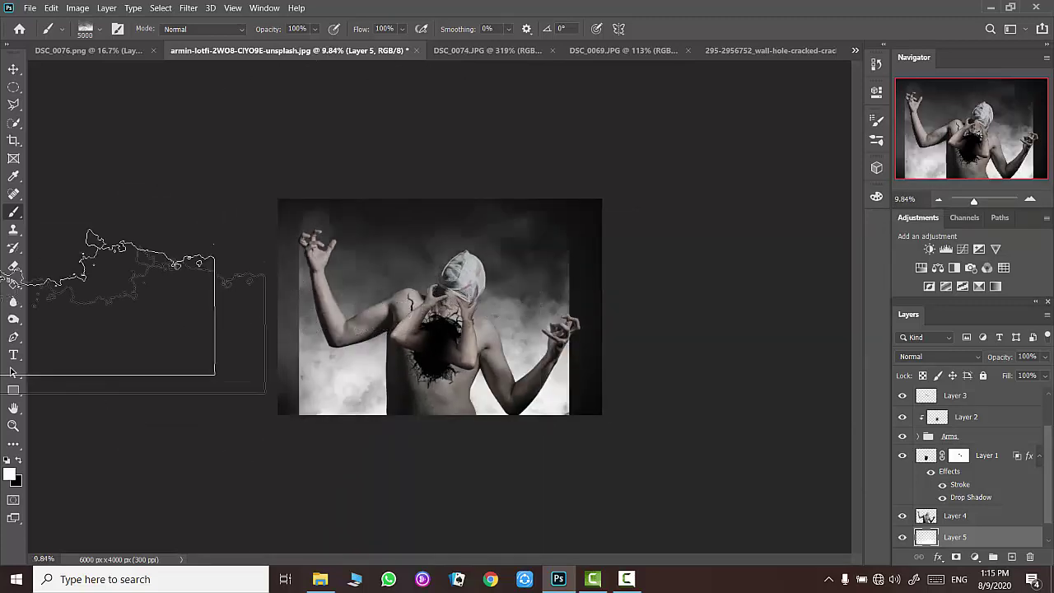
{"action": "left_click", "coordinate": [14, 69]}
{"action": "left_click_drag", "start_coordinate": [450, 250], "coordinate": [543, 276]}
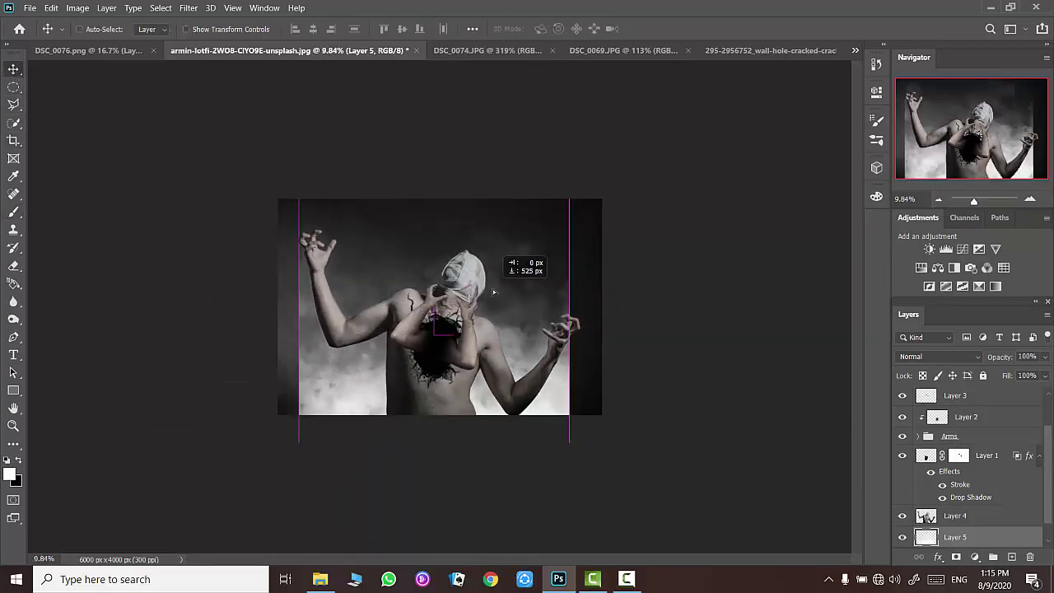
- Free Transform the fog, moving it left and down and scaling it to 119.86%
{"action": "key", "text": "ctrl+t"}
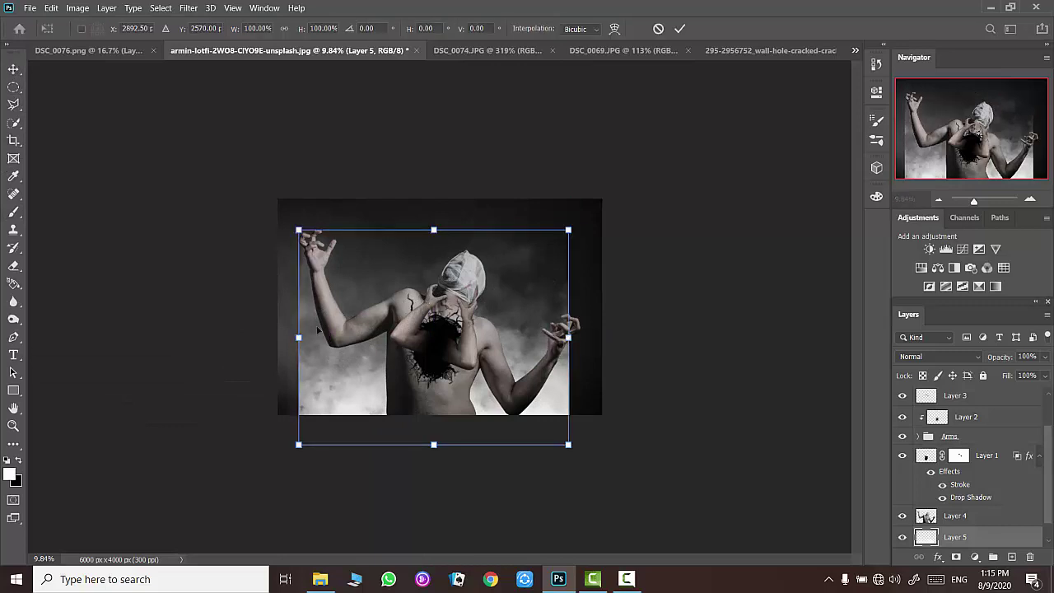
{"action": "left_click_drag", "start_coordinate": [385, 246], "coordinate": [364, 301]}
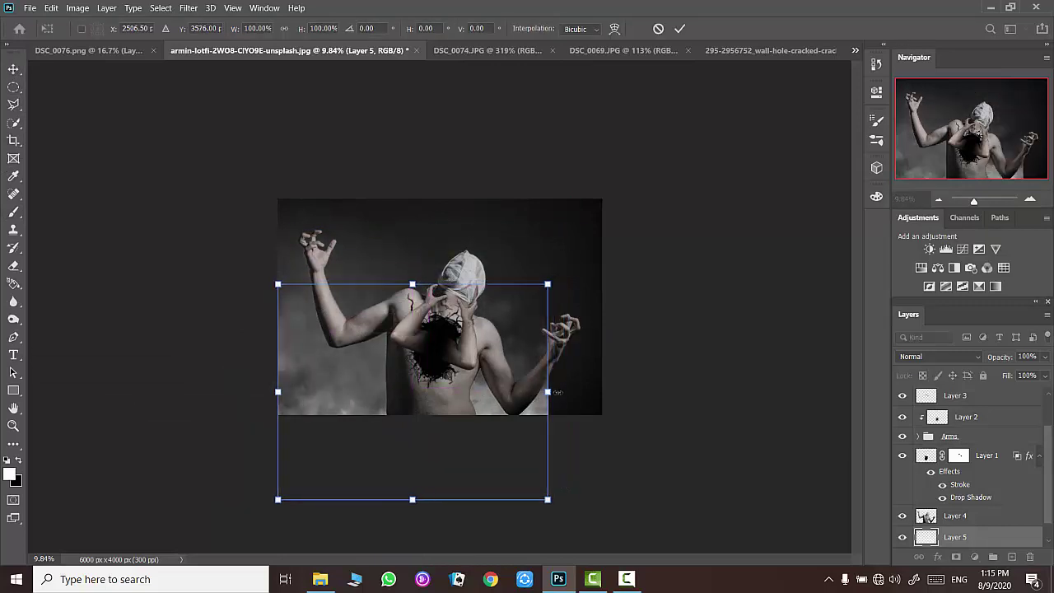
{"action": "left_click_drag", "start_coordinate": [556, 393], "coordinate": [610, 393]}
{"action": "type", "text": "119.86"}
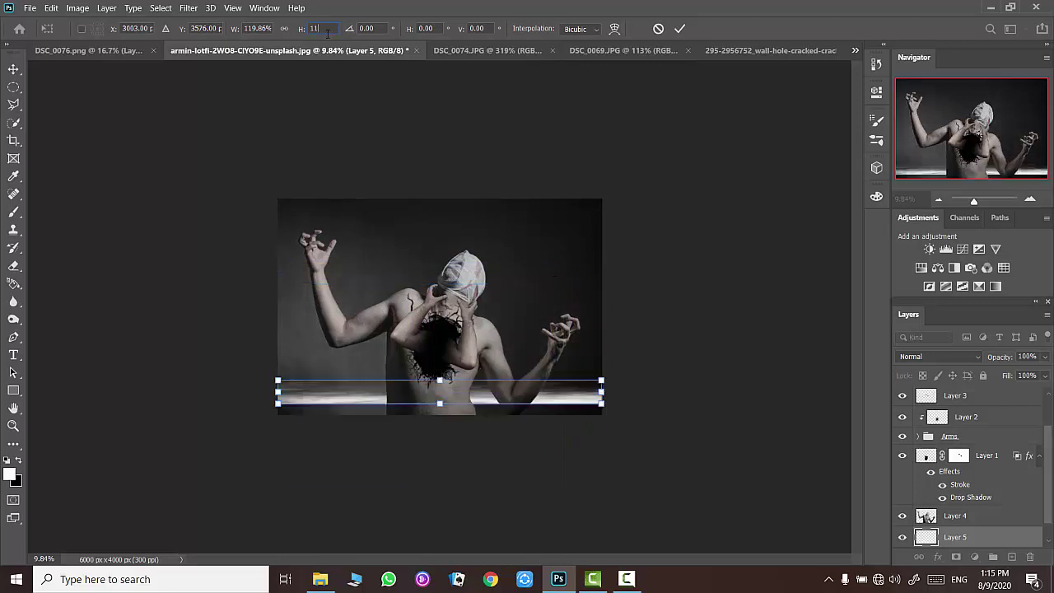
{"action": "key", "text": "Return"}
{"action": "left_click", "coordinate": [680, 29]}
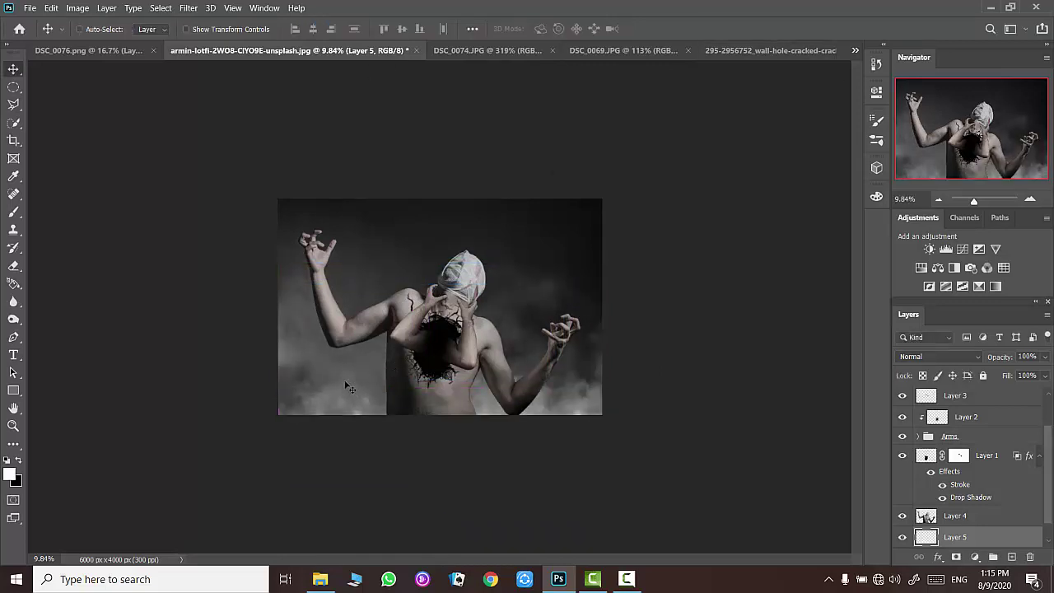
- Rename Layer 5 to fog, nudge it down, and place a duplicate above Layer 4
{"action": "left_click_drag", "start_coordinate": [343, 370], "coordinate": [337, 404]}
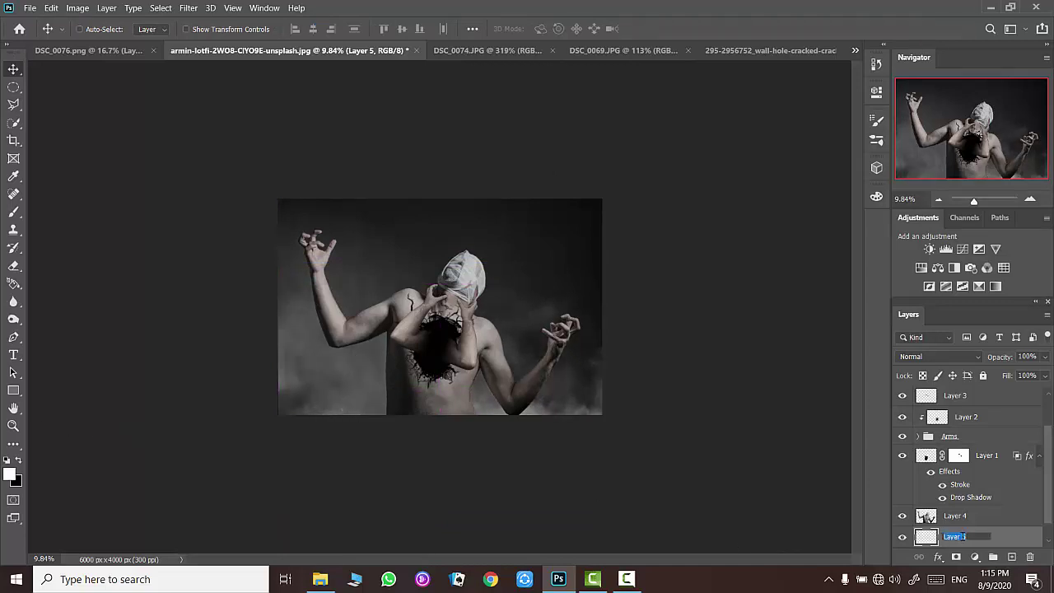
{"action": "type", "text": "fog"}
{"action": "key", "text": "Return"}
{"action": "left_click_drag", "start_coordinate": [552, 272], "coordinate": [549, 284]}
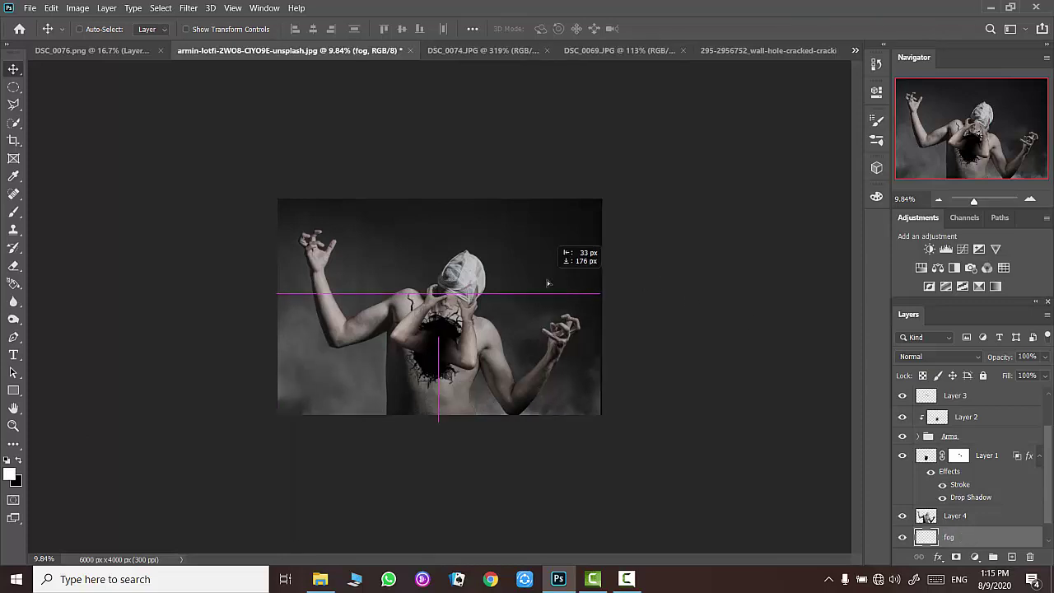
{"action": "key", "text": "ctrl+j"}
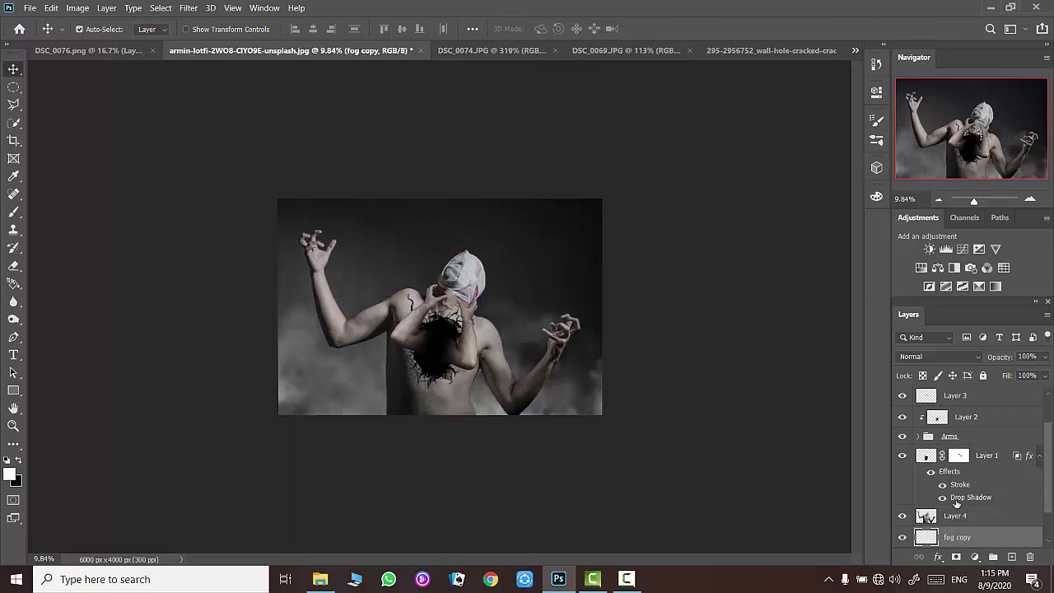
{"action": "left_click_drag", "start_coordinate": [955, 537], "coordinate": [954, 507]}
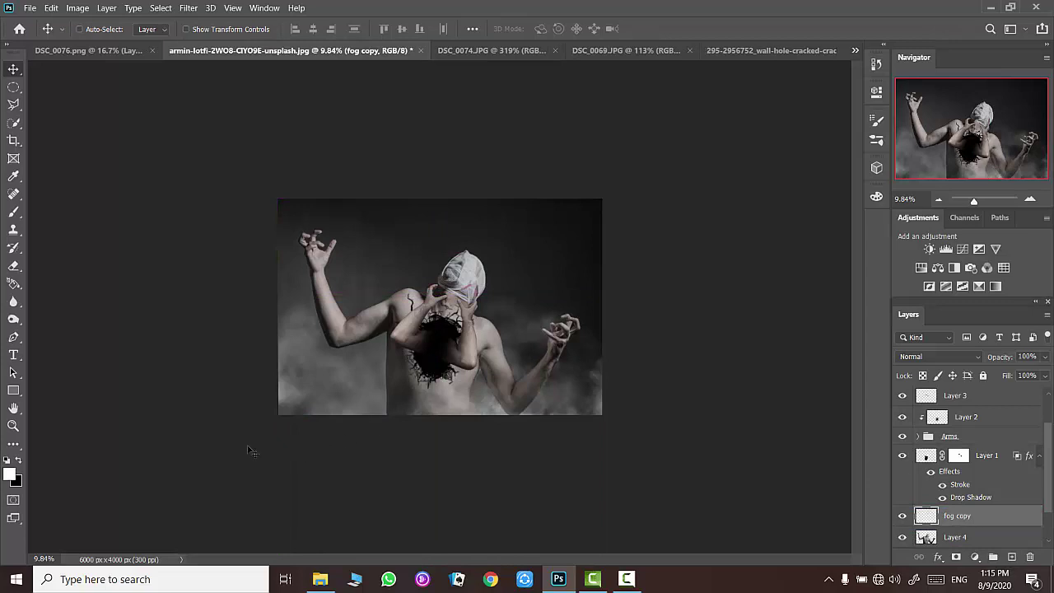
- Check the chest close up, then delete both the fog copy and the fog layer
{"action": "left_click", "coordinate": [13, 425]}
{"action": "left_click_drag", "start_coordinate": [522, 306], "coordinate": [551, 301]}
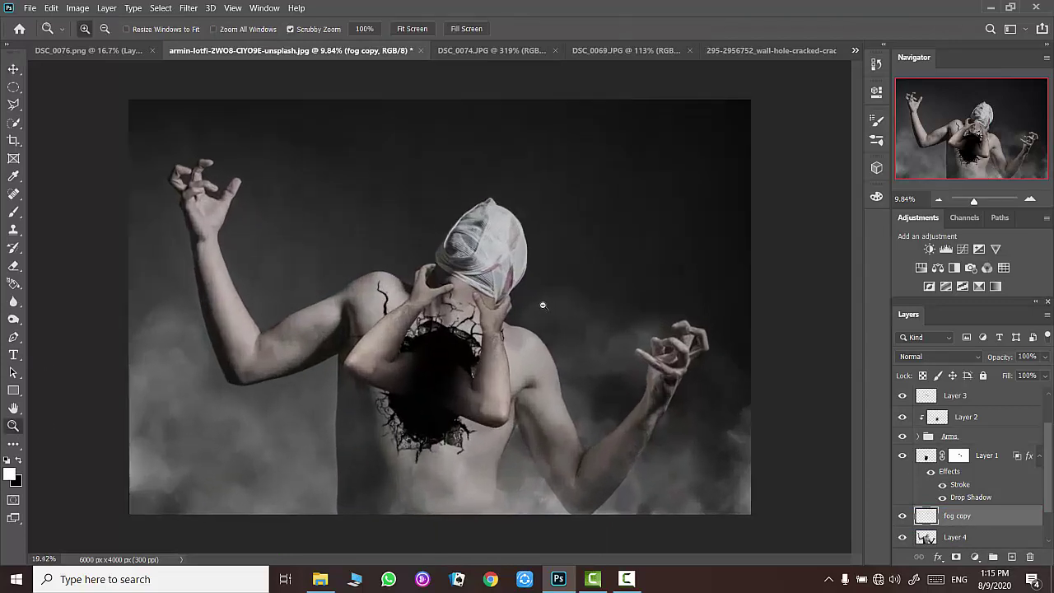
{"action": "left_click_drag", "start_coordinate": [482, 332], "coordinate": [573, 300]}
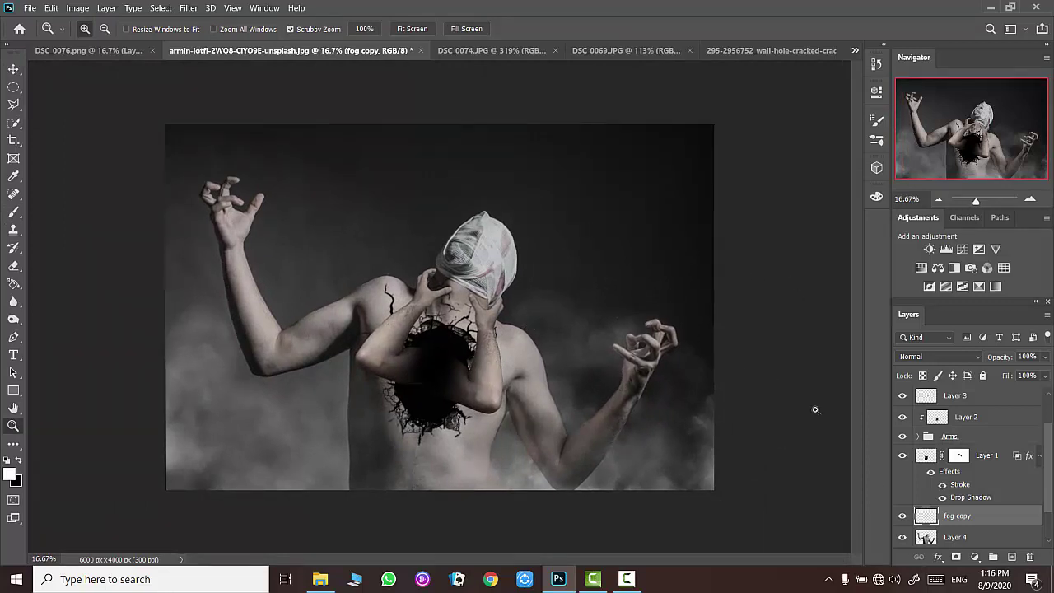
{"action": "key", "text": "Delete"}
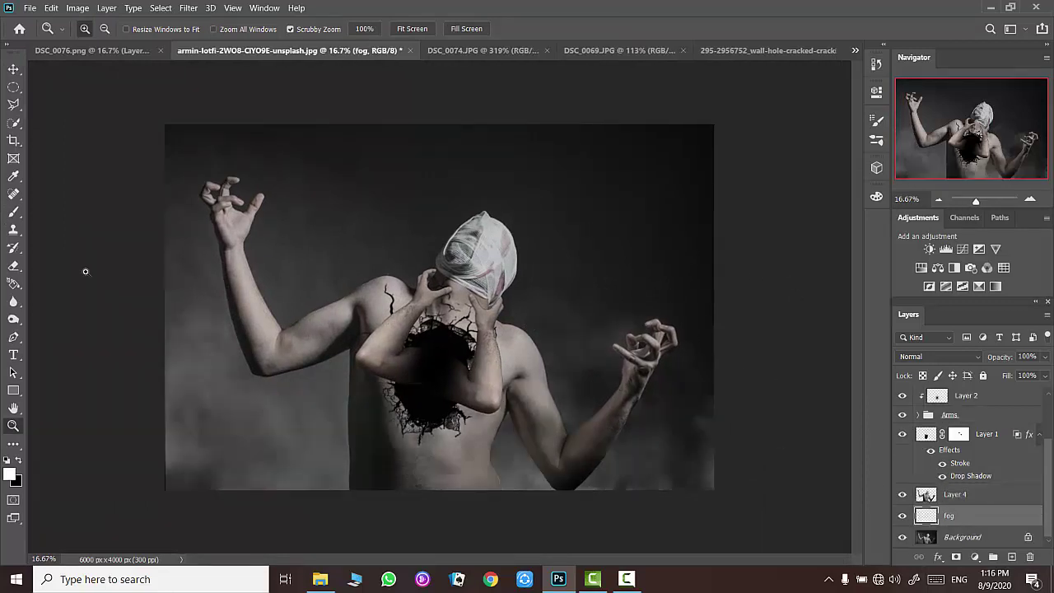
{"action": "key", "text": "b"}
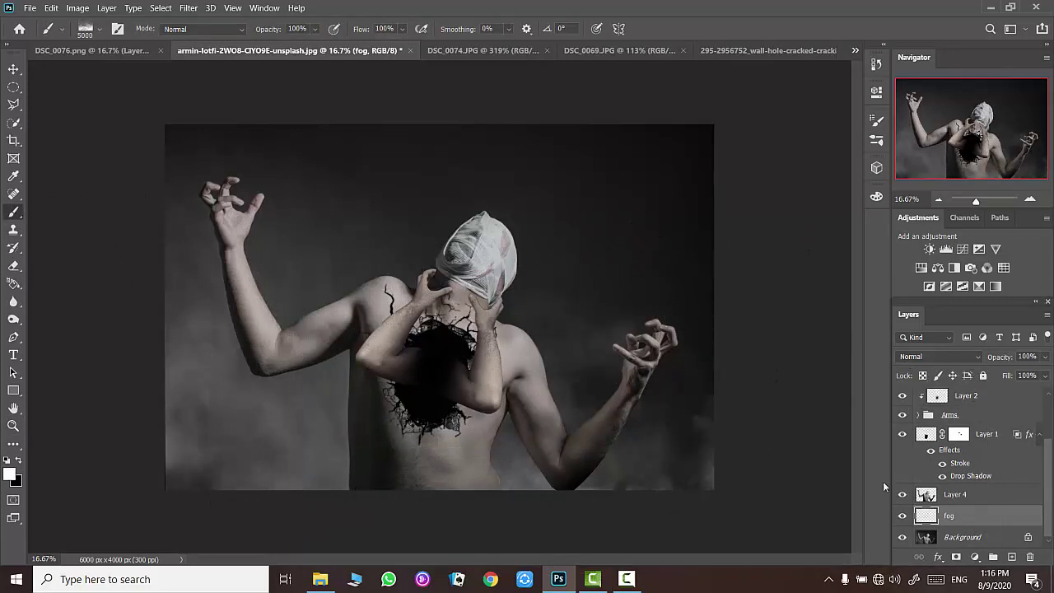
{"action": "key", "text": "Delete"}
- Add a new layer named fog, paint cloud fog on it and reposition it
{"action": "left_click", "coordinate": [1011, 557]}
{"action": "double_click", "coordinate": [954, 536]}
{"action": "type", "text": "fog"}
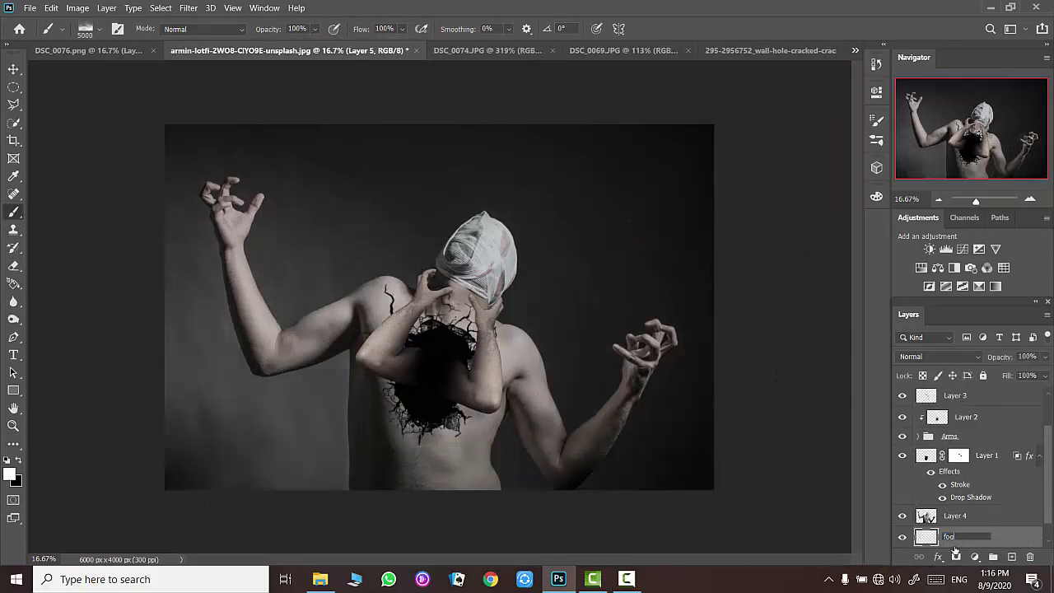
{"action": "key", "text": "Return"}
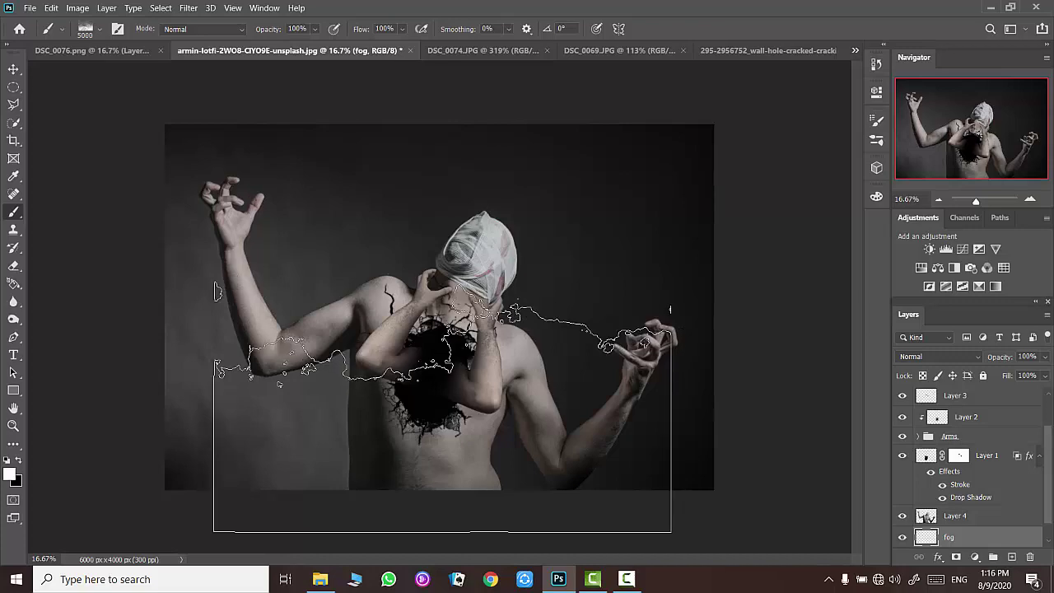
{"action": "left_click", "coordinate": [669, 309]}
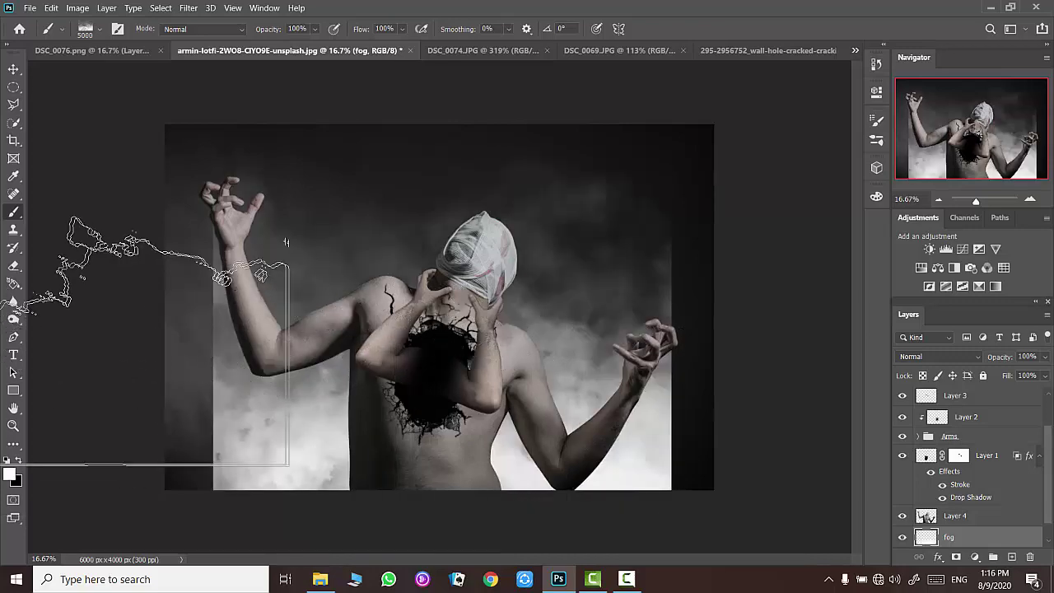
{"action": "left_click", "coordinate": [14, 69]}
{"action": "left_click_drag", "start_coordinate": [494, 214], "coordinate": [527, 247]}
- Revert via History to before the fog was painted and repaint fog over the lower image
{"action": "left_click", "coordinate": [875, 63]}
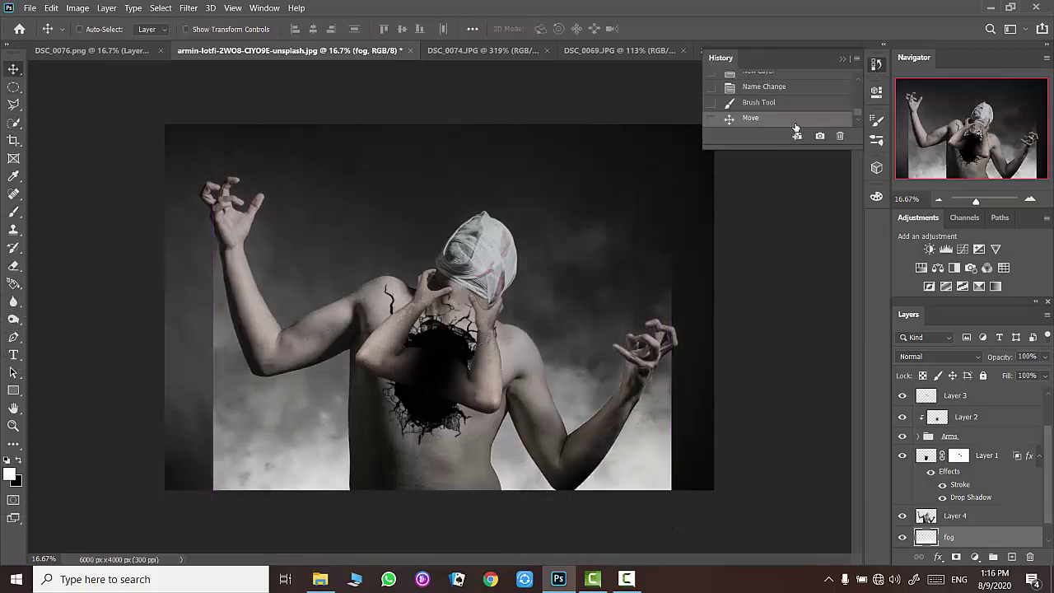
{"action": "left_click", "coordinate": [769, 102]}
{"action": "left_click", "coordinate": [786, 86]}
{"action": "key", "text": "b"}
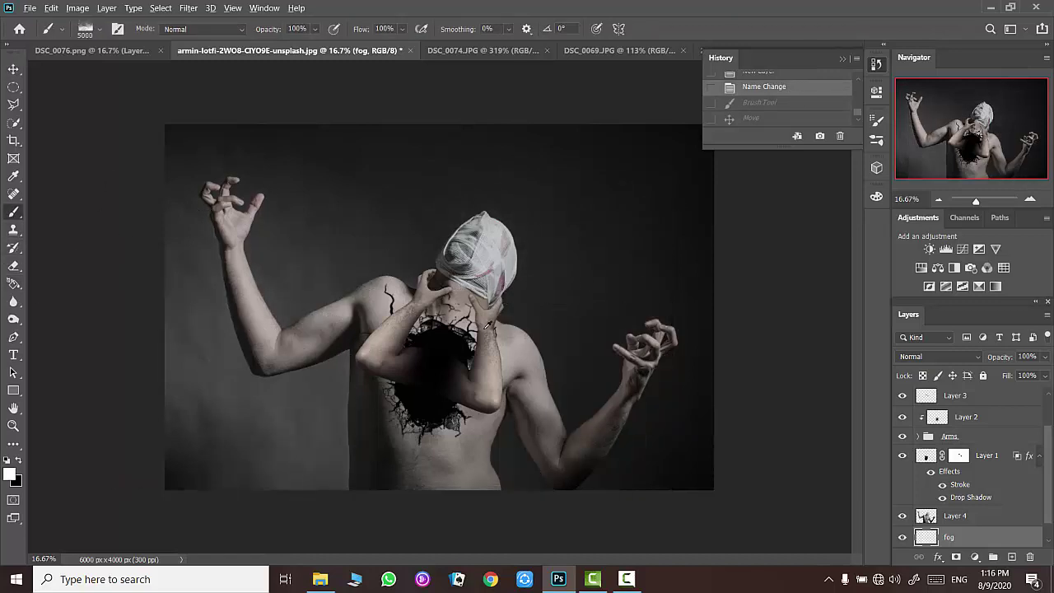
{"action": "scroll", "coordinate": [428, 428], "scroll_direction": "down", "scroll_amount": 3}
{"action": "left_click", "coordinate": [424, 422]}
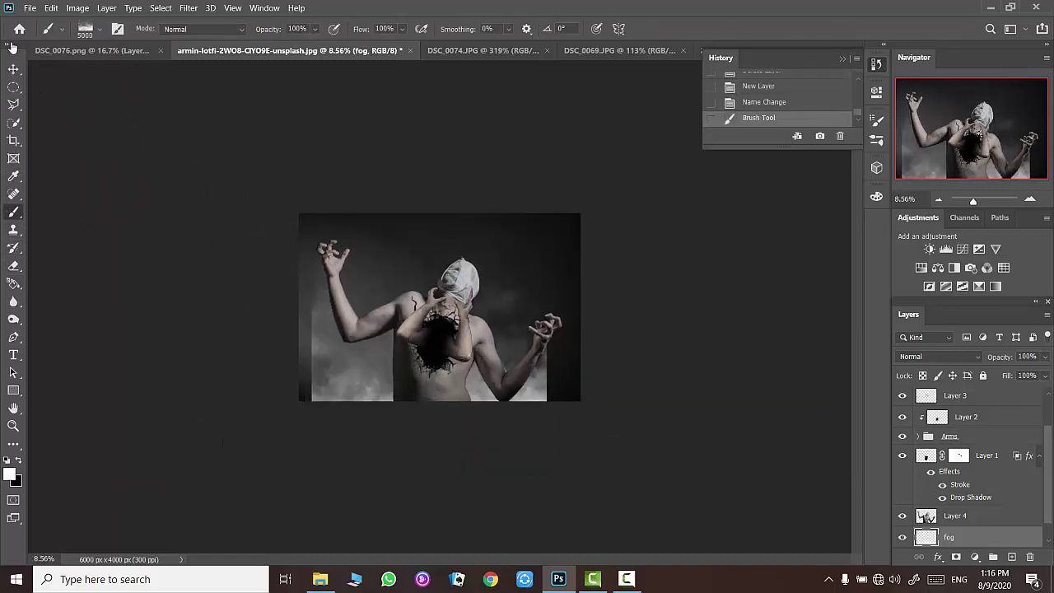
- Shift the fog up and right and scale it to 120% width and height
{"action": "left_click", "coordinate": [13, 69]}
{"action": "left_click_drag", "start_coordinate": [412, 363], "coordinate": [510, 329]}
{"action": "key", "text": "ctrl+t"}
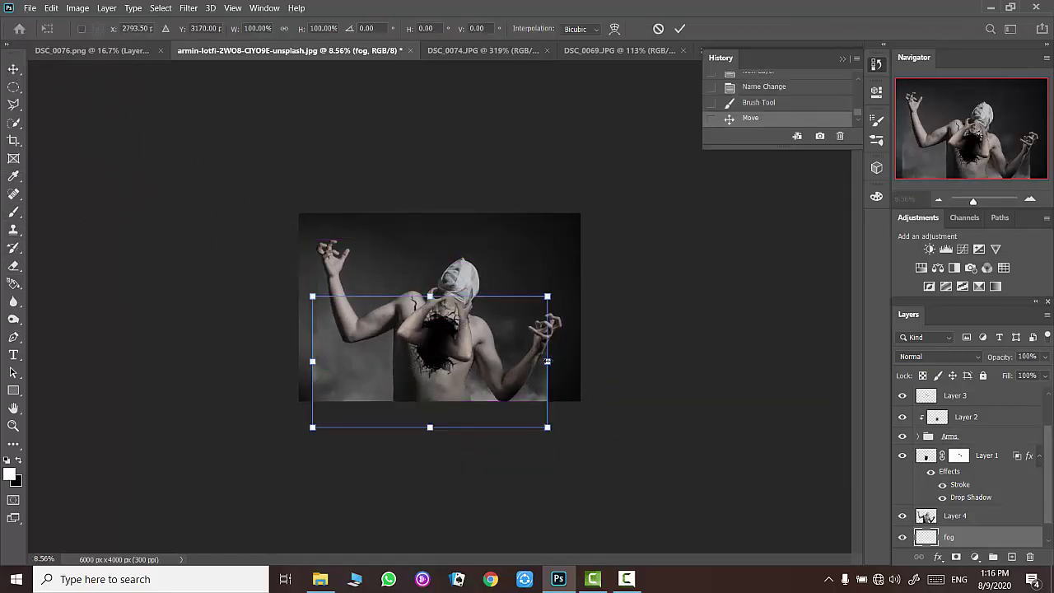
{"action": "left_click_drag", "start_coordinate": [547, 361], "coordinate": [581, 361]}
{"action": "left_click_drag", "start_coordinate": [313, 360], "coordinate": [299, 360]}
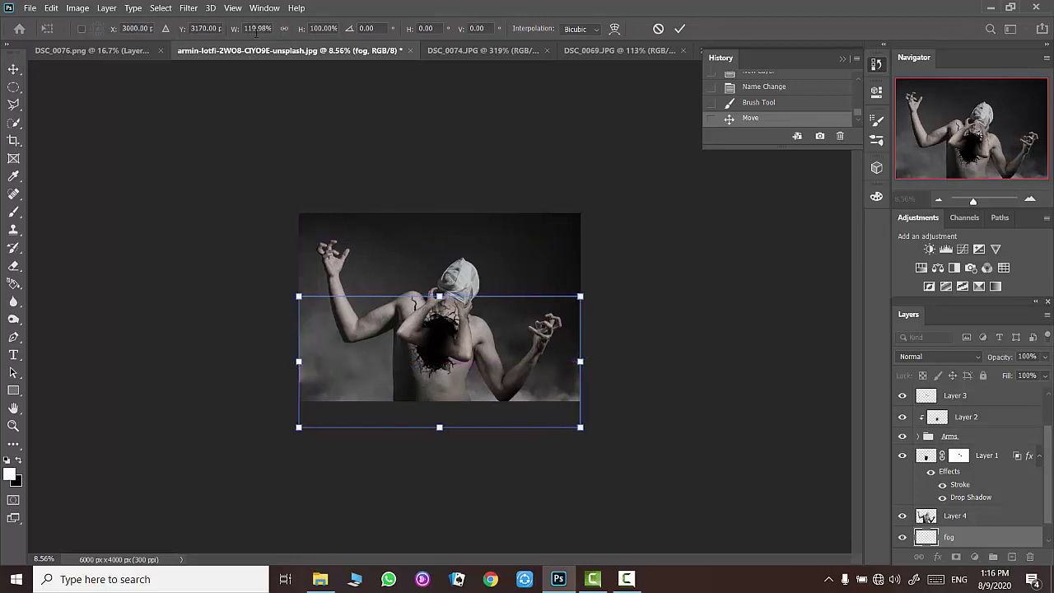
{"action": "type", "text": "120"}
{"action": "key", "text": "Tab"}
{"action": "type", "text": "120"}
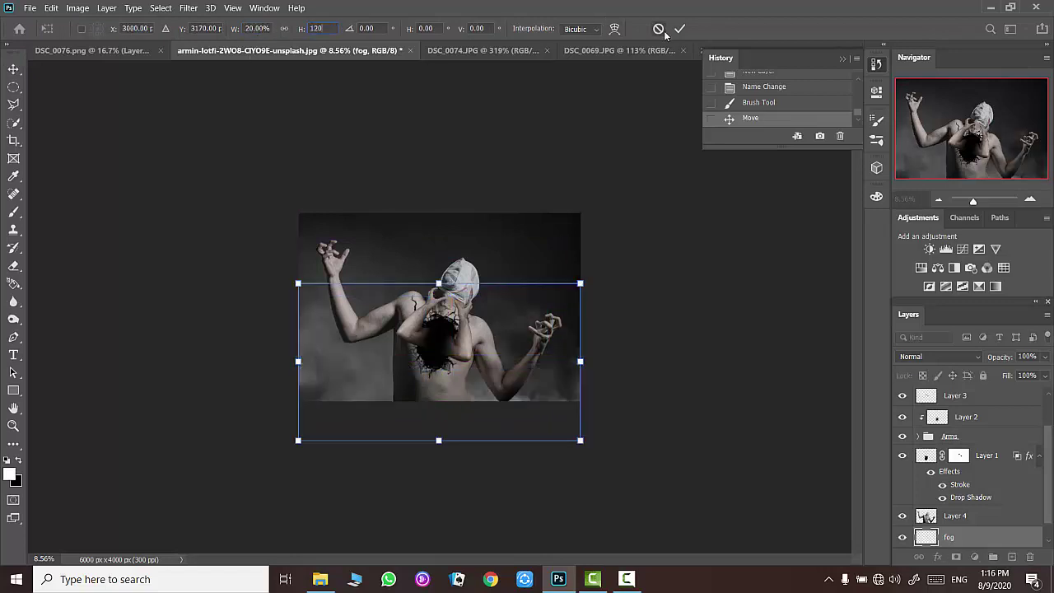
{"action": "left_click", "coordinate": [679, 29]}
- Nudge the fog up and place a duplicate fog copy above Layer 4
{"action": "key", "text": "z"}
{"action": "left_click_drag", "start_coordinate": [486, 371], "coordinate": [520, 371]}
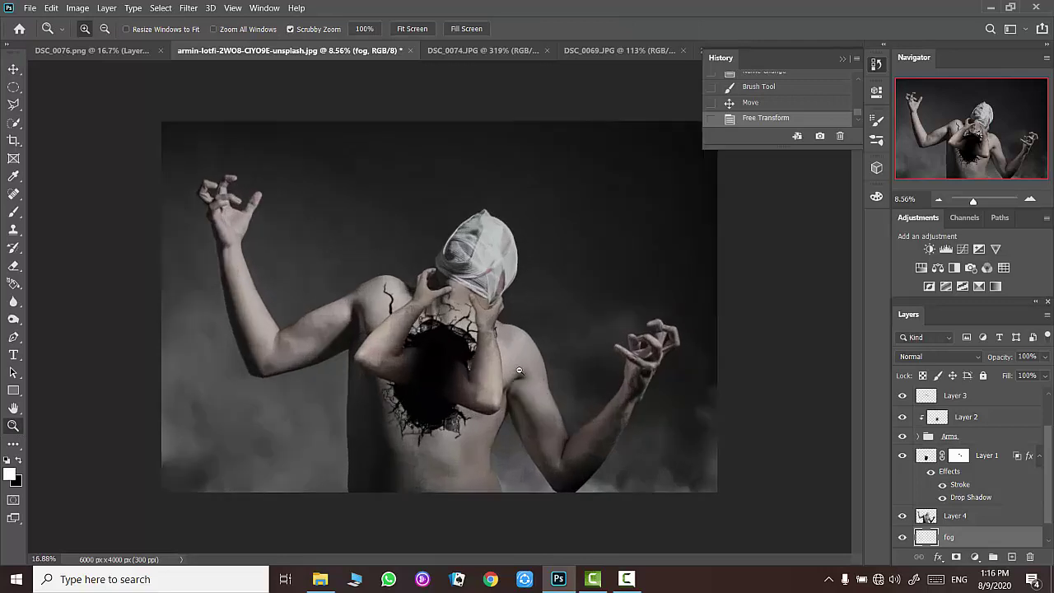
{"action": "left_click", "coordinate": [14, 74]}
{"action": "key", "text": "Up"}
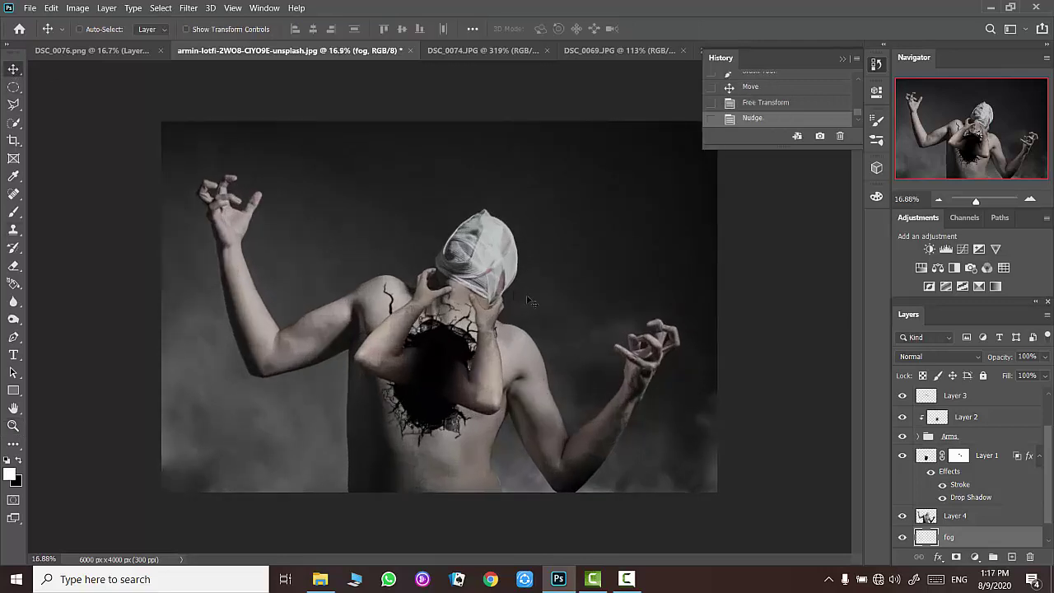
{"action": "key", "text": "ctrl+j"}
{"action": "left_click_drag", "start_coordinate": [947, 536], "coordinate": [955, 512]}
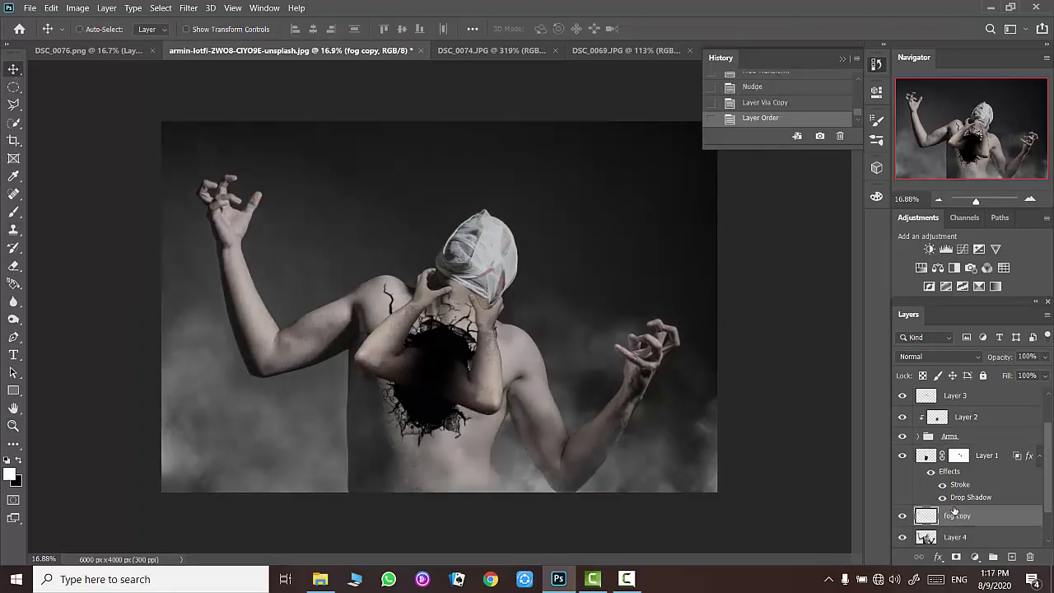
- Toggle the fog copy on and off to compare the image with and without it
{"action": "left_click", "coordinate": [902, 515]}
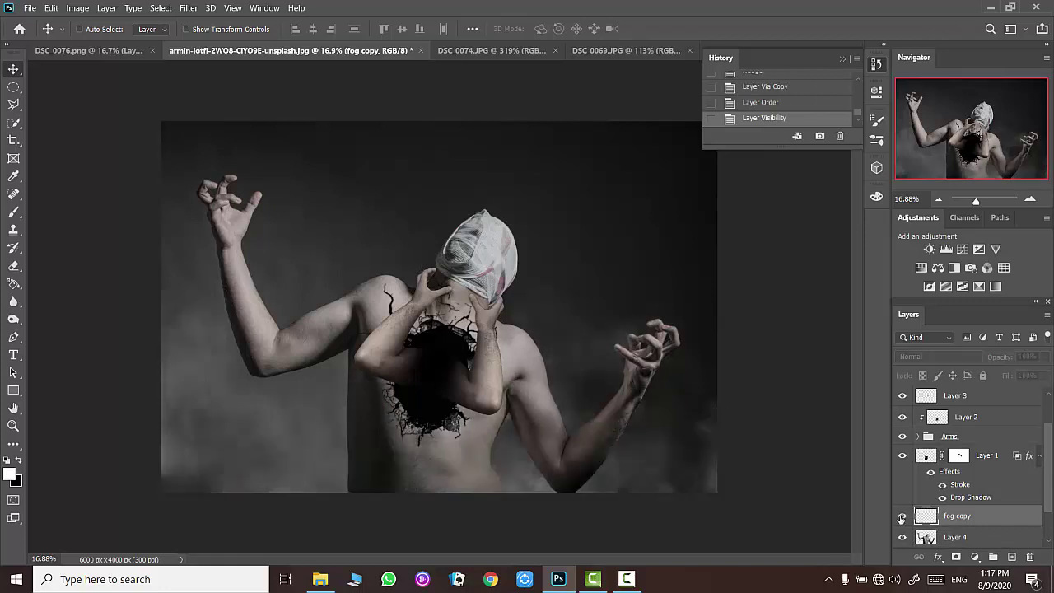
{"action": "scroll", "coordinate": [397, 332], "scroll_direction": "down", "scroll_amount": 2}
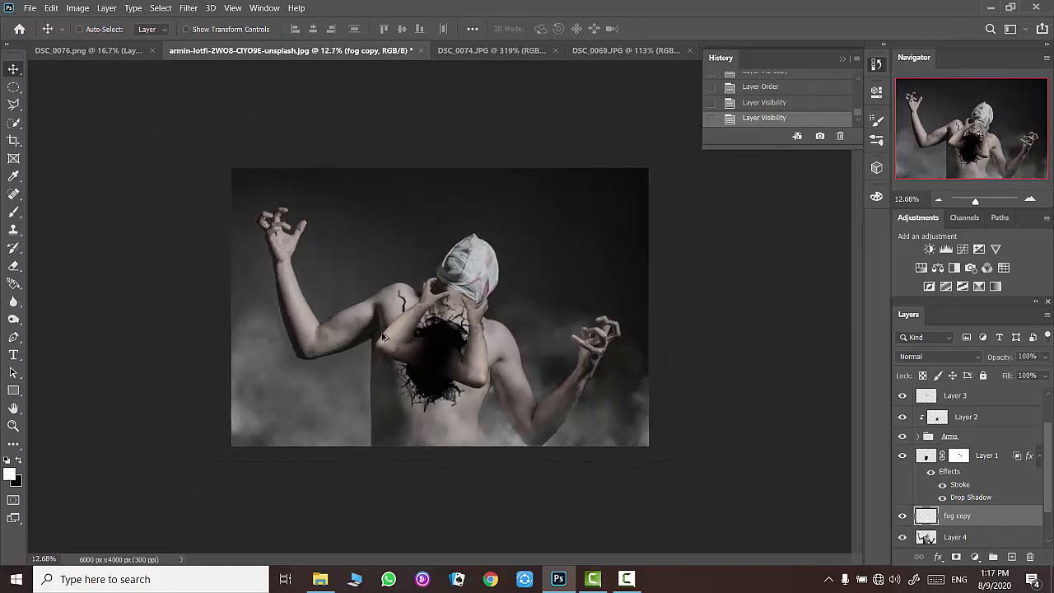
{"action": "scroll", "coordinate": [395, 341], "scroll_direction": "down", "scroll_amount": 1}
{"action": "scroll", "coordinate": [391, 354], "scroll_direction": "down", "scroll_amount": 2}
{"action": "scroll", "coordinate": [389, 363], "scroll_direction": "up", "scroll_amount": 3}
{"action": "scroll", "coordinate": [390, 363], "scroll_direction": "up", "scroll_amount": 1}
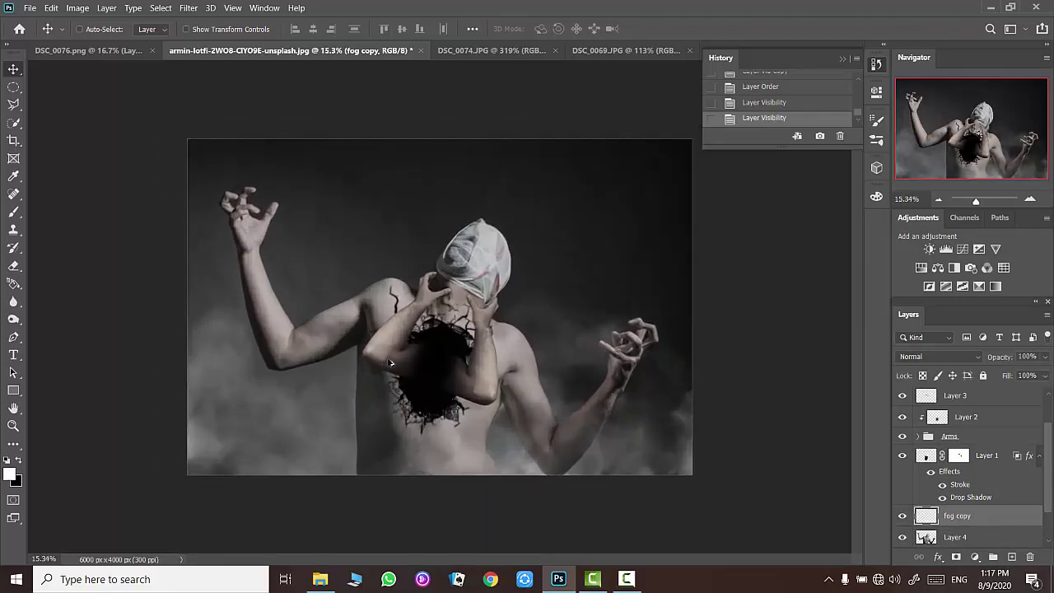
{"action": "left_click", "coordinate": [901, 515]}
{"action": "left_click", "coordinate": [901, 515]}
- Draw an elliptical selection around the man's upper body, feathered 313.3 px in Select and Mask
{"action": "scroll", "coordinate": [972, 461], "scroll_direction": "down", "scroll_amount": 1}
{"action": "left_click", "coordinate": [955, 515]}
{"action": "key", "text": "m"}
{"action": "mouse_move", "coordinate": [338, 180]}
{"action": "left_mouse_down"}
{"action": "mouse_move", "coordinate": [596, 457]}
{"action": "mouse_move", "coordinate": [599, 476]}
{"action": "left_mouse_up"}
{"action": "left_click_drag", "start_coordinate": [502, 396], "coordinate": [515, 384]}
{"action": "left_click_drag", "start_coordinate": [527, 210], "coordinate": [539, 222]}
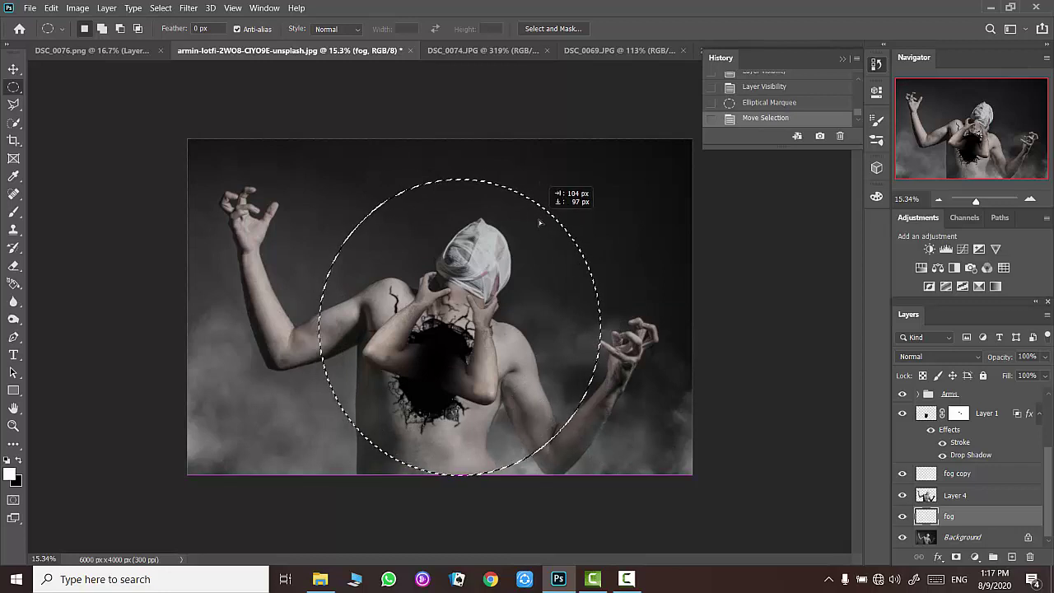
{"action": "left_click", "coordinate": [553, 29]}
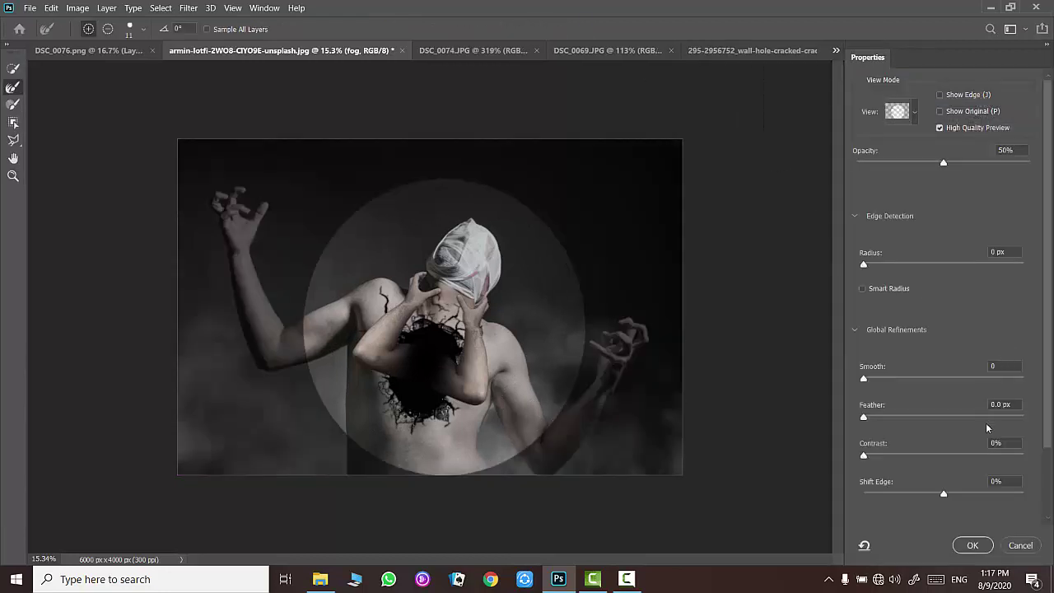
{"action": "left_click_drag", "start_coordinate": [1009, 419], "coordinate": [998, 419]}
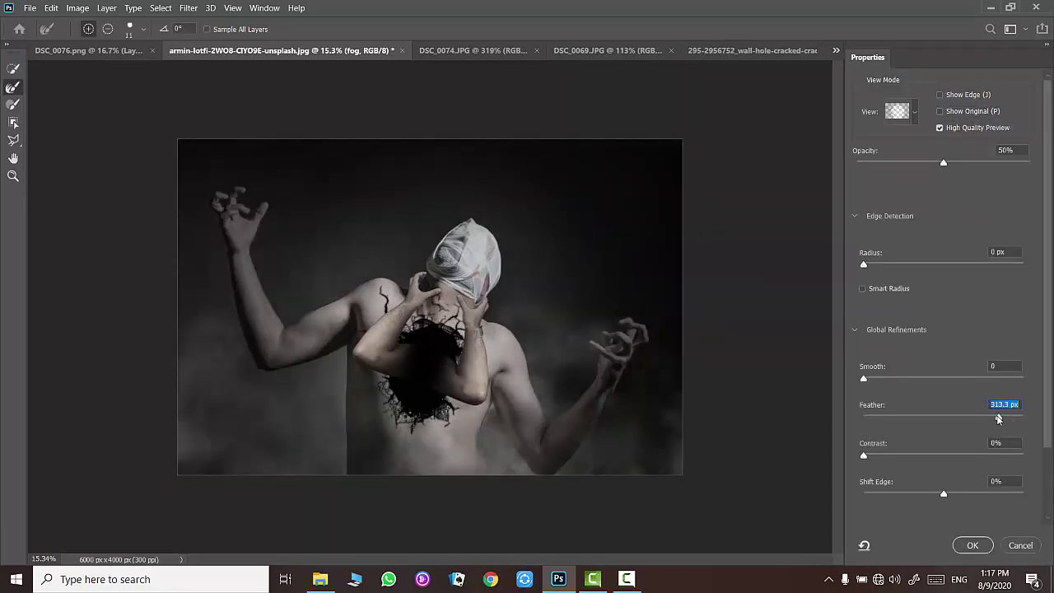
{"action": "left_click", "coordinate": [974, 545]}
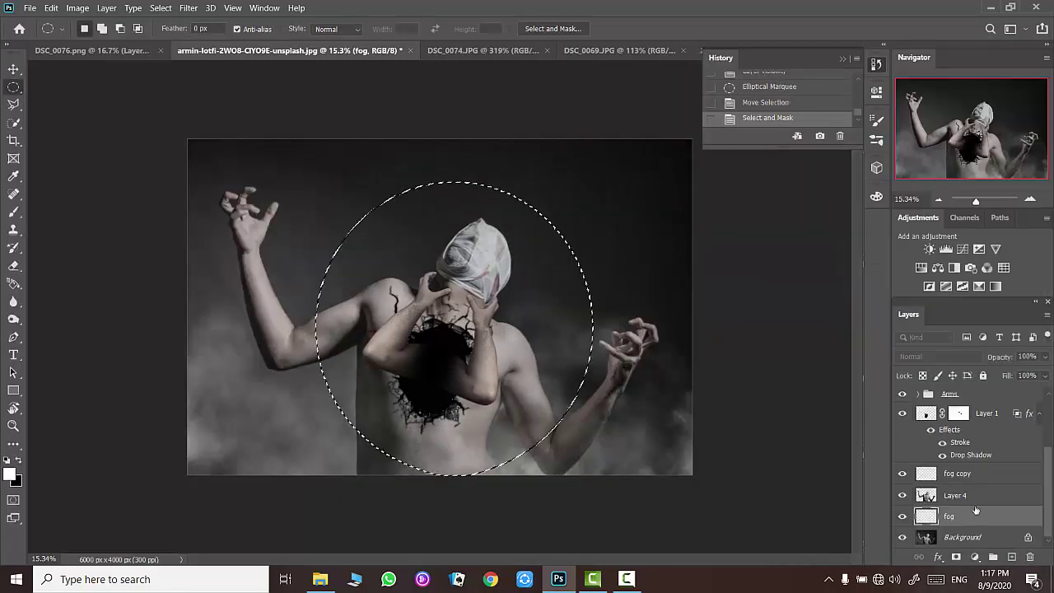
- Add a brightening Curves masked to the circle and a darkening Curves on the inverted edges
{"action": "left_click", "coordinate": [964, 249]}
{"action": "left_click_drag", "start_coordinate": [750, 253], "coordinate": [750, 218]}
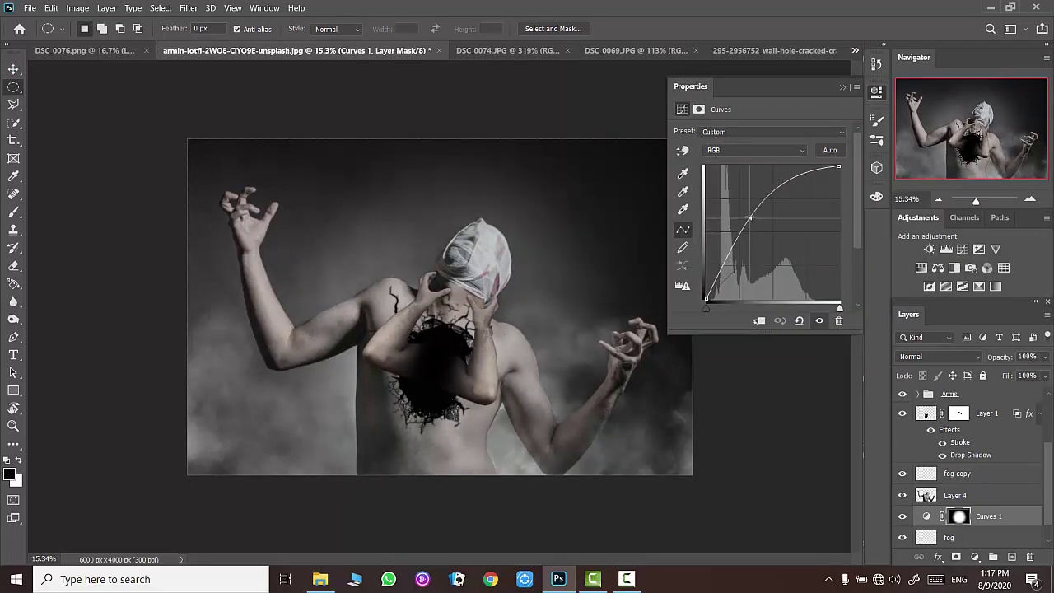
{"action": "left_click", "coordinate": [959, 516], "text": "ctrl"}
{"action": "key", "text": "ctrl+shift+i"}
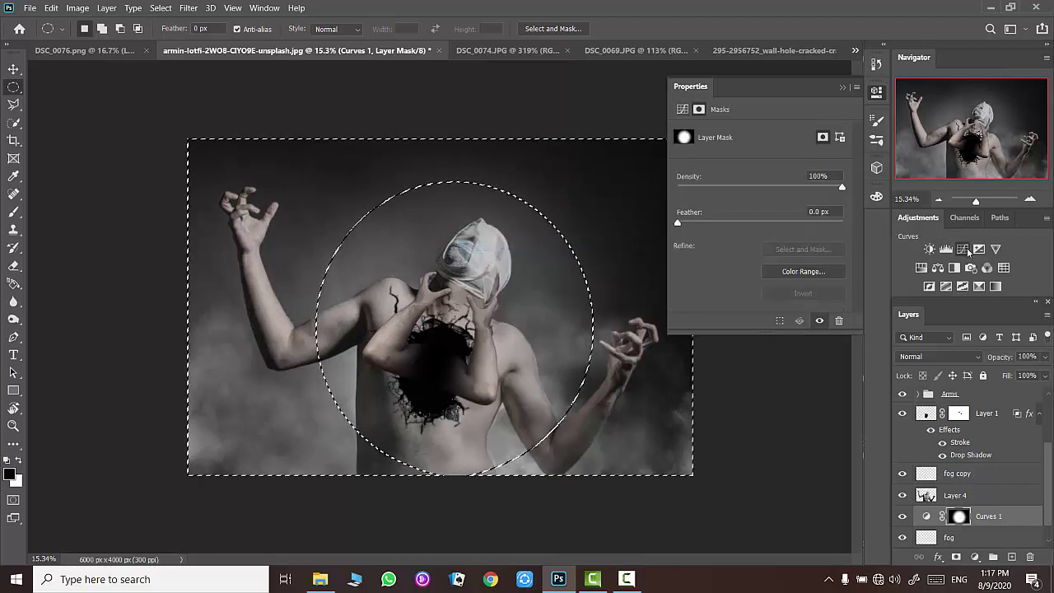
{"action": "left_click", "coordinate": [963, 249]}
{"action": "left_click_drag", "start_coordinate": [797, 209], "coordinate": [787, 229]}
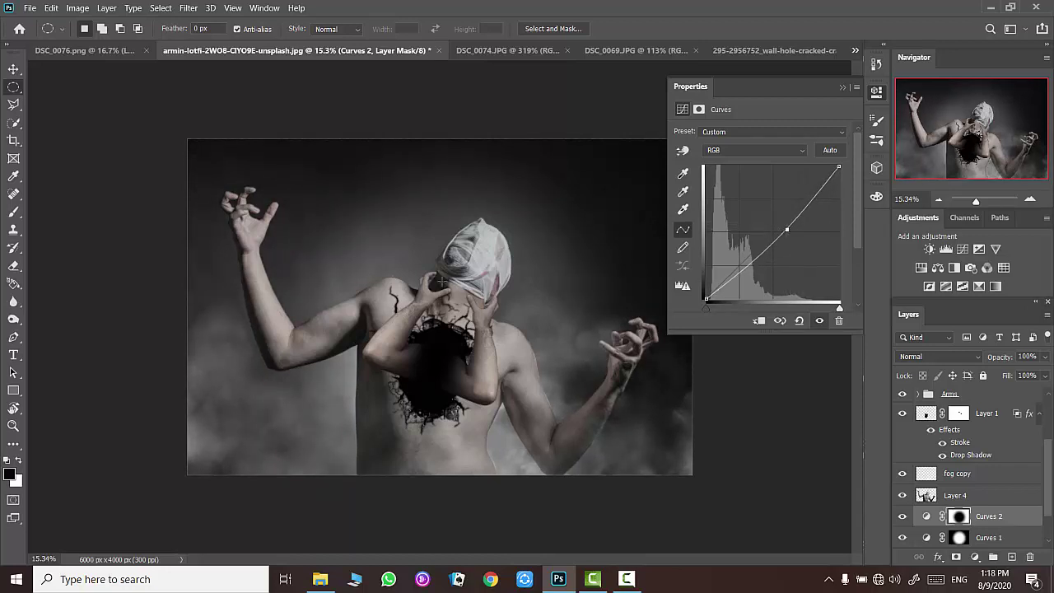
{"action": "scroll", "coordinate": [437, 284], "scroll_direction": "down", "scroll_amount": 2}
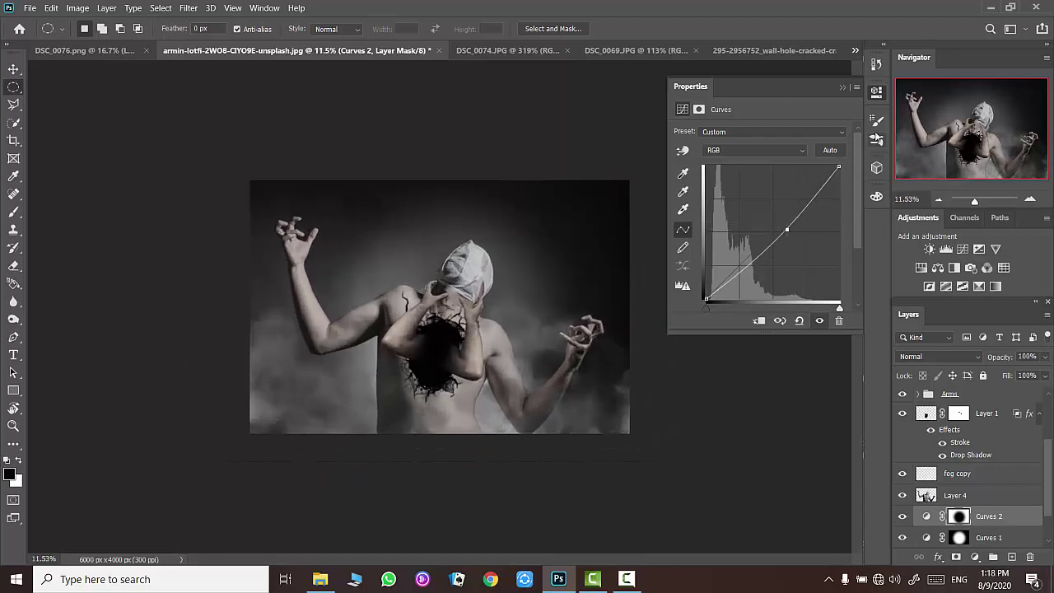
{"action": "left_click", "coordinate": [875, 91]}
{"action": "scroll", "coordinate": [971, 461], "scroll_direction": "up", "scroll_amount": 3}
{"action": "left_click", "coordinate": [1014, 400]}
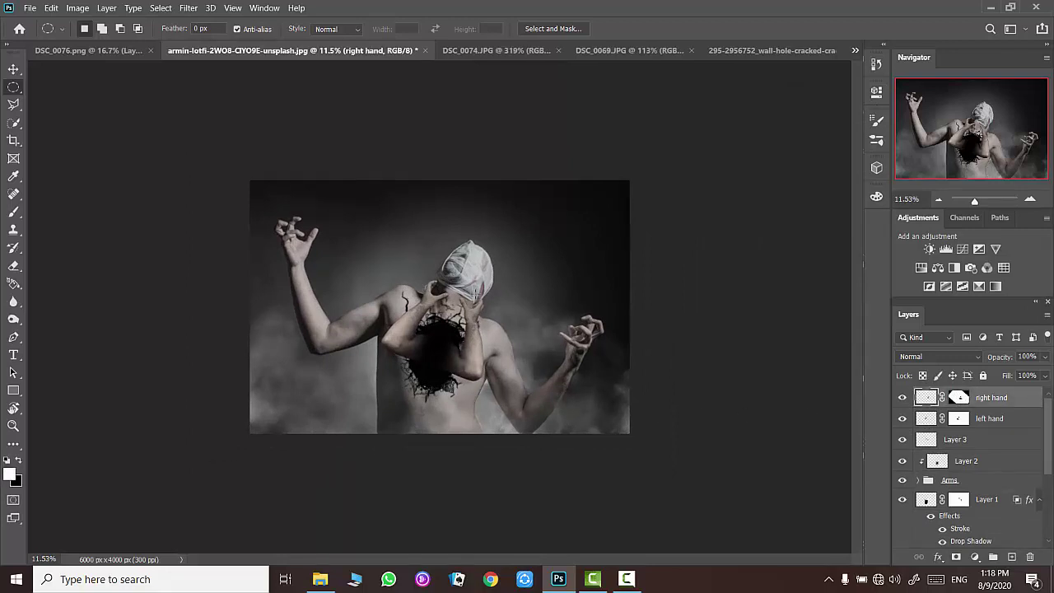
- Stamp all visible layers into a merged layer and apply a warming filter
{"action": "key", "text": "ctrl+shift+alt+e"}
{"action": "left_click", "coordinate": [188, 10]}
{"action": "left_click", "coordinate": [202, 24]}
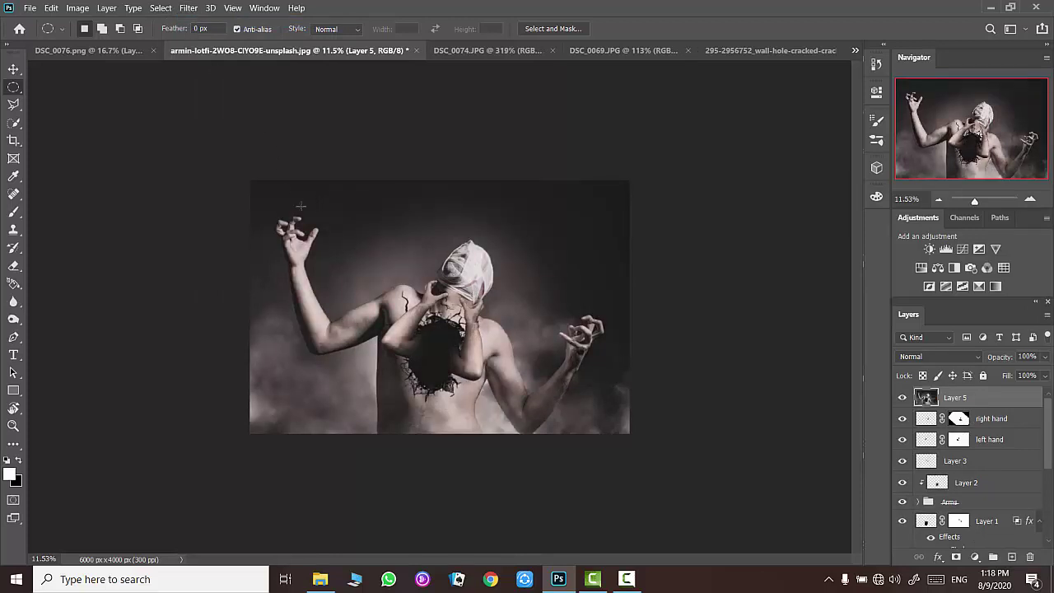
{"action": "key", "text": "z"}
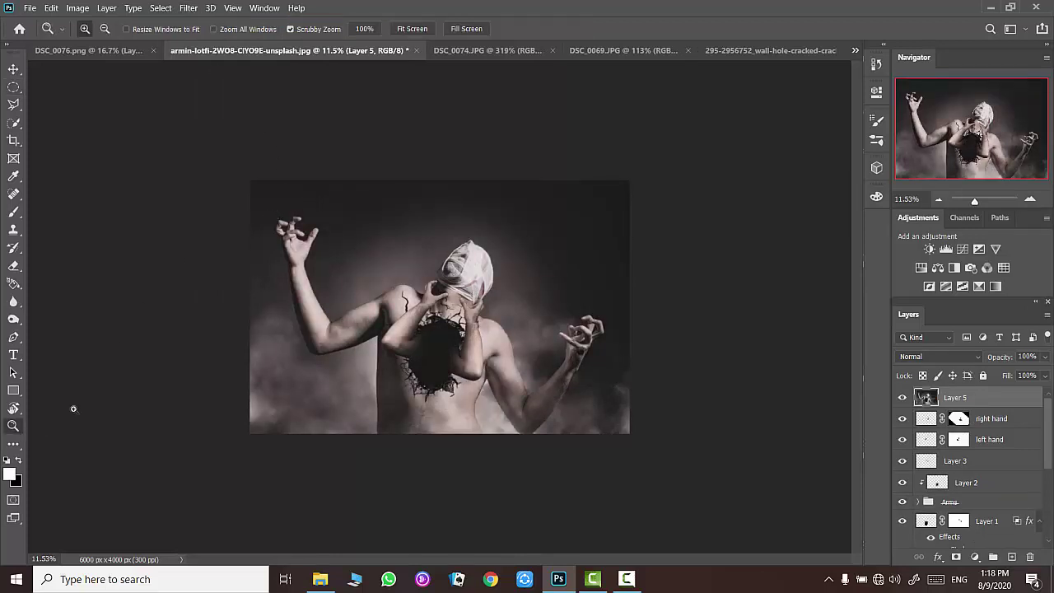
{"action": "left_click_drag", "start_coordinate": [463, 281], "coordinate": [482, 282]}
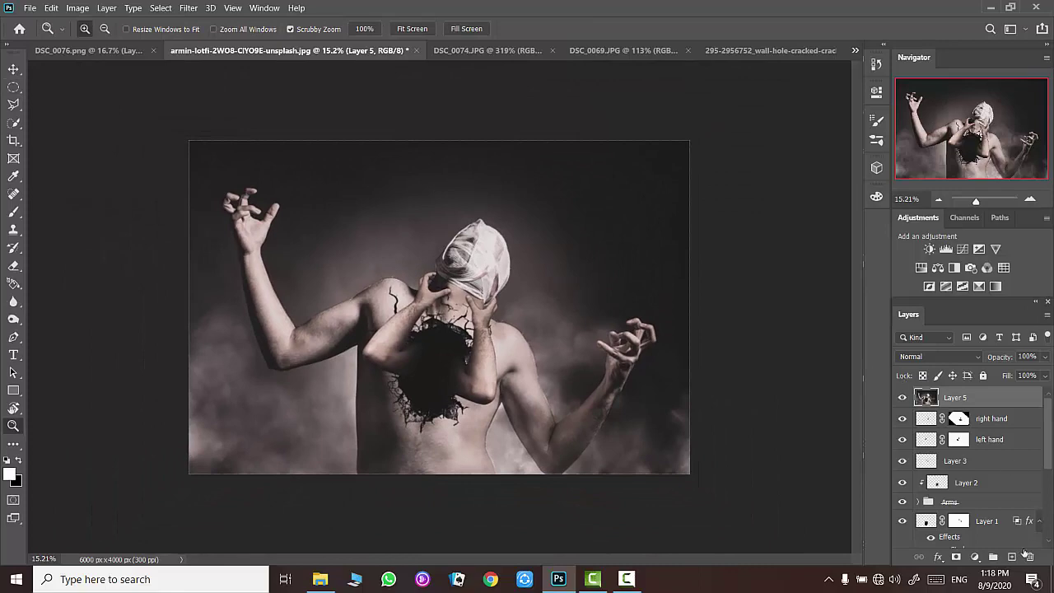
- Add an orange Solid Color fill in Overlay mode at 9% fill, topped by a Curves layer
{"action": "left_click", "coordinate": [975, 557]}
{"action": "left_click", "coordinate": [954, 322]}
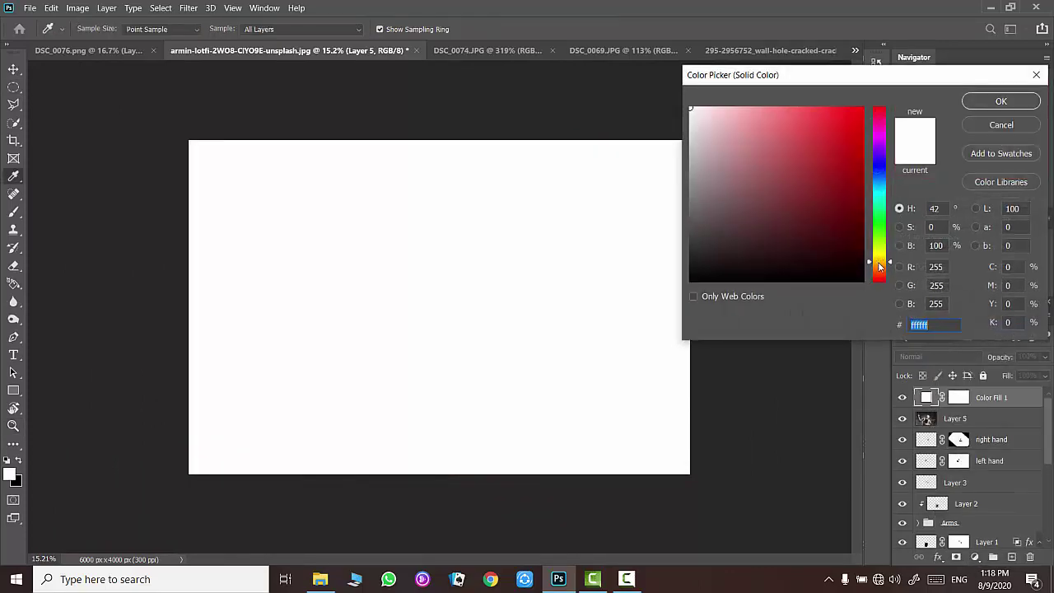
{"action": "key", "text": "ctrl+v"}
{"action": "left_click", "coordinate": [1000, 100]}
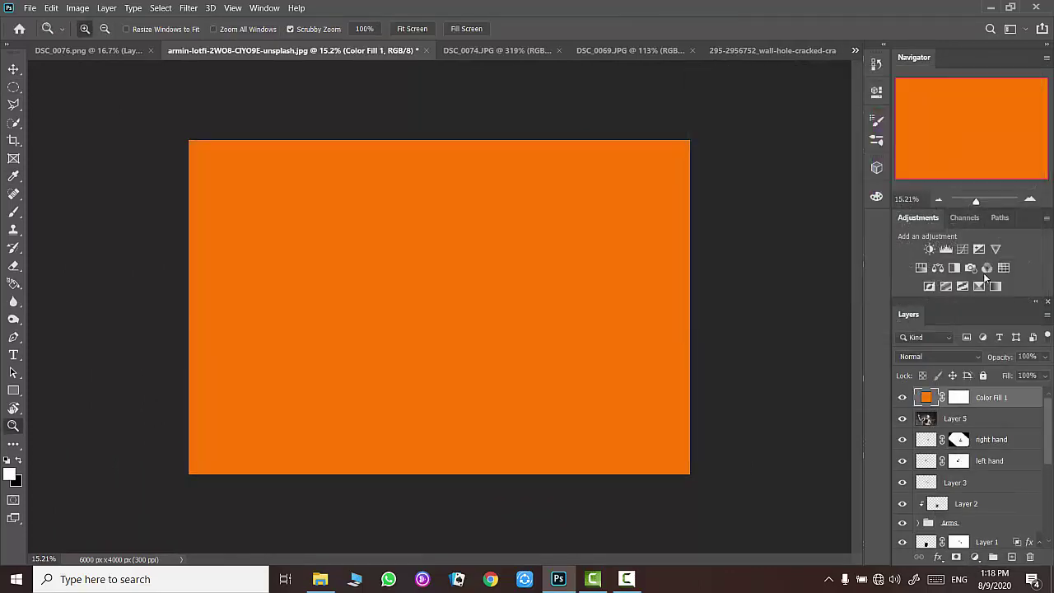
{"action": "left_click", "coordinate": [938, 357]}
{"action": "left_click", "coordinate": [927, 387]}
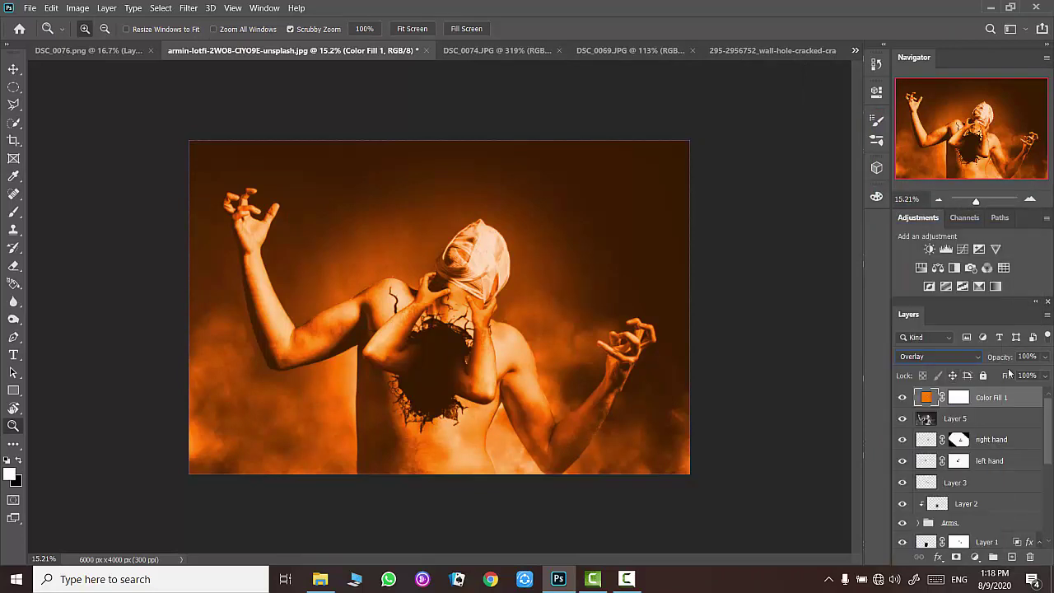
{"action": "left_click_drag", "start_coordinate": [1008, 375], "coordinate": [649, 387]}
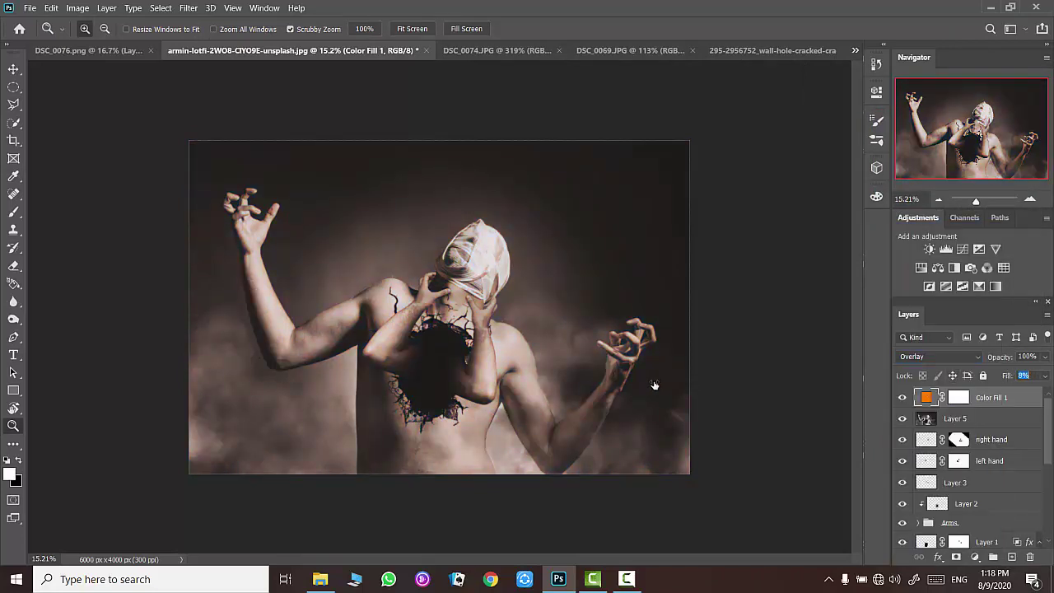
{"action": "left_click", "coordinate": [961, 249]}
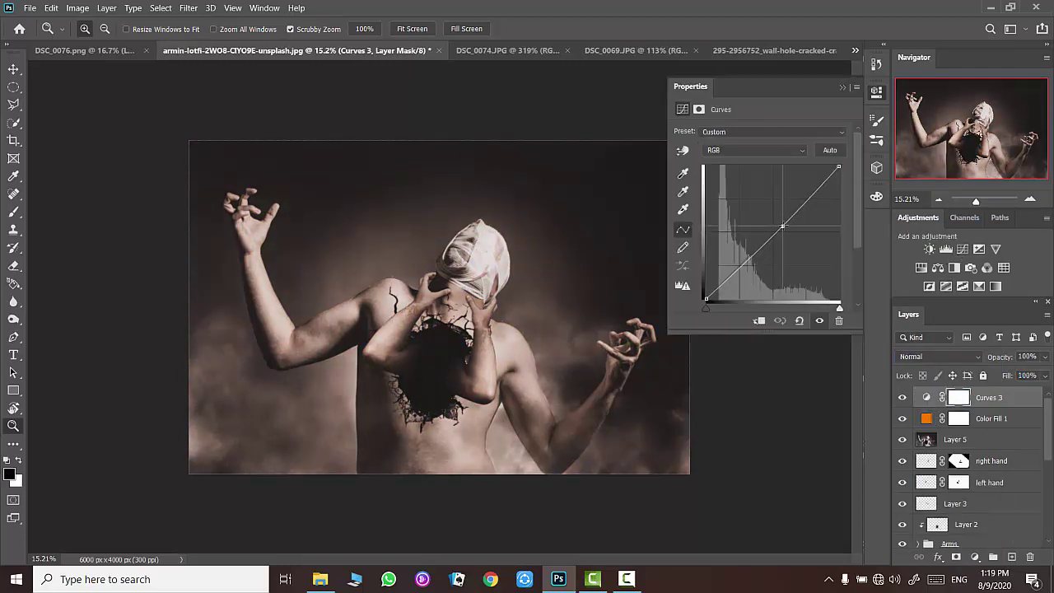
- Pull the Curves 3 midpoint down slightly and lower Color Fill 1 to 4% fill
{"action": "left_click_drag", "start_coordinate": [781, 226], "coordinate": [787, 225]}
{"action": "left_click_drag", "start_coordinate": [785, 230], "coordinate": [780, 237]}
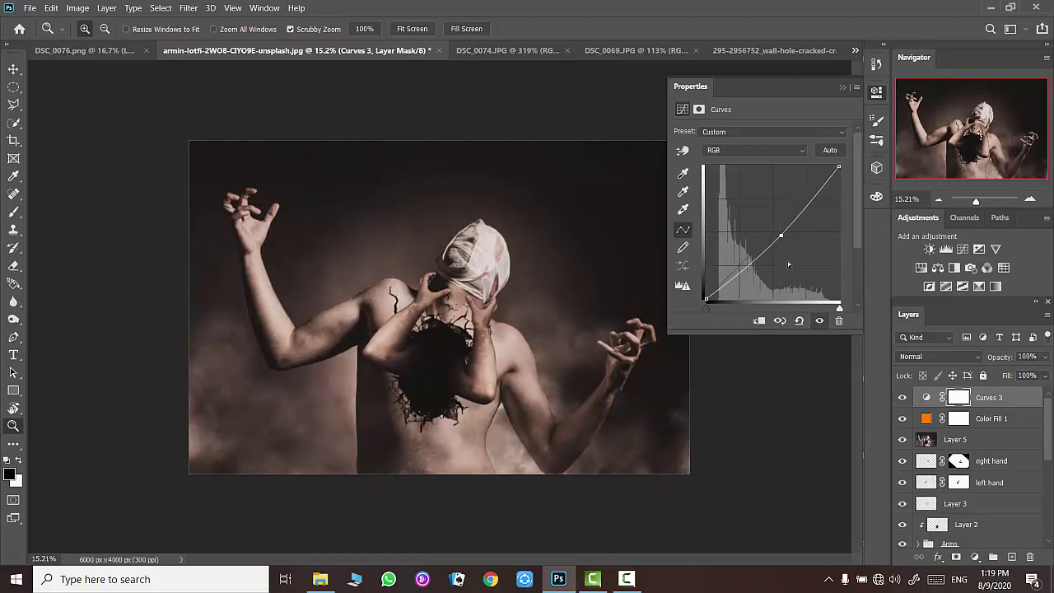
{"action": "left_click", "coordinate": [922, 419]}
{"action": "double_click", "coordinate": [925, 419]}
{"action": "left_click", "coordinate": [991, 122]}
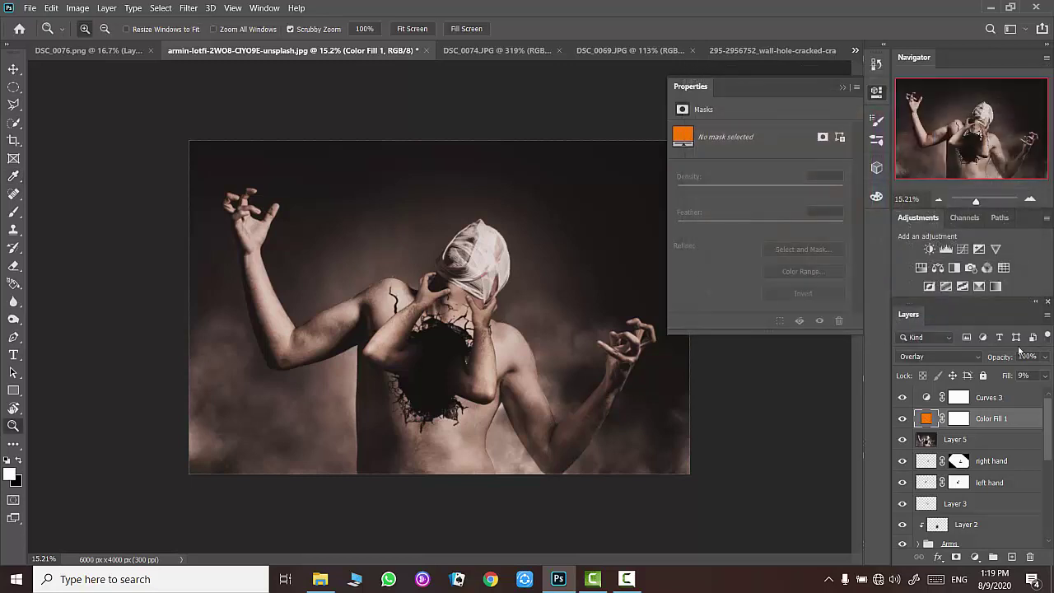
{"action": "left_click_drag", "start_coordinate": [1006, 375], "coordinate": [982, 377]}
{"action": "left_click", "coordinate": [876, 92]}
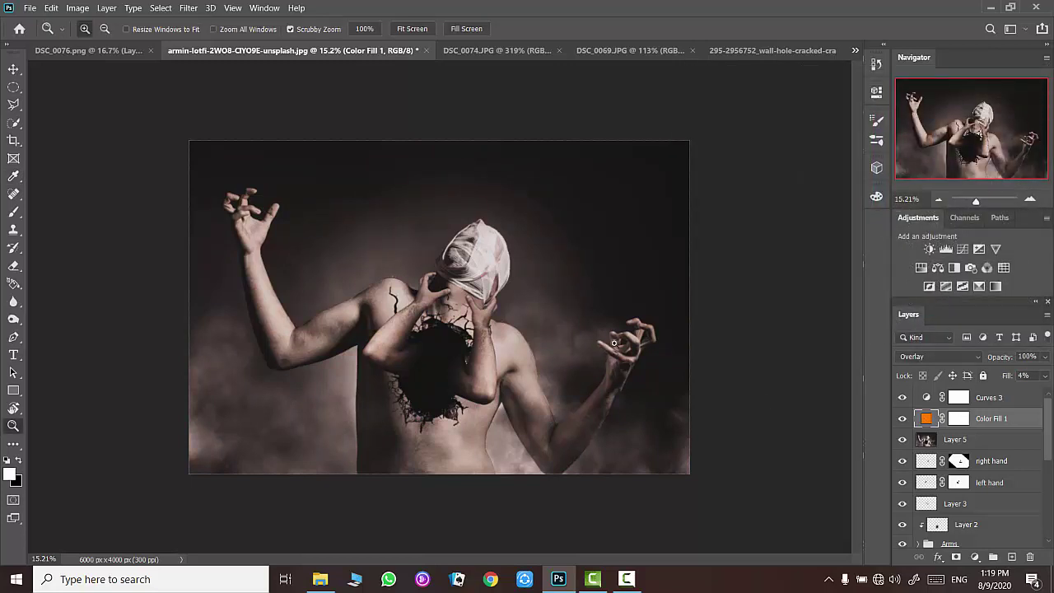
{"action": "left_click_drag", "start_coordinate": [466, 307], "coordinate": [493, 307]}
- Bring the scratch texture image into the composite as a new top layer
{"action": "key", "text": "alt+bracketright"}
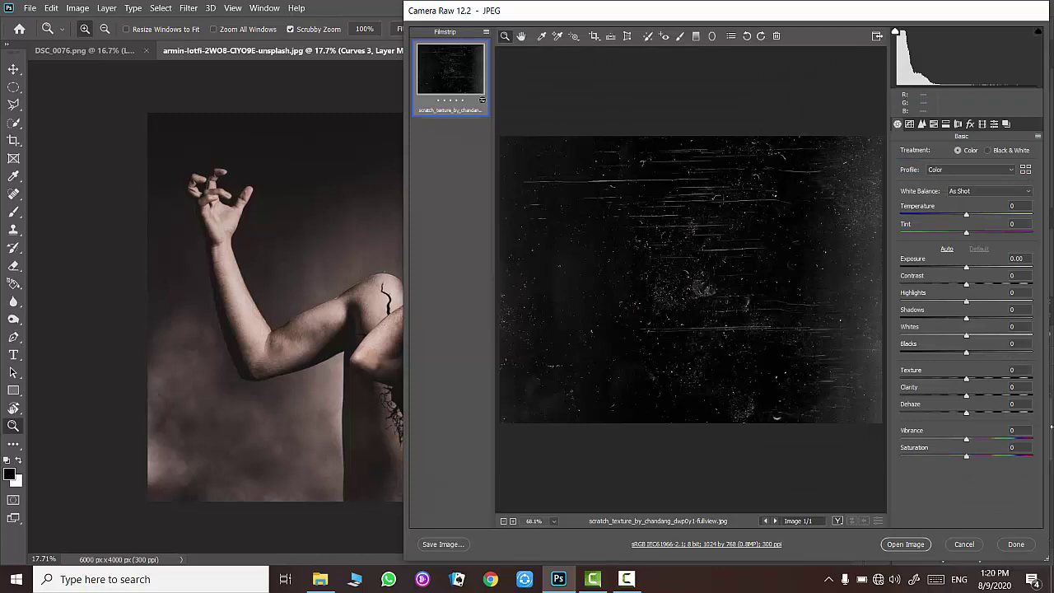
{"action": "left_click", "coordinate": [915, 543]}
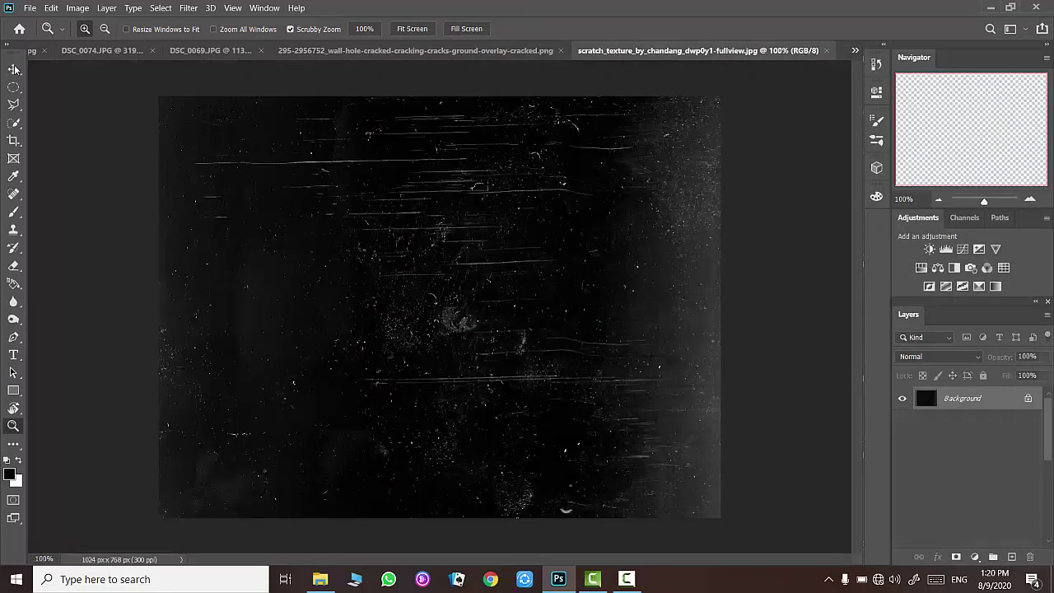
{"action": "key", "text": "v"}
{"action": "mouse_move", "coordinate": [247, 99]}
{"action": "left_mouse_down"}
{"action": "mouse_move", "coordinate": [37, 56]}
{"action": "mouse_move", "coordinate": [188, 158]}
{"action": "left_mouse_up"}
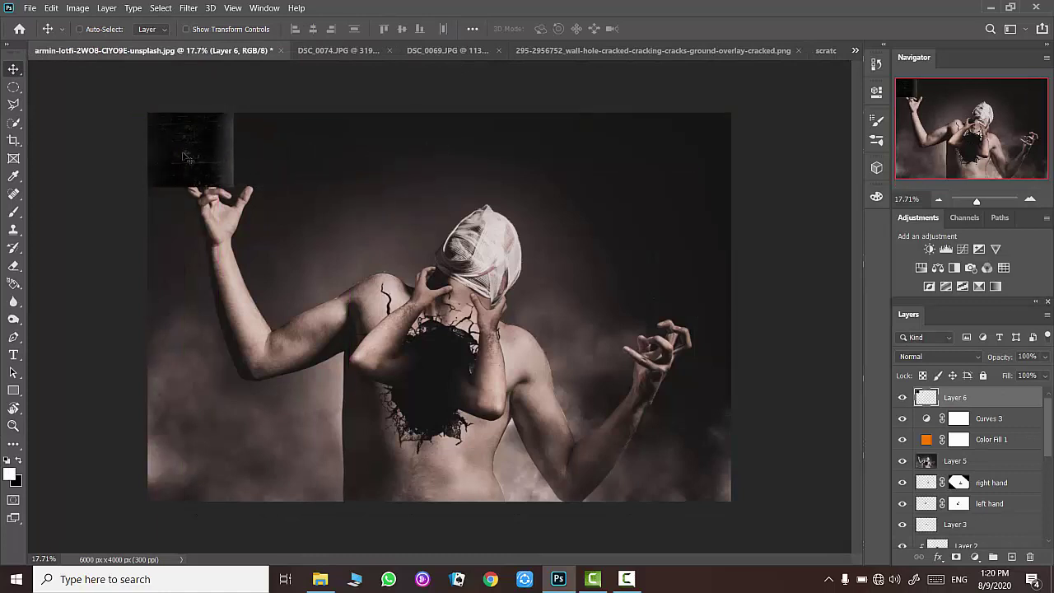
- Scale and position the scratch texture so it covers the whole canvas
{"action": "key", "text": "ctrl+t"}
{"action": "left_click_drag", "start_coordinate": [235, 188], "coordinate": [1027, 539]}
{"action": "left_click_drag", "start_coordinate": [543, 239], "coordinate": [520, 232]}
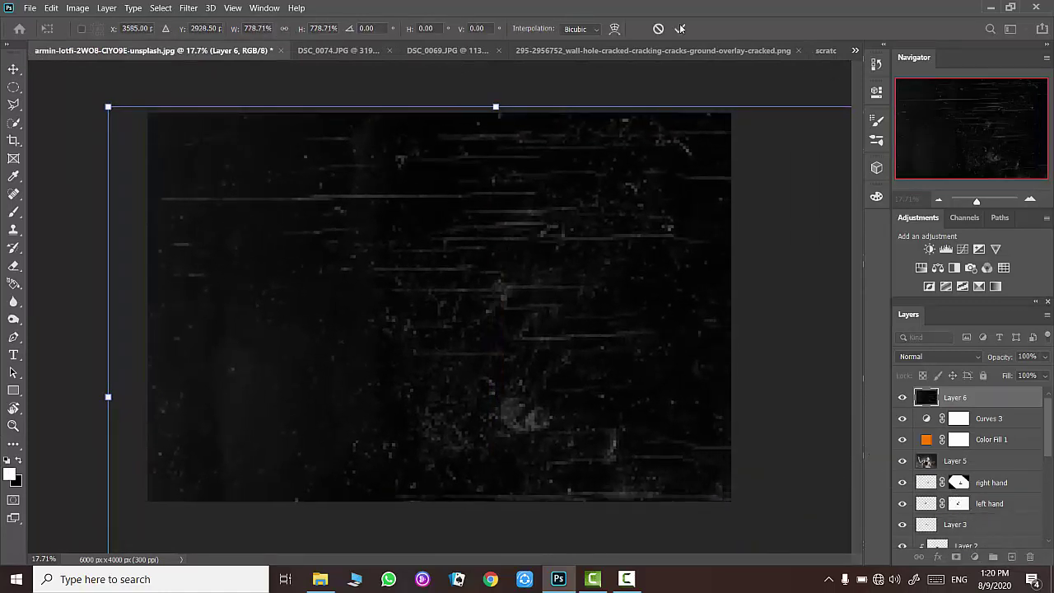
{"action": "left_click", "coordinate": [680, 29]}
{"action": "mouse_move", "coordinate": [614, 231]}
{"action": "left_mouse_down"}
{"action": "mouse_move", "coordinate": [431, 239]}
{"action": "mouse_move", "coordinate": [496, 238]}
{"action": "mouse_move", "coordinate": [564, 278]}
{"action": "mouse_move", "coordinate": [621, 278]}
{"action": "left_mouse_up"}
- Blend the scratch texture layer in Screen mode at 21% fill
{"action": "left_click", "coordinate": [918, 356]}
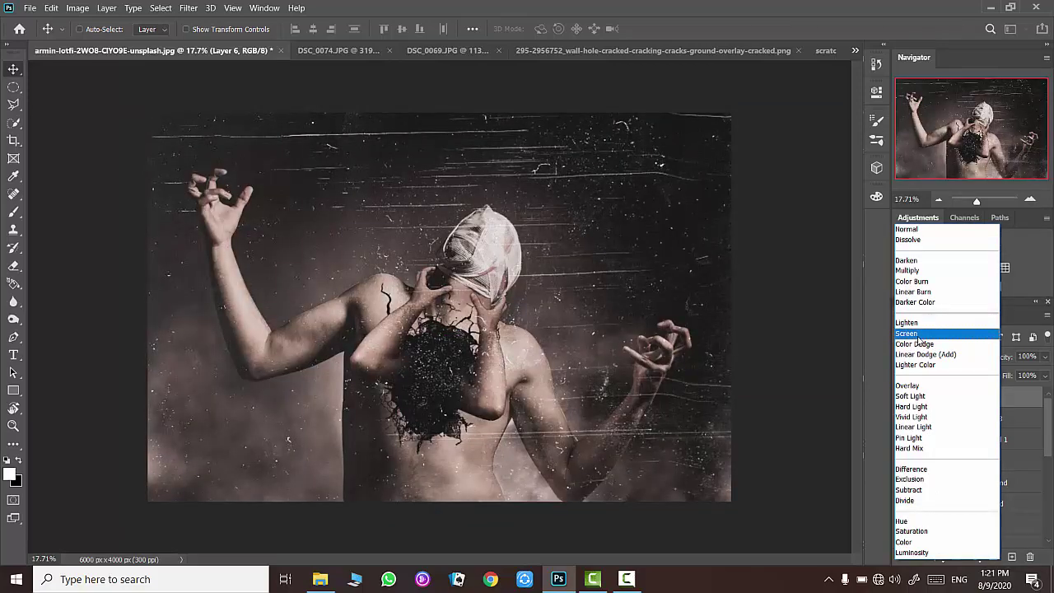
{"action": "left_click", "coordinate": [909, 332]}
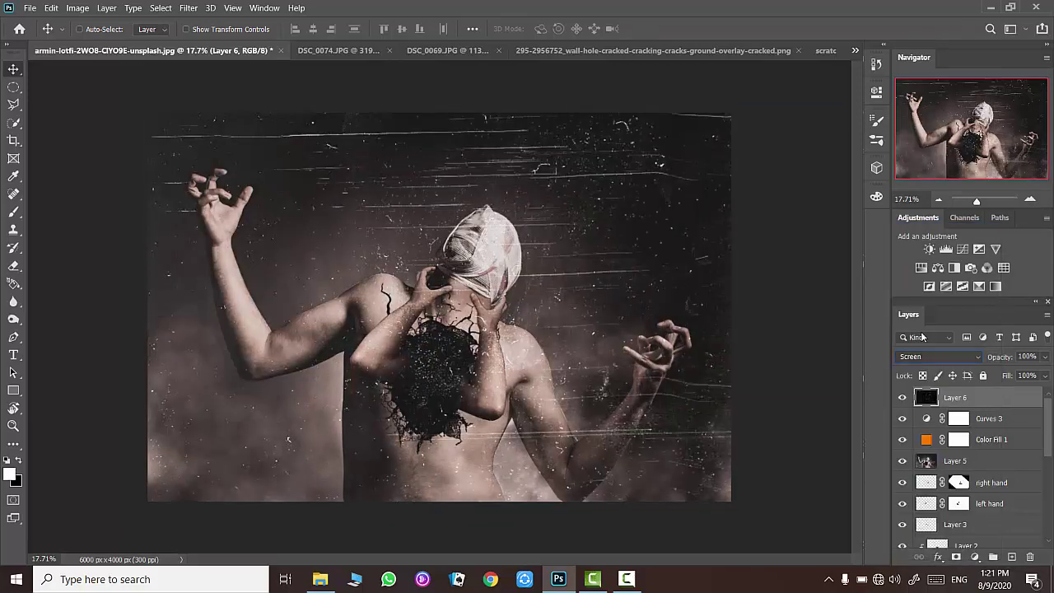
{"action": "key", "text": "shift+0"}
{"action": "key", "text": "shift+9"}
{"action": "key", "text": "shift+2"}
{"action": "key", "text": "shift+1"}
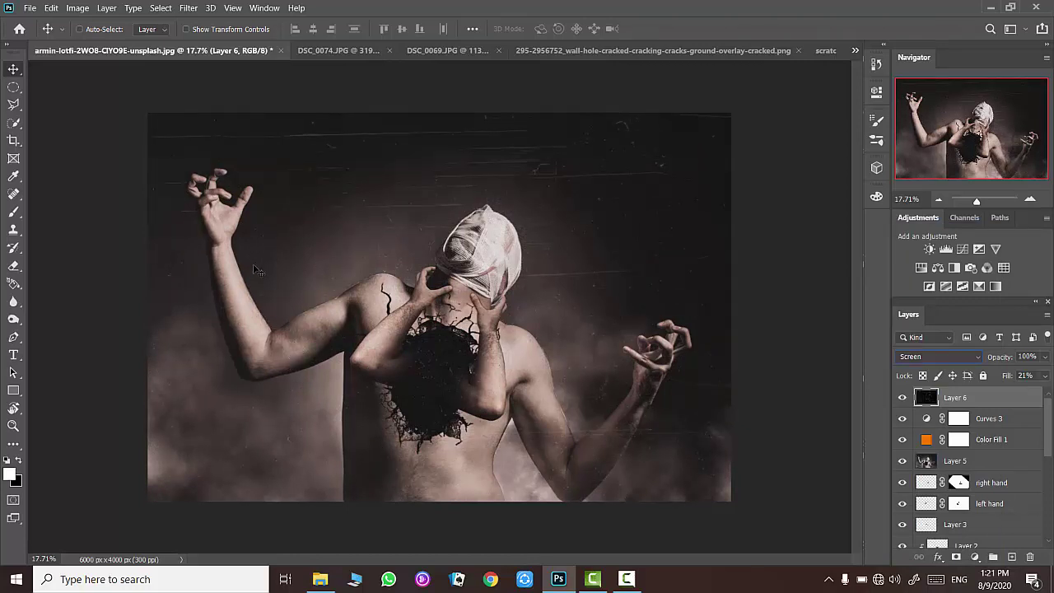
{"action": "left_click", "coordinate": [965, 422]}
{"action": "left_click", "coordinate": [964, 440]}
{"action": "left_click", "coordinate": [955, 397]}
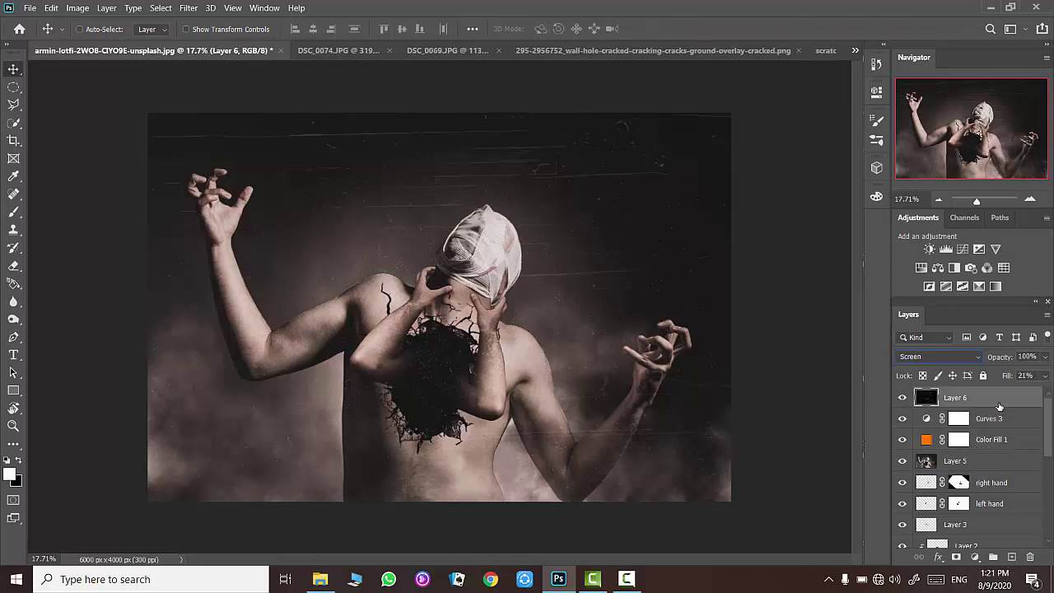